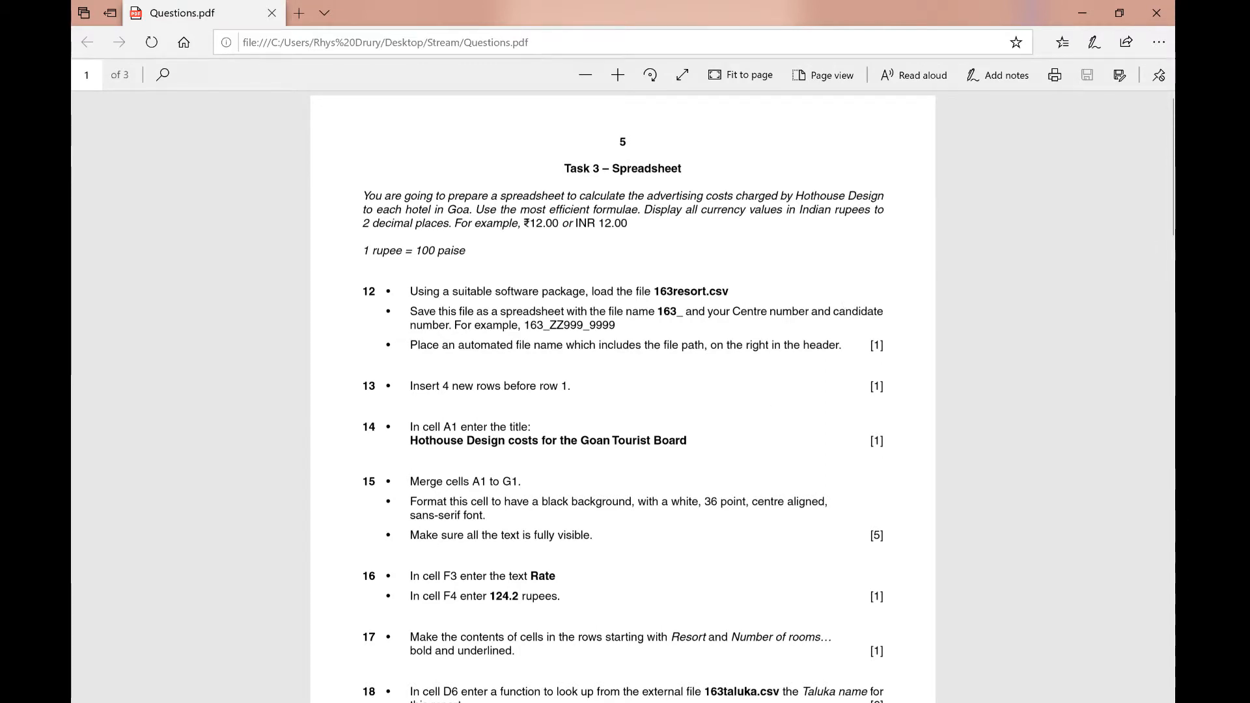
# Step: Open the 163resort spreadsheet and compare it with the task instructions in the question paper
pyautogui.click(820, 642)
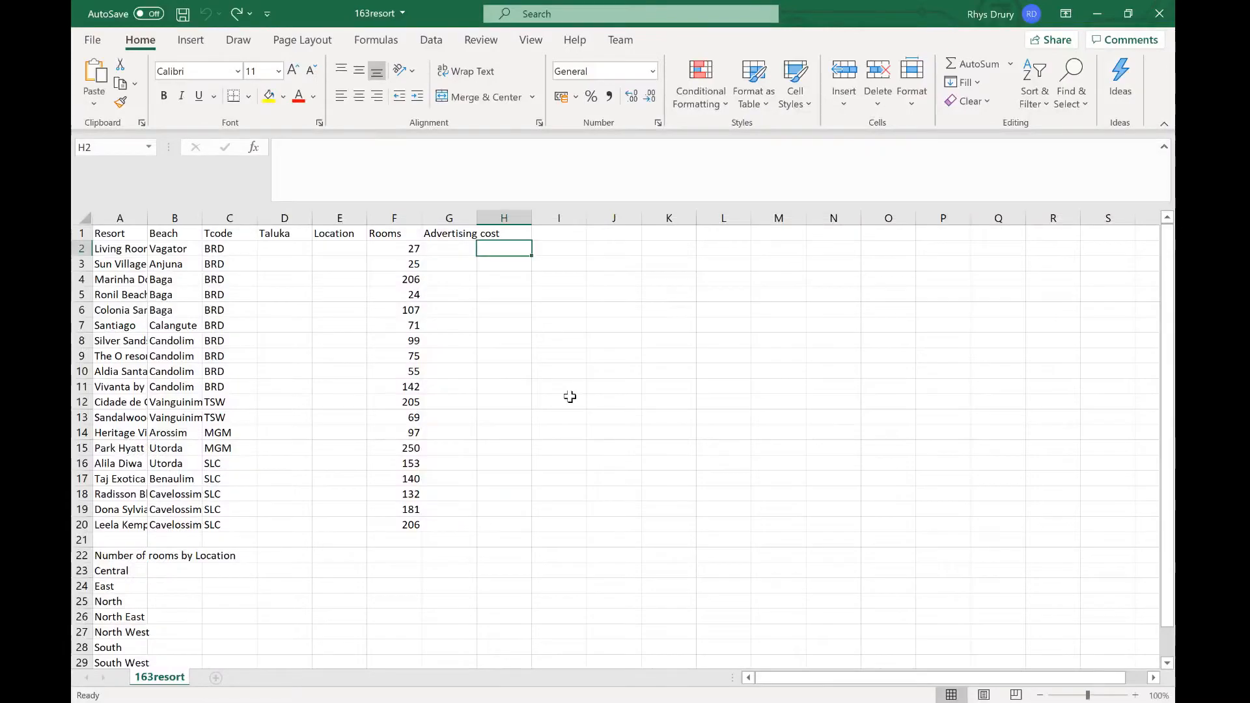
pyautogui.click(627, 435)
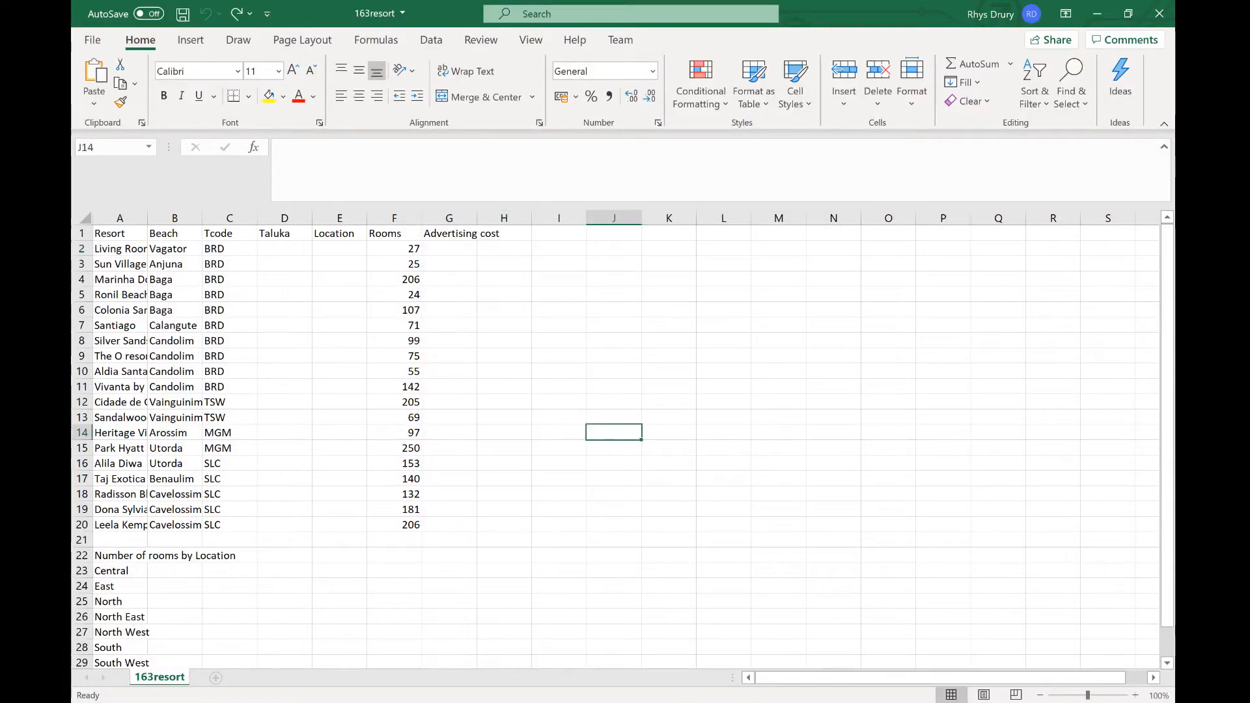
pyautogui.hotkey('alt', 'Tab')
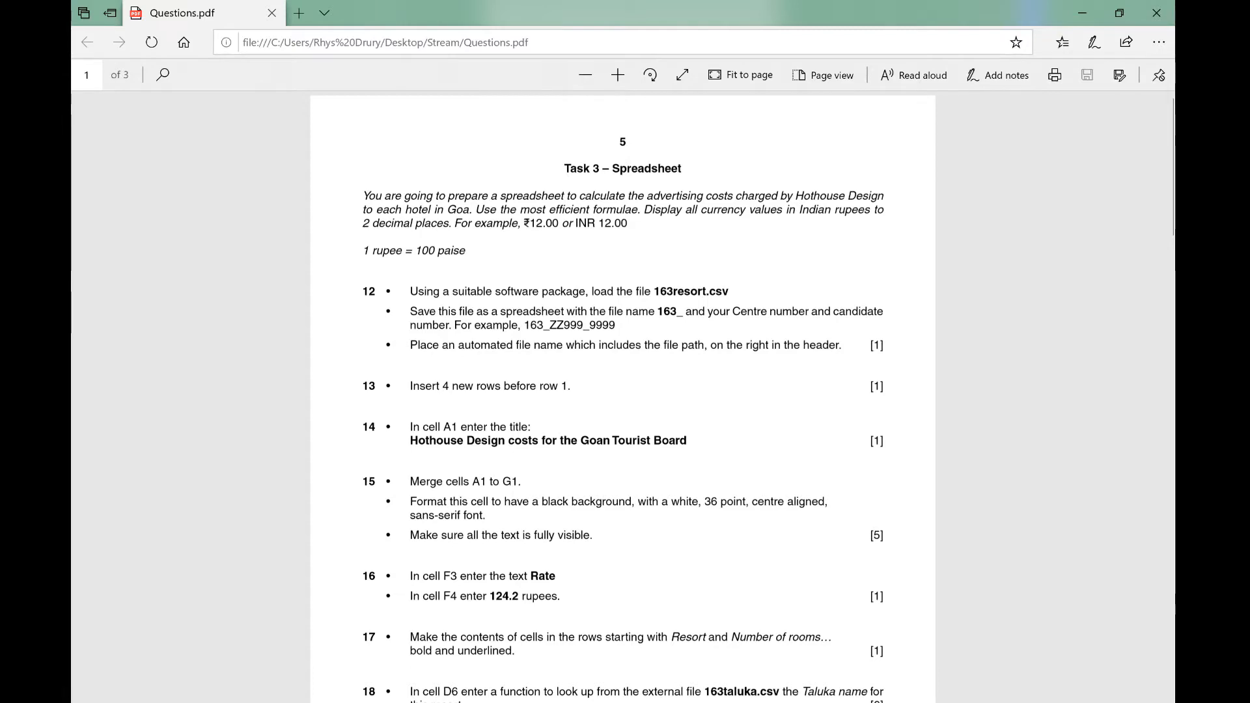
pyautogui.click(726, 702)
pyautogui.click(803, 672)
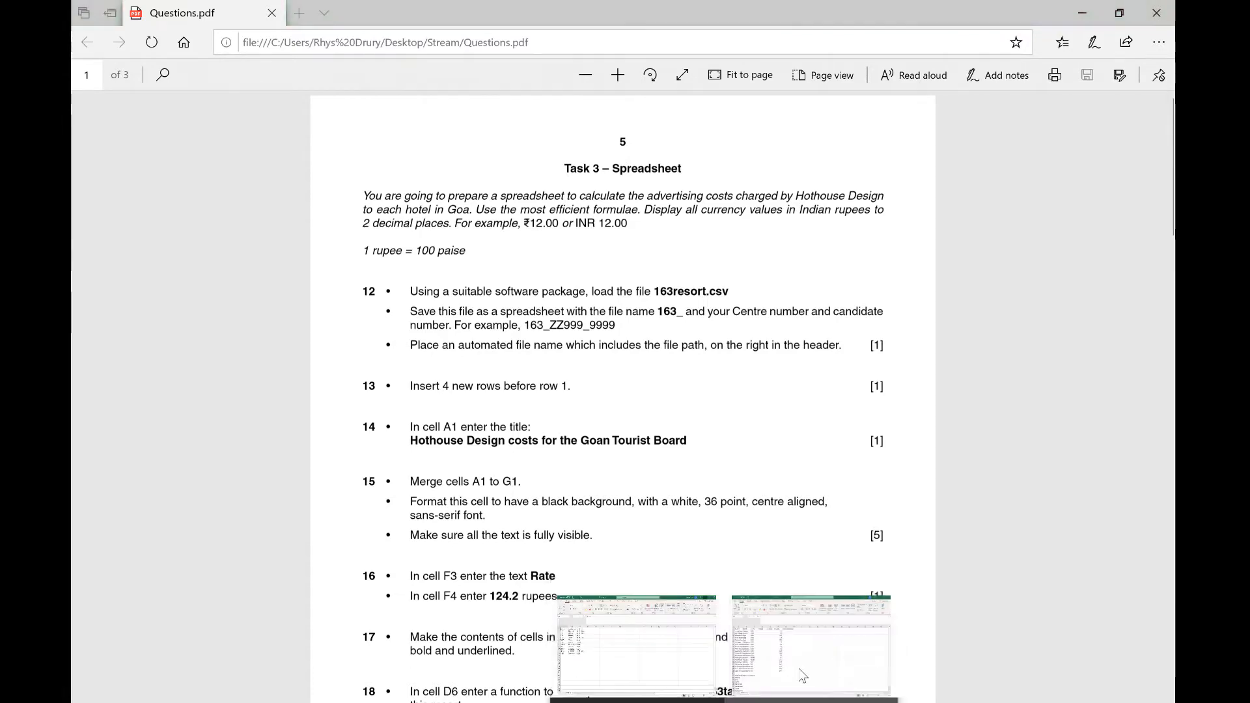
# Step: Save the workbook as an Excel Workbook named 163_RD in the Stream folder
pyautogui.click(94, 42)
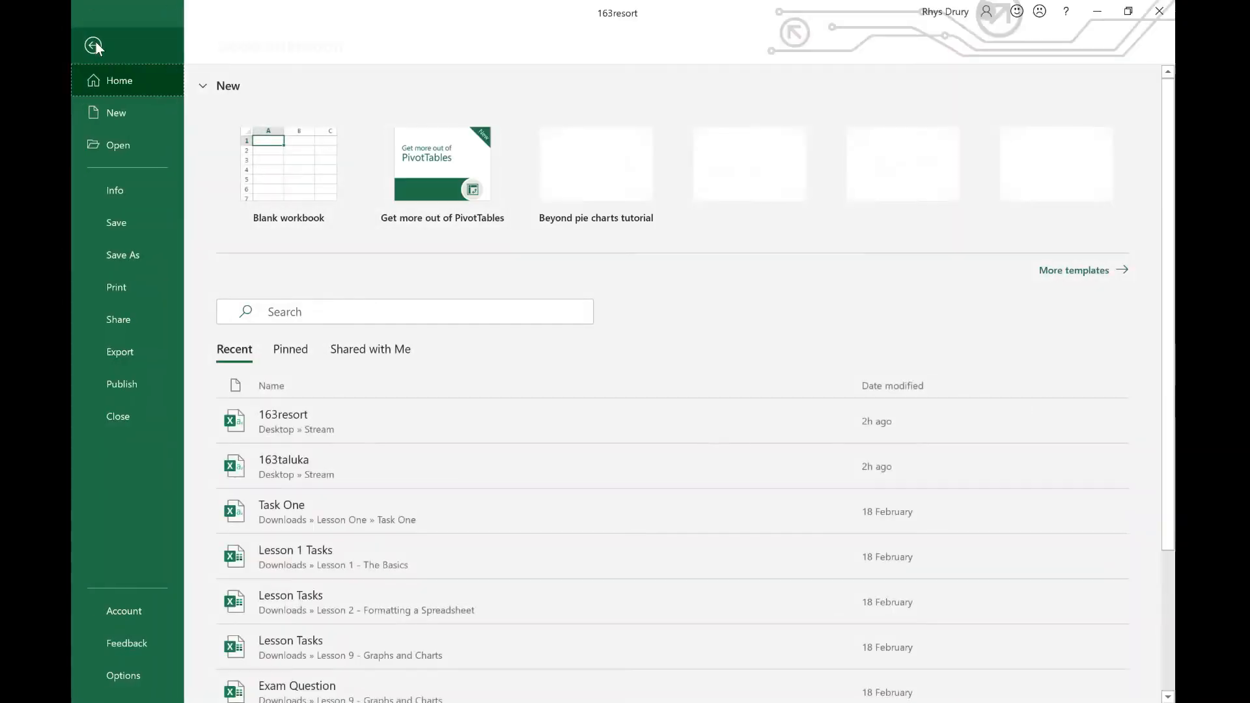
pyautogui.click(126, 264)
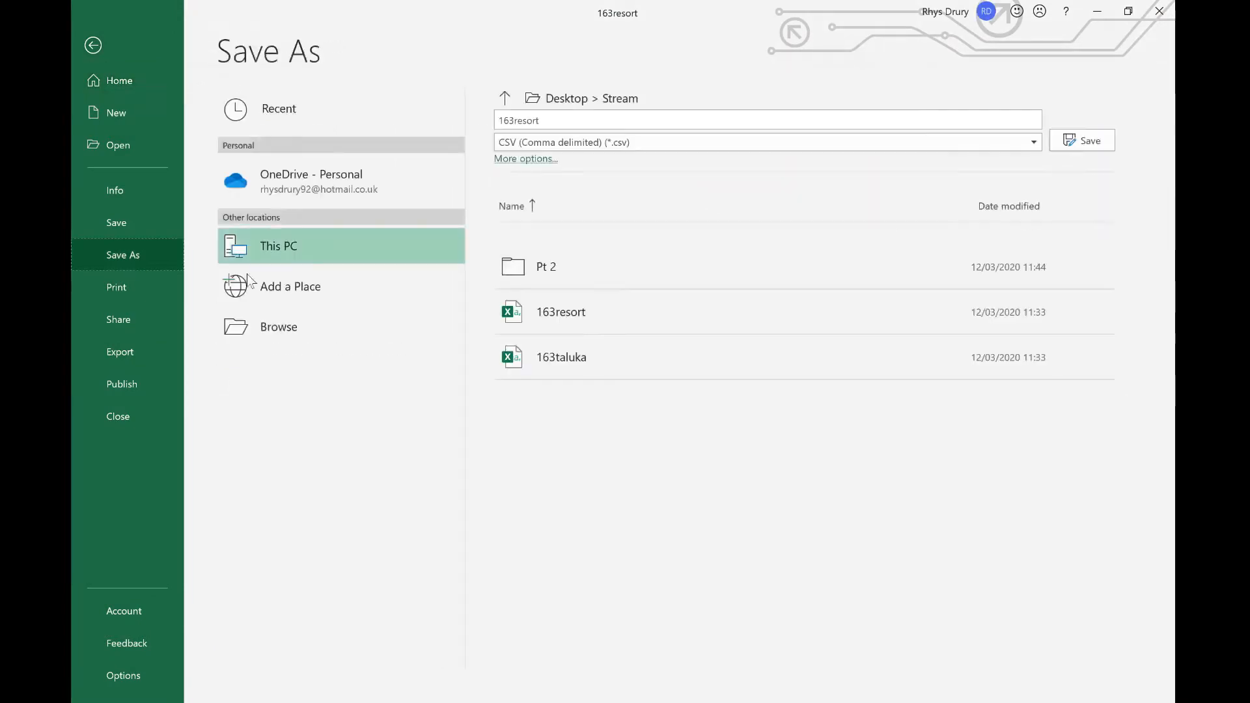
pyautogui.click(603, 142)
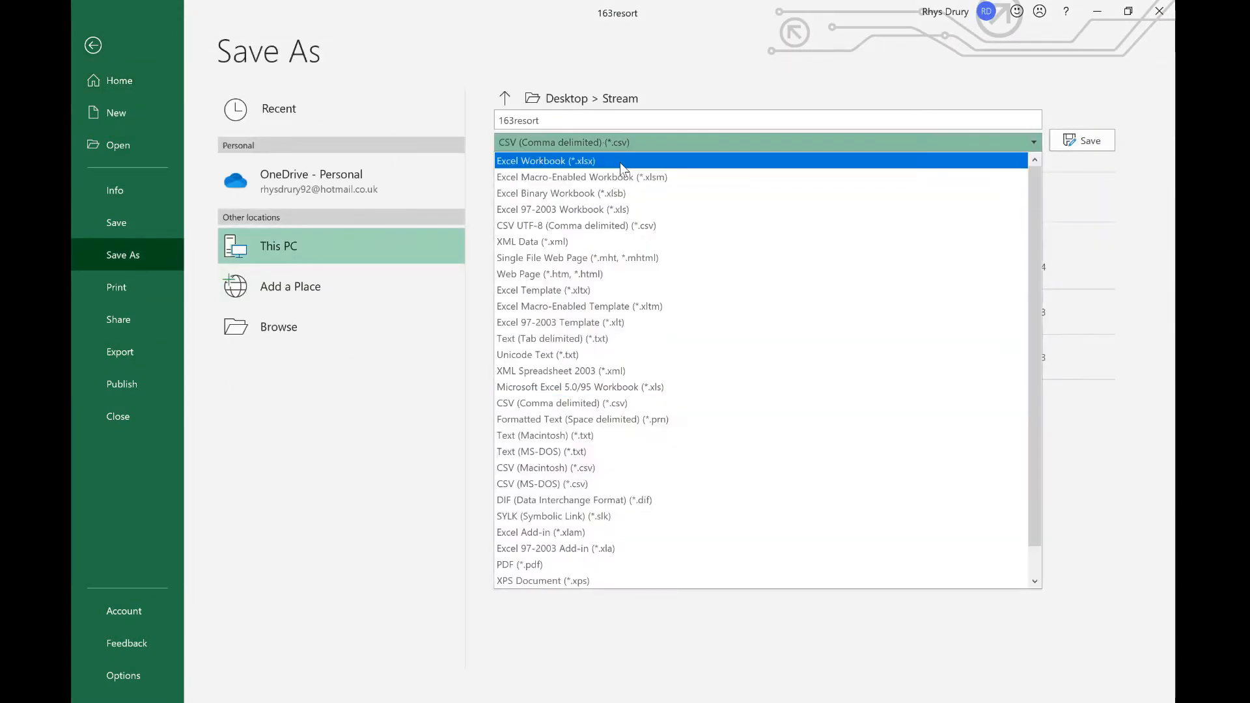
pyautogui.click(621, 163)
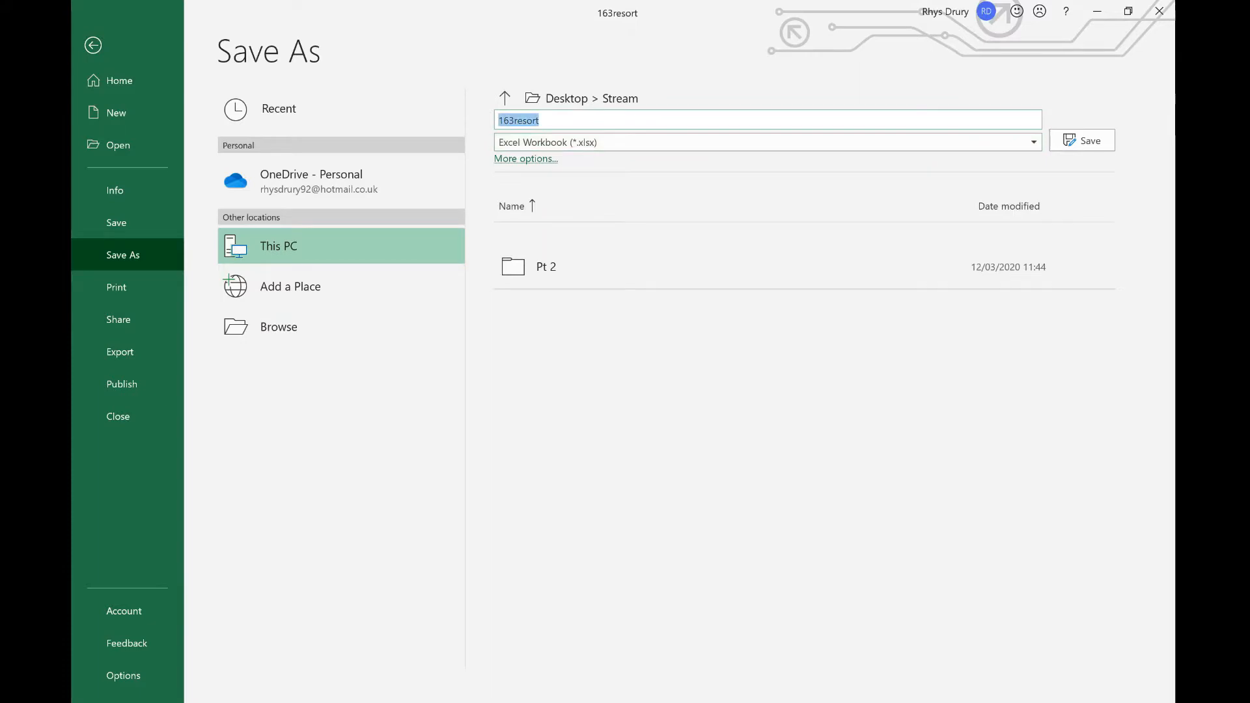
pyautogui.write('163_RD')
pyautogui.press('Return')
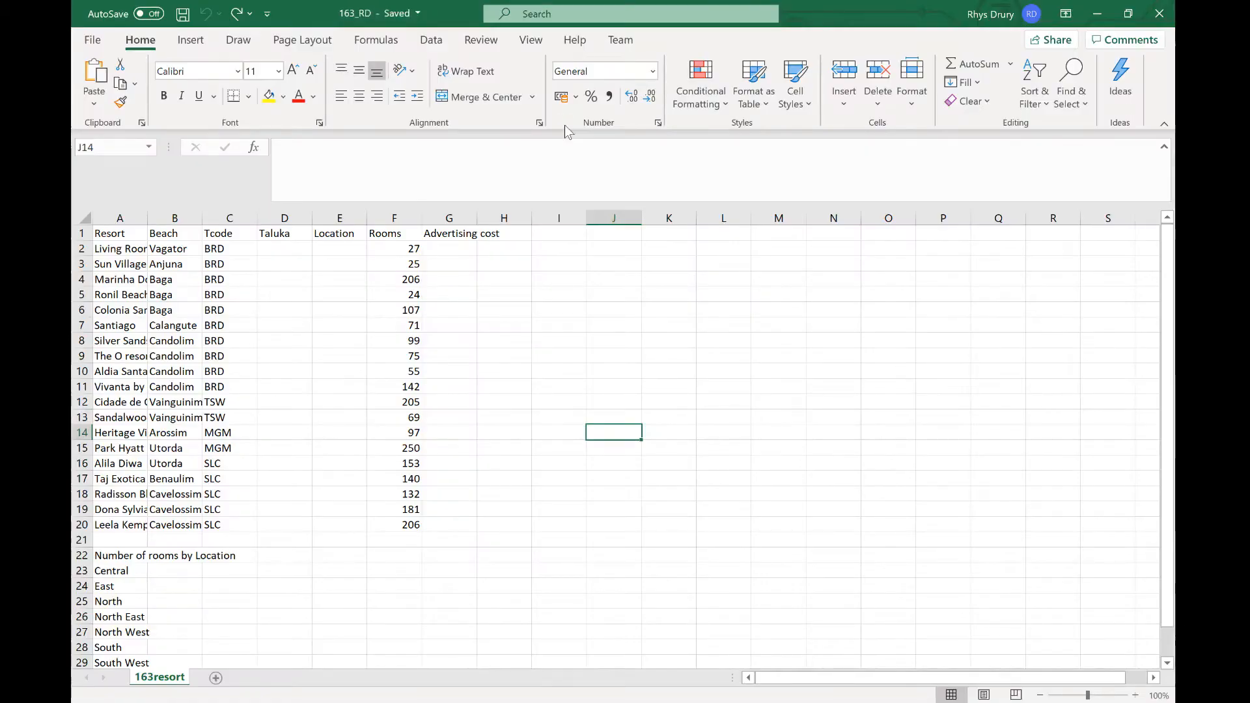
# Step: Insert automatic file path and file name fields into the right section of the page header
pyautogui.click(727, 701)
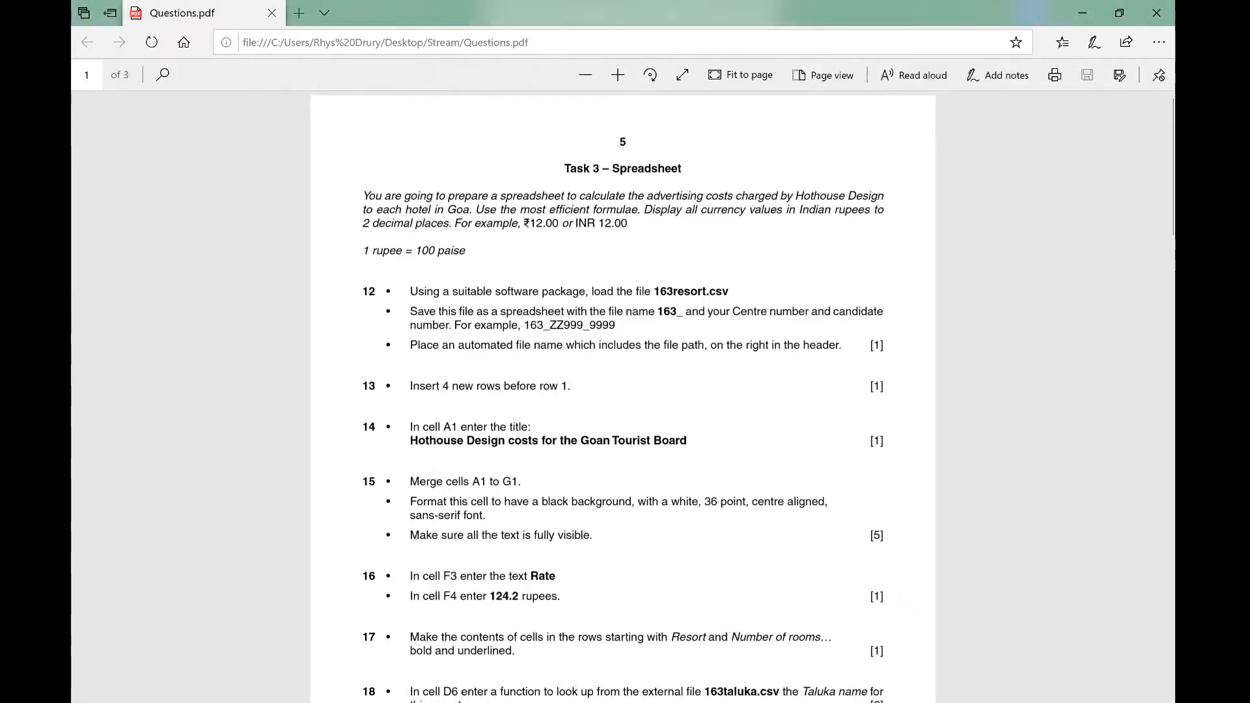
pyautogui.hotkey('alt', 'Tab')
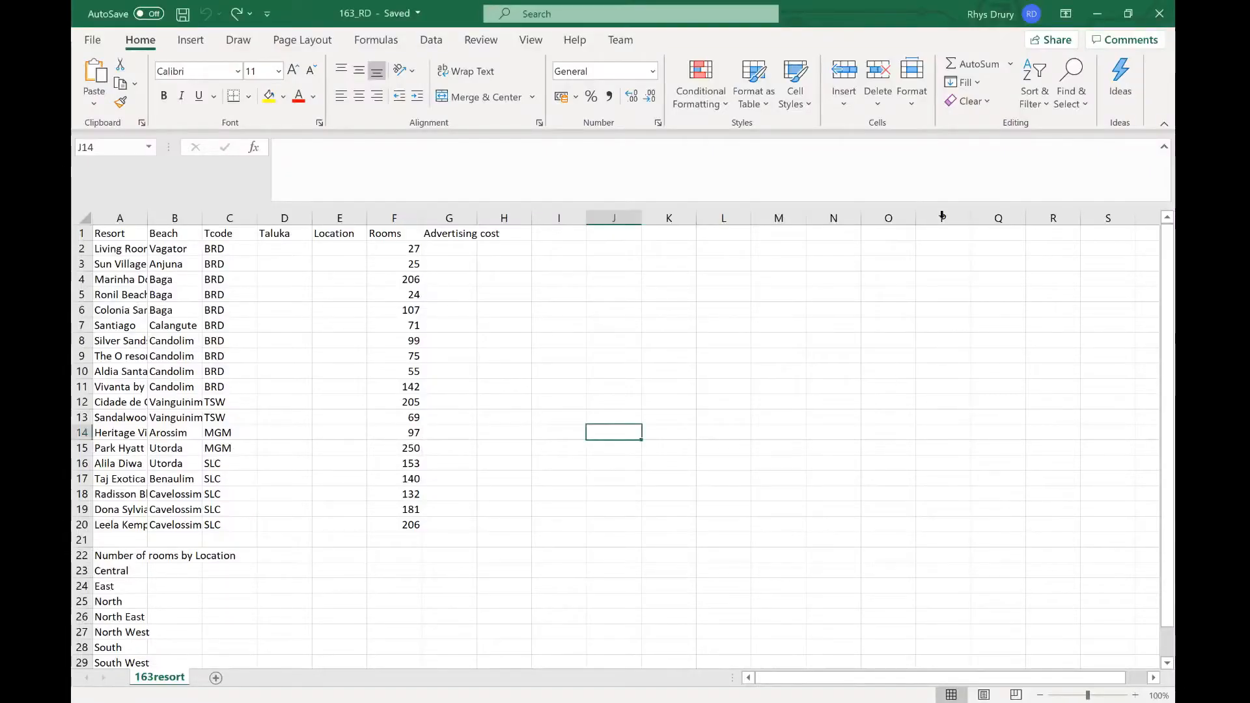
pyautogui.click(191, 41)
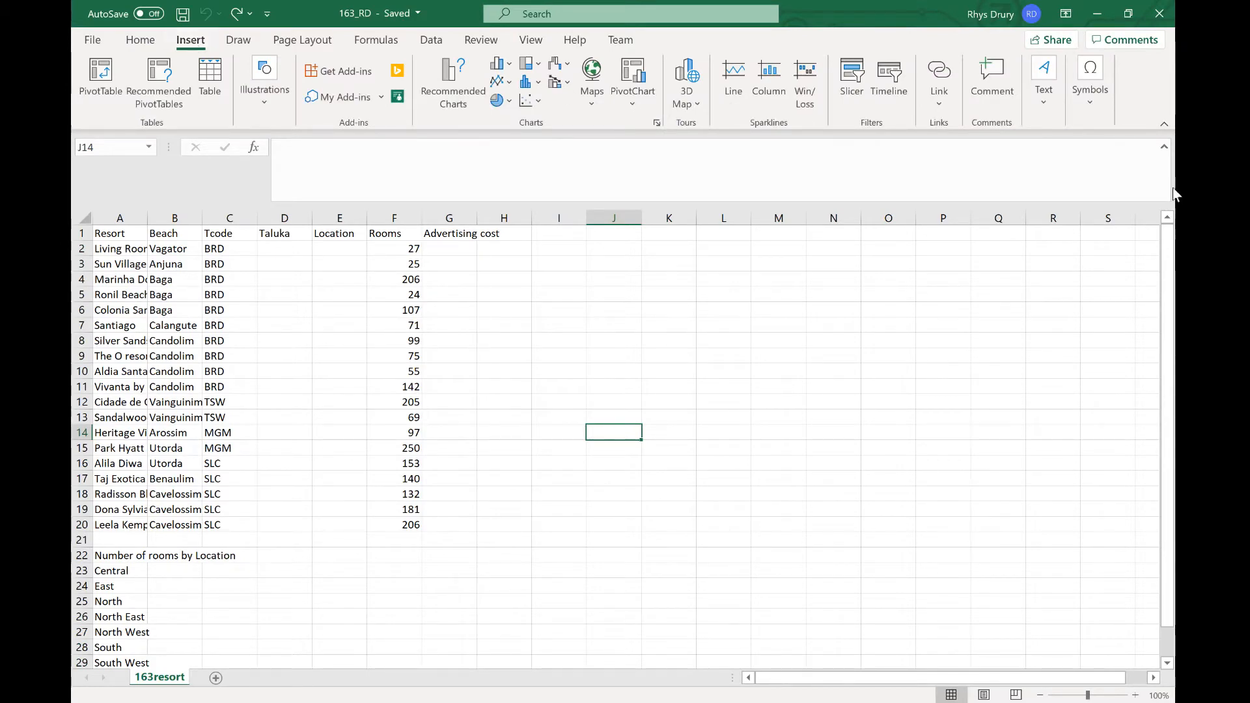
pyautogui.click(1027, 85)
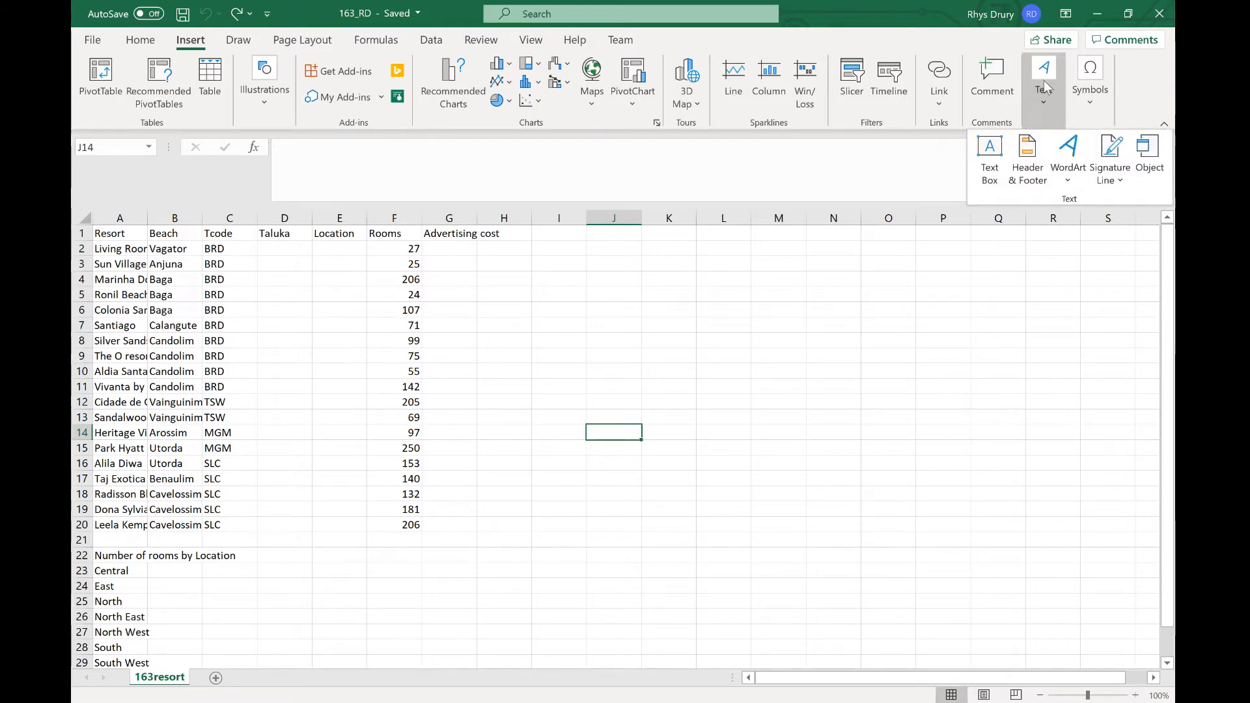
pyautogui.click(1027, 171)
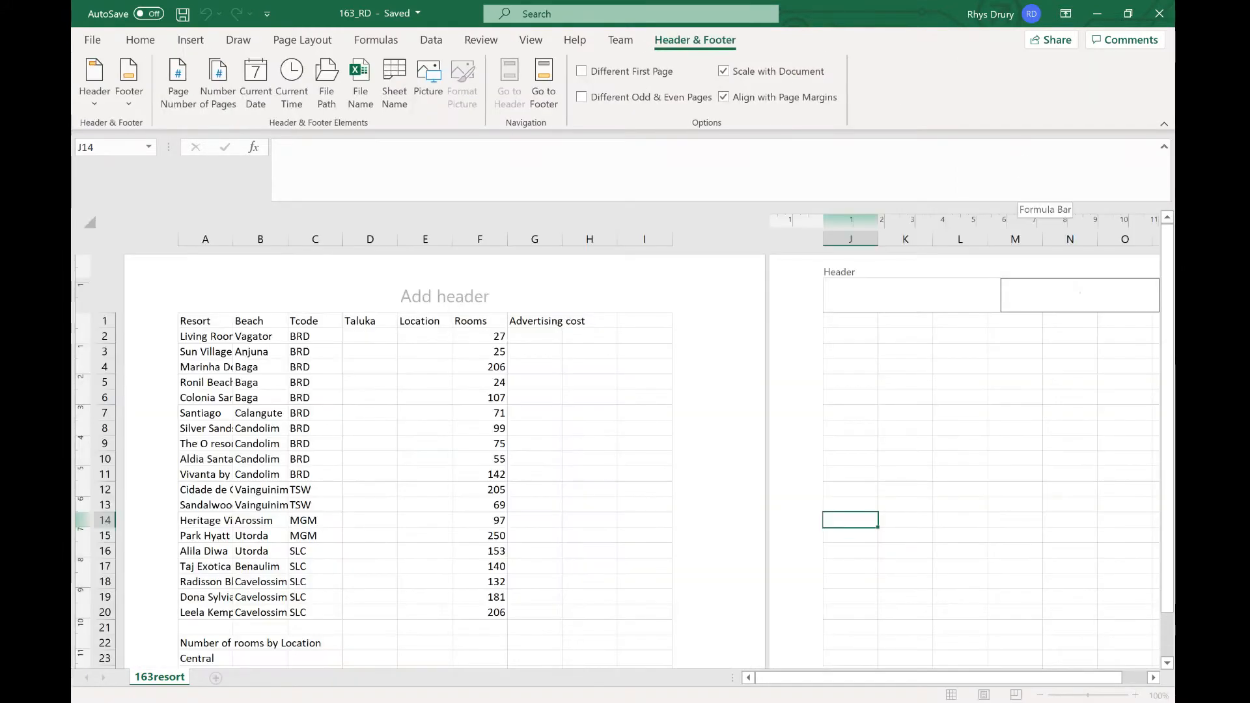
pyautogui.click(504, 296)
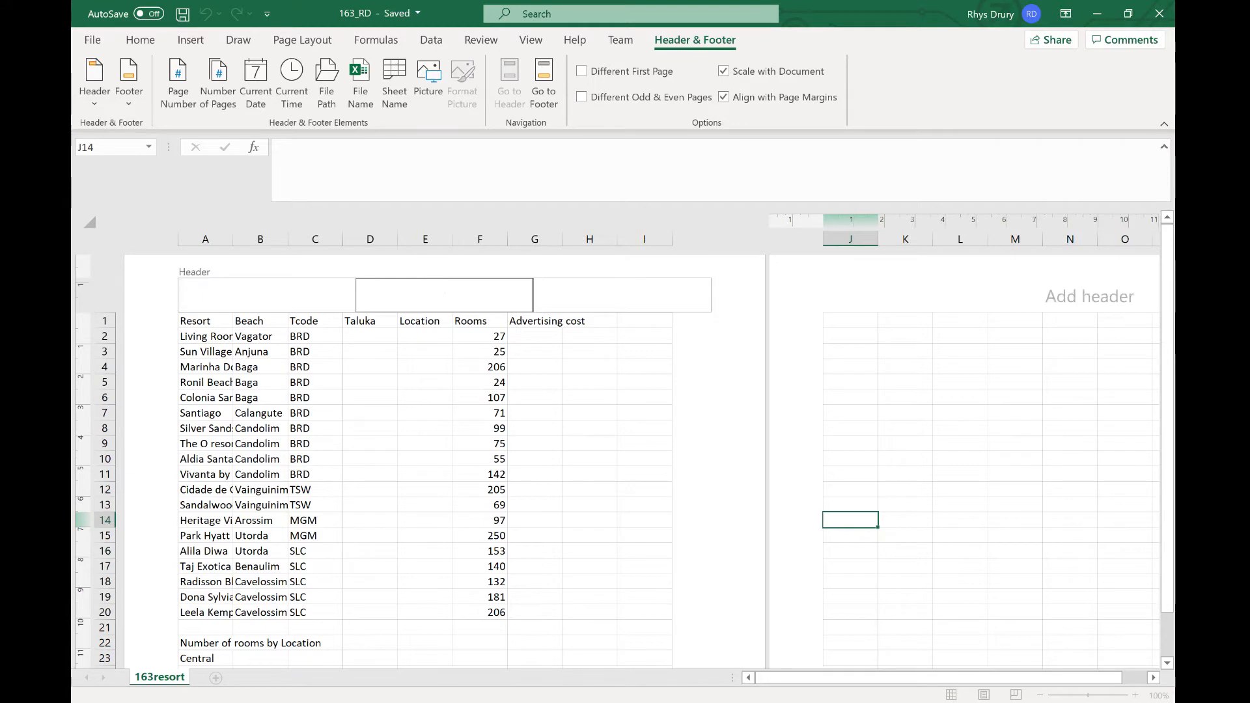
pyautogui.click(659, 306)
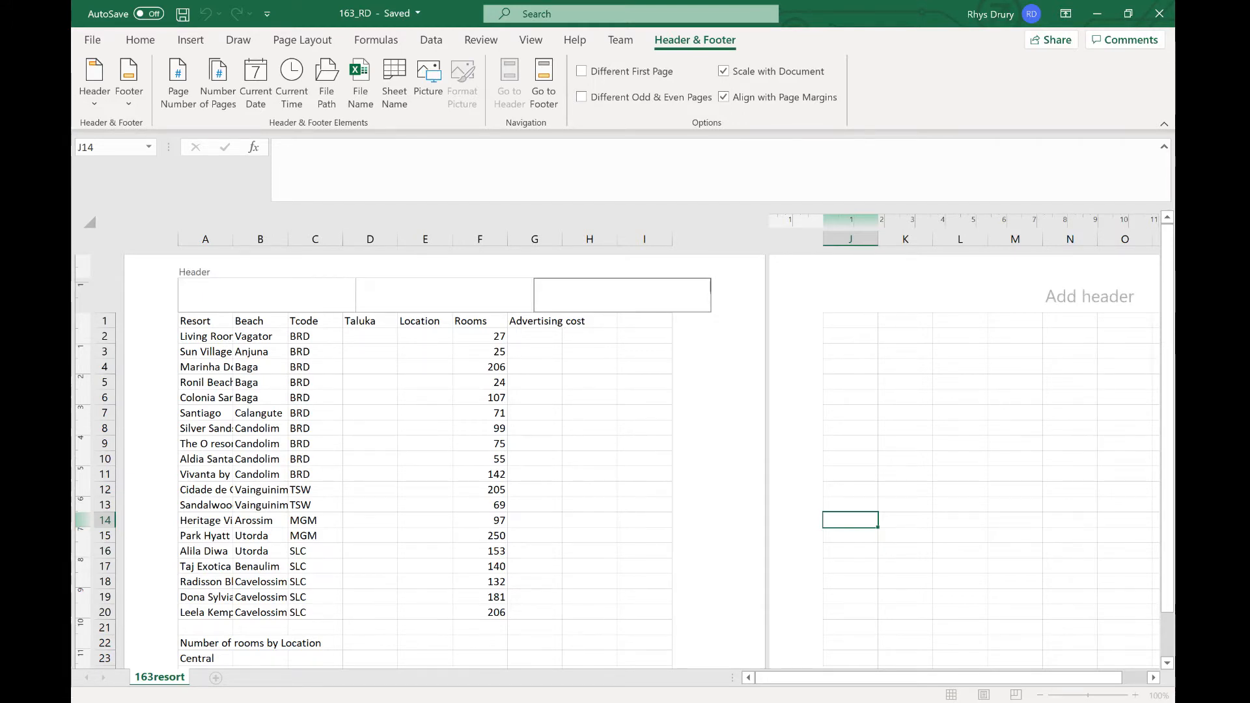
pyautogui.hotkey('alt', 'Tab')
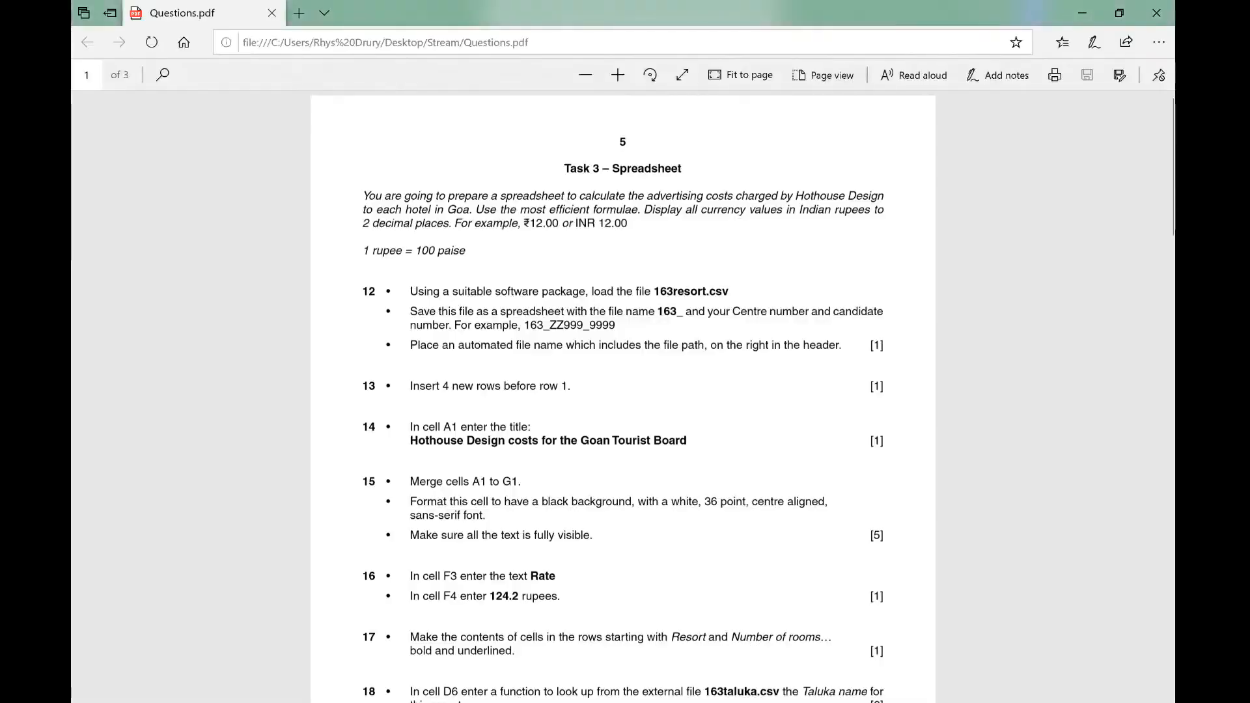
pyautogui.hotkey('alt', 'Tab')
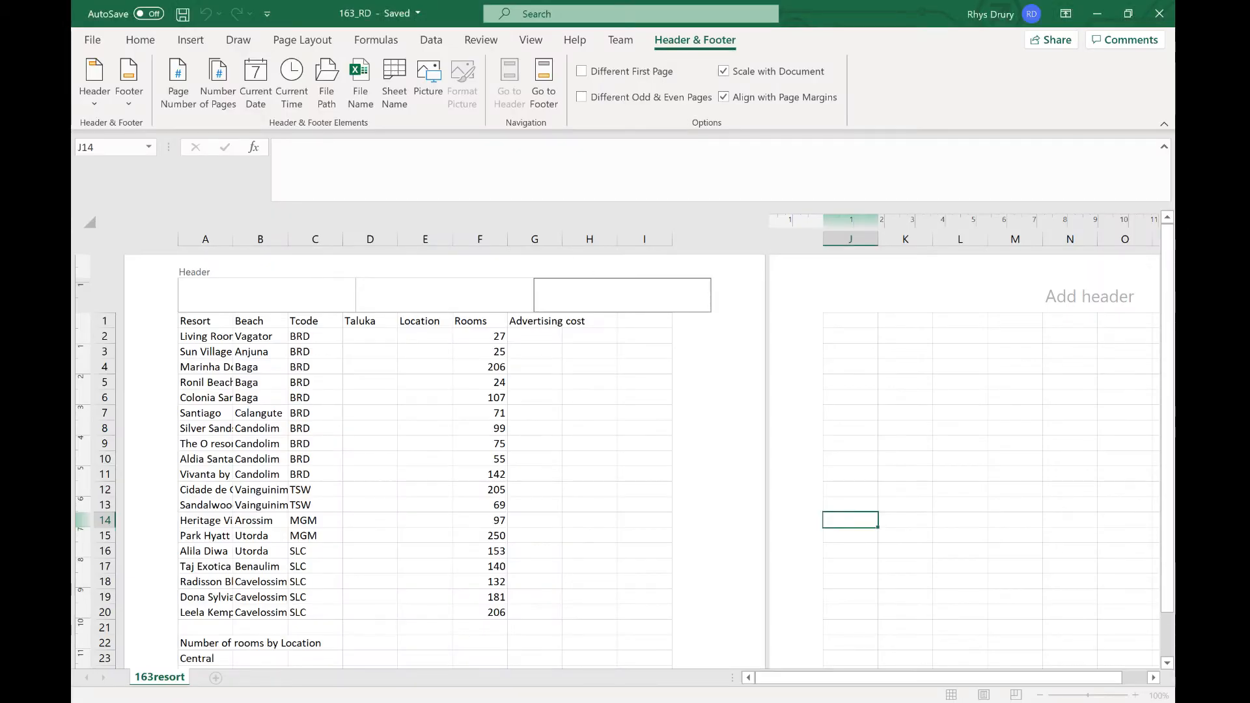
pyautogui.click(327, 85)
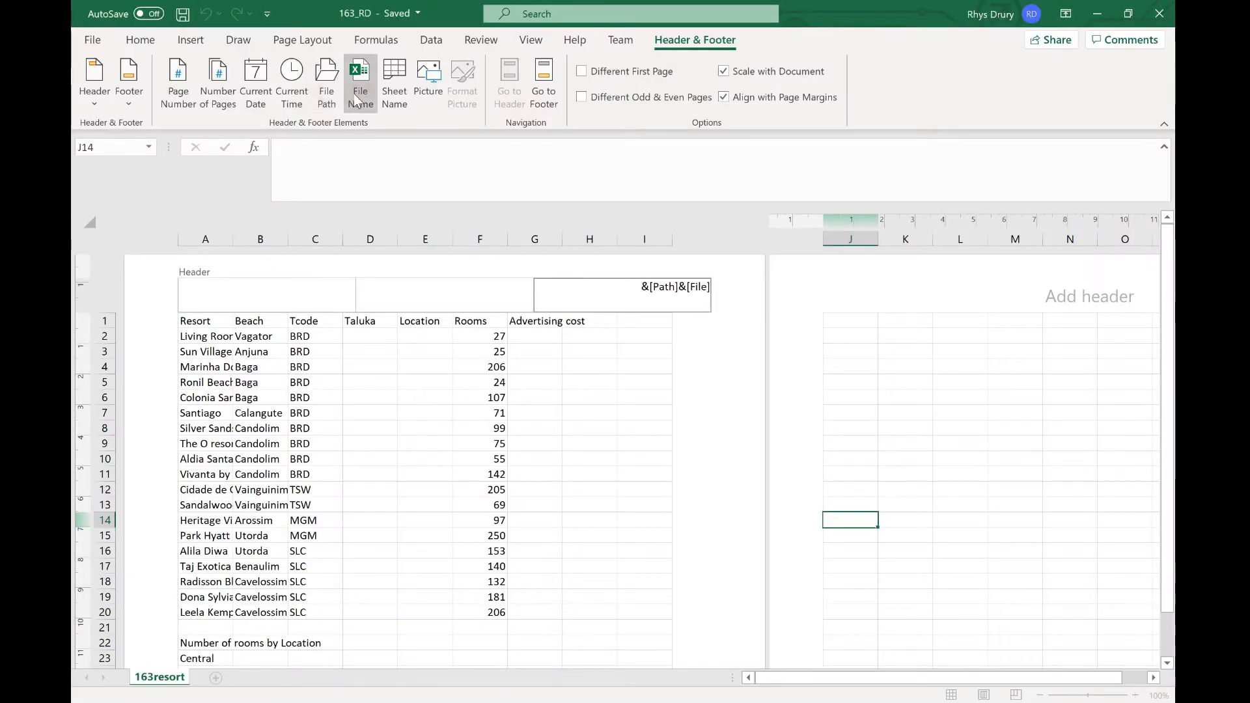
pyautogui.click(356, 98)
pyautogui.press('BackSpace')
pyautogui.press('BackSpace')
pyautogui.press('BackSpace')
pyautogui.press('BackSpace')
pyautogui.press('BackSpace')
pyautogui.press('BackSpace')
pyautogui.press('BackSpace')
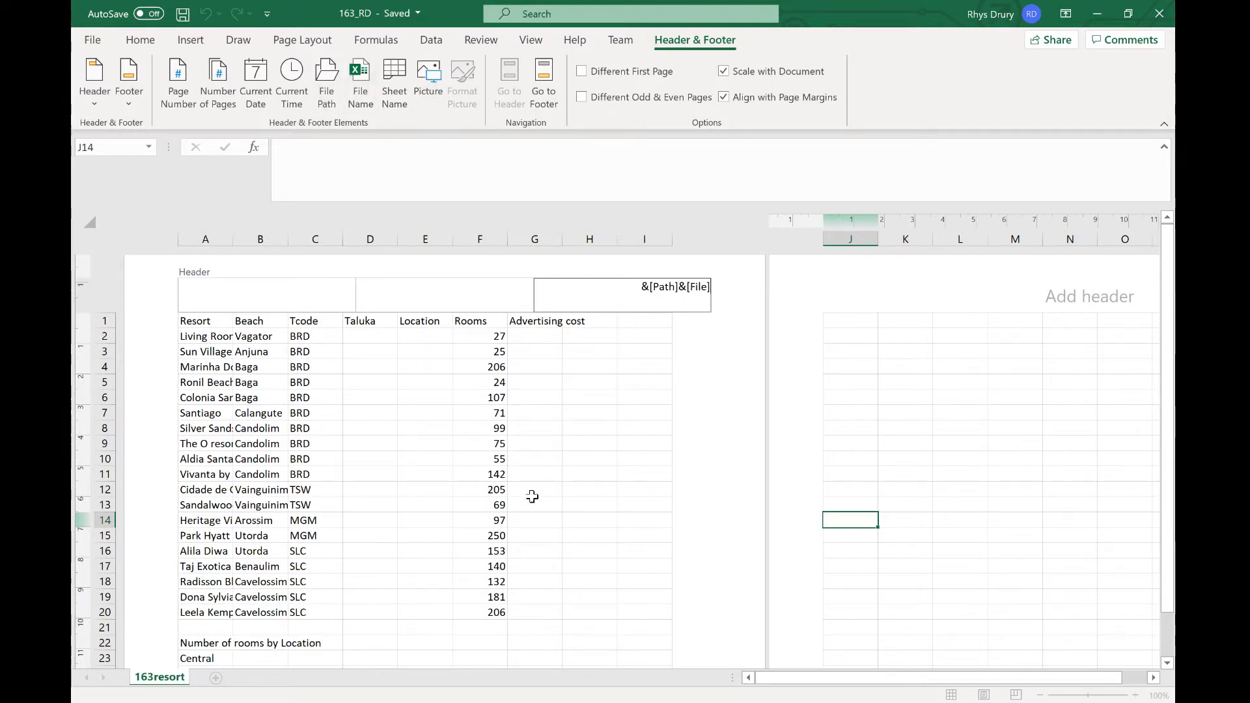
pyautogui.click(675, 439)
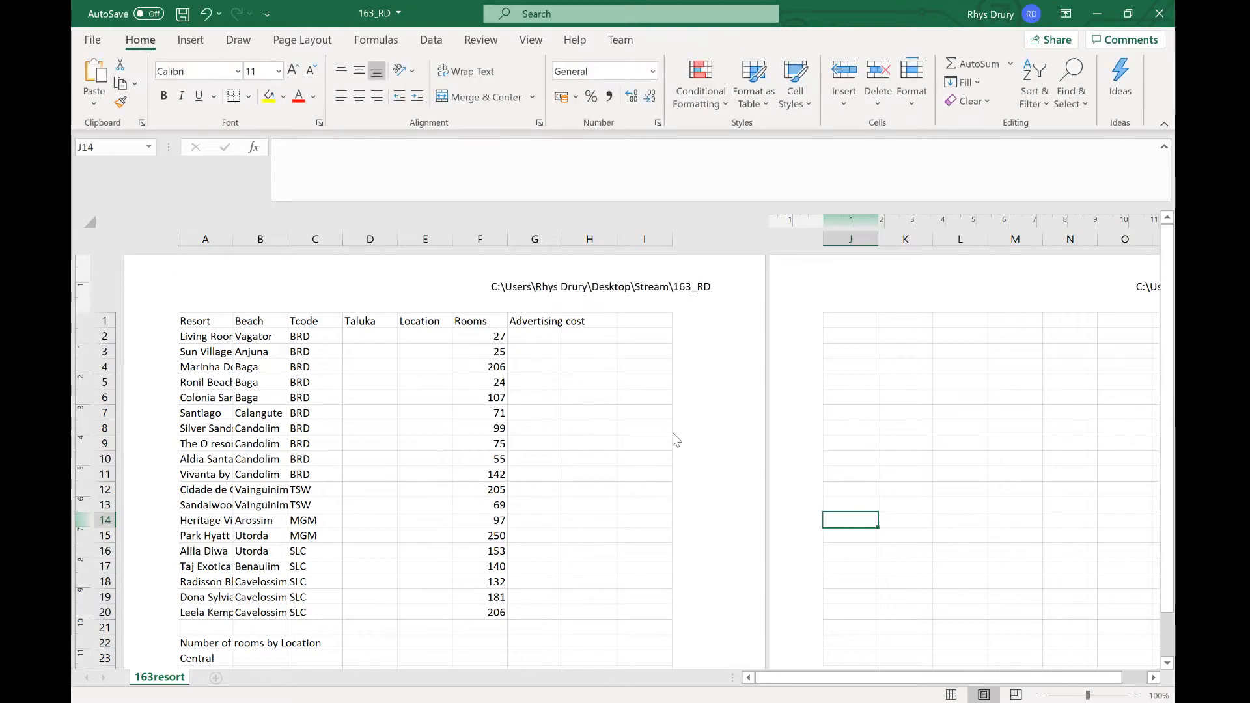
# Step: Switch the worksheet back to Normal view
pyautogui.click(651, 432)
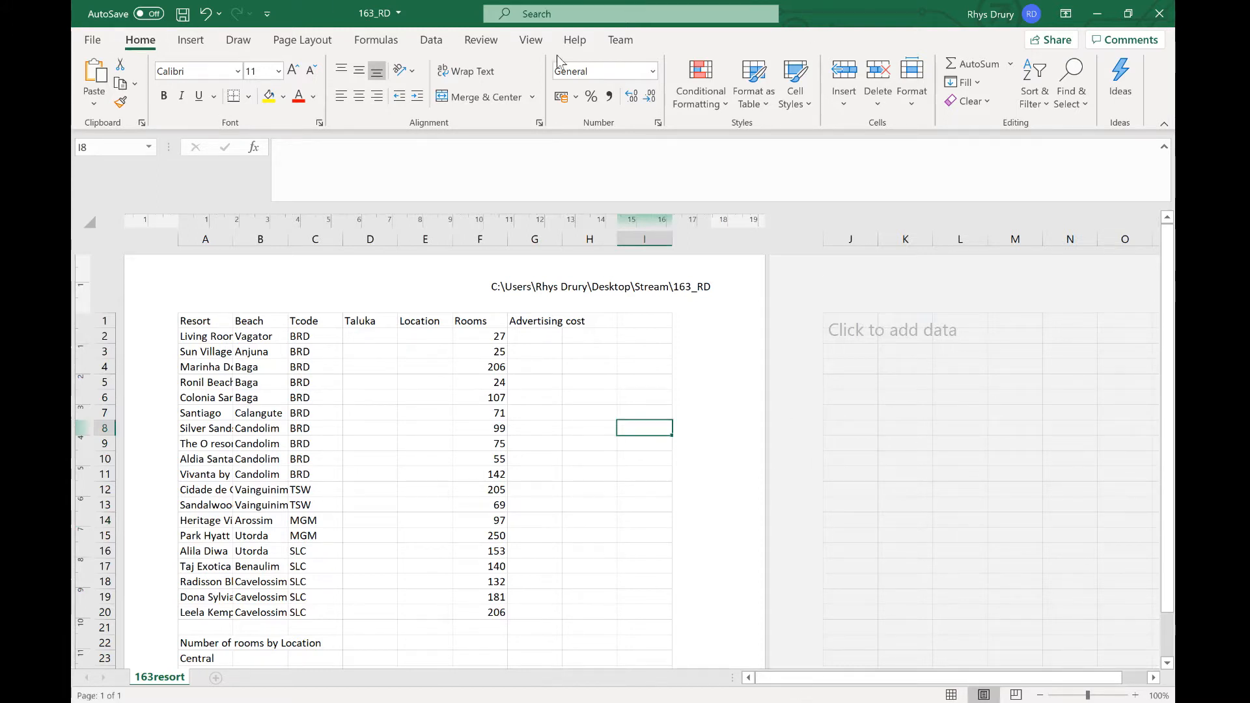
pyautogui.click(540, 36)
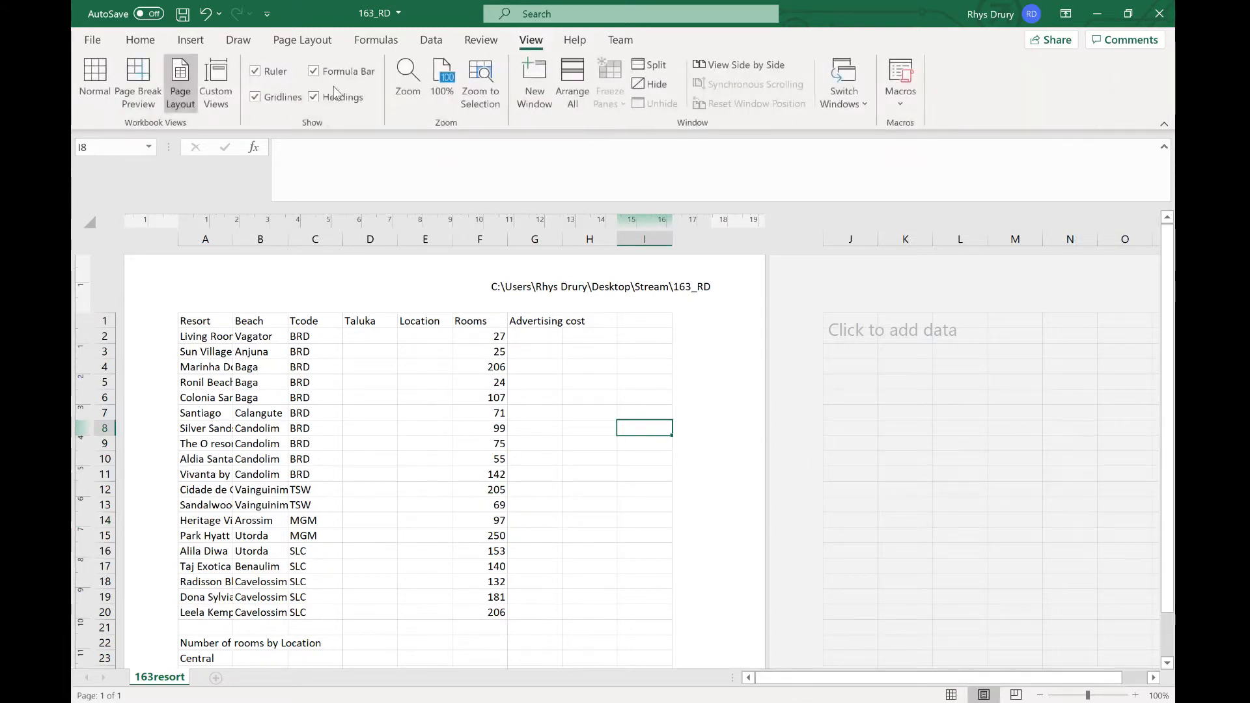
pyautogui.click(95, 83)
pyautogui.click(668, 386)
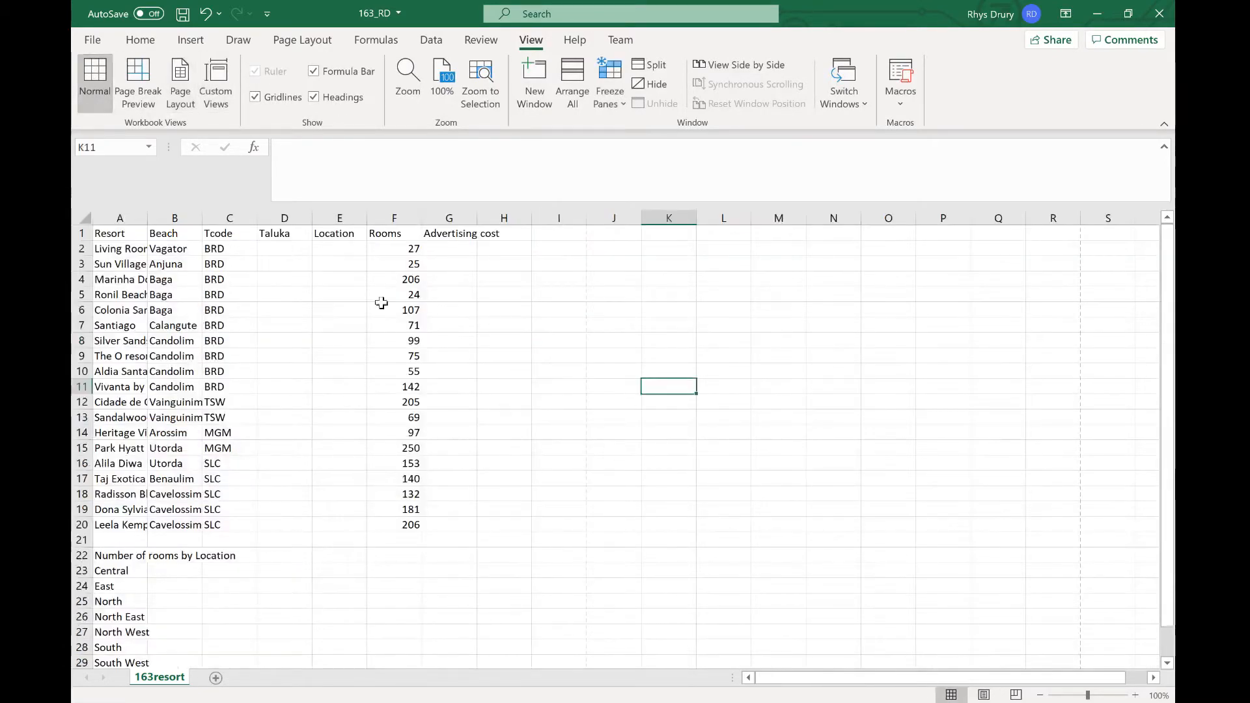
pyautogui.click(139, 104)
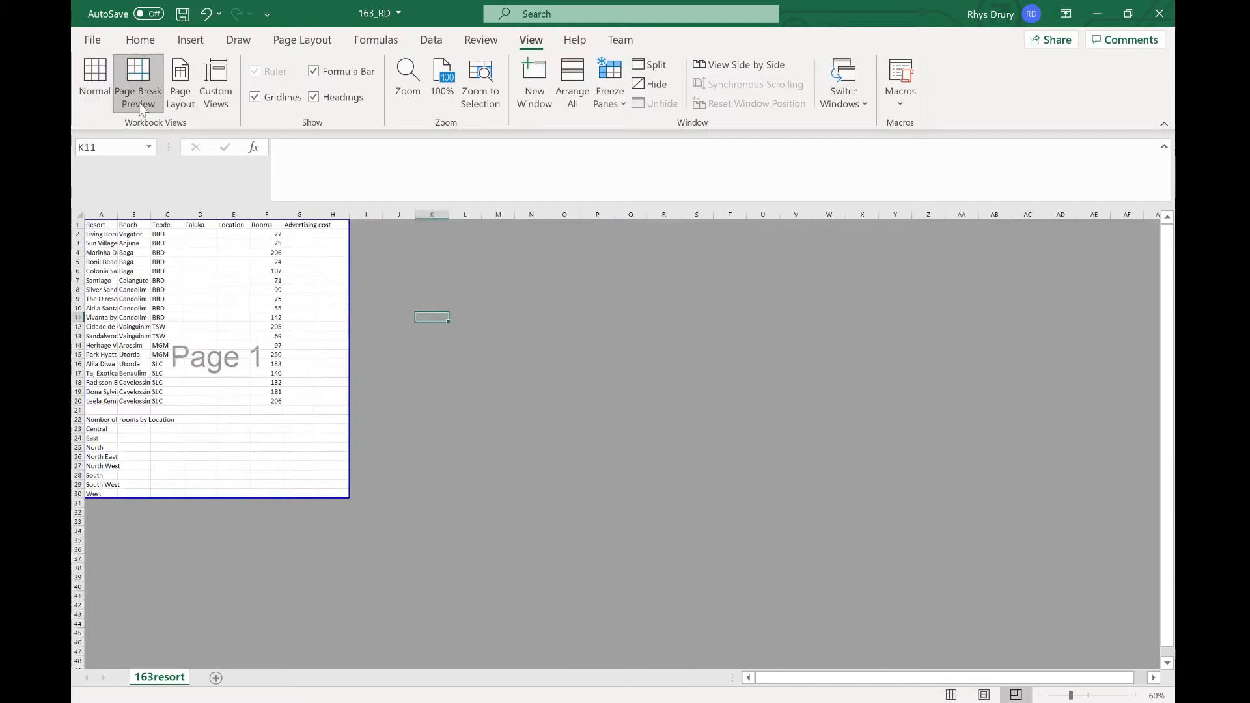
pyautogui.click(96, 96)
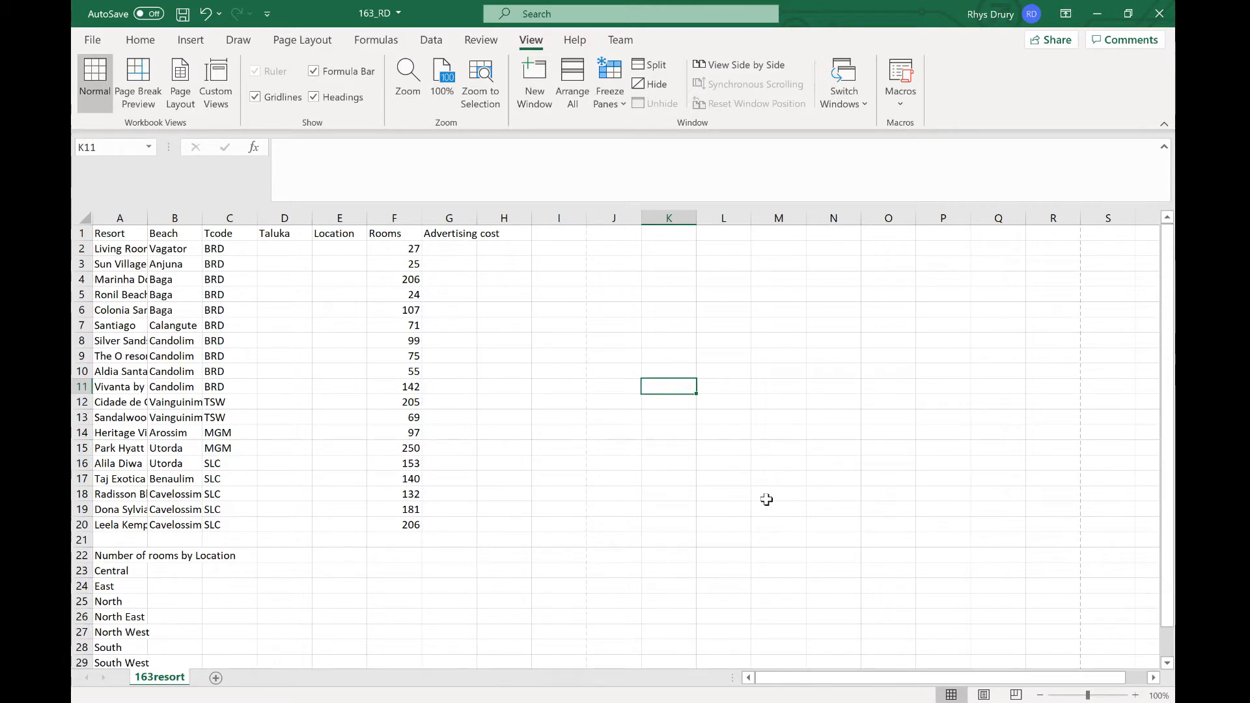
# Step: Insert four new blank rows above row 1
pyautogui.hotkey('alt', 'Tab')
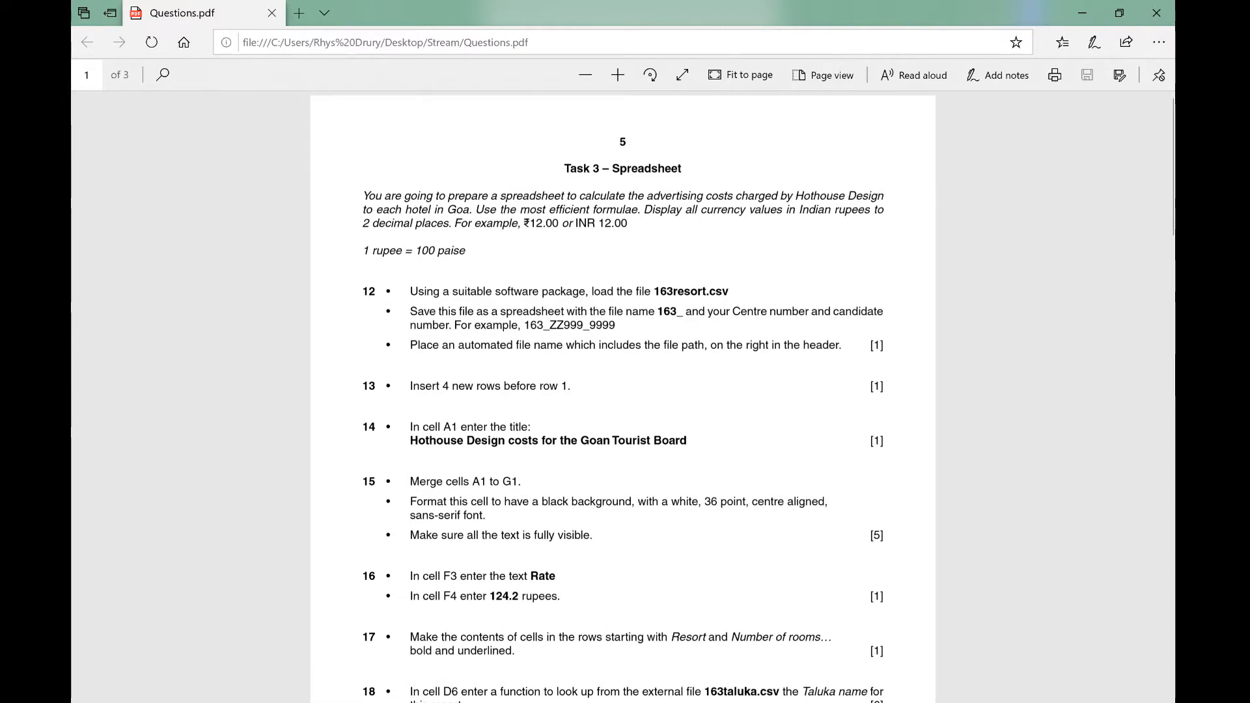
pyautogui.click(1084, 11)
pyautogui.rightClick(79, 233)
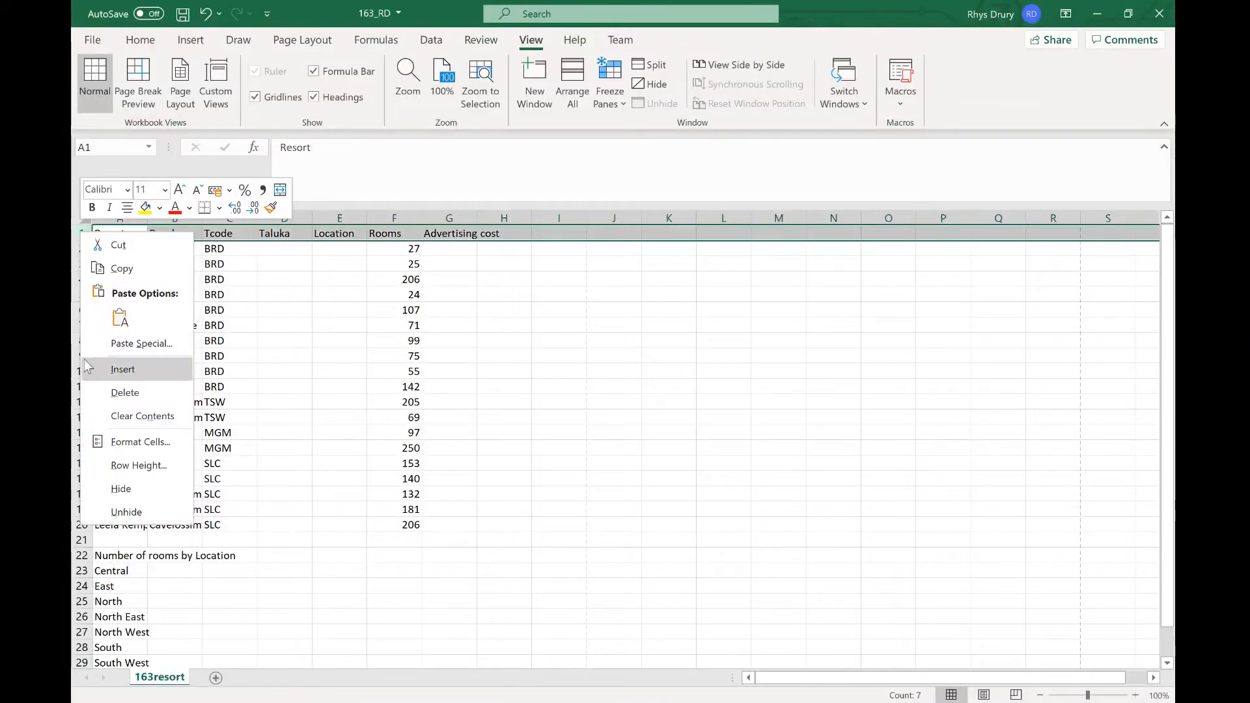
pyautogui.click(124, 369)
pyautogui.rightClick(81, 234)
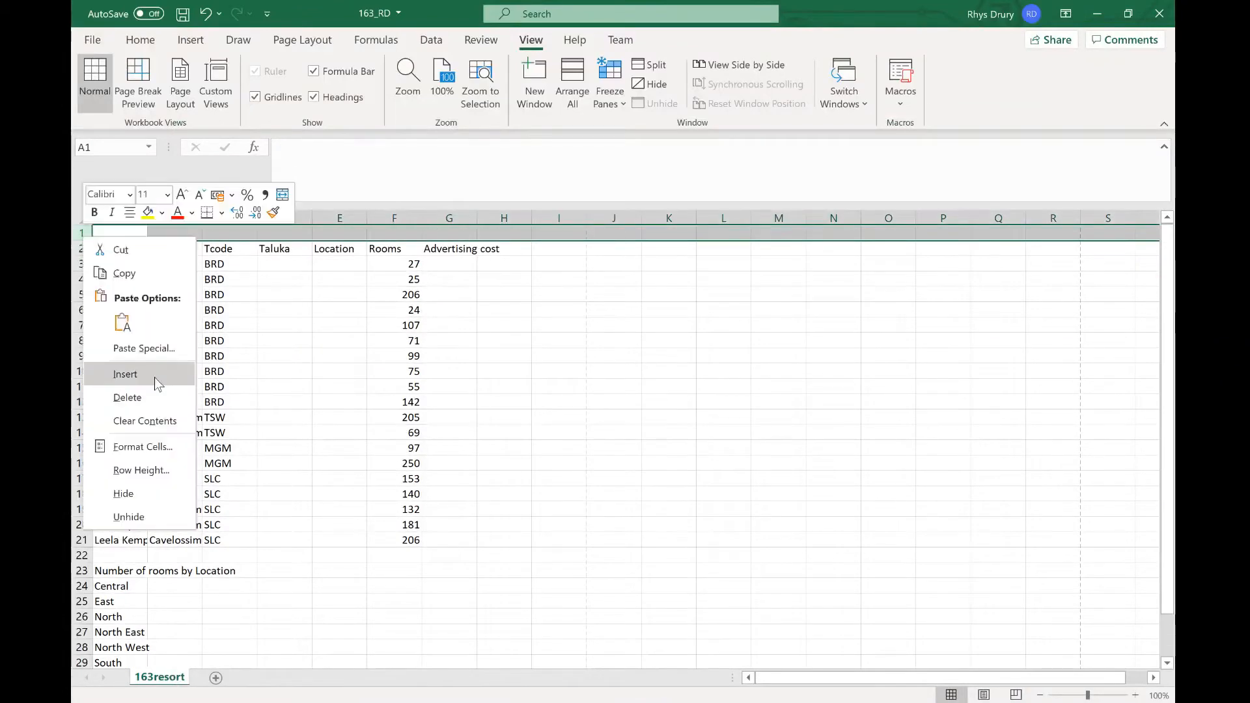
pyautogui.click(127, 373)
pyautogui.rightClick(81, 235)
pyautogui.click(127, 374)
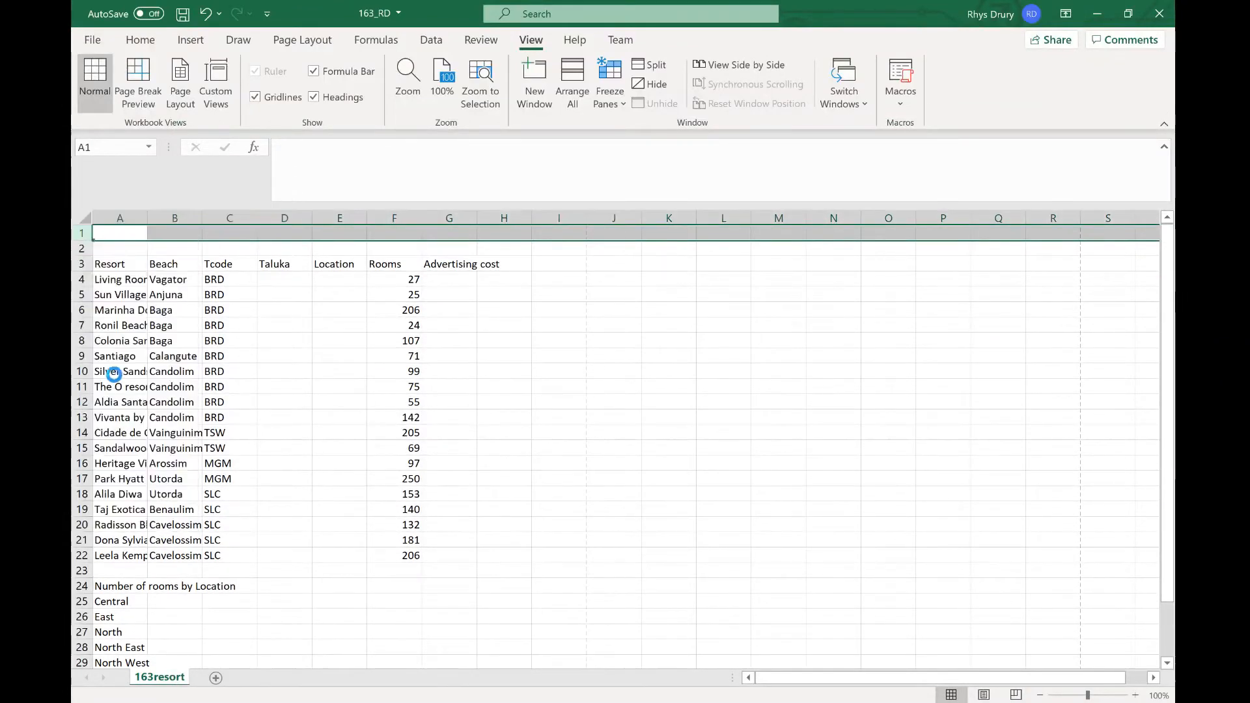
pyautogui.rightClick(84, 234)
pyautogui.press('Escape')
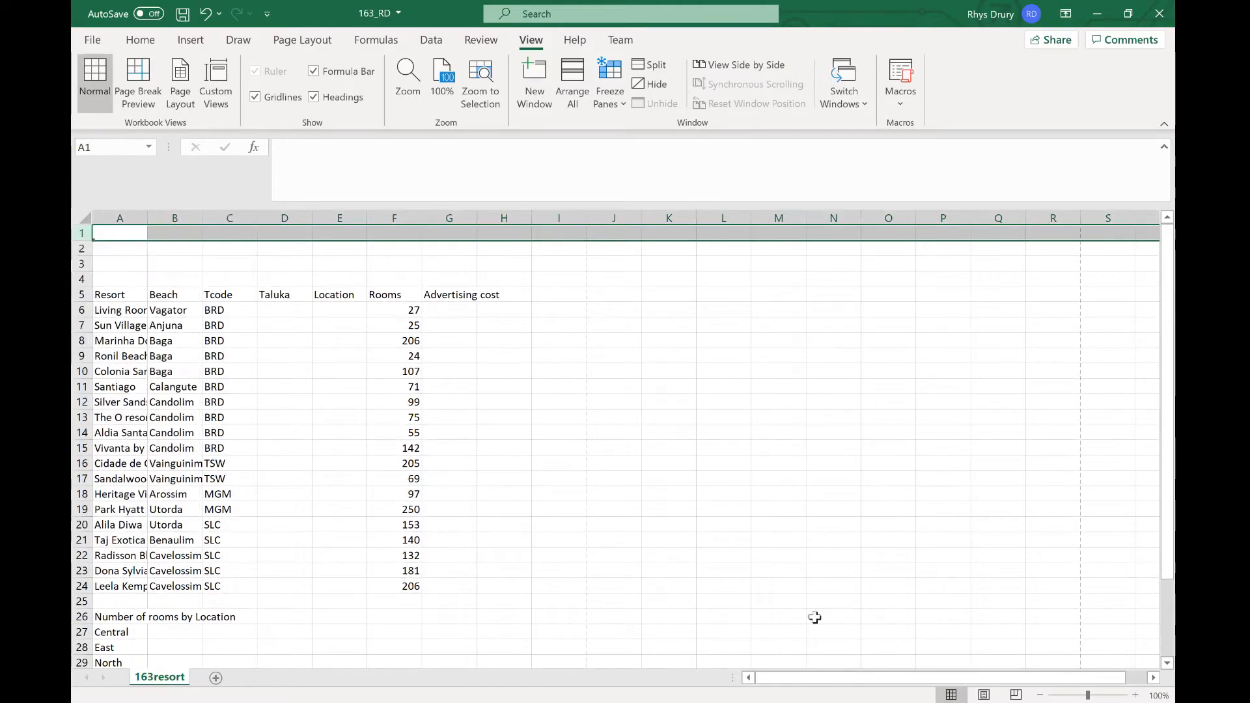
# Step: Copy the title from the question paper and enter Hothouse Design costs for the Goan Tourist Board in cell A1
pyautogui.hotkey('alt', 'Tab')
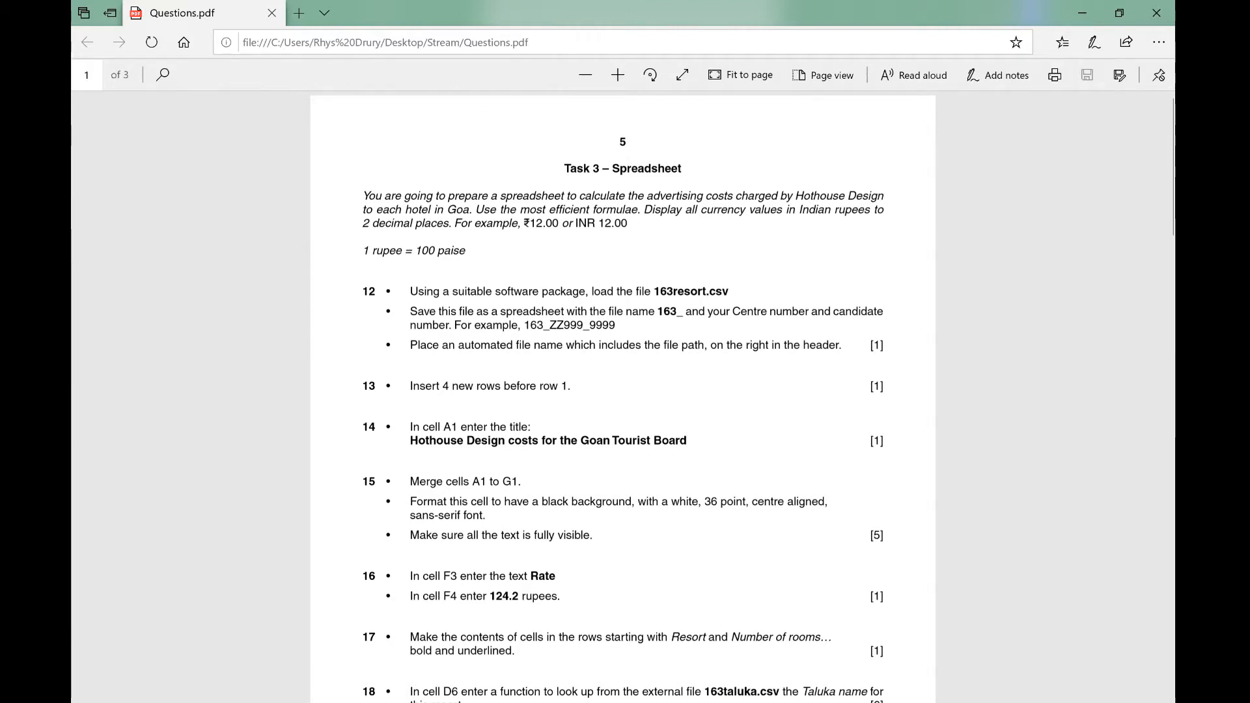
pyautogui.moveTo(410, 440); pyautogui.dragTo(689, 441)
pyautogui.hotkey('ctrl', 'c')
pyautogui.hotkey('alt', 'Tab')
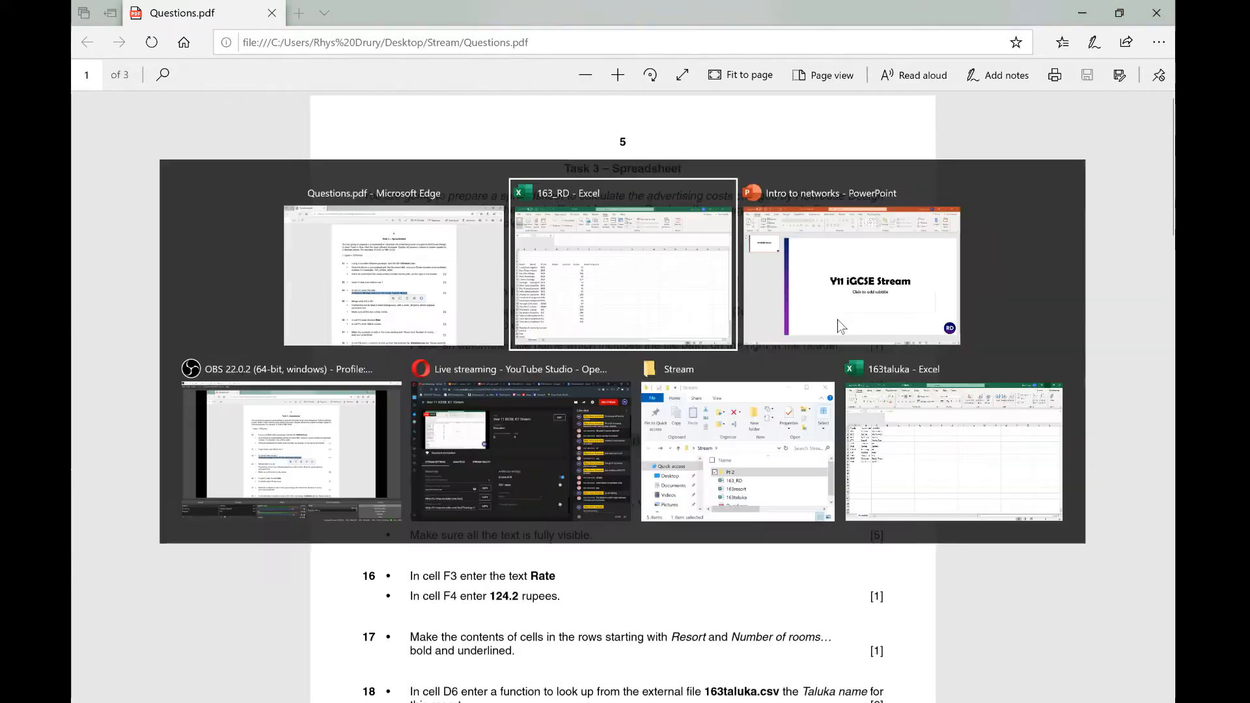
pyautogui.click(130, 235)
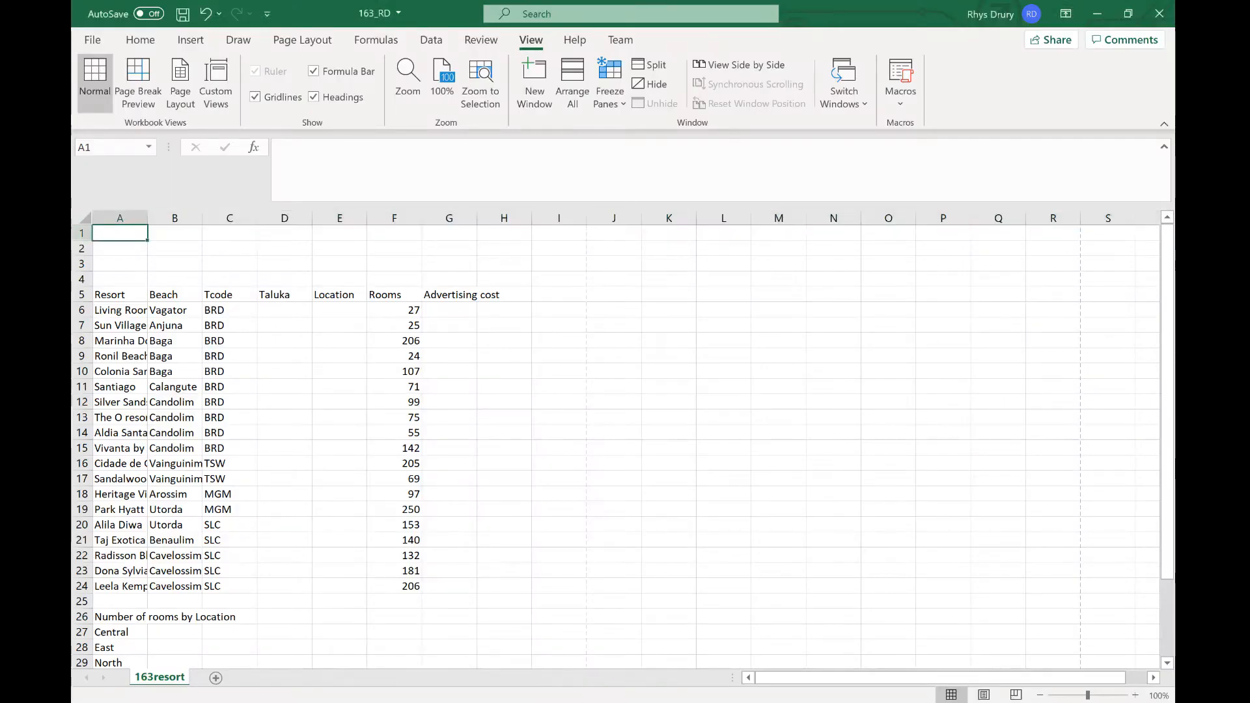
pyautogui.click(348, 159)
pyautogui.hotkey('ctrl', 'v')
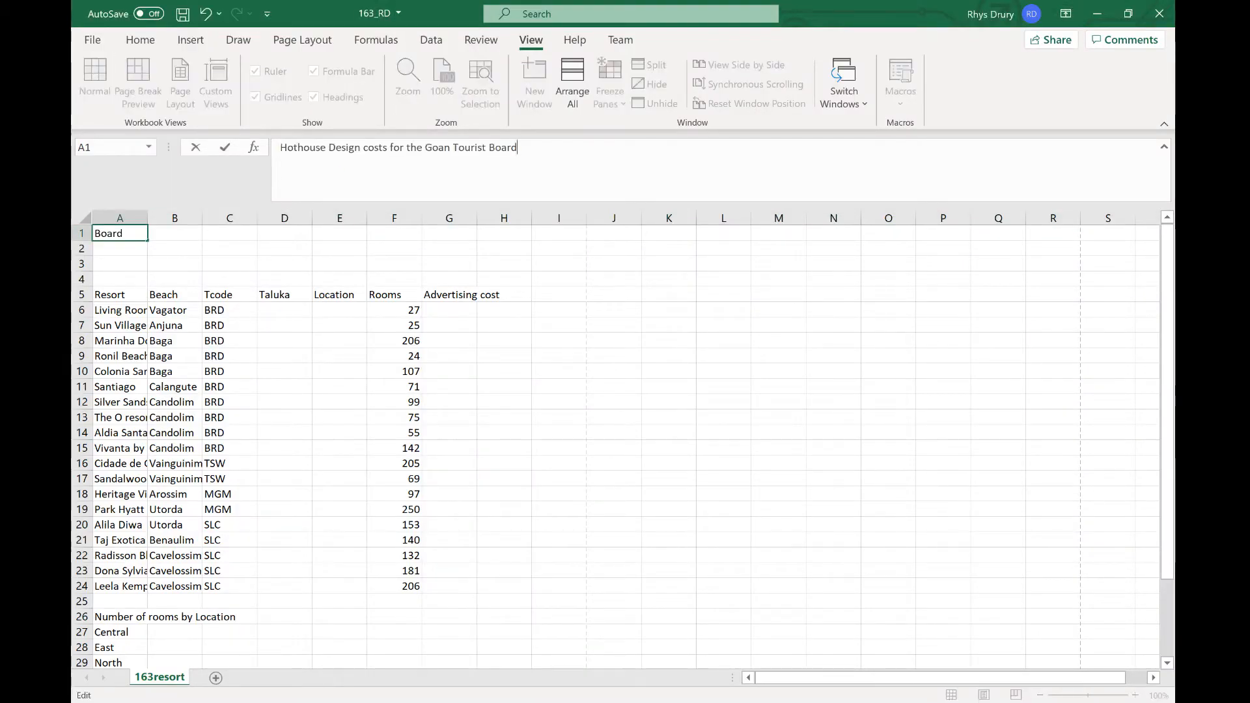
pyautogui.press('Return')
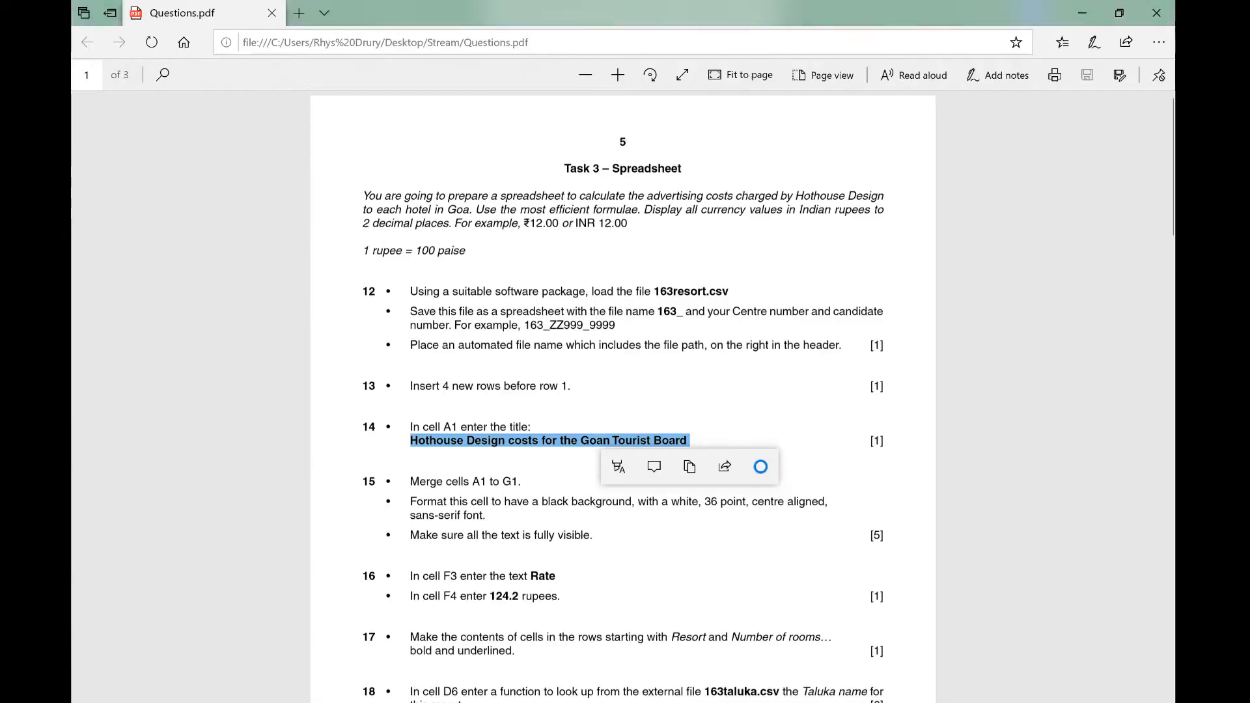
# Step: Merge and centre cells A1 to G1 as the title cell
pyautogui.hotkey('alt', 'Tab')
pyautogui.click(653, 367)
pyautogui.scroll(-1, 652, 367)
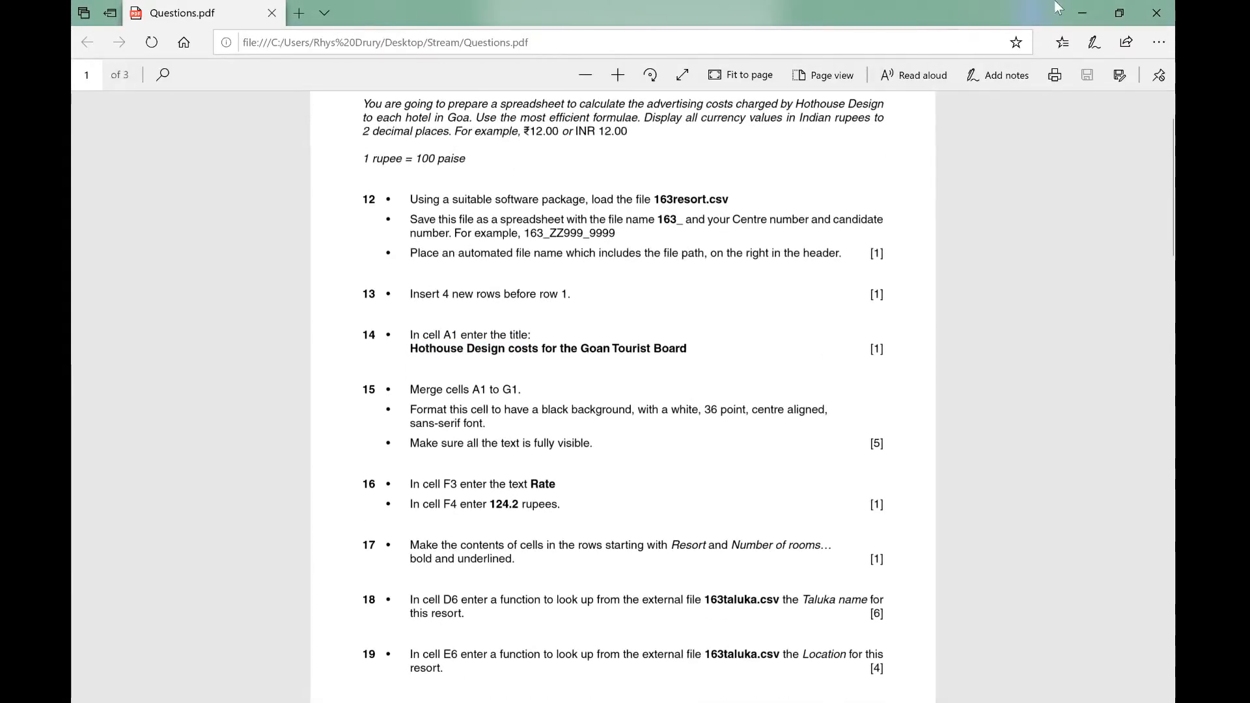
pyautogui.hotkey('alt', 'Tab')
pyautogui.moveTo(123, 234); pyautogui.dragTo(438, 239)
pyautogui.click(140, 40)
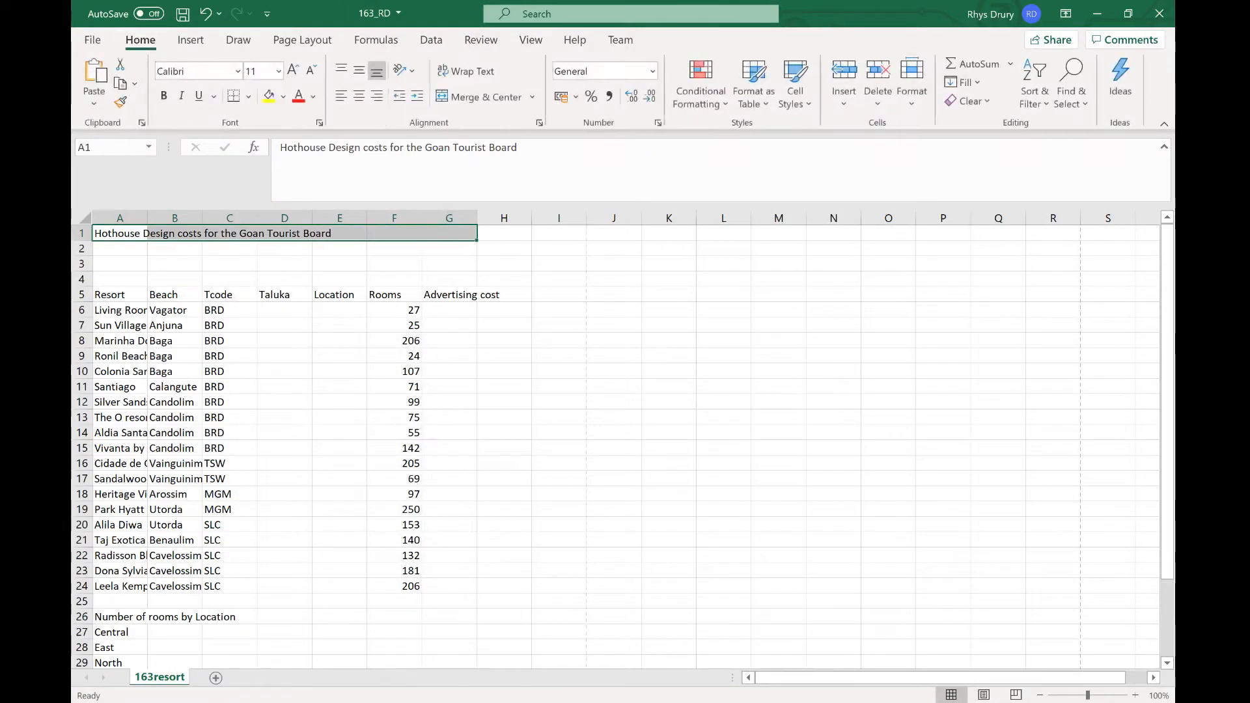
pyautogui.click(482, 96)
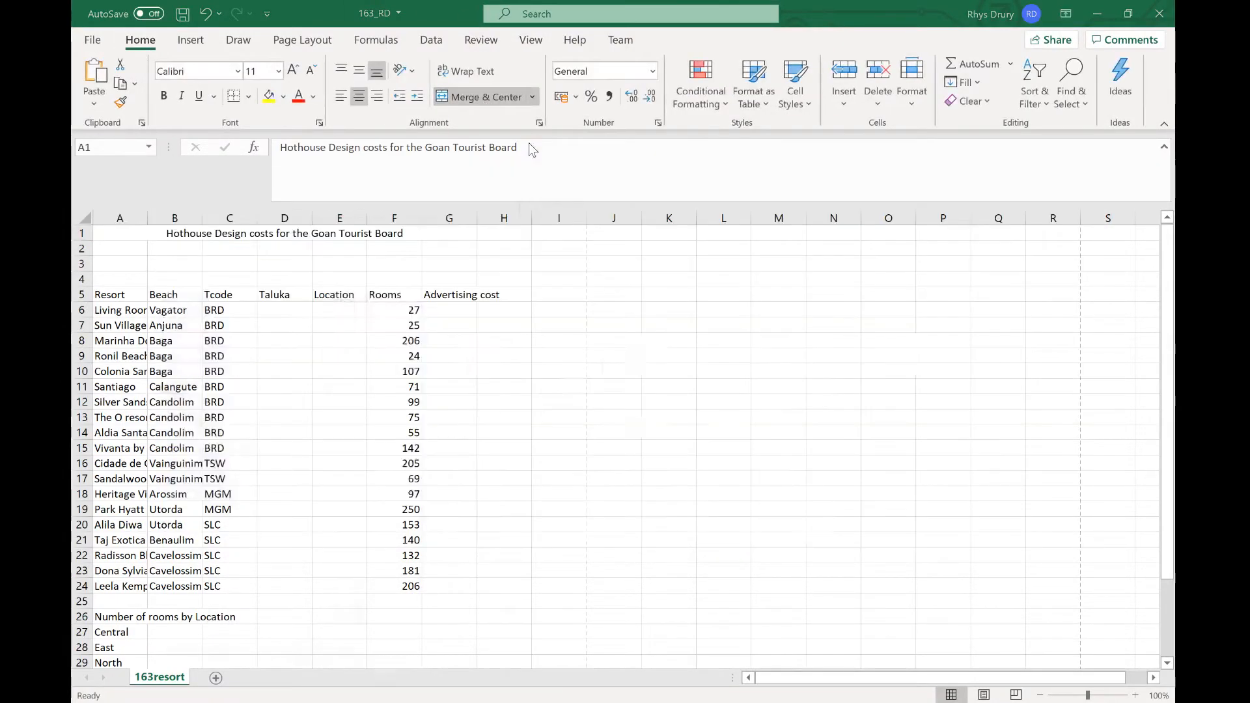
# Step: Give the merged title cell a black fill and a white font colour
pyautogui.hotkey('alt', 'Tab')
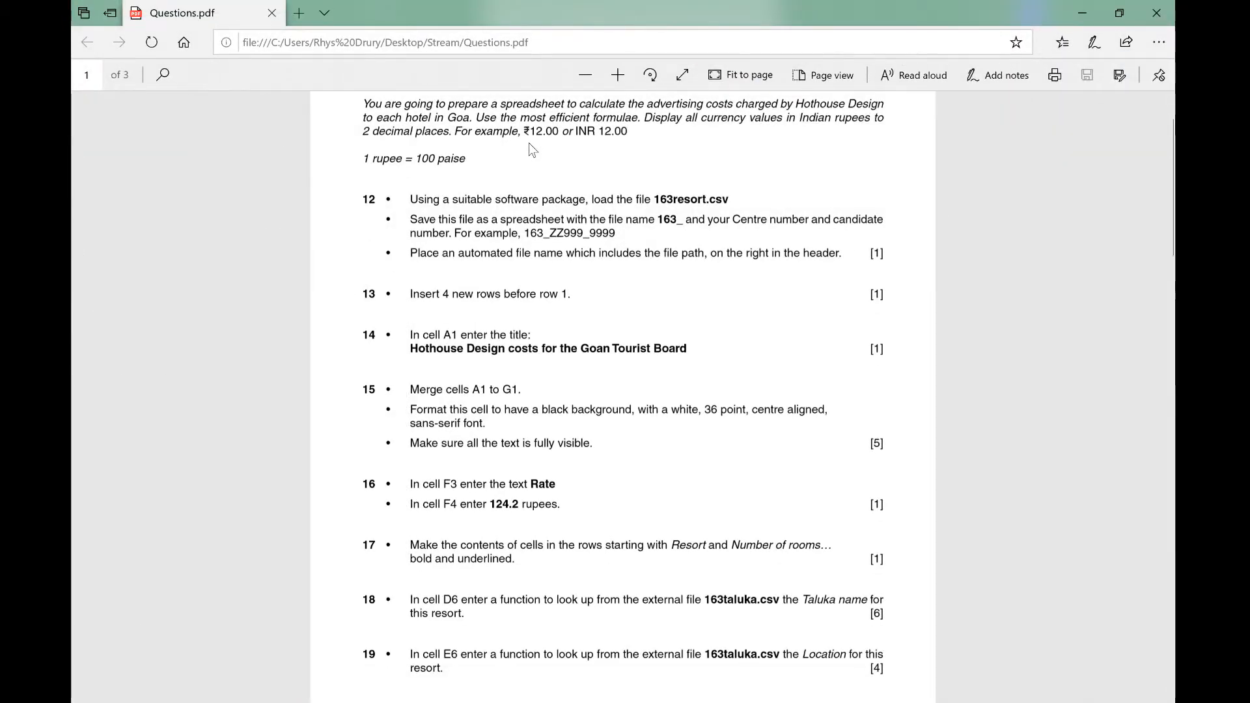
pyautogui.hotkey('alt', 'Tab')
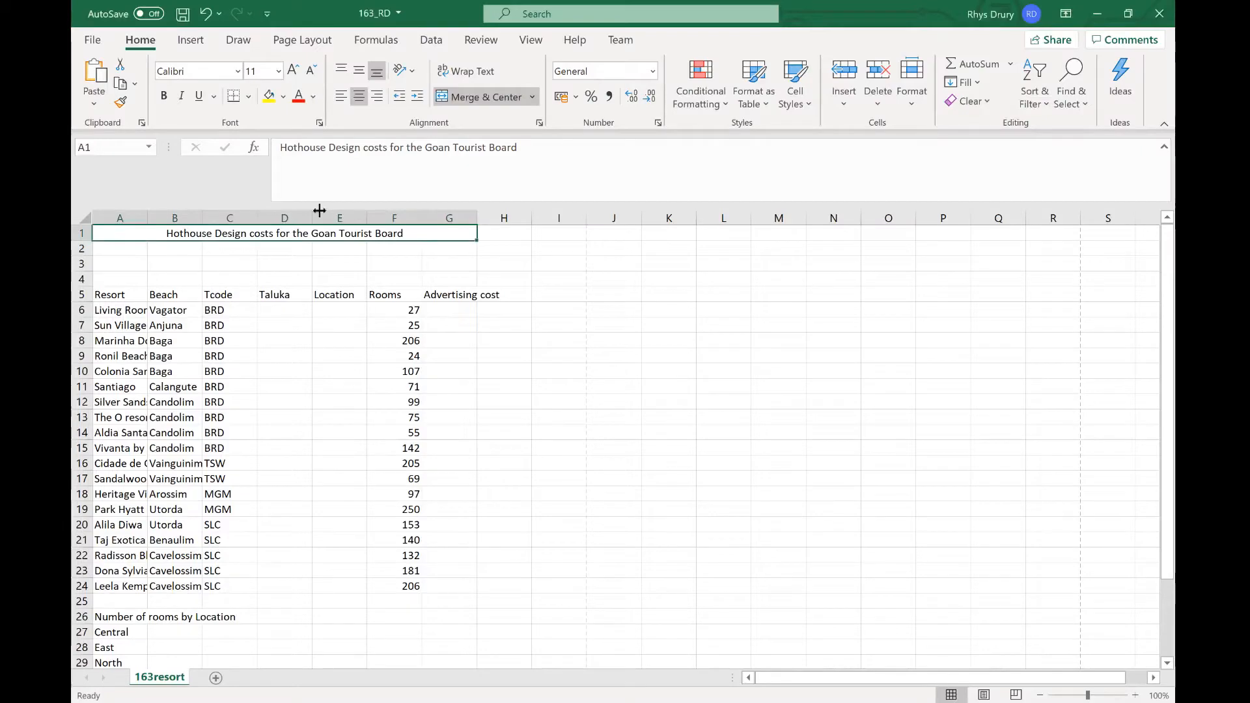
pyautogui.click(284, 97)
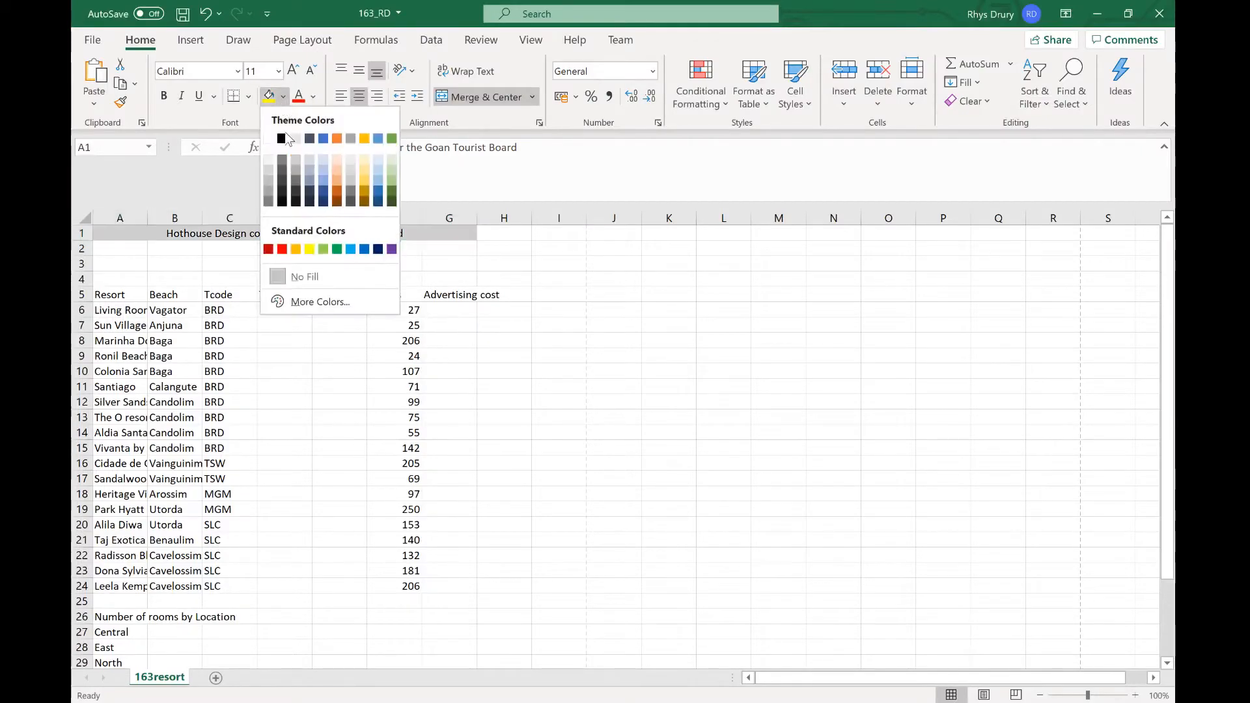
pyautogui.click(281, 138)
pyautogui.click(314, 98)
pyautogui.click(303, 160)
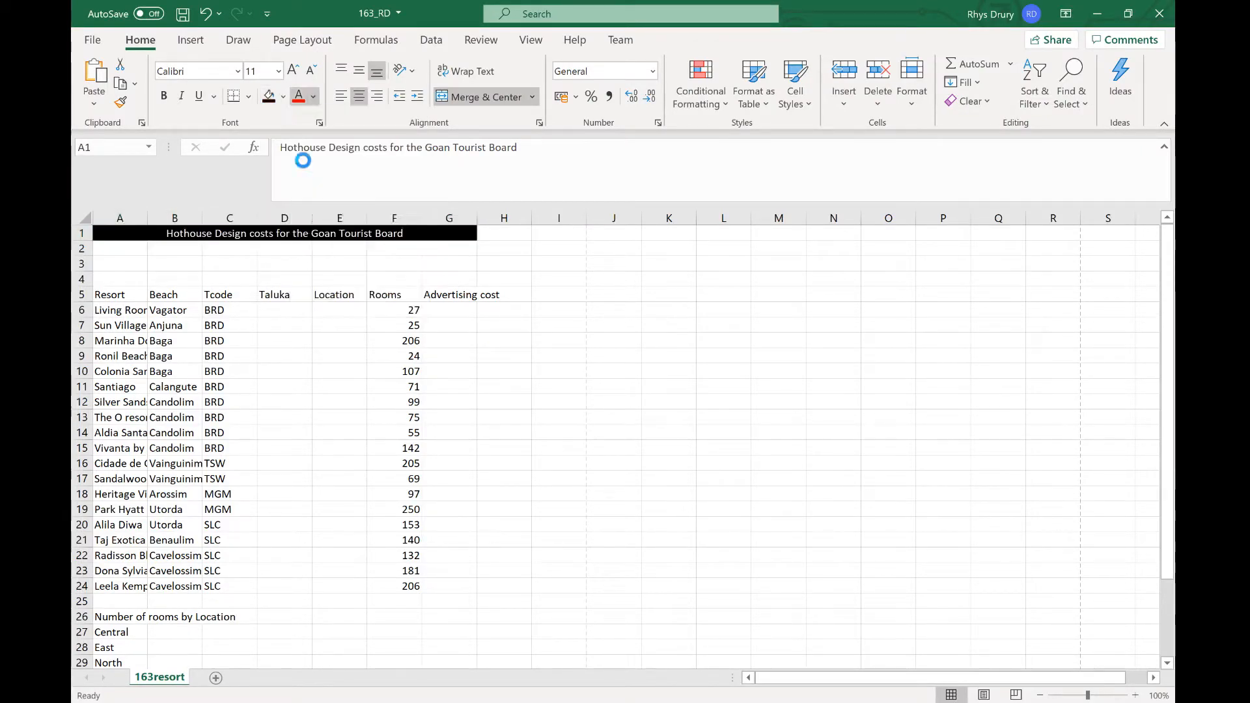
# Step: Set the title's font size to 36 point
pyautogui.hotkey('alt', 'Tab')
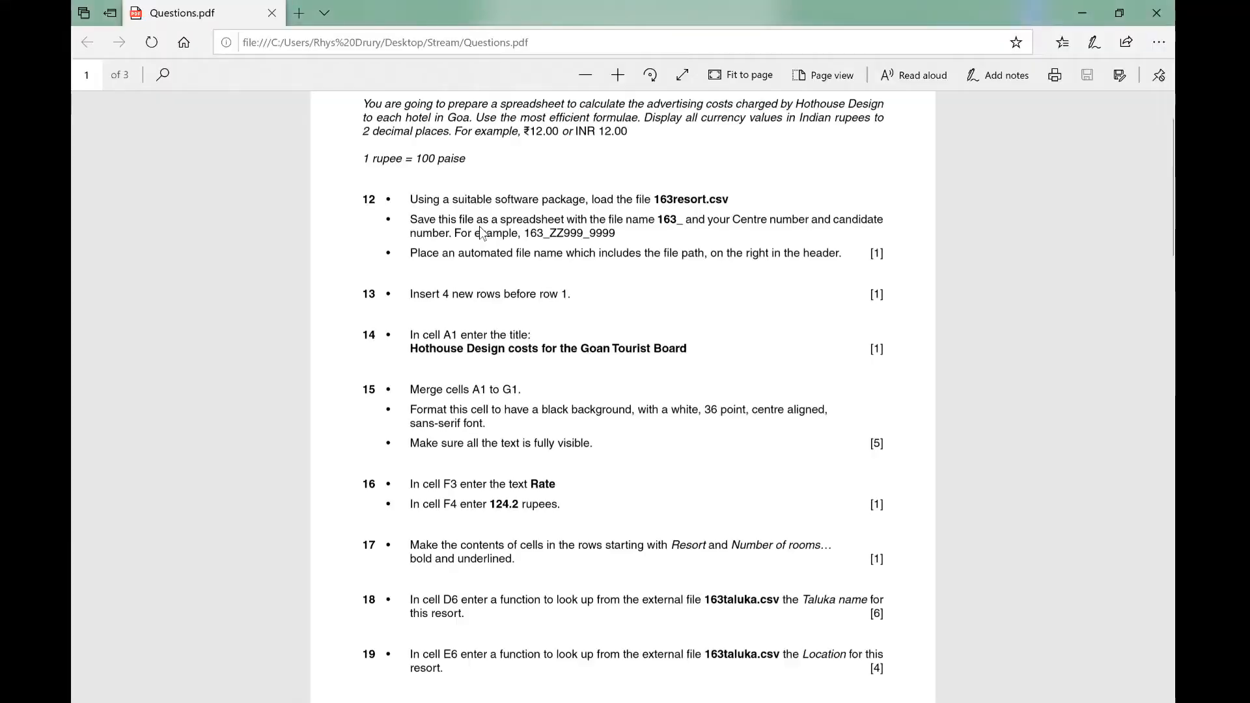
pyautogui.hotkey('alt', 'Tab')
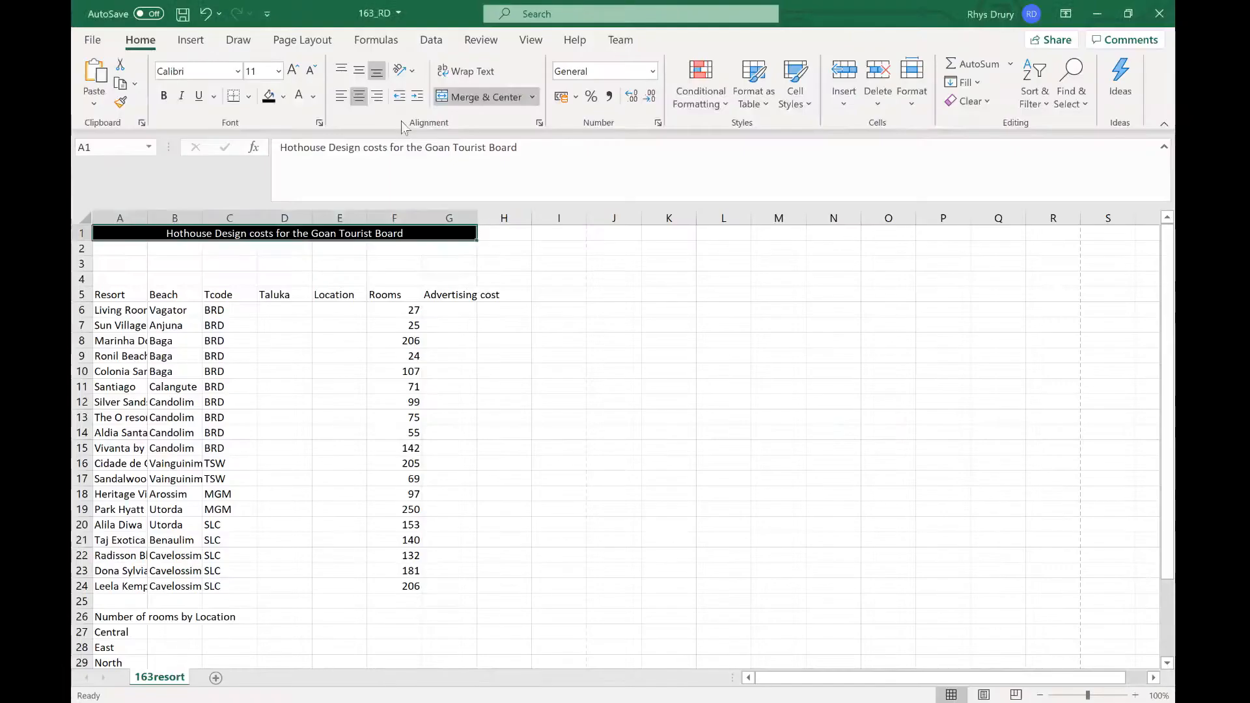
pyautogui.click(278, 71)
pyautogui.click(259, 343)
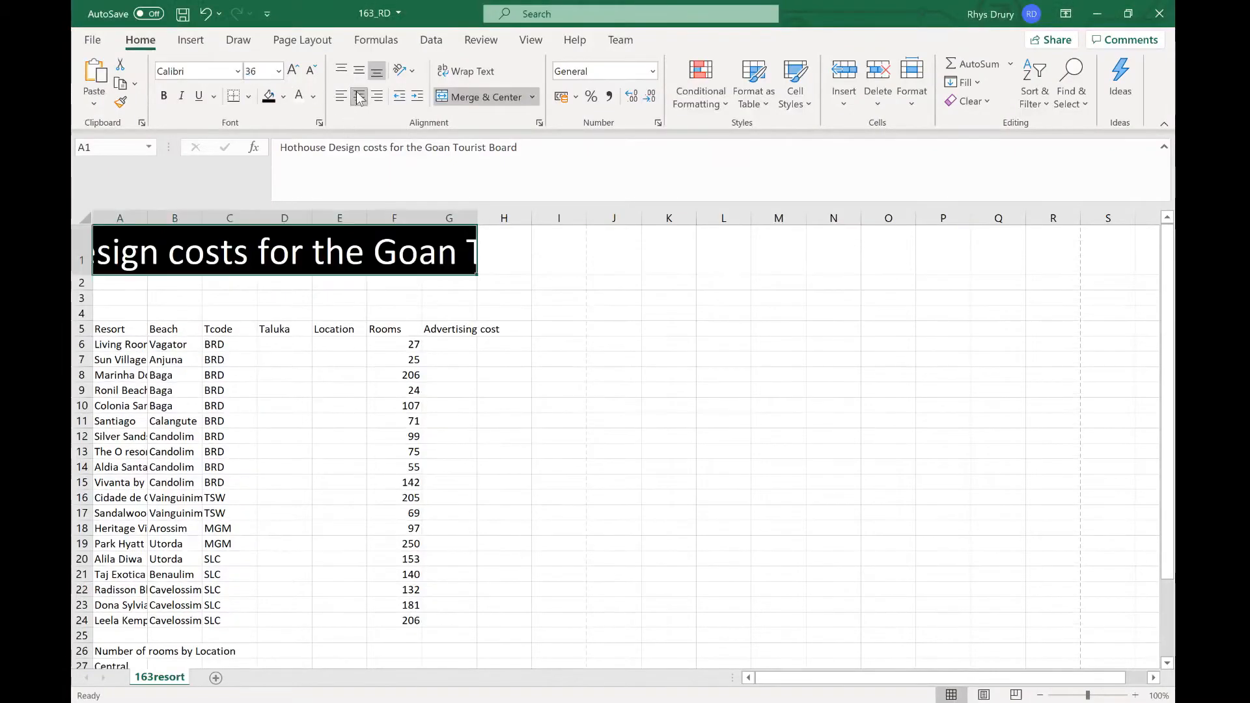
# Step: Apply the sans-serif Calibri font to the title cell
pyautogui.hotkey('alt', 'Tab')
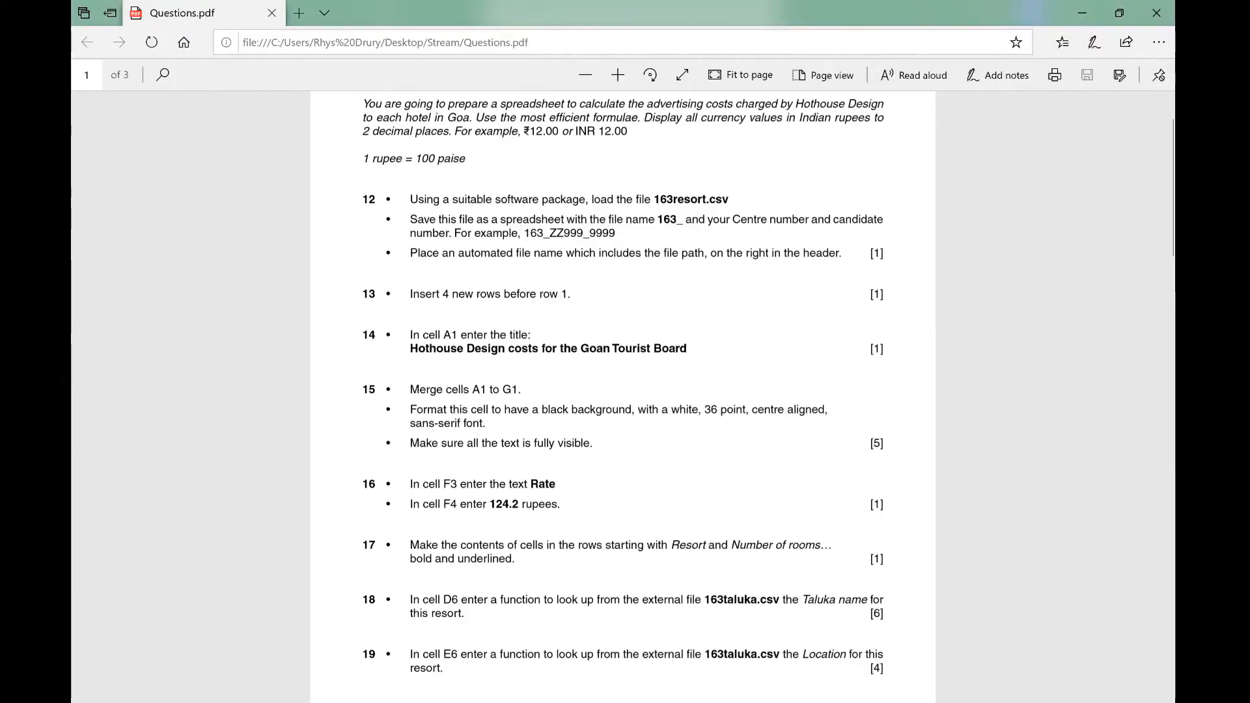
pyautogui.hotkey('alt', 'Tab')
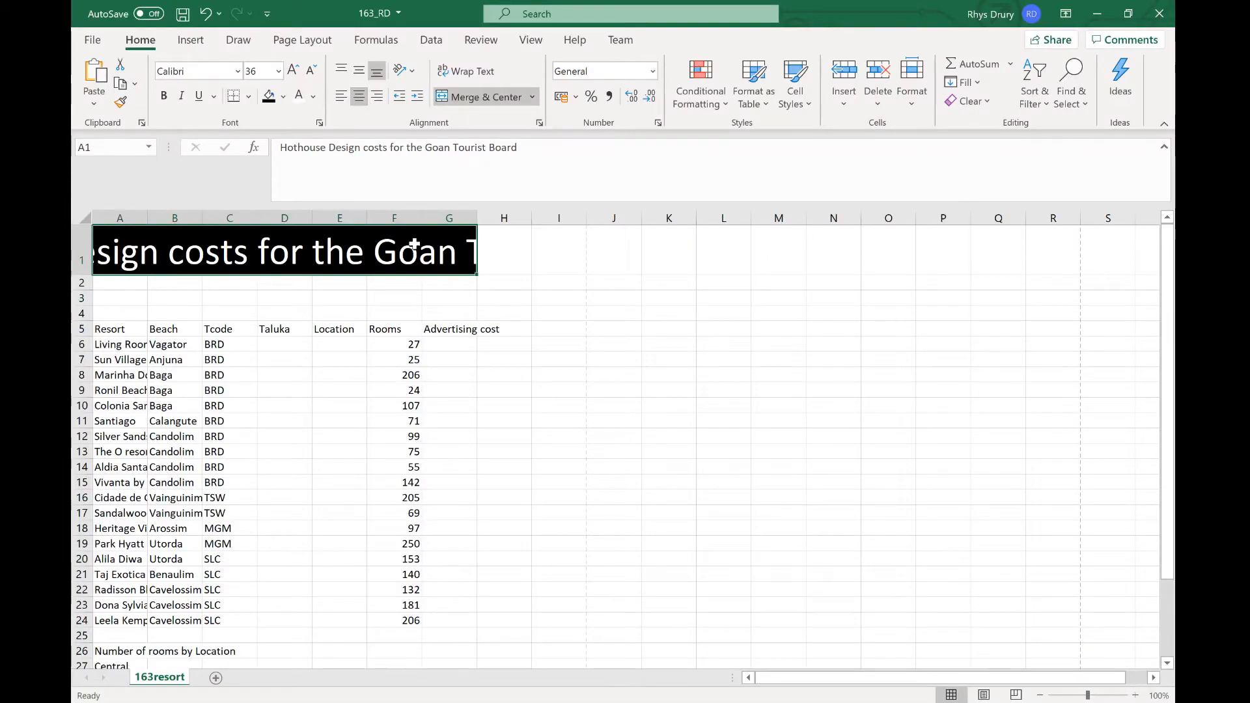
pyautogui.click(238, 71)
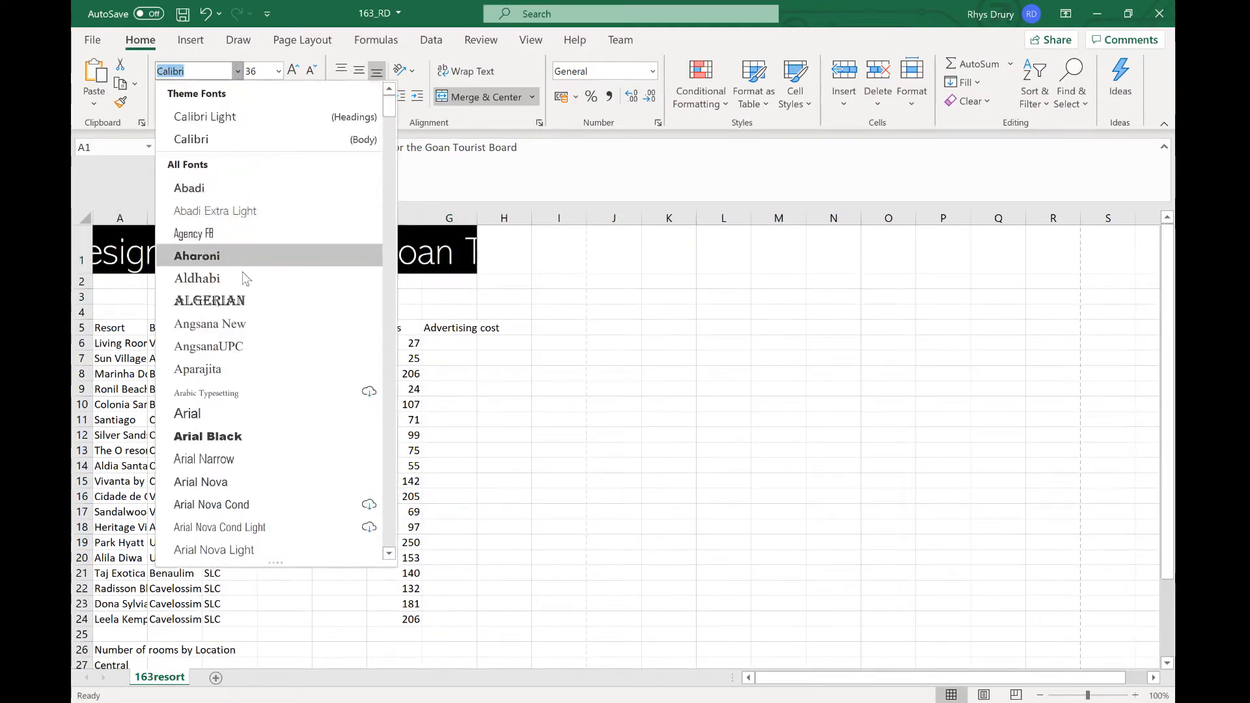
pyautogui.click(226, 135)
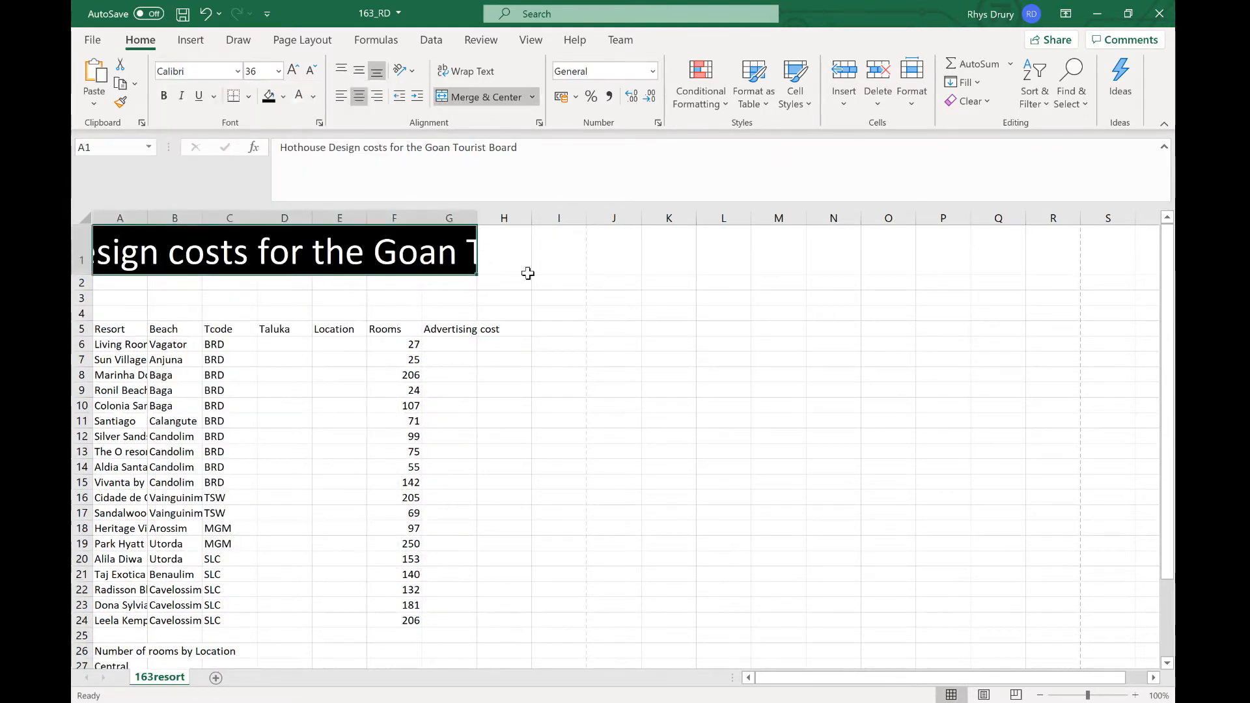
pyautogui.click(547, 281)
# Step: Widen column G and heighten row 1 until the whole title text is visible
pyautogui.hotkey('alt', 'Tab')
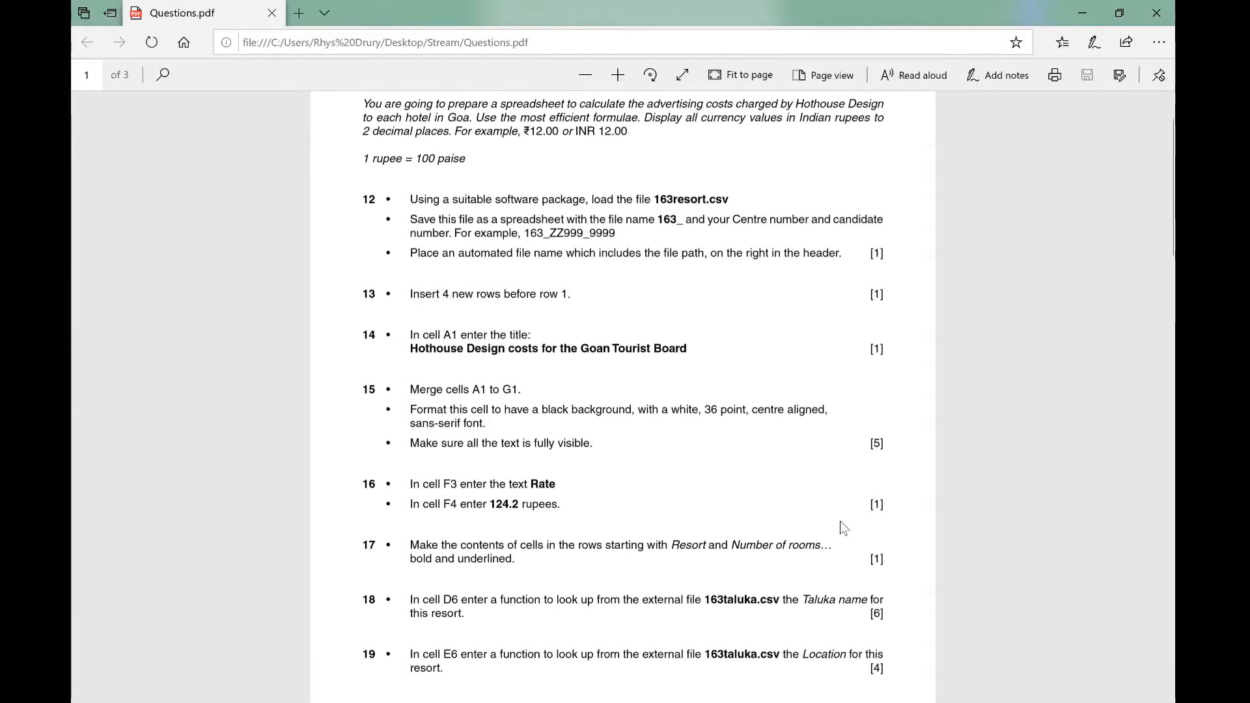
pyautogui.hotkey('alt', 'Tab')
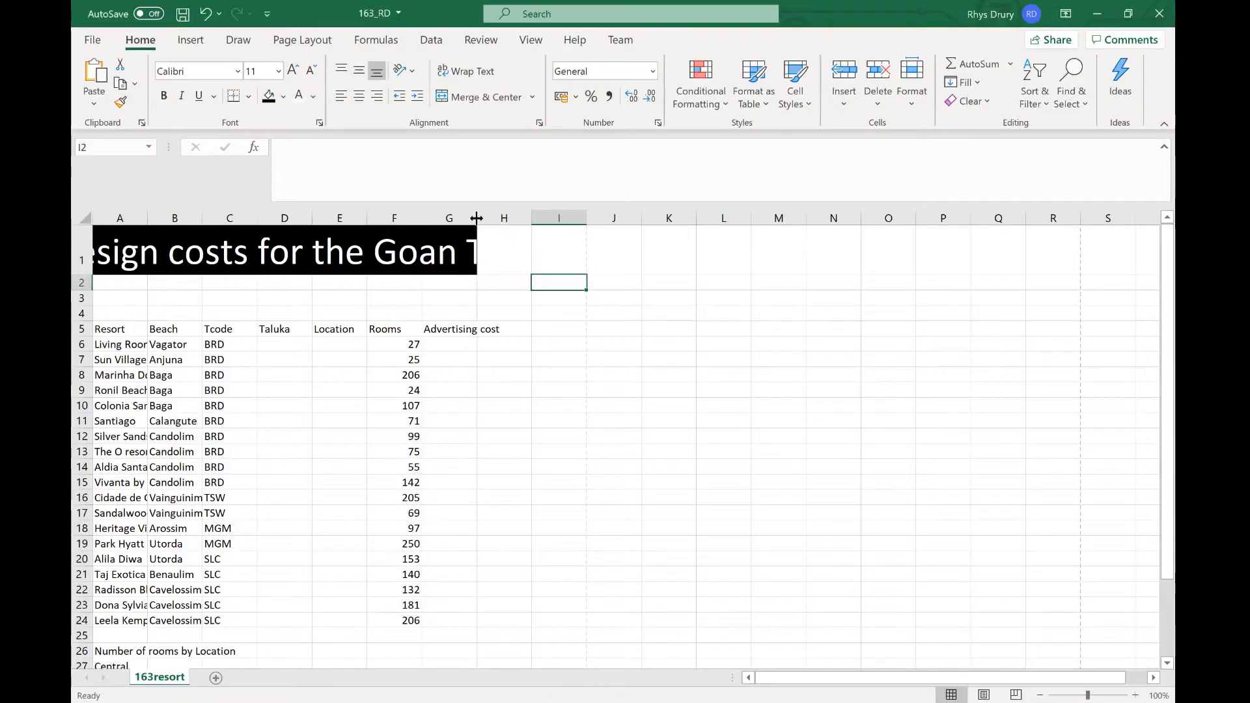
pyautogui.moveTo(476, 218); pyautogui.dragTo(605, 221)
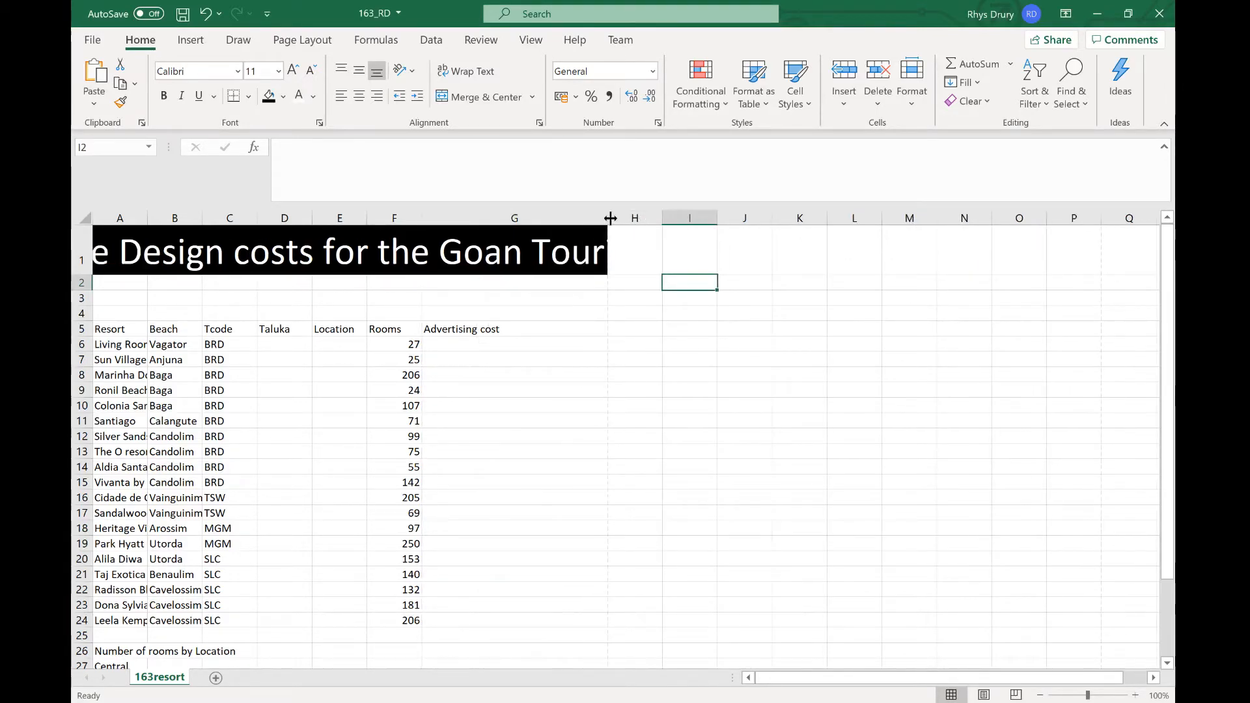
pyautogui.moveTo(688, 225); pyautogui.dragTo(688, 225)
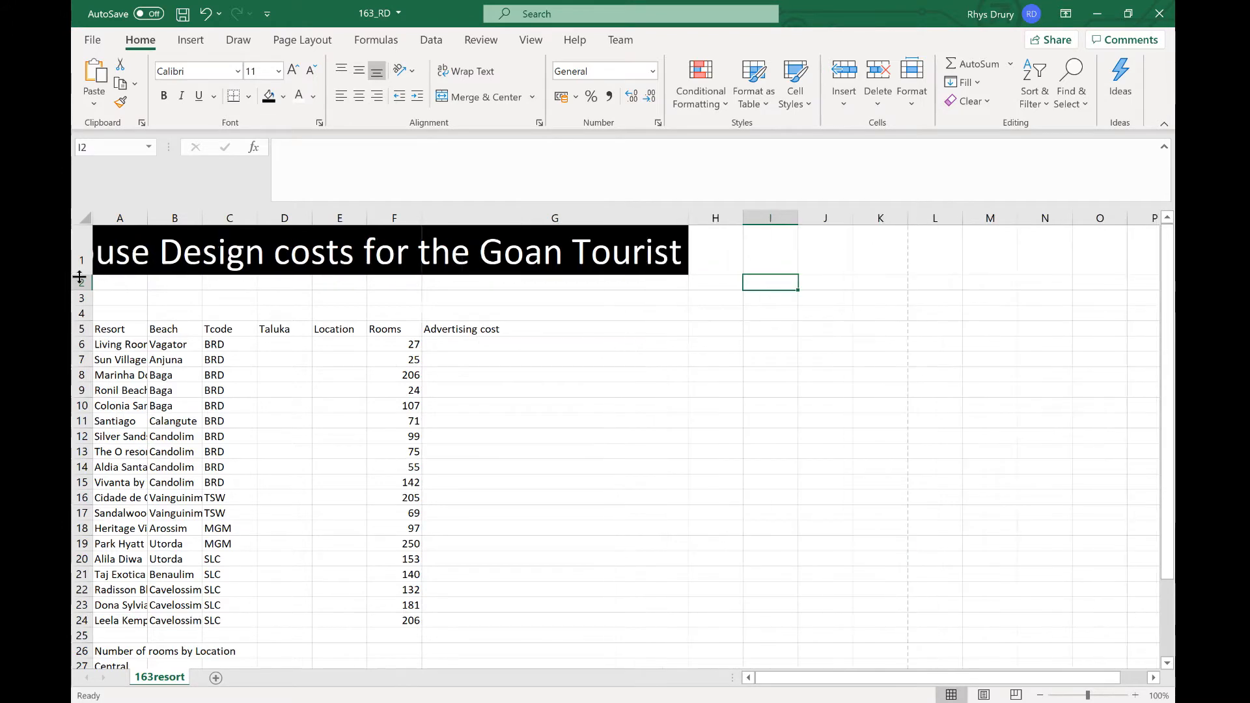
pyautogui.moveTo(81, 278); pyautogui.dragTo(80, 288)
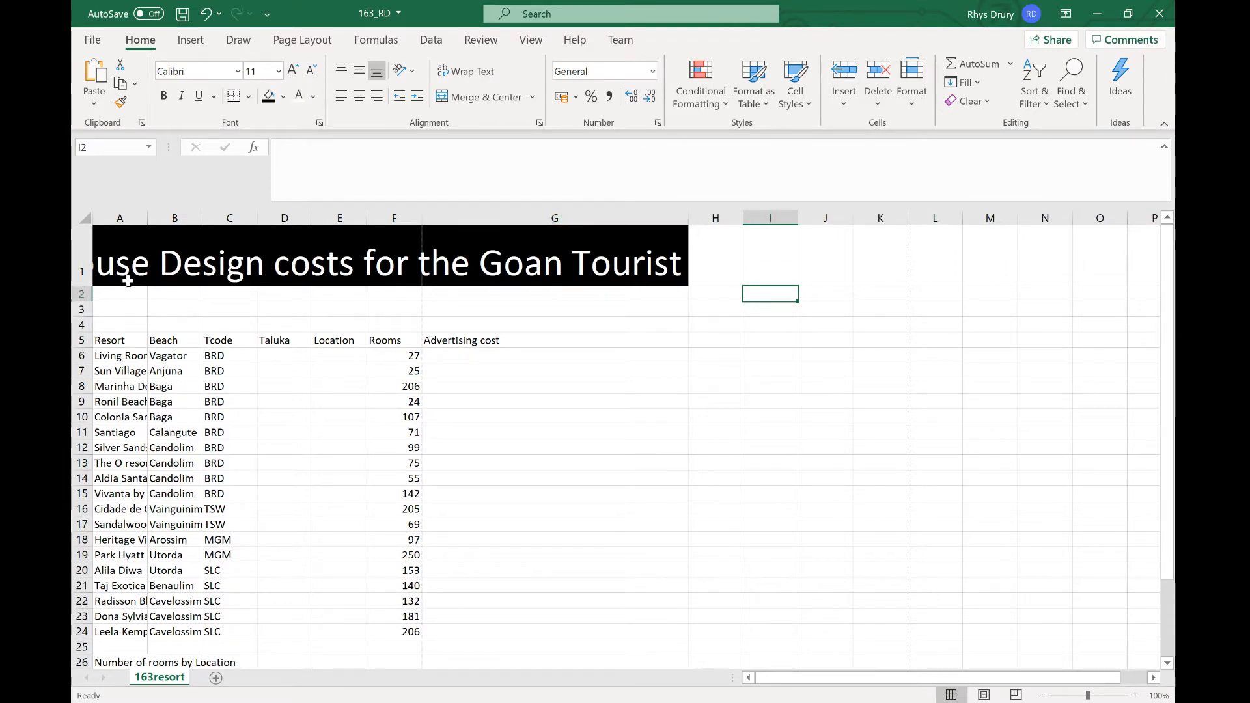
pyautogui.moveTo(82, 287); pyautogui.dragTo(82, 310)
pyautogui.click(209, 289)
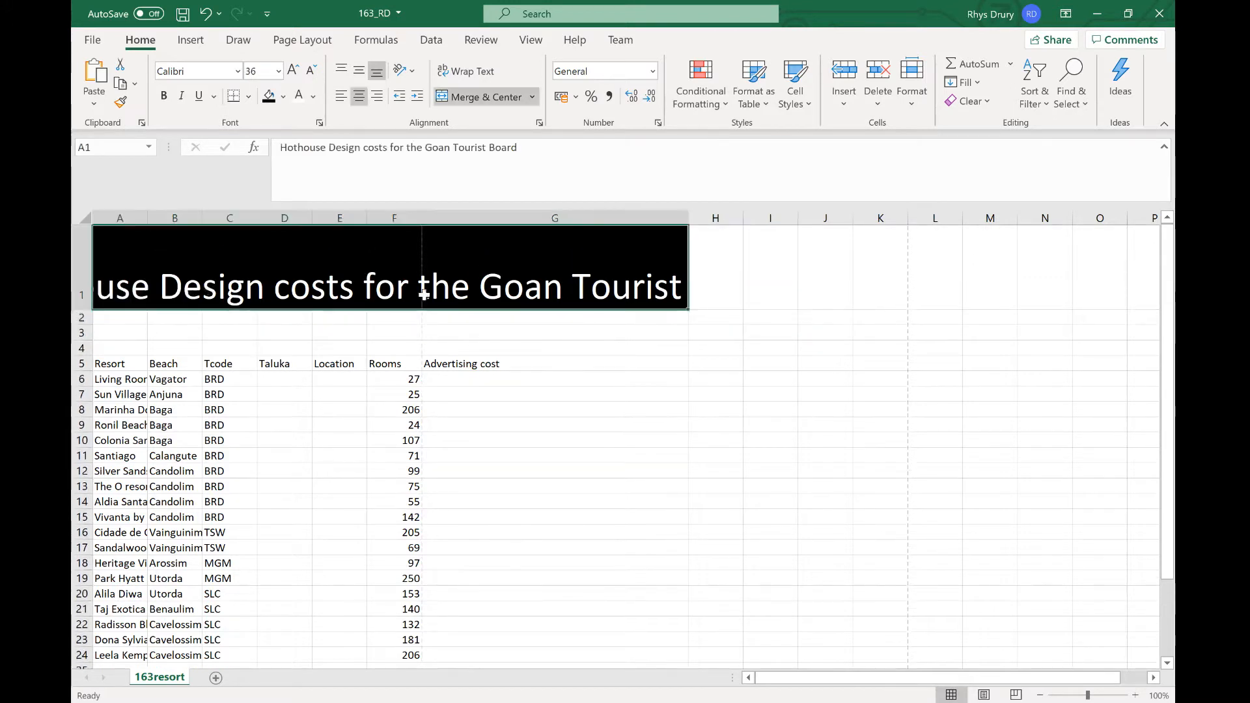
pyautogui.moveTo(688, 218); pyautogui.dragTo(913, 219)
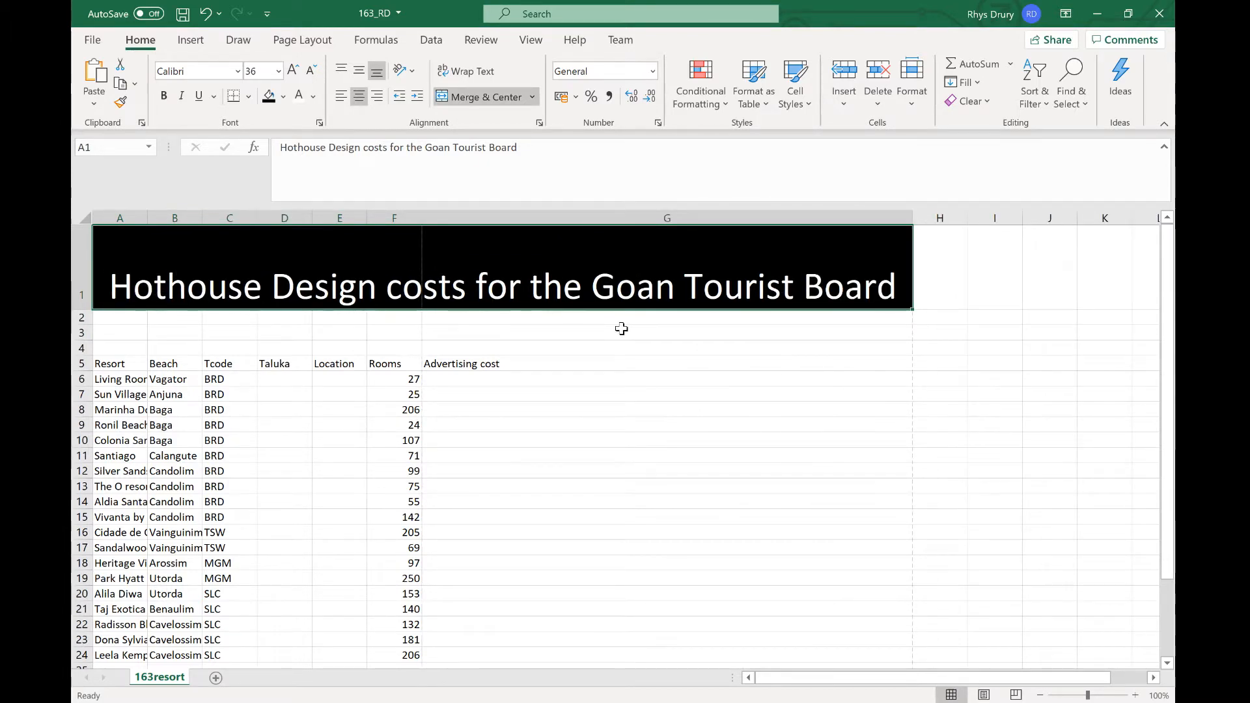
# Step: Enter the label Rate in cell F3 and the value 124.2 in cell F4
pyautogui.hotkey('alt', 'Tab')
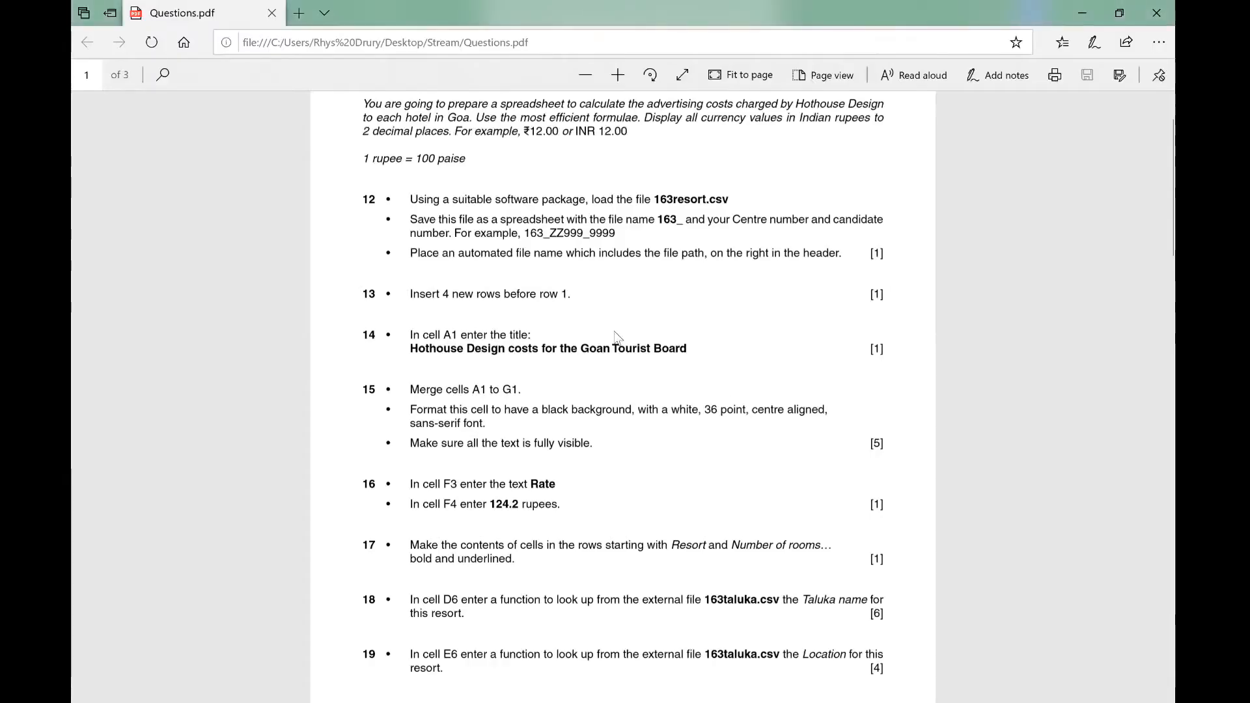
pyautogui.scroll(-3, 623, 397)
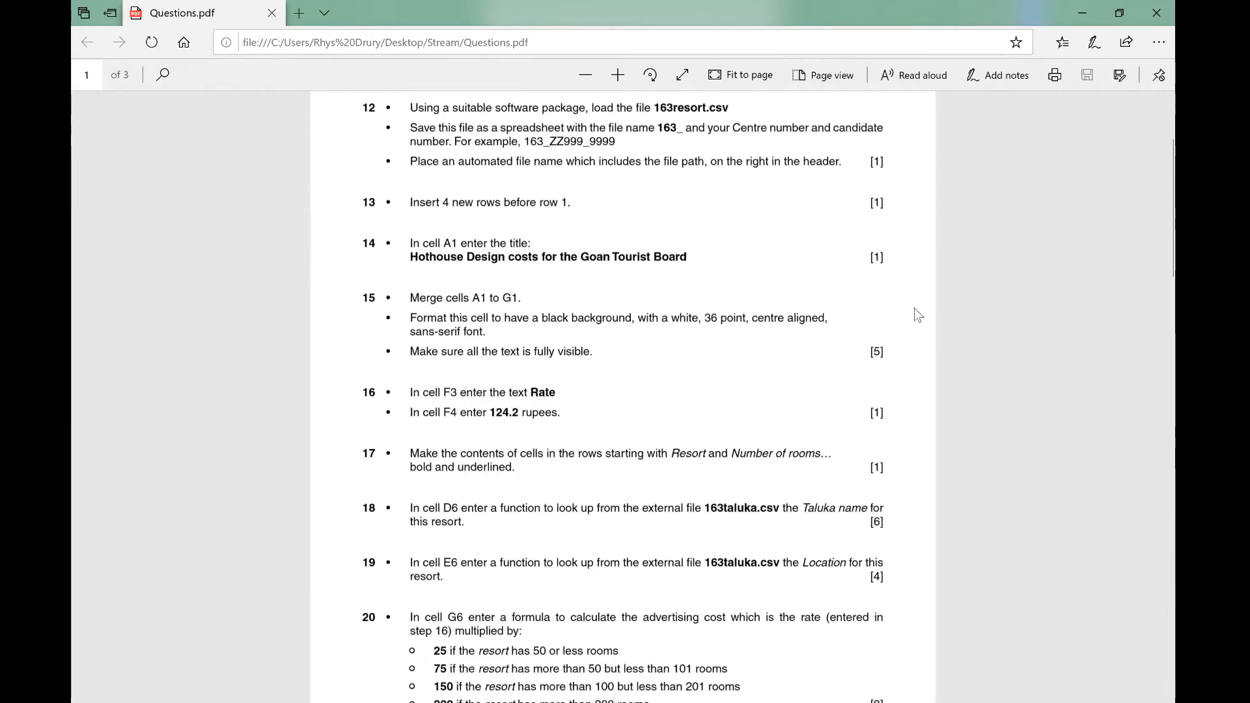
pyautogui.click(1083, 13)
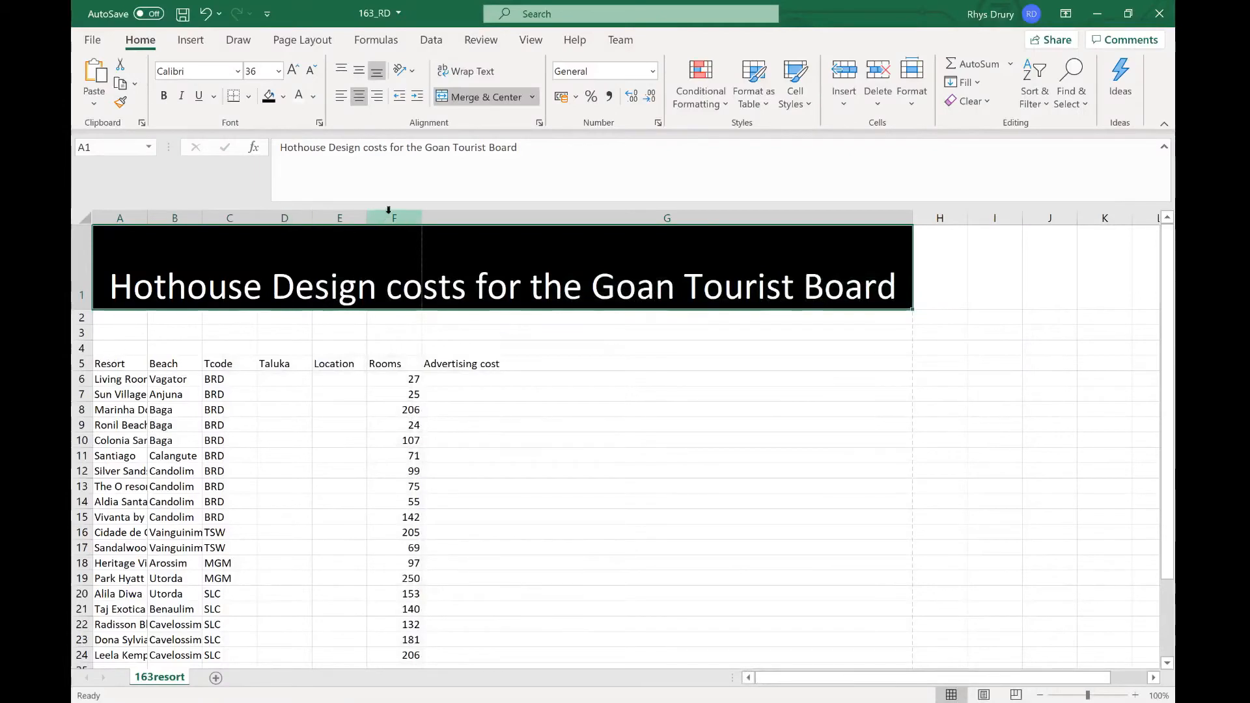
pyautogui.click(395, 333)
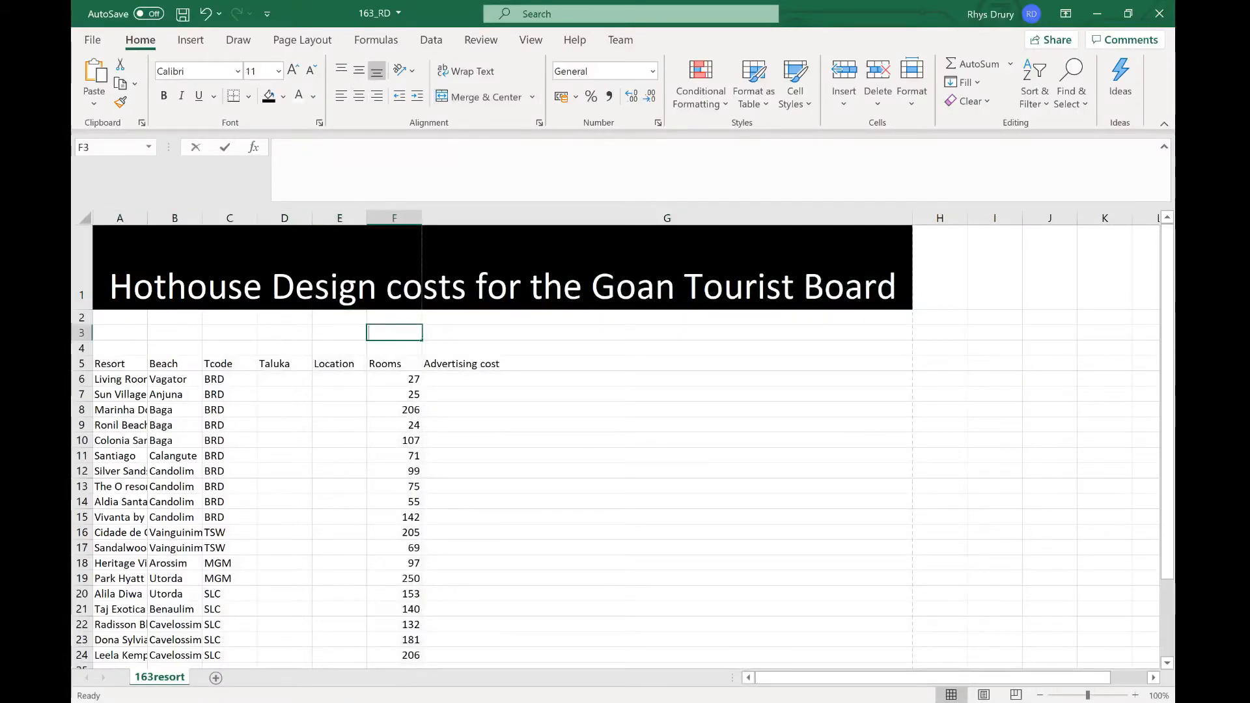
pyautogui.write('Rate')
pyautogui.press('Return')
pyautogui.write('124.2')
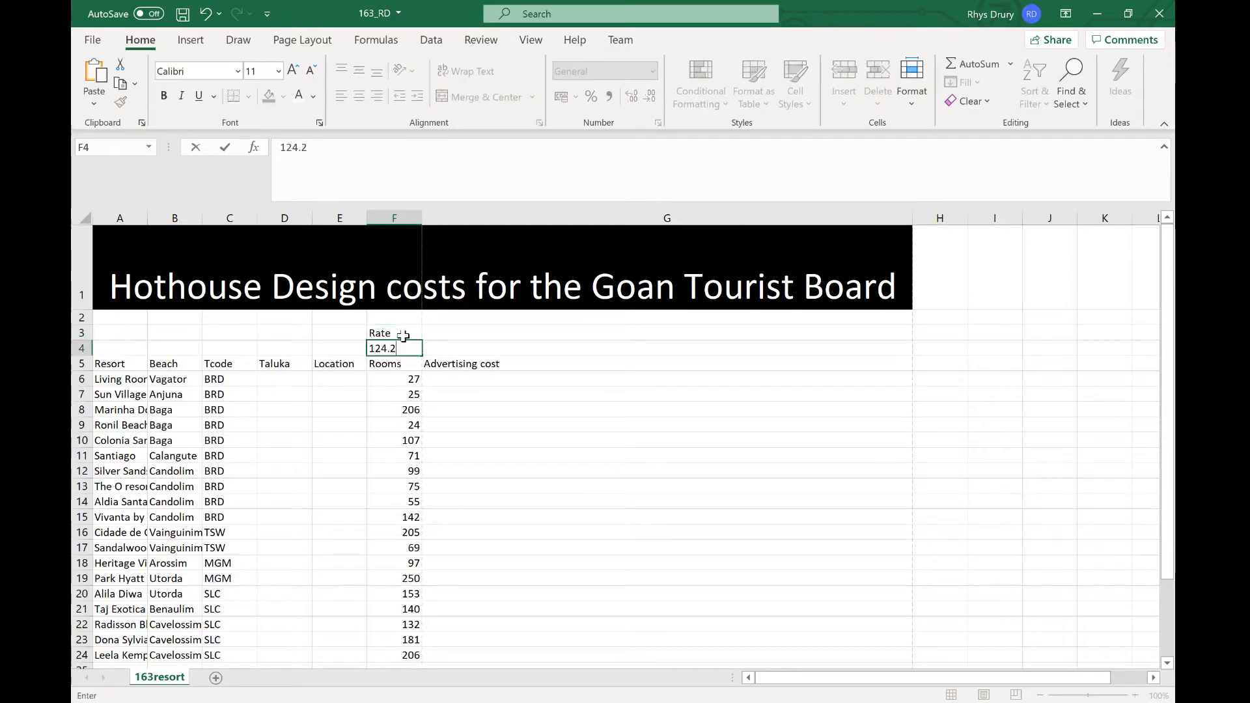
pyautogui.hotkey('alt', 'Tab')
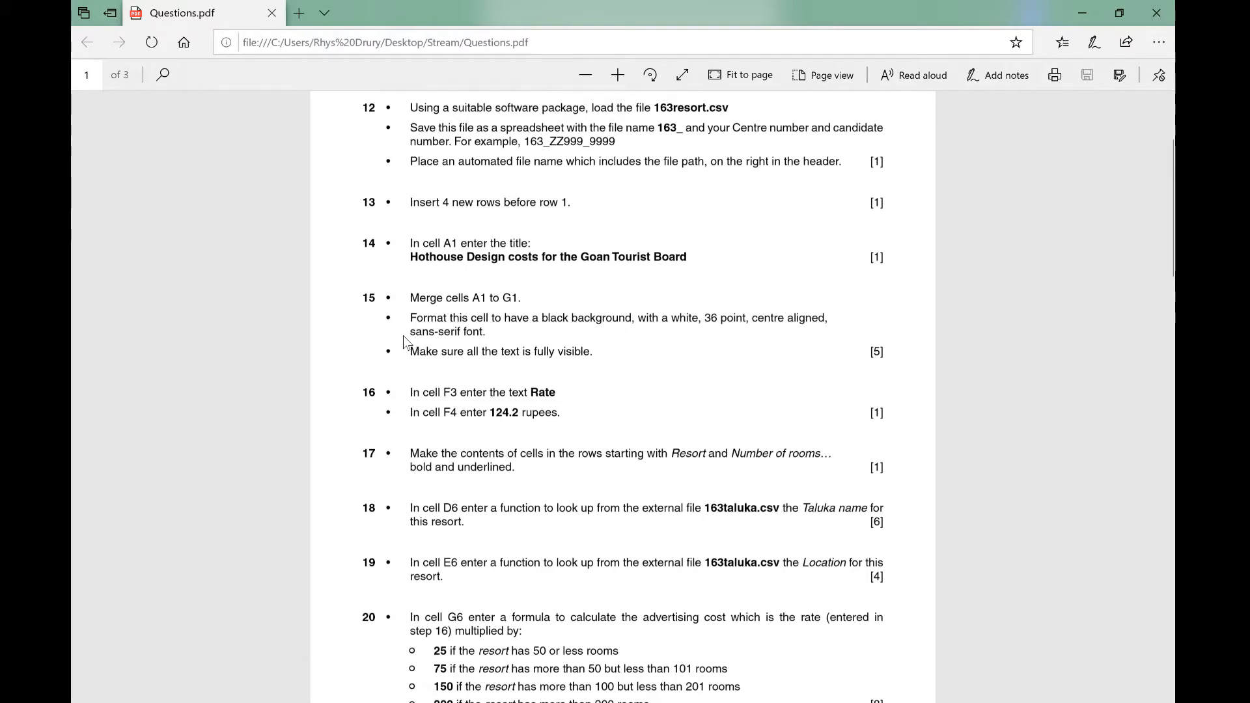
pyautogui.hotkey('alt', 'Tab')
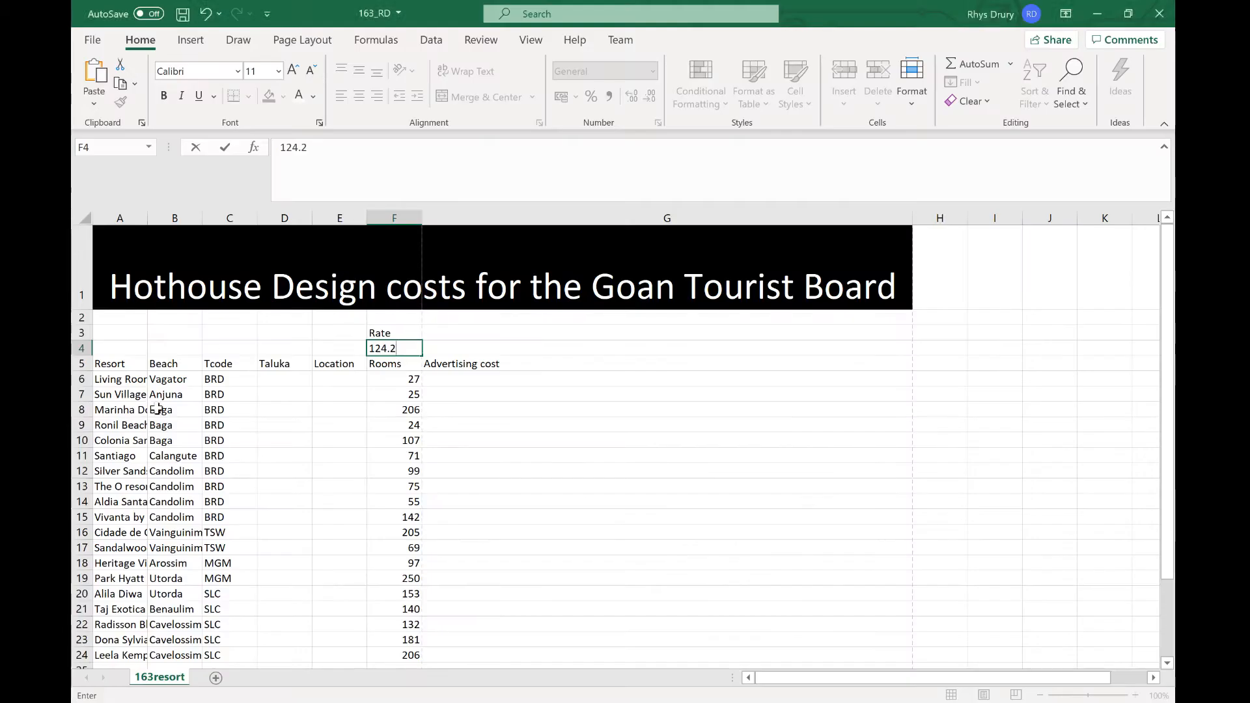
# Step: Make the resort names in A6:A24 and the room counts in F6:F24 bold and underlined
pyautogui.click(124, 379)
pyautogui.hotkey('alt', 'Tab')
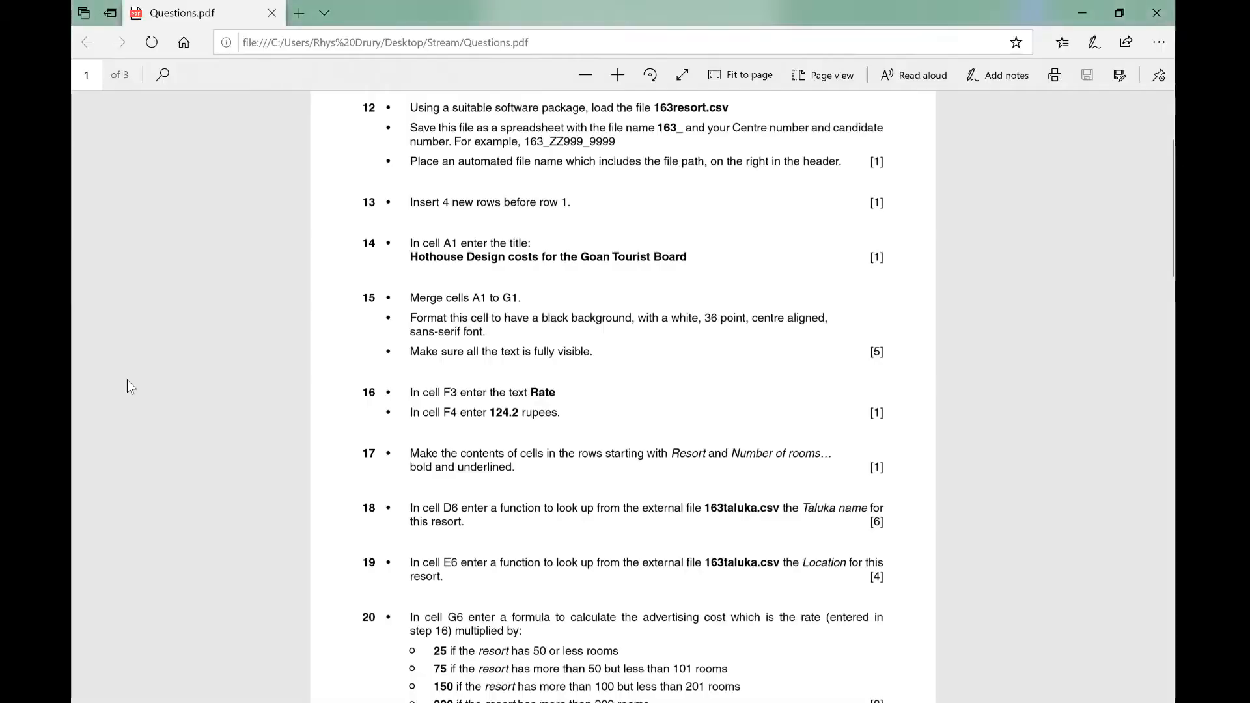
pyautogui.hotkey('alt', 'Tab')
pyautogui.moveTo(412, 379); pyautogui.dragTo(403, 485)
pyautogui.moveTo(133, 383); pyautogui.dragTo(121, 540)
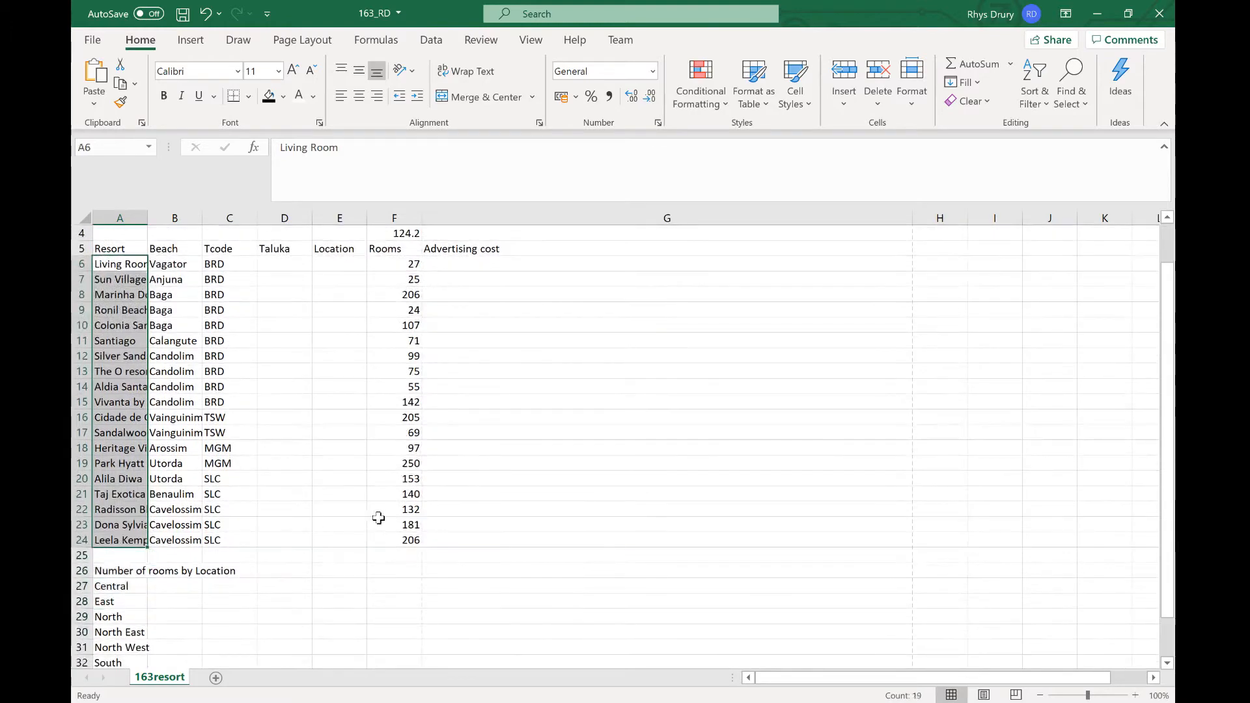
pyautogui.keyDown('ctrl'); pyautogui.moveTo(398, 540); pyautogui.dragTo(402, 297); pyautogui.keyUp('ctrl')
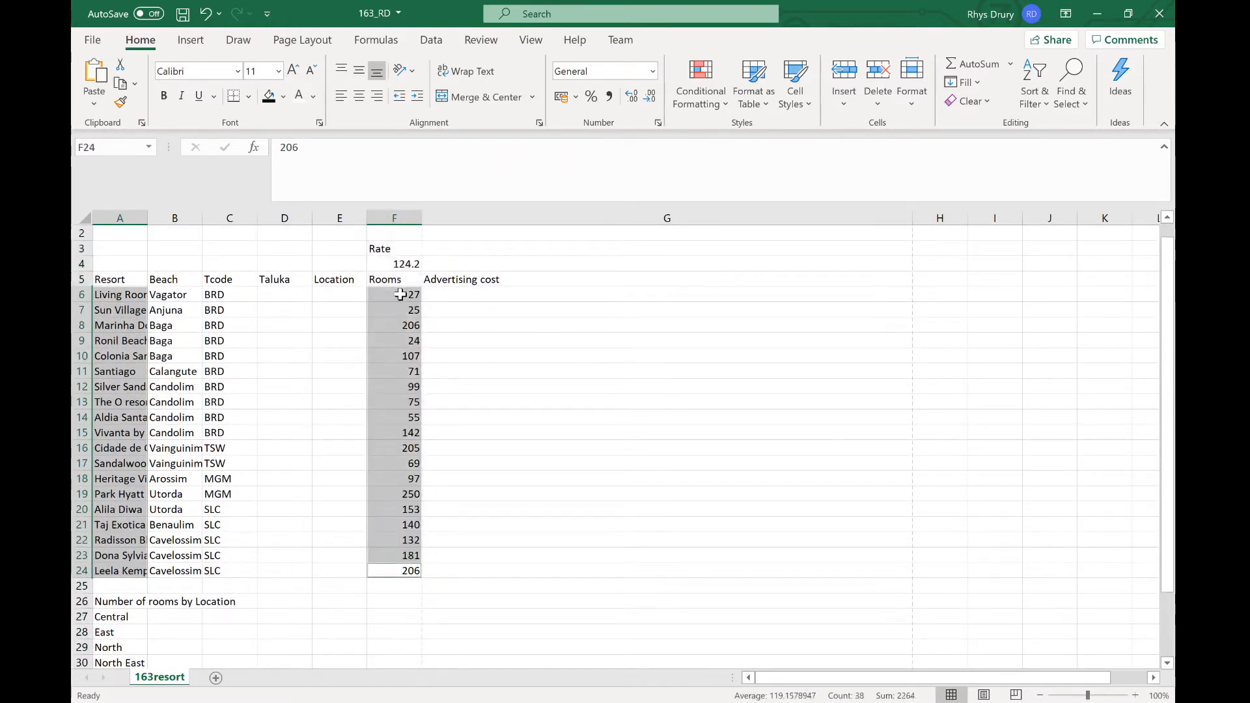
pyautogui.hotkey('alt', 'Tab')
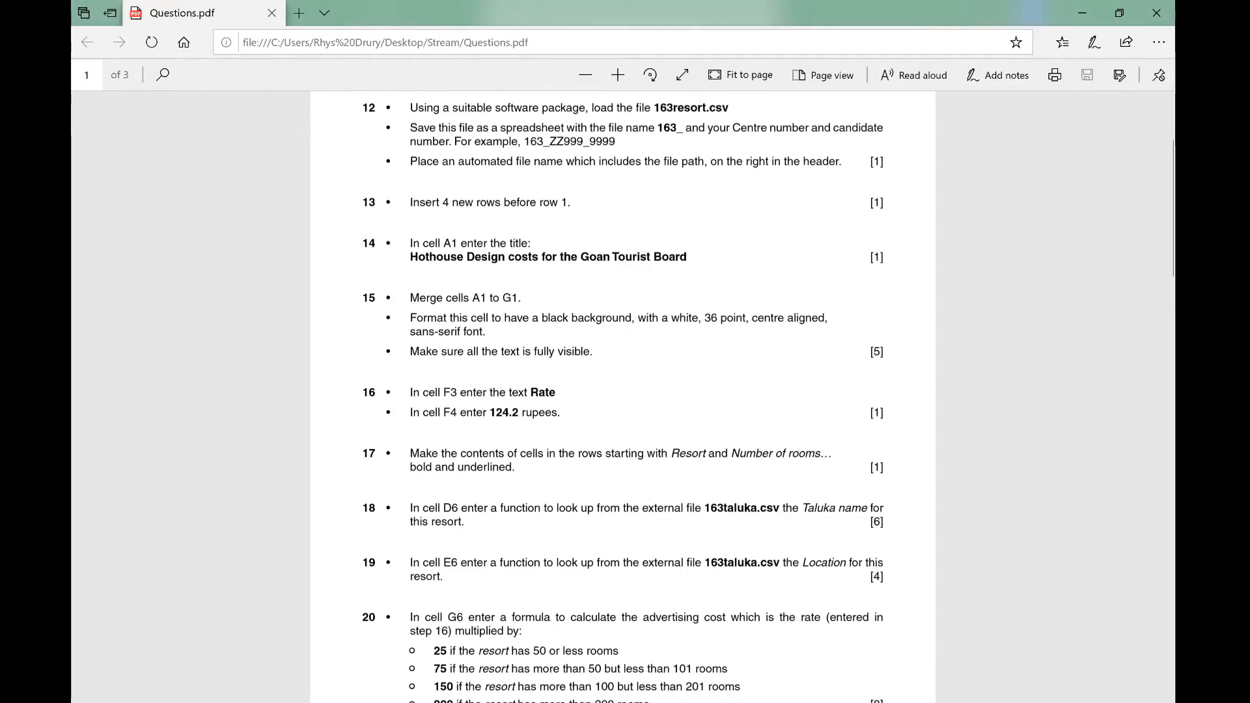
pyautogui.hotkey('alt', 'Tab')
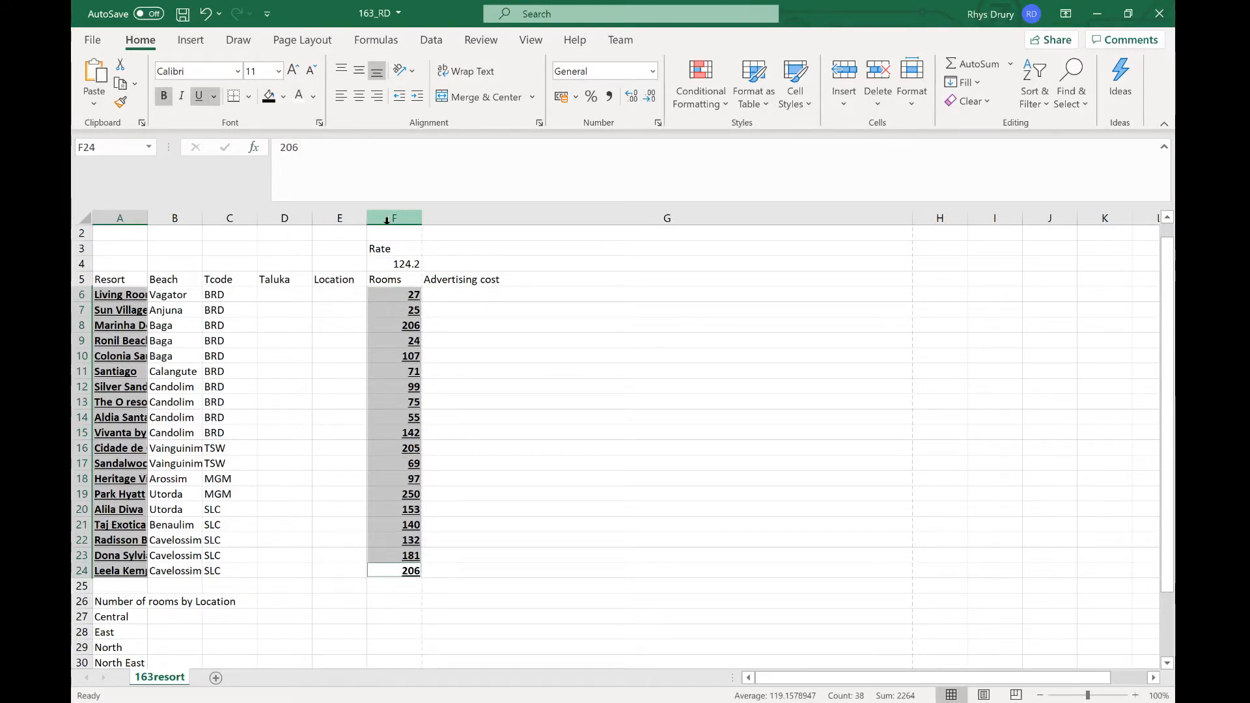
pyautogui.hotkey('alt', 'Tab')
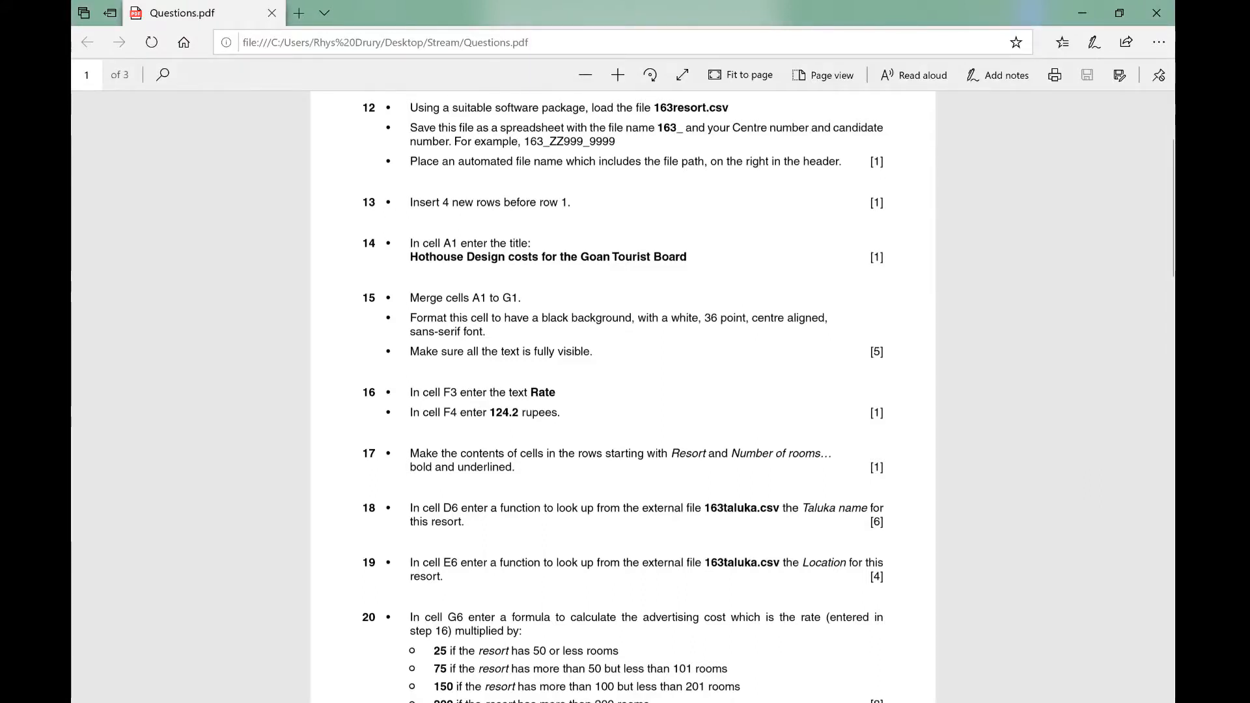
pyautogui.hotkey('alt', 'Tab')
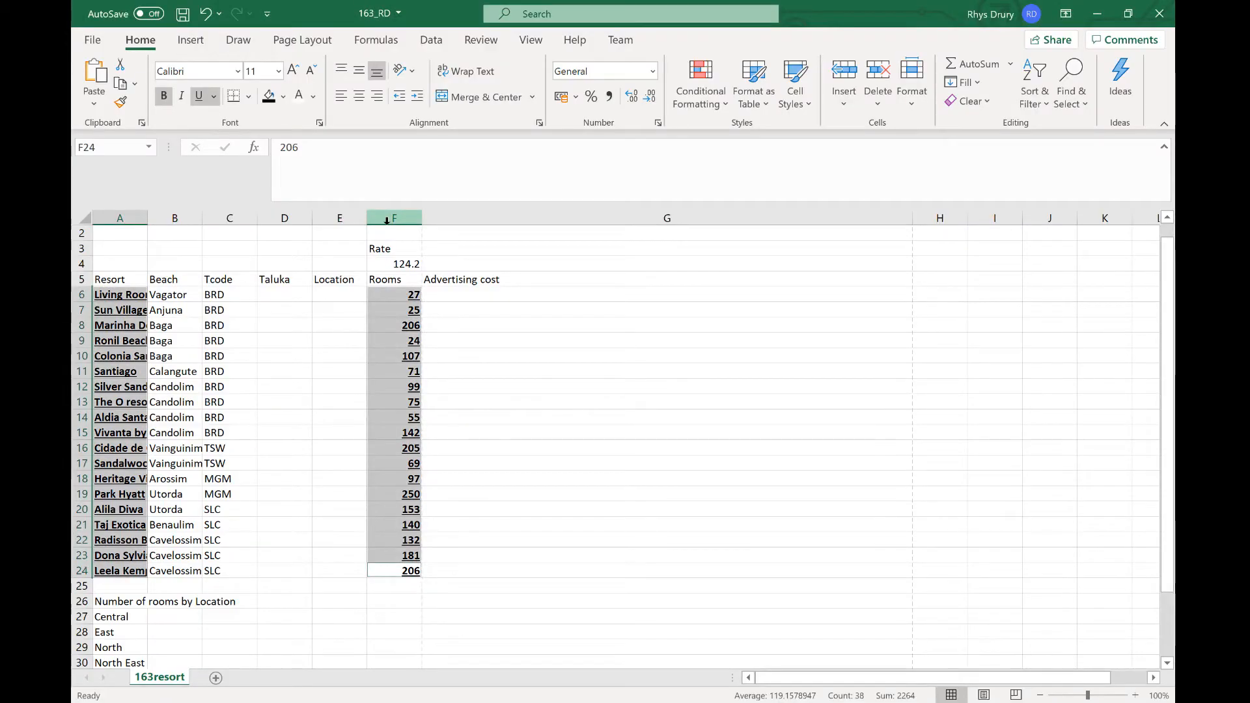
pyautogui.hotkey('alt', 'Tab')
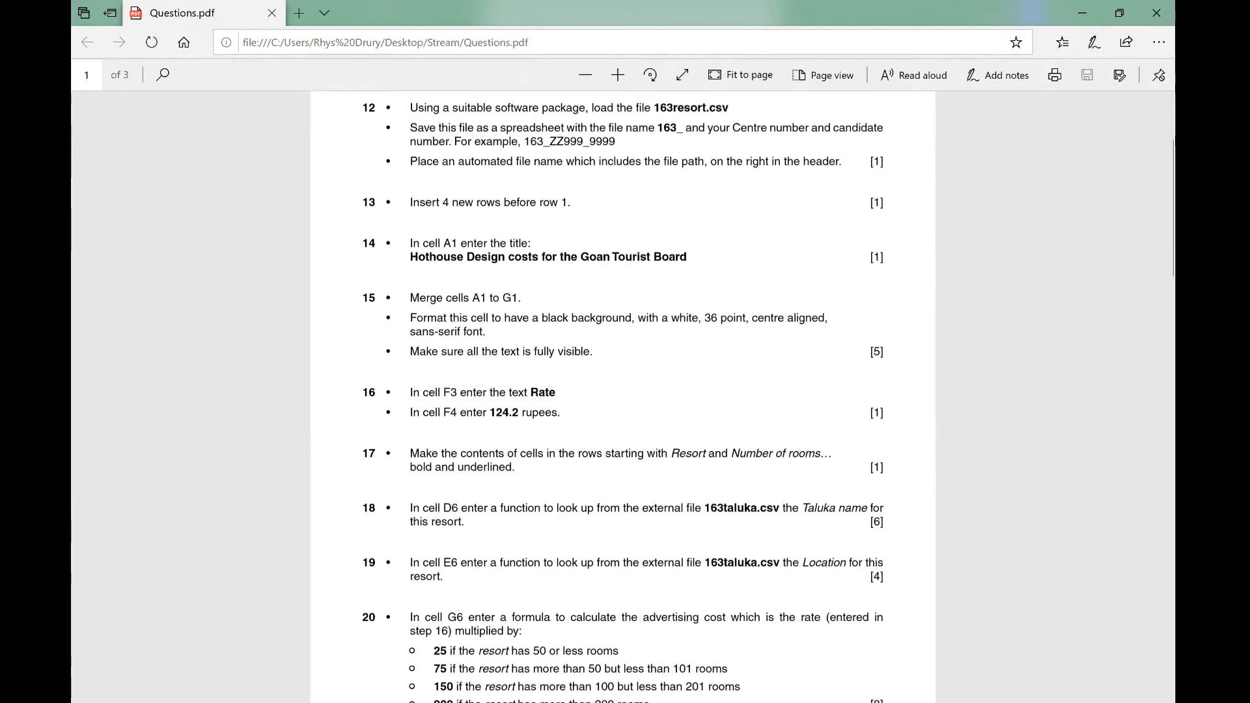
pyautogui.click(724, 702)
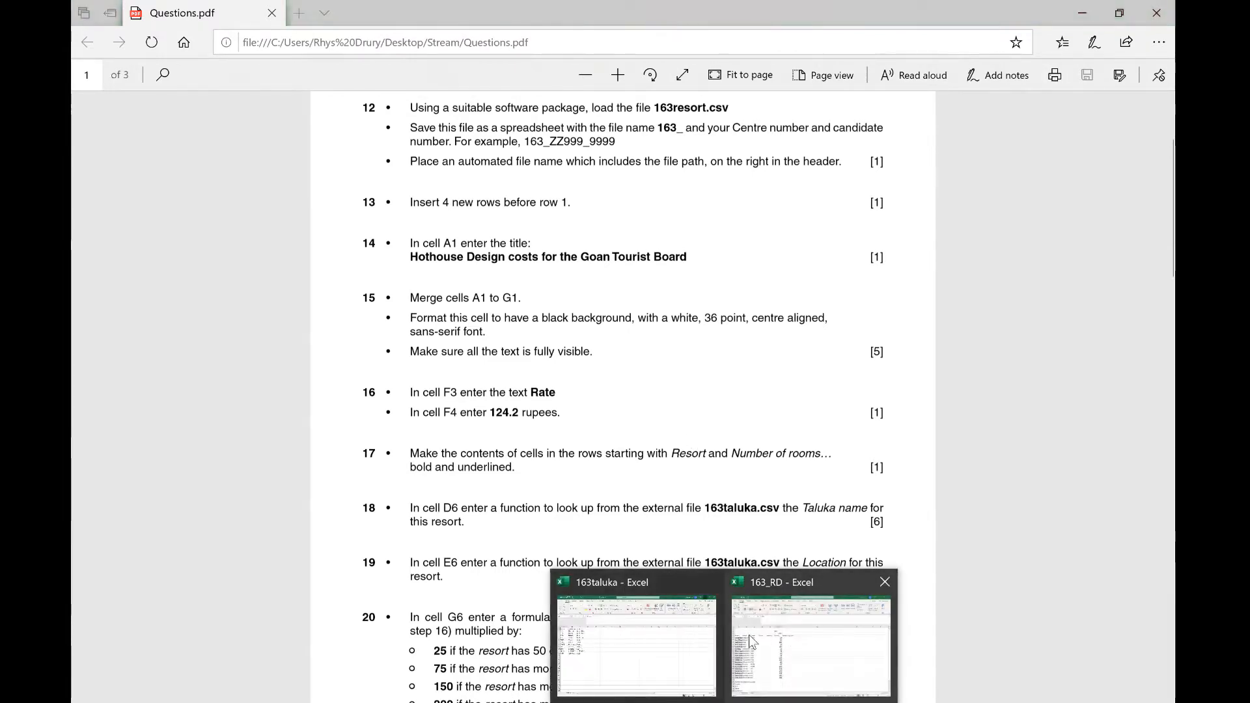
pyautogui.click(748, 635)
# Step: Narrow column G so the merged title wraps onto two lines inside the printable width
pyautogui.scroll(1, 647, 420)
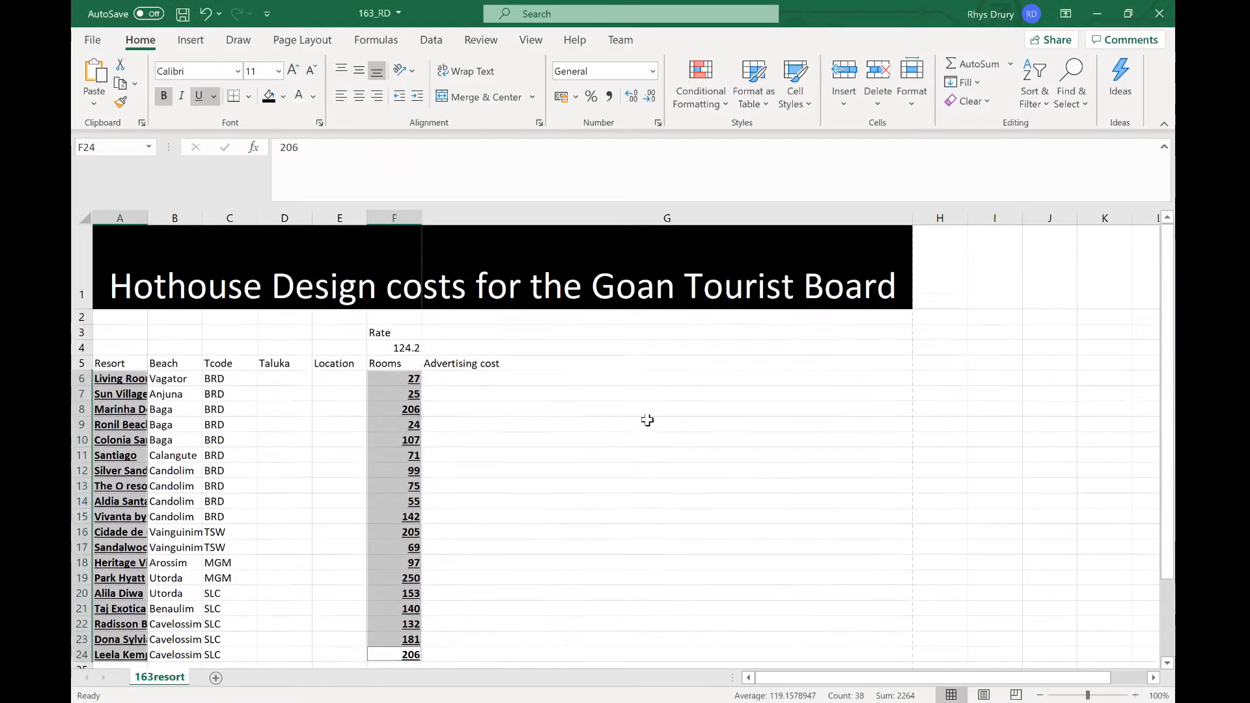
pyautogui.click(262, 269)
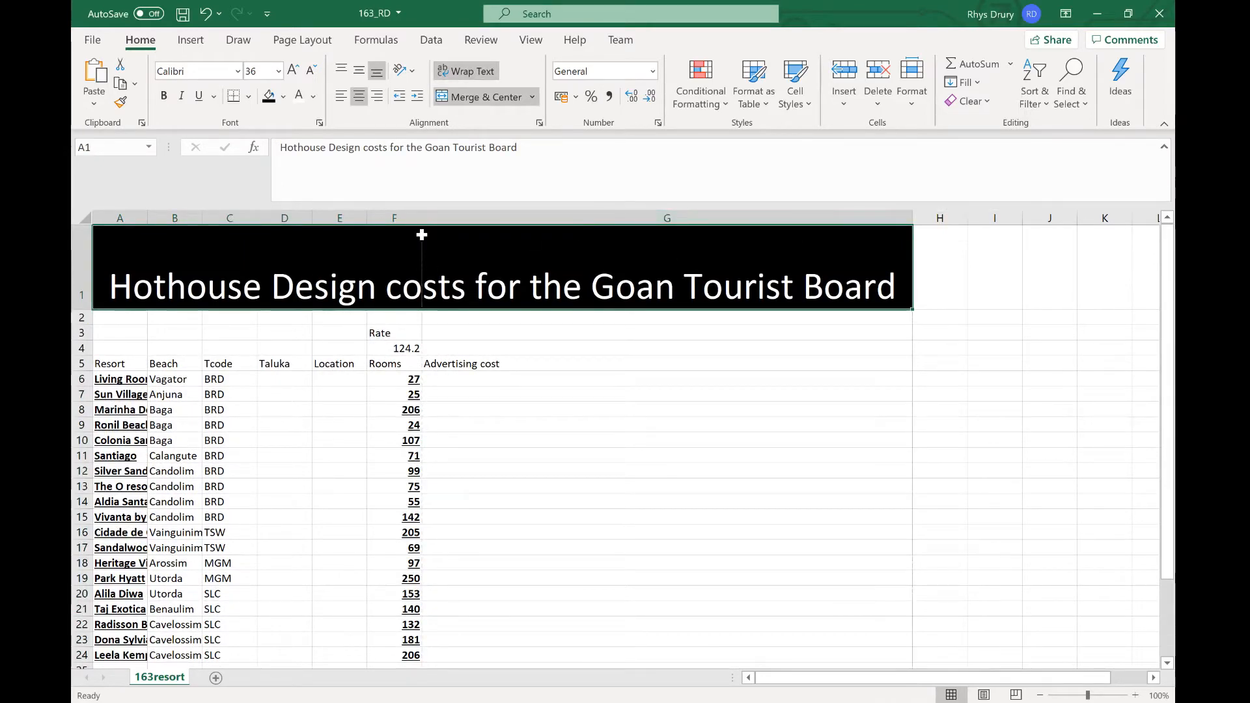
pyautogui.moveTo(422, 235); pyautogui.dragTo(425, 236)
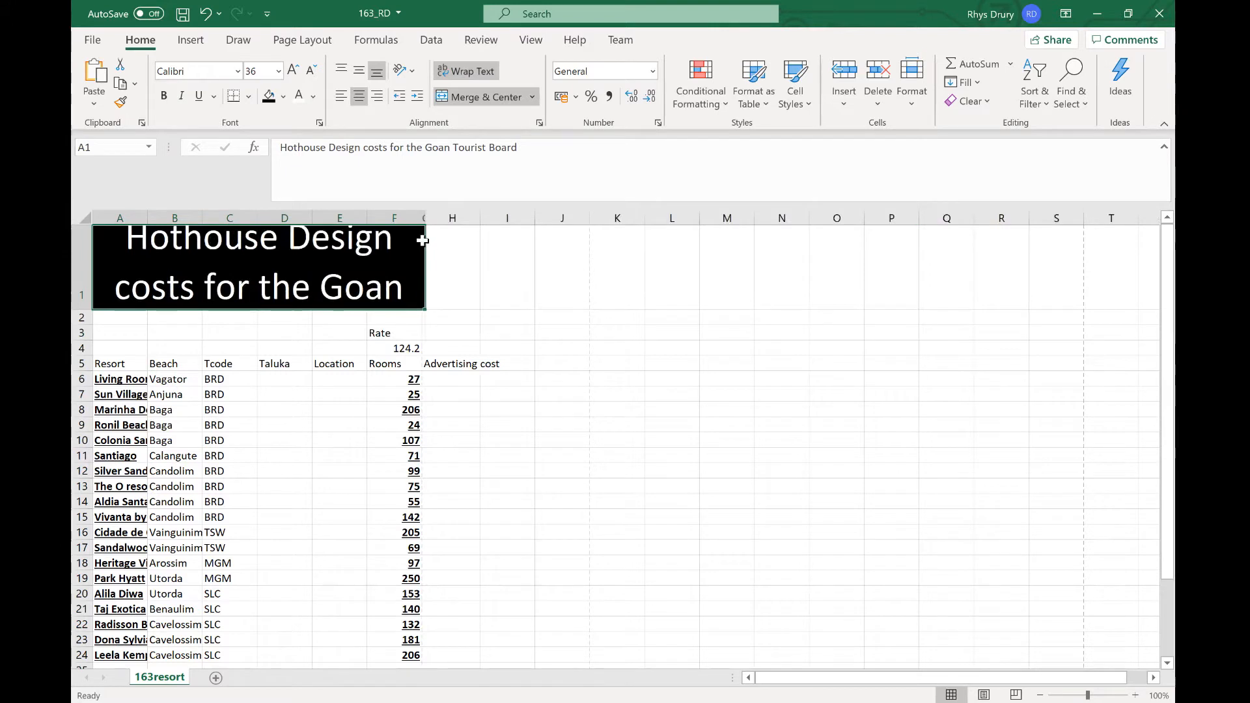
pyautogui.click(424, 217)
pyautogui.moveTo(425, 217); pyautogui.dragTo(573, 237)
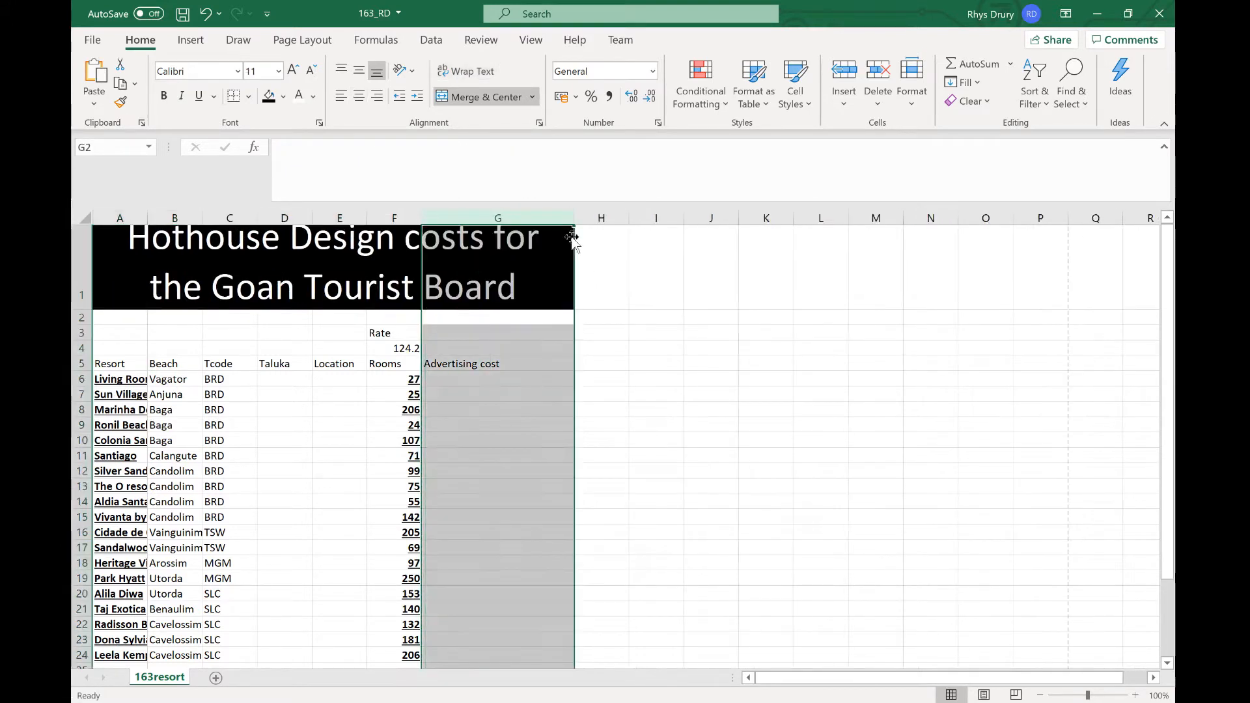
pyautogui.click(710, 407)
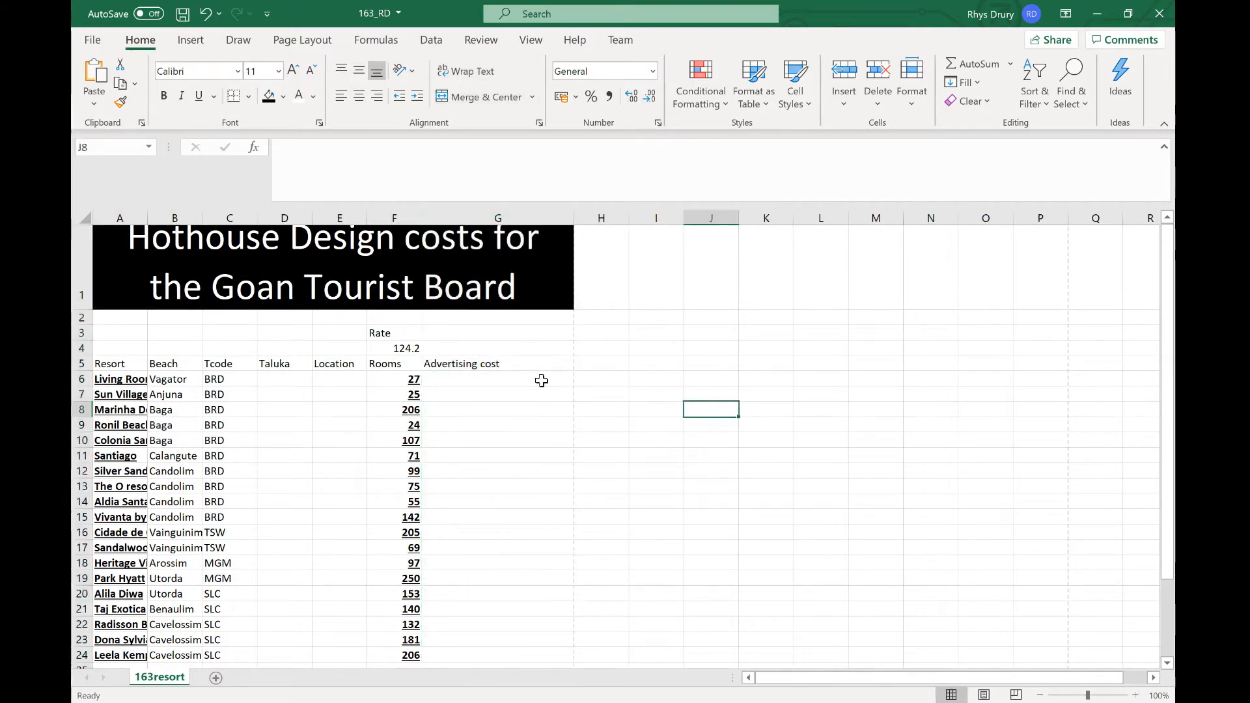
pyautogui.click(364, 305)
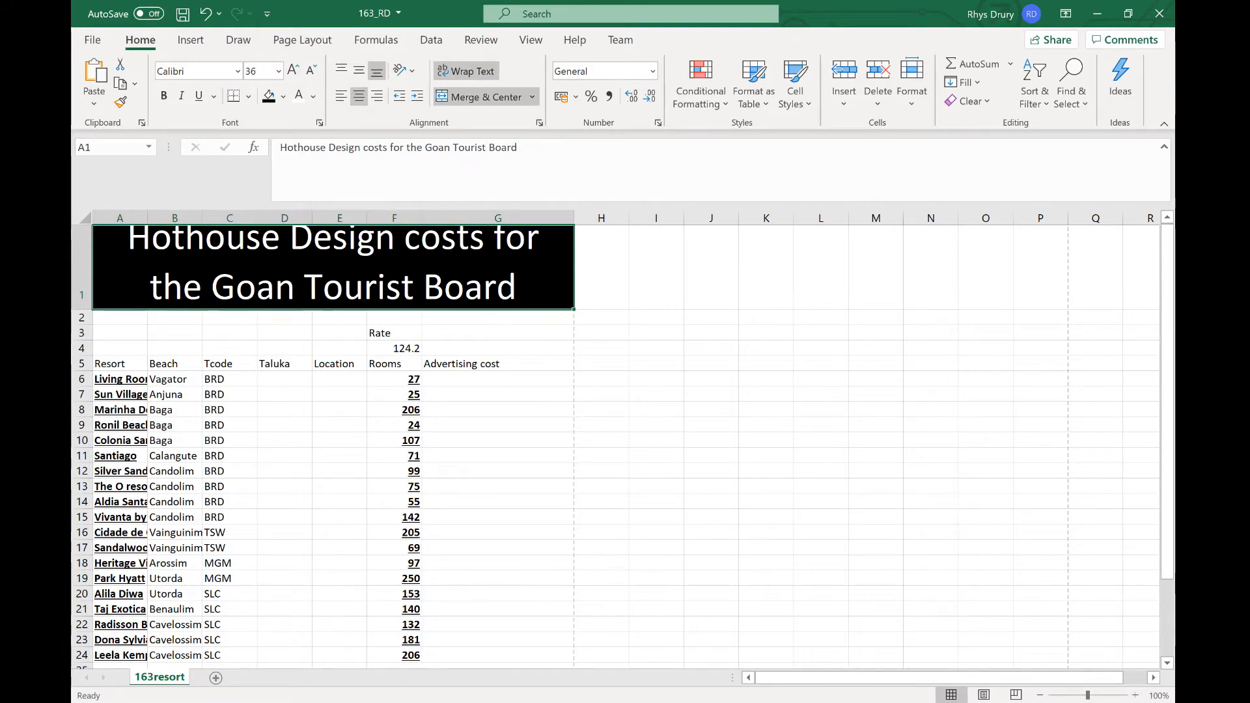
pyautogui.hotkey('alt', 'Tab')
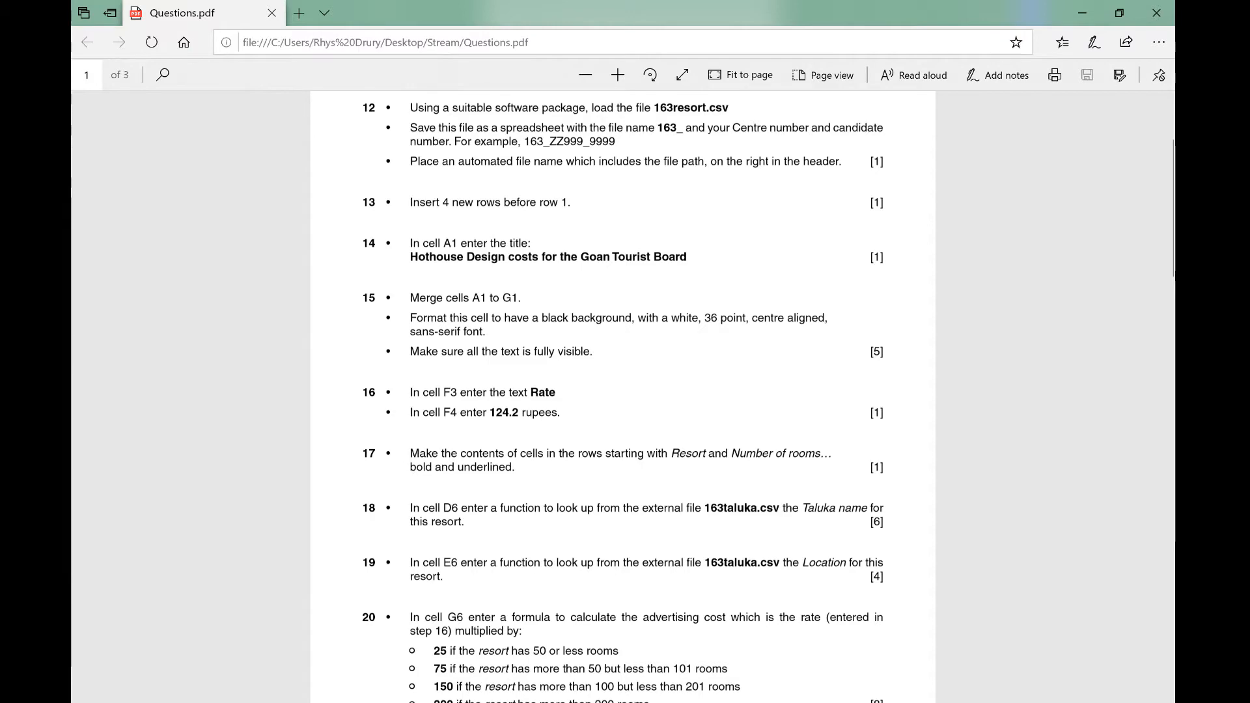
pyautogui.click(745, 647)
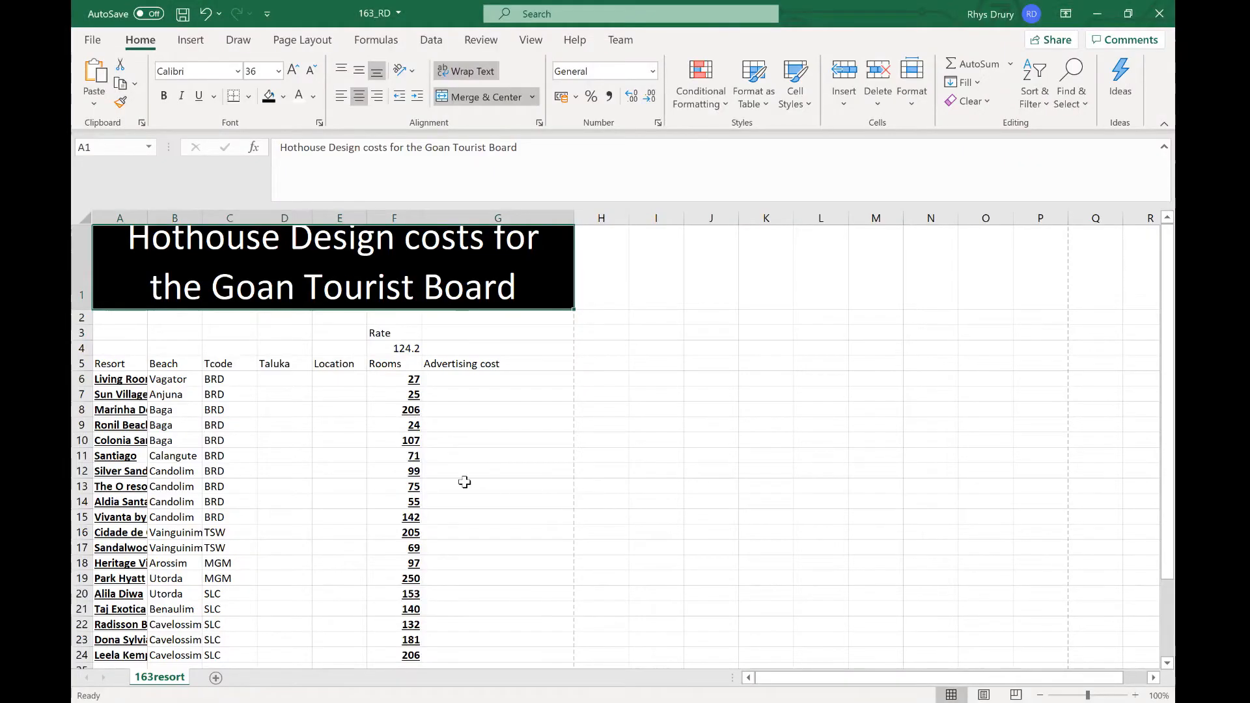
pyautogui.hotkey('ctrl', 'z')
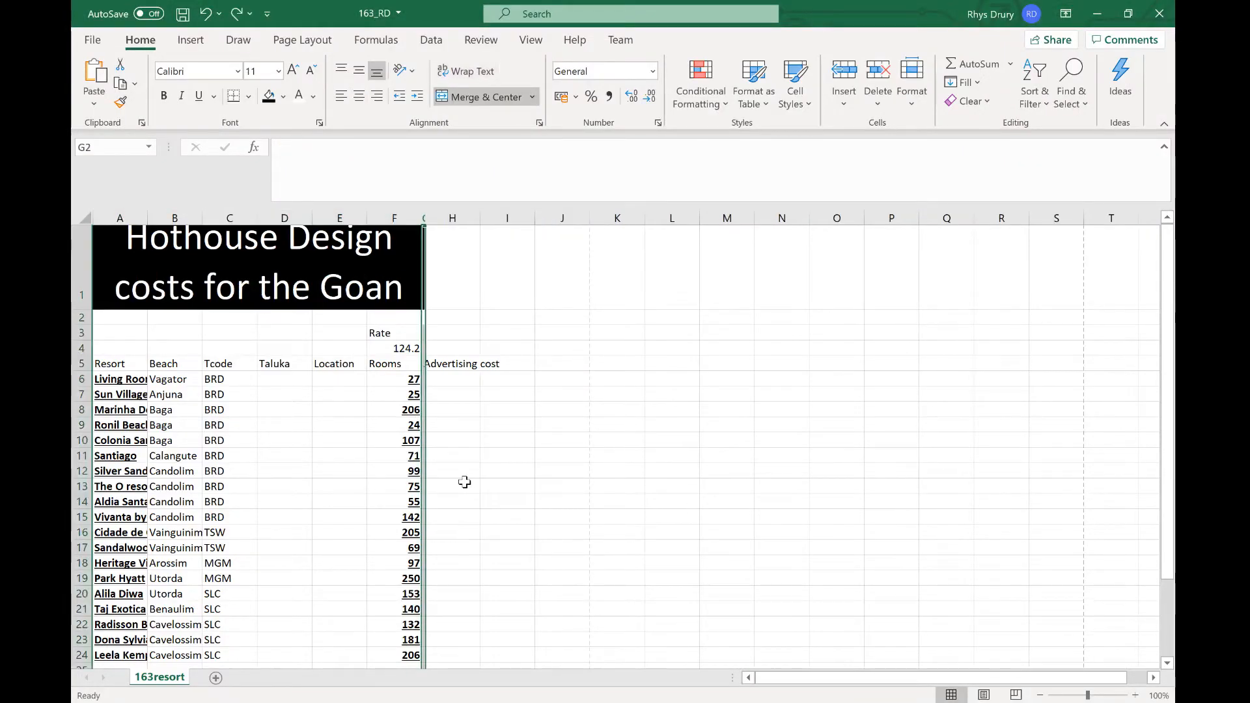
pyautogui.hotkey('ctrl', 'y')
# Step: Make the column headings in row 5 from A5 to G5 bold and underlined
pyautogui.moveTo(125, 365); pyautogui.dragTo(495, 364)
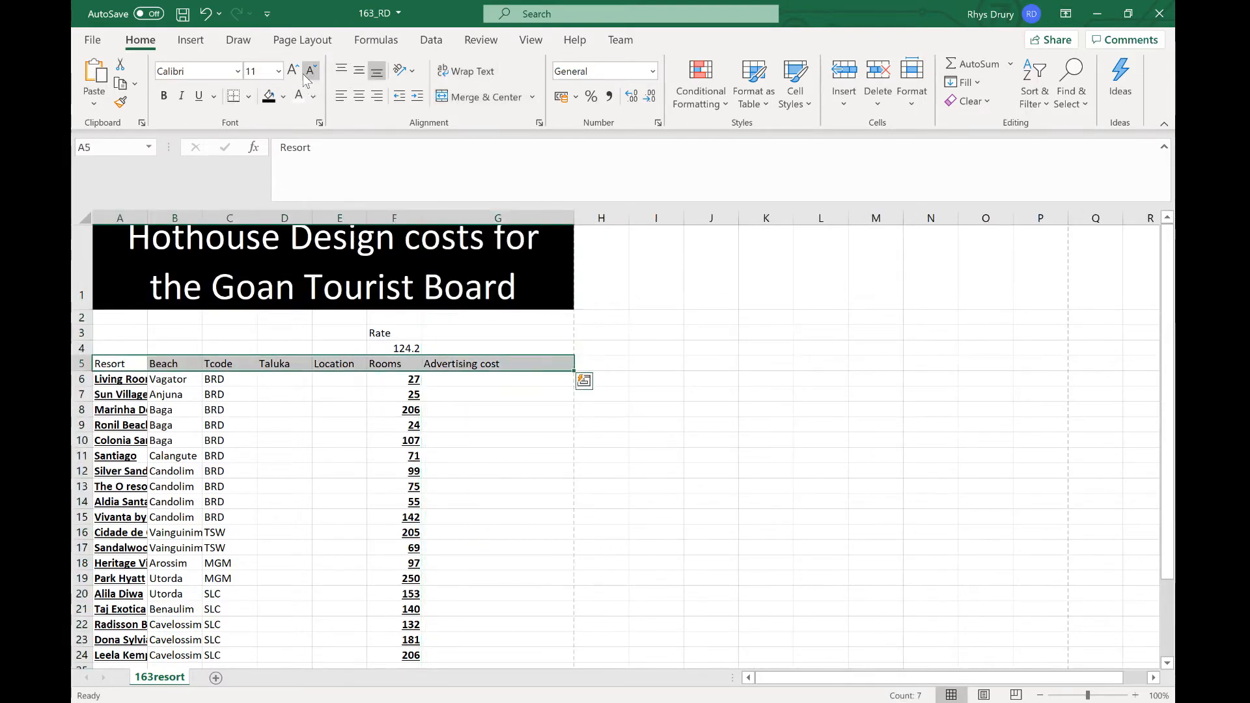
pyautogui.click(163, 95)
pyautogui.click(198, 96)
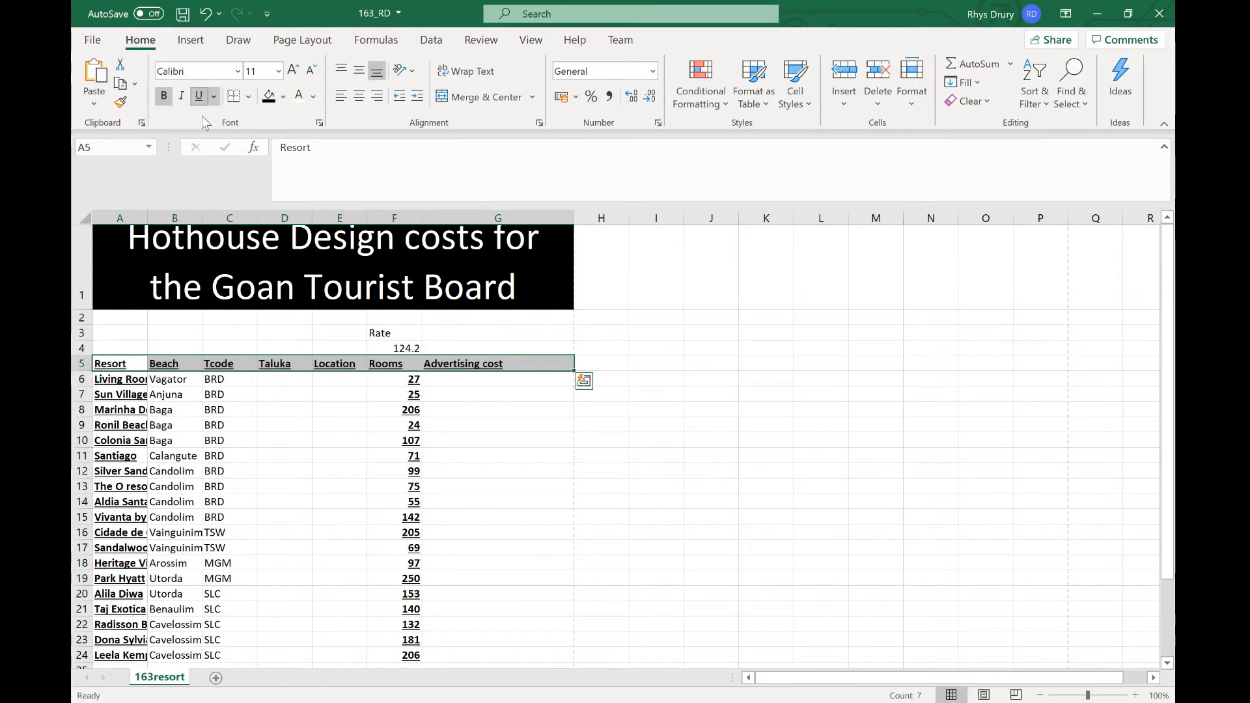
# Step: Remove the bold and underline formatting from the data cells A6:F24
pyautogui.moveTo(121, 379); pyautogui.dragTo(416, 509)
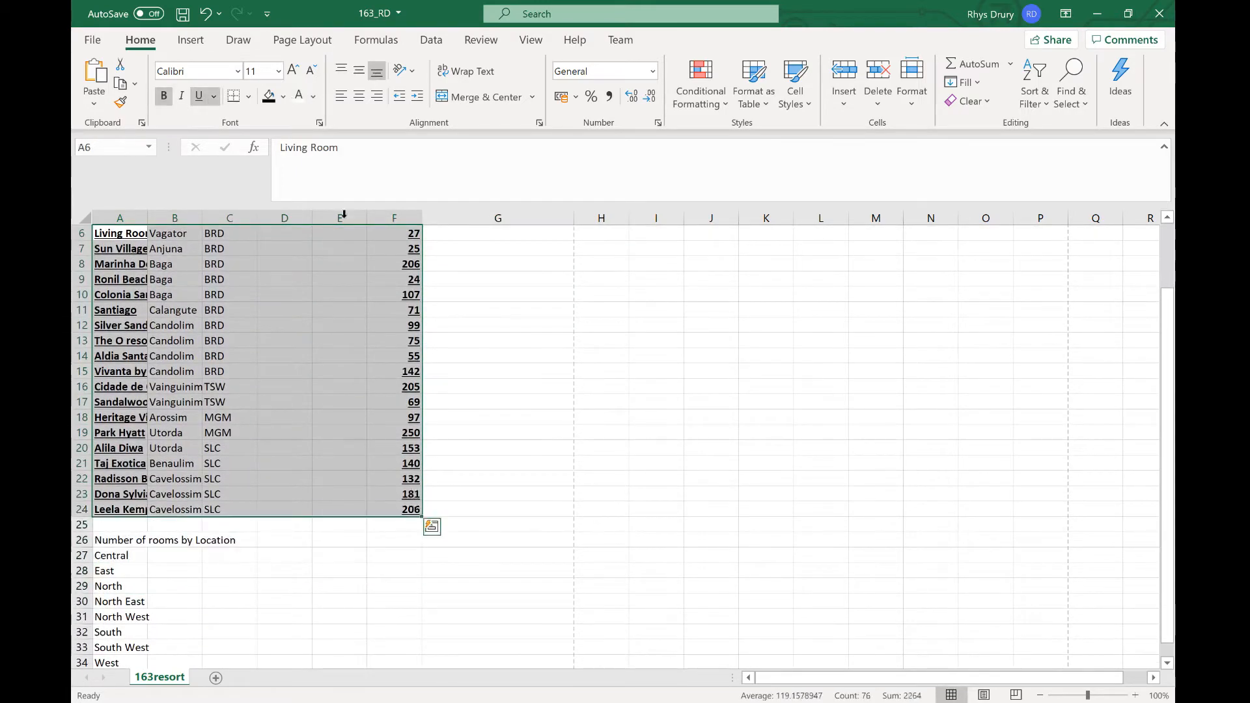
pyautogui.click(163, 96)
pyautogui.click(199, 96)
pyautogui.scroll(2, 277, 329)
pyautogui.click(286, 425)
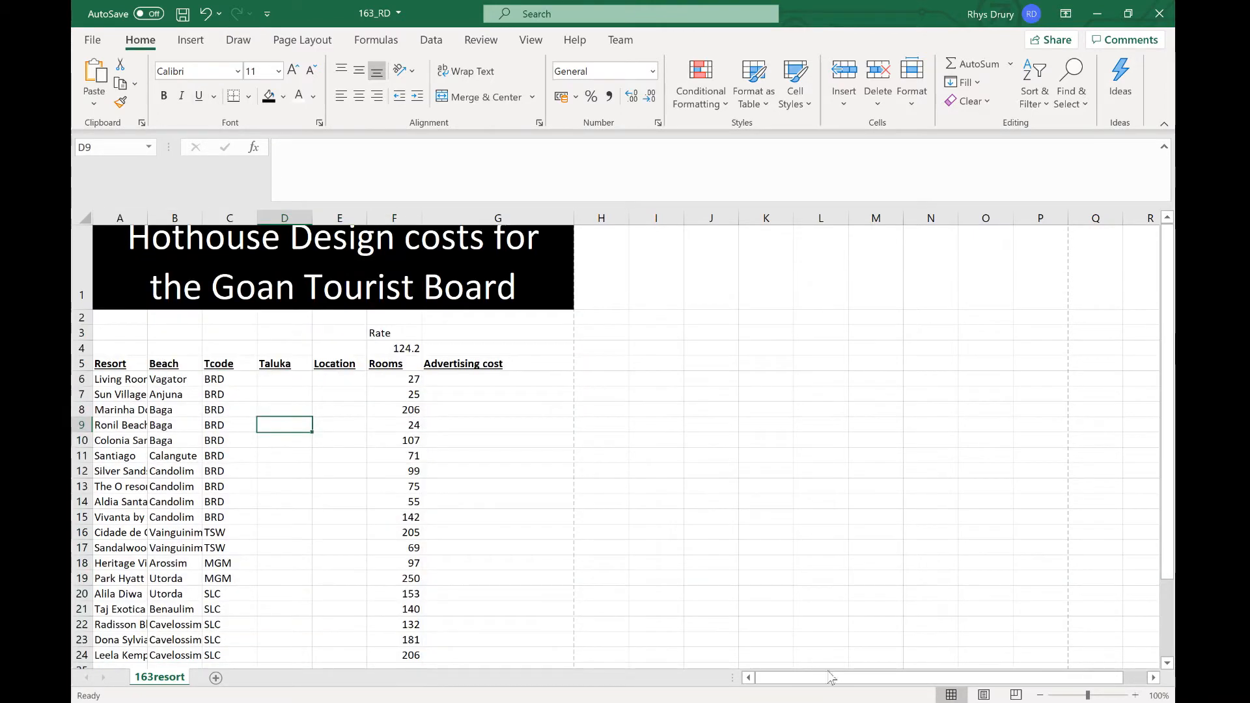
# Step: Scroll the question paper to the lookup and advertising-cost instructions
pyautogui.click(706, 702)
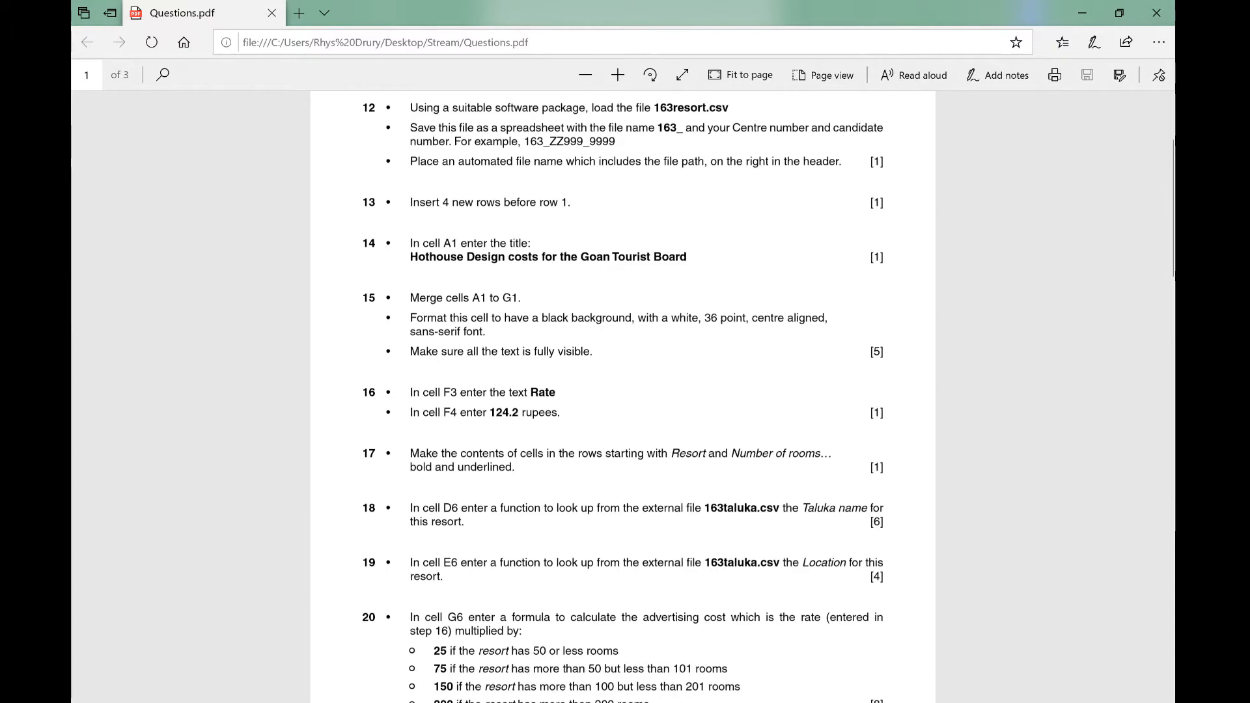
pyautogui.scroll(-5, 623, 391)
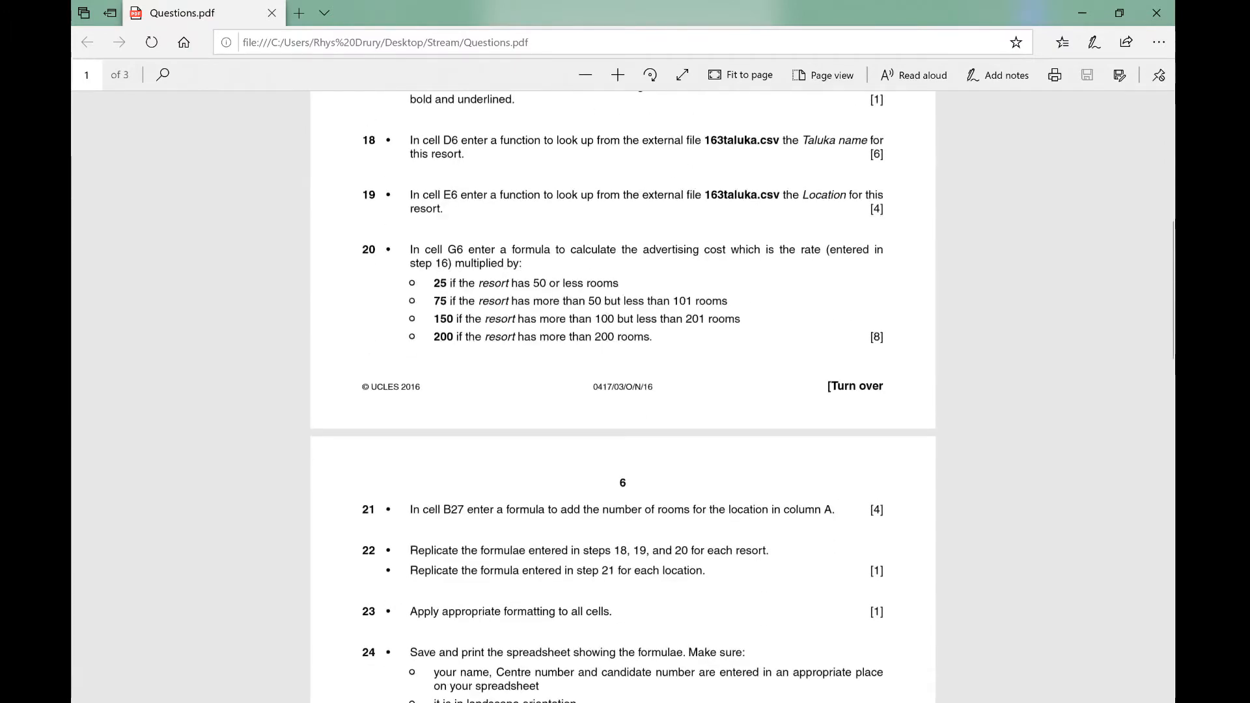
pyautogui.hotkey('alt', 'Tab')
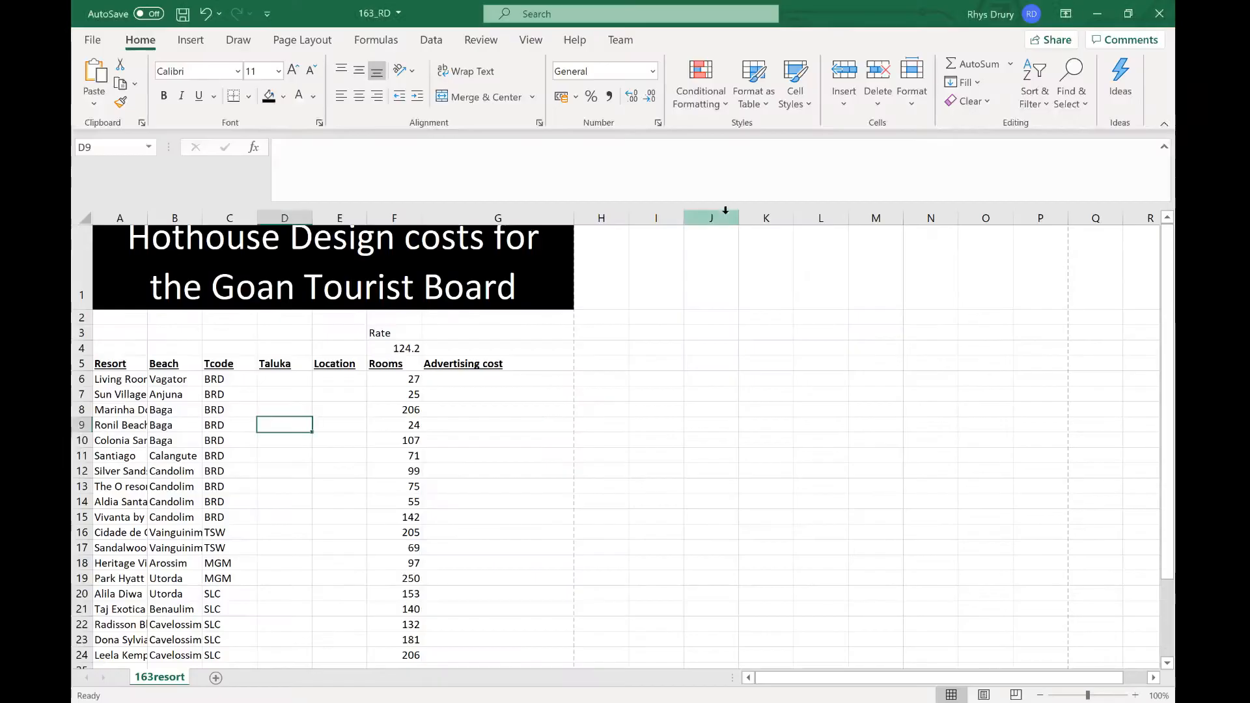
# Step: In D6, enter a VLOOKUP of Tcode C6 in 163taluka.csv range $A$2:$C$12 returning column 2 with FALSE for exact match
pyautogui.click(327, 381)
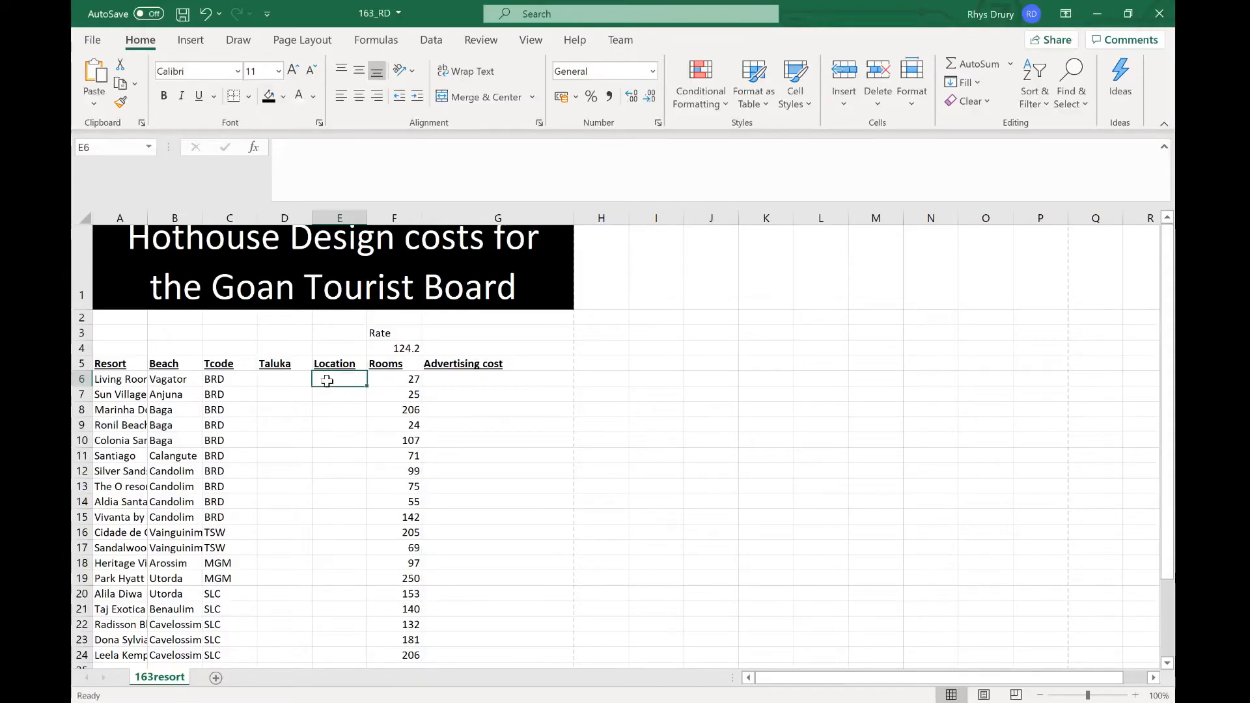
pyautogui.hotkey('alt', 'Tab')
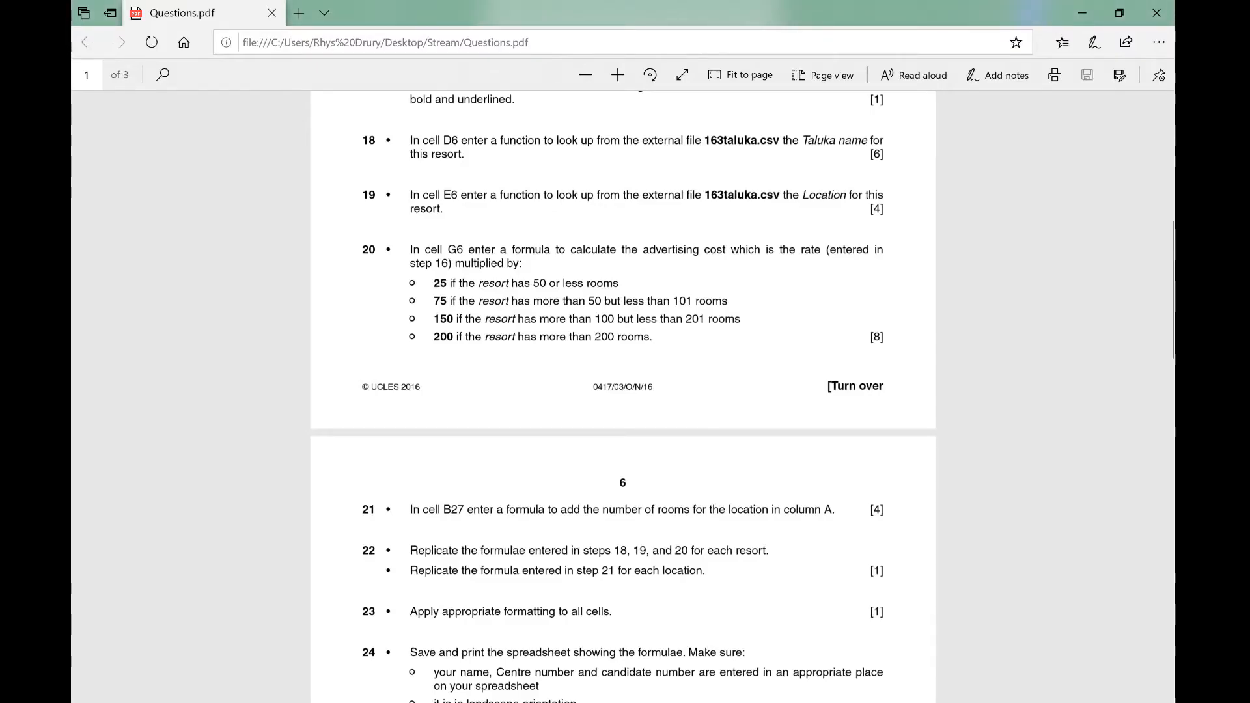
pyautogui.hotkey('alt', 'Tab')
pyautogui.press('Left')
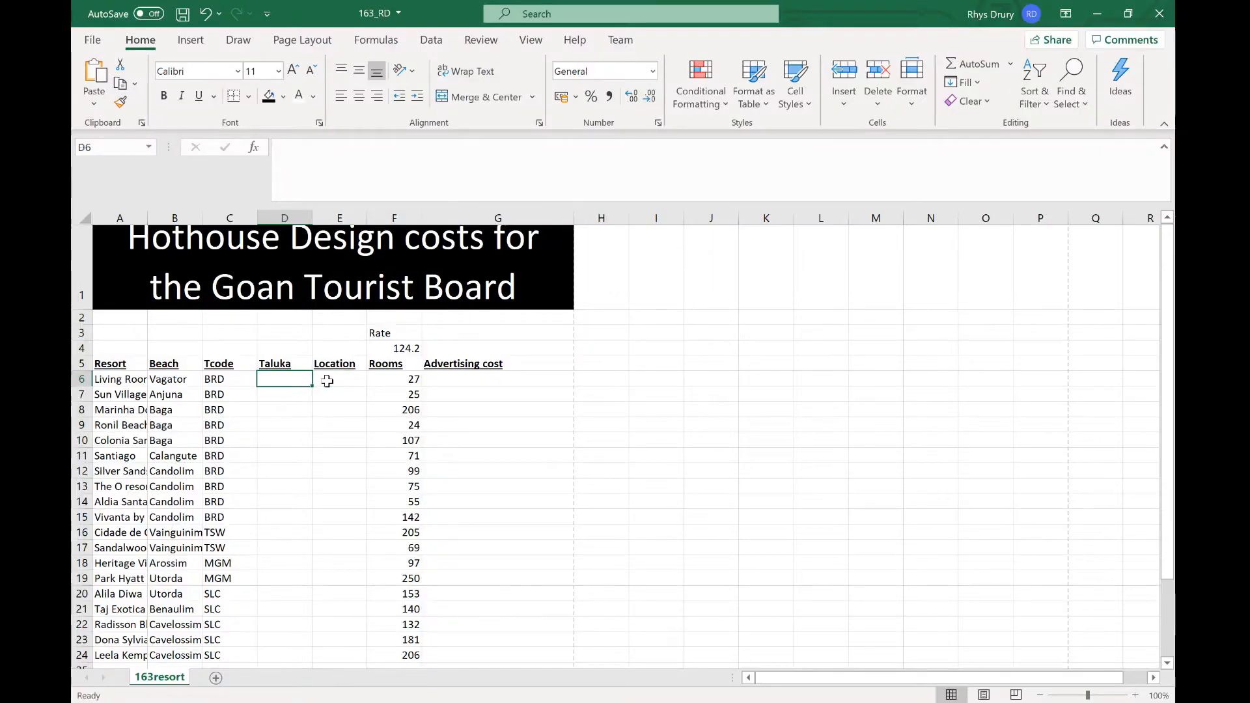
pyautogui.hotkey('alt', 'Tab')
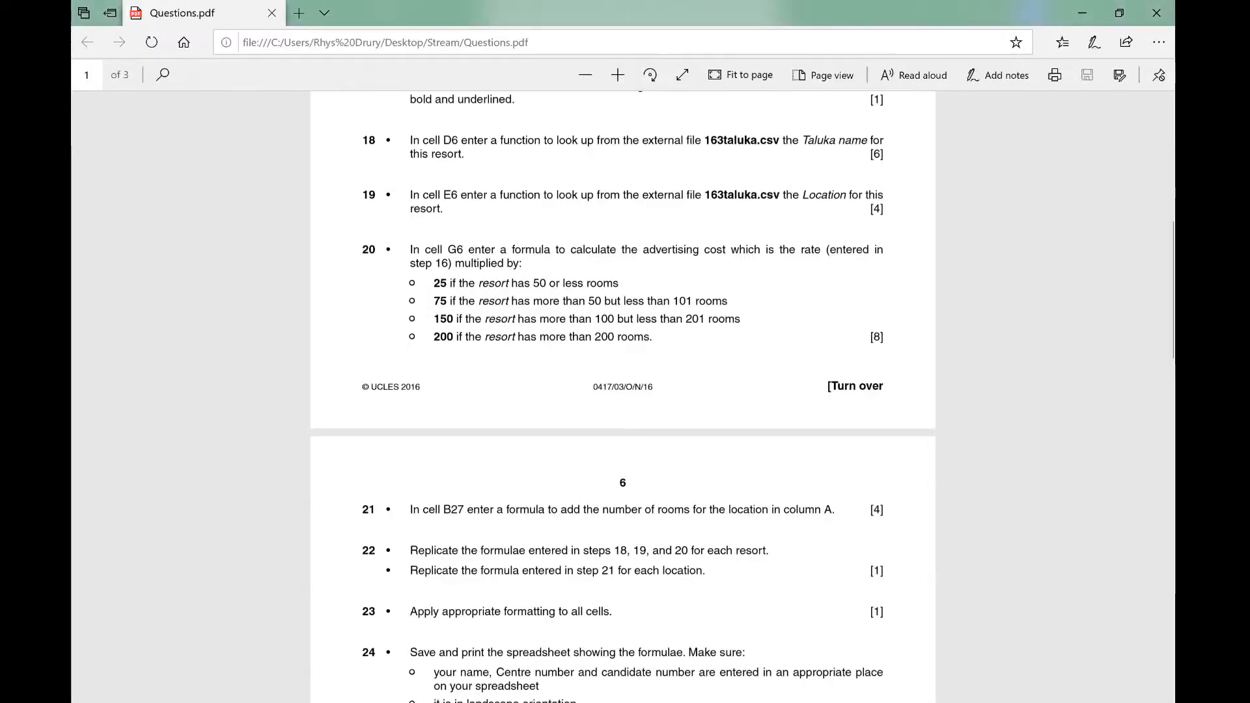
pyautogui.hotkey('alt', 'Tab')
pyautogui.write('=Vl')
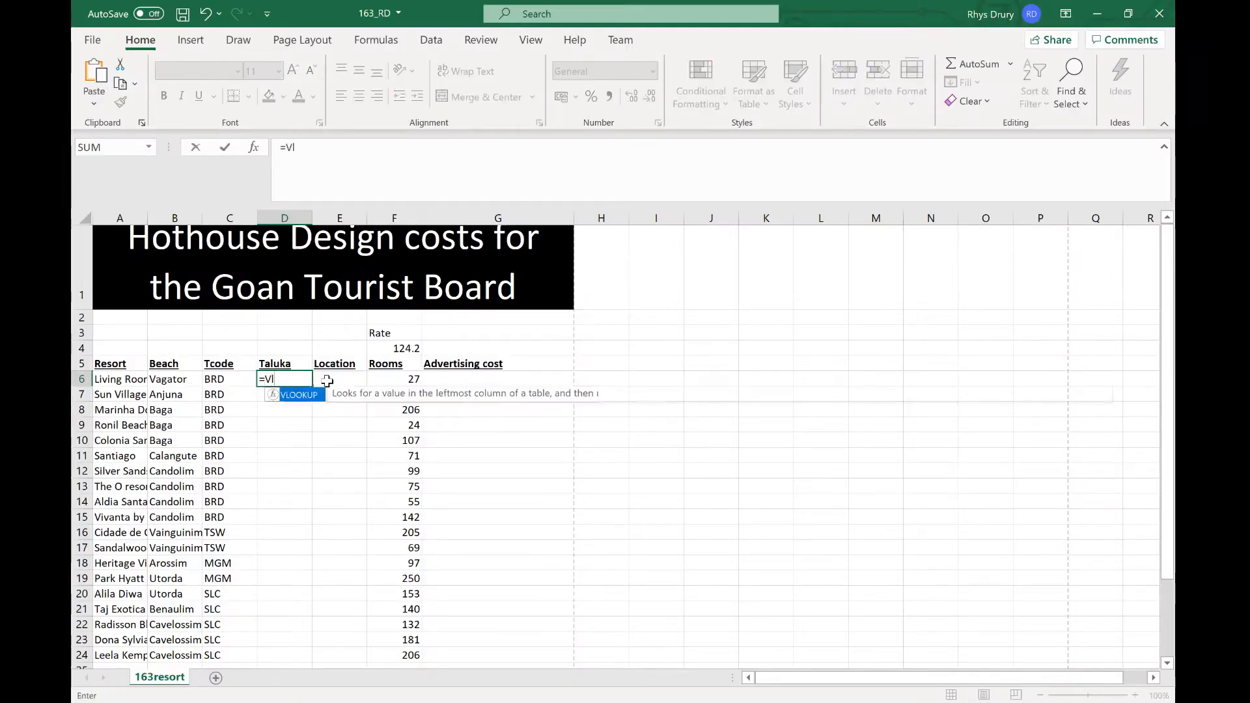
pyautogui.write('ookup')
pyautogui.doubleClick(305, 398)
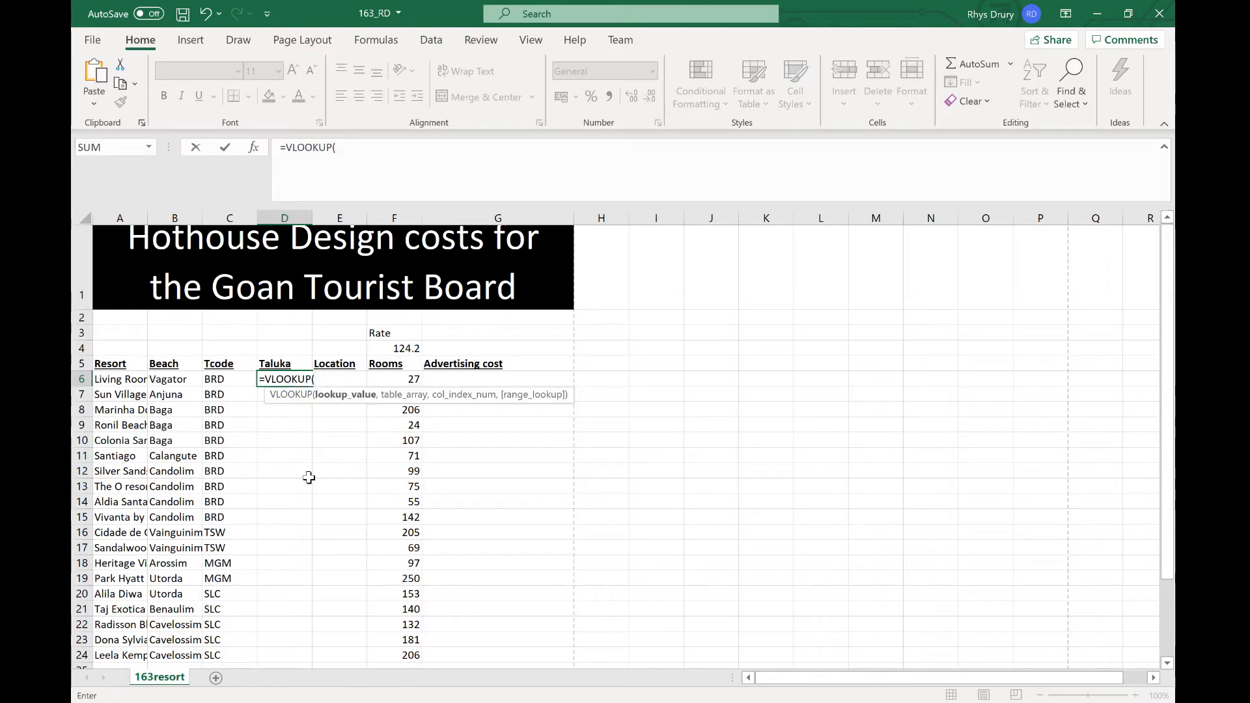
pyautogui.click(234, 380)
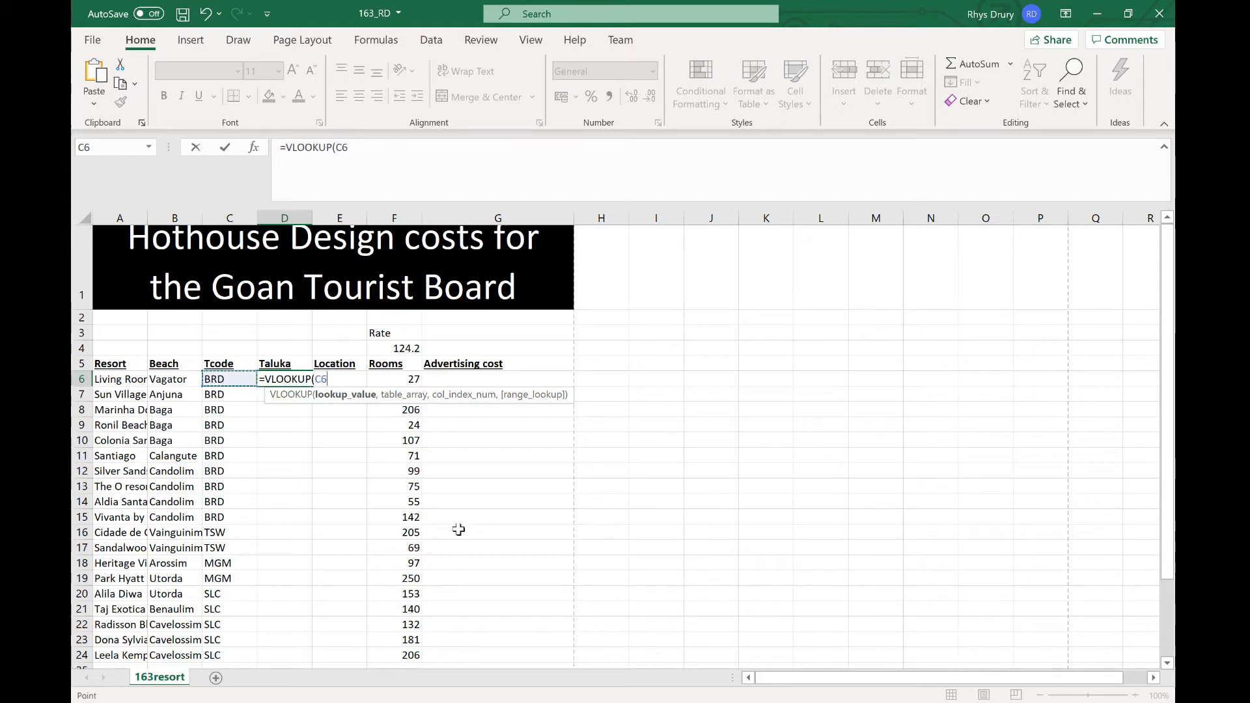
pyautogui.write(',')
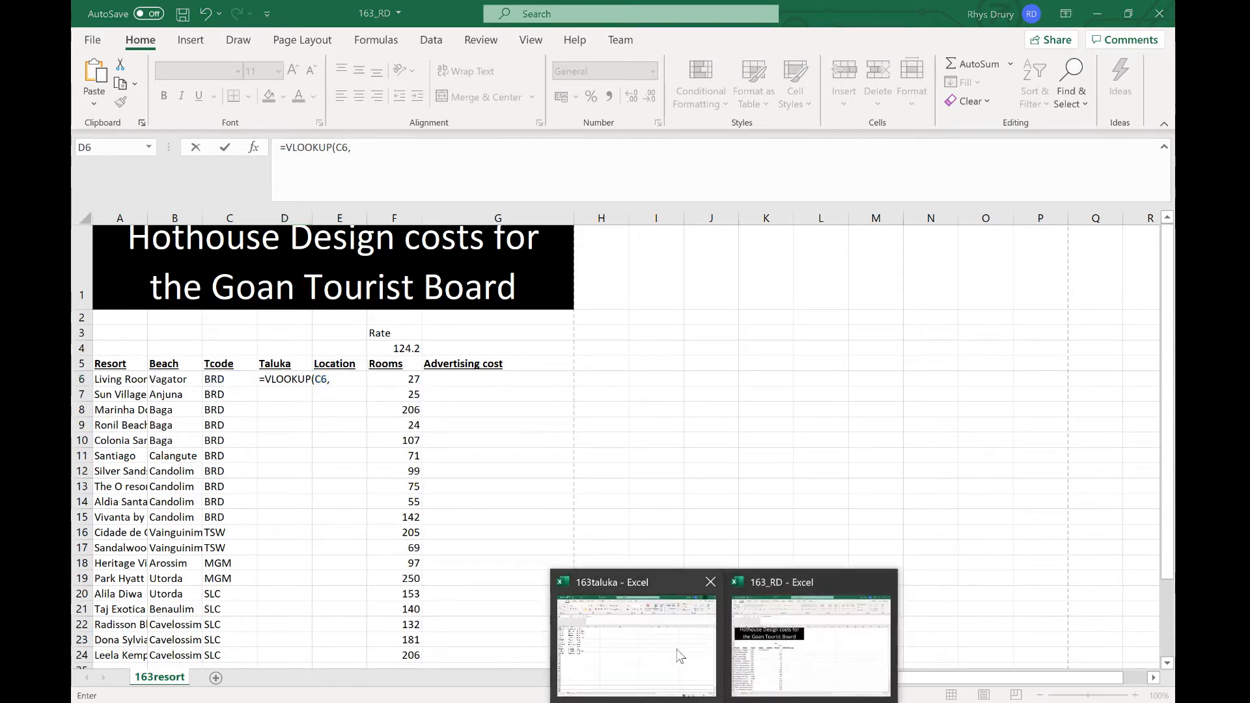
pyautogui.click(677, 650)
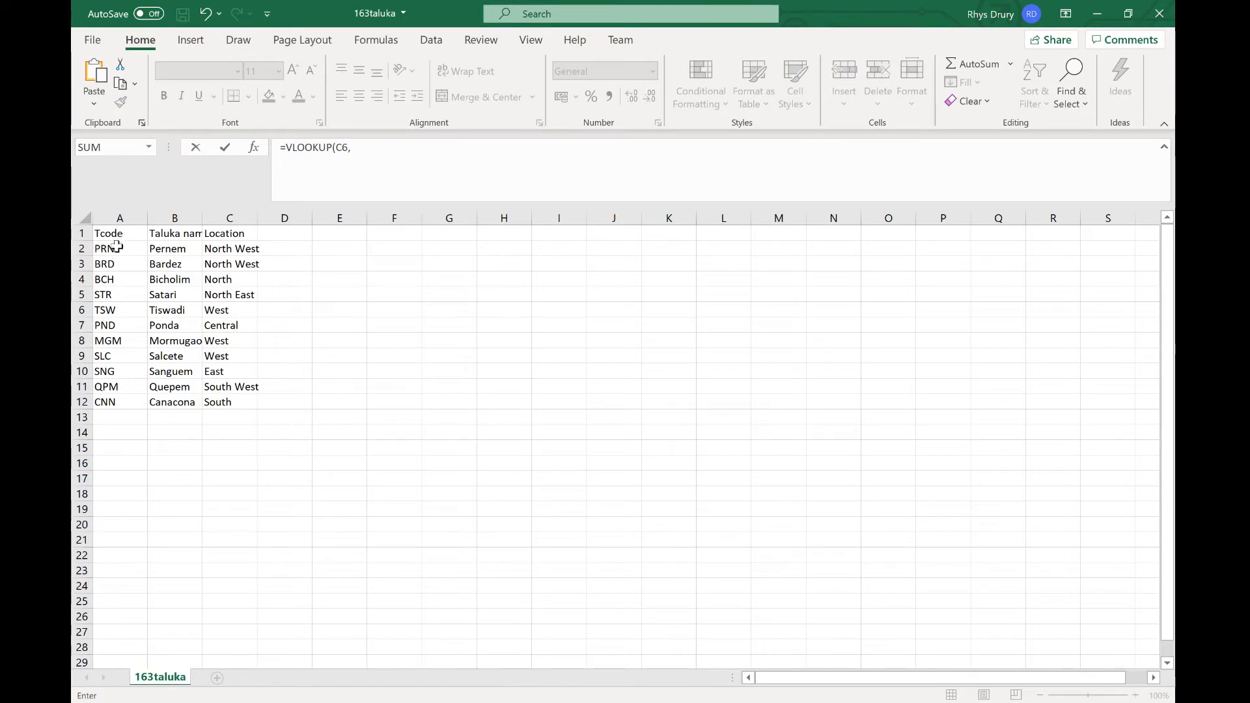
pyautogui.moveTo(116, 248); pyautogui.dragTo(244, 403)
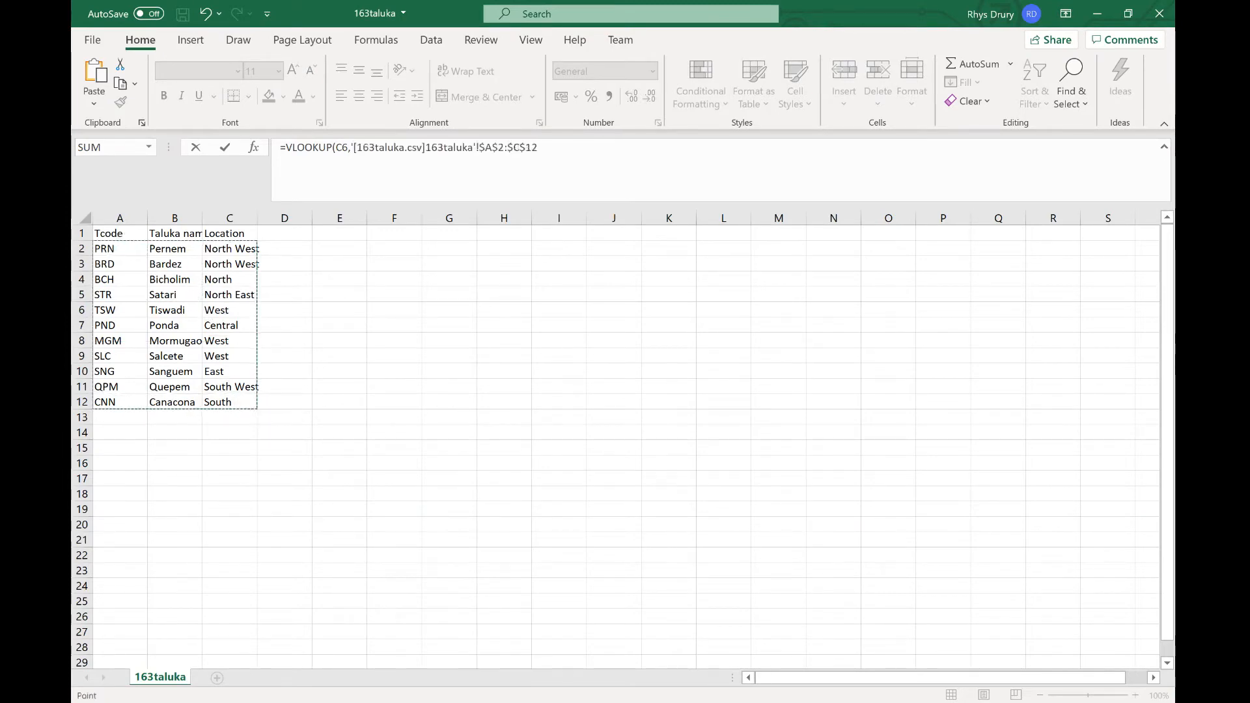
pyautogui.click(539, 148)
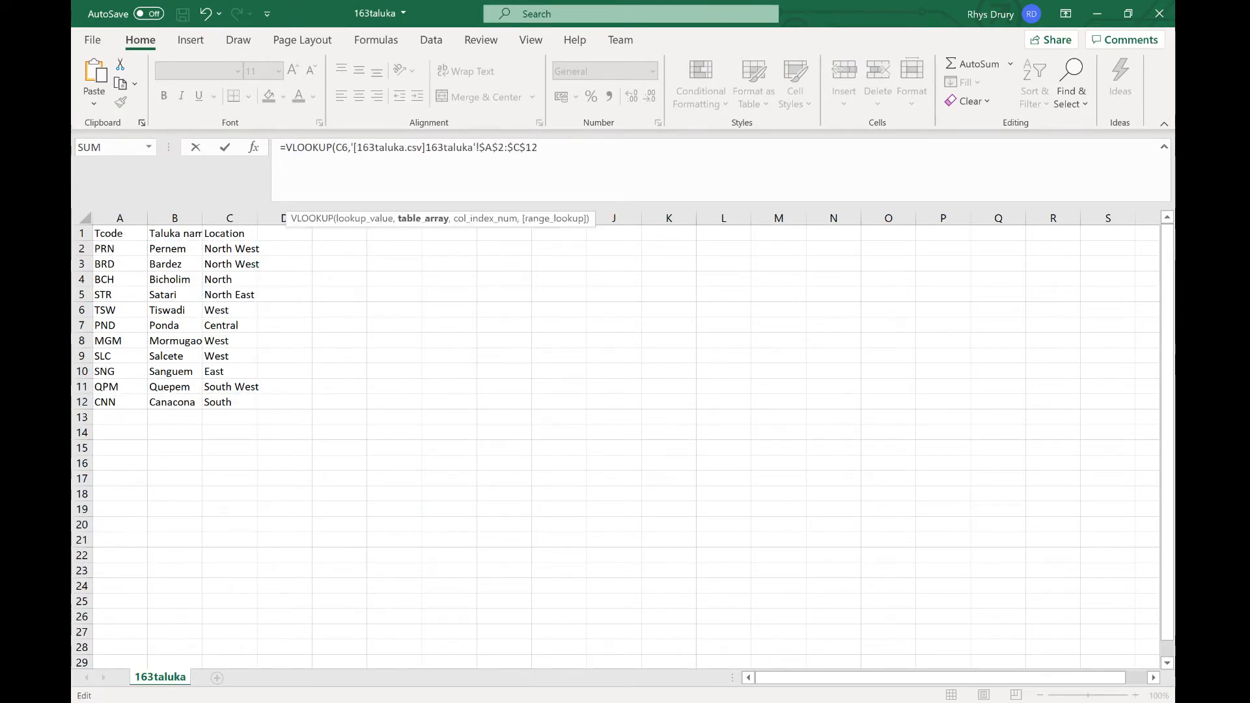
pyautogui.write(',')
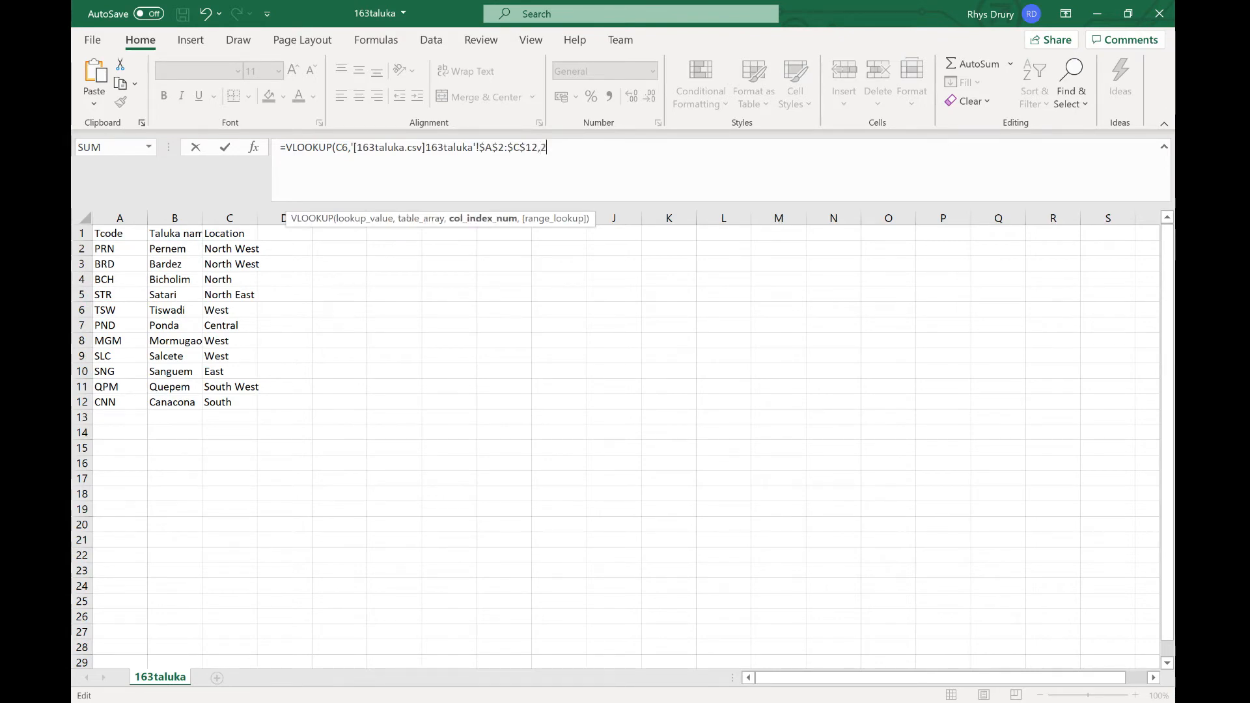
pyautogui.write('2,')
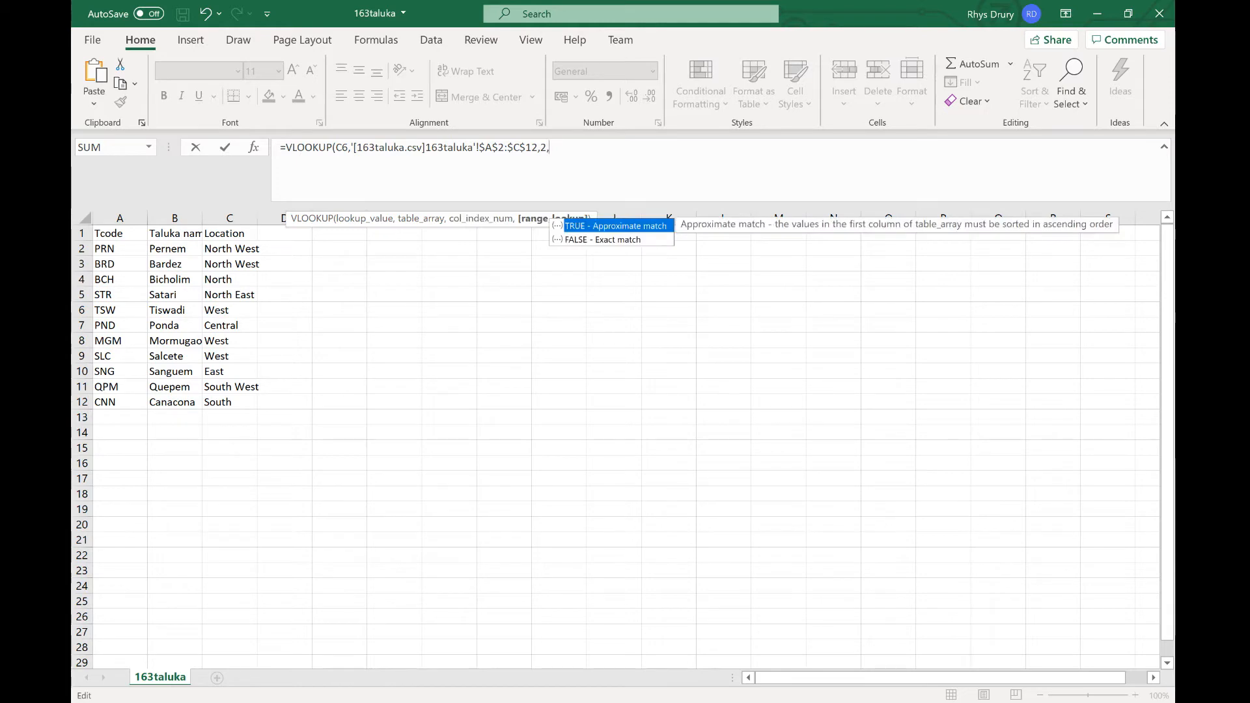
pyautogui.doubleClick(606, 239)
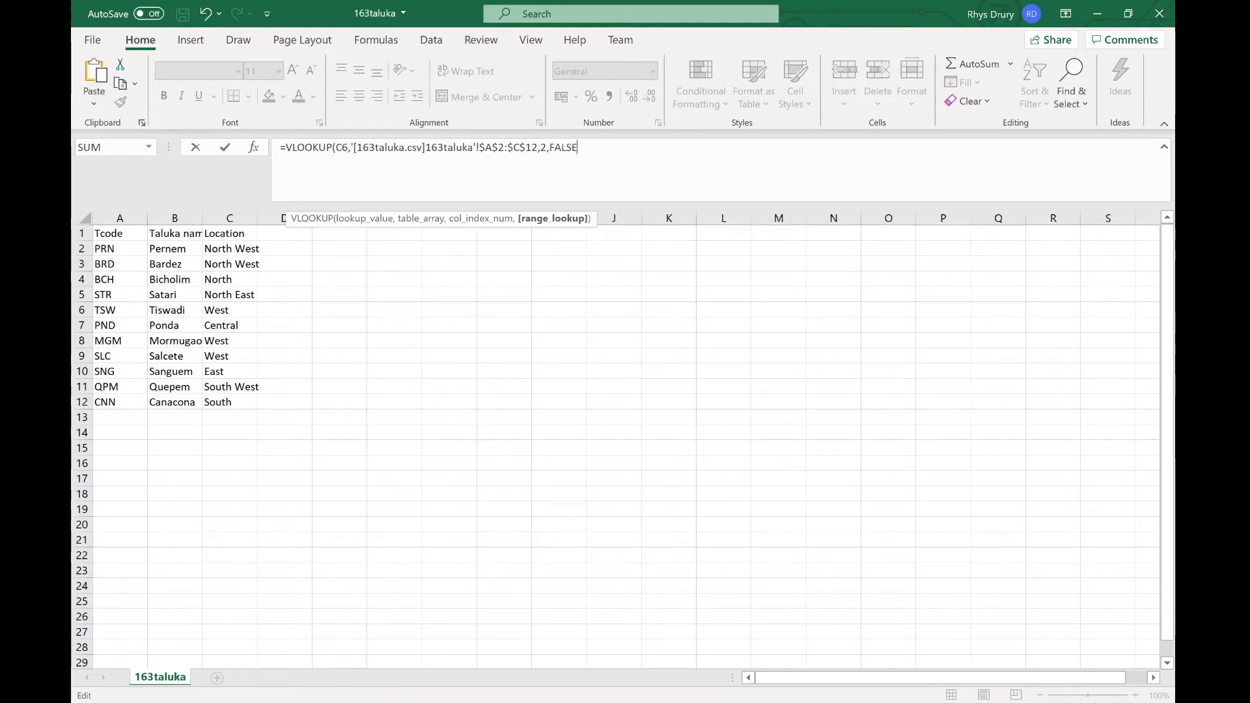
pyautogui.write(')')
pyautogui.press('Return')
# Step: Fill the Taluka lookup formula down from D6 to D24
pyautogui.click(298, 380)
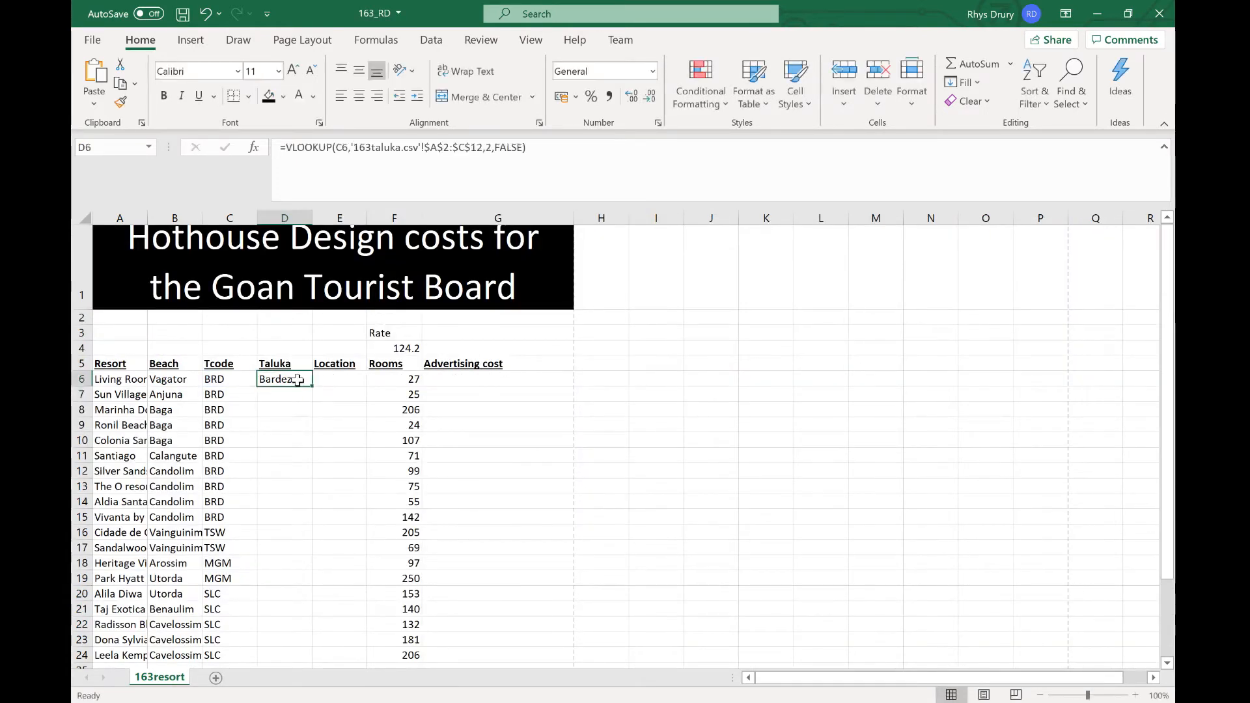
pyautogui.moveTo(312, 387); pyautogui.dragTo(310, 551)
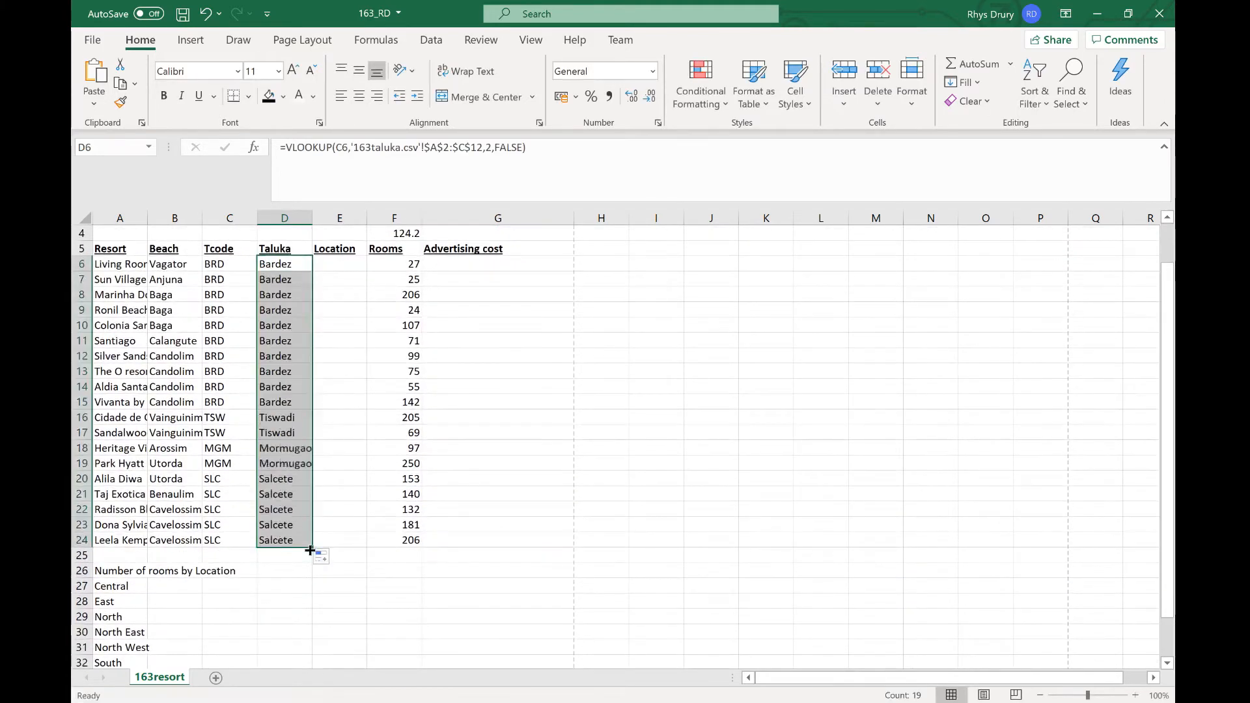
pyautogui.scroll(1, 324, 518)
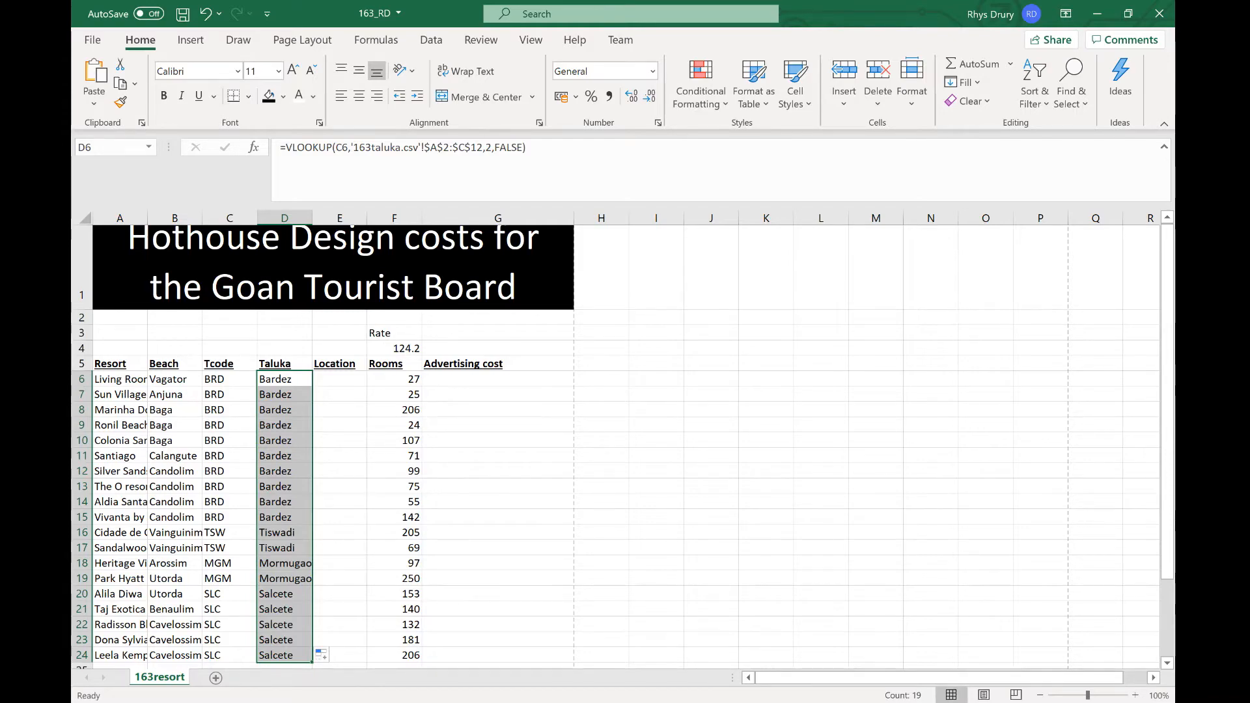
pyautogui.hotkey('alt', 'Tab')
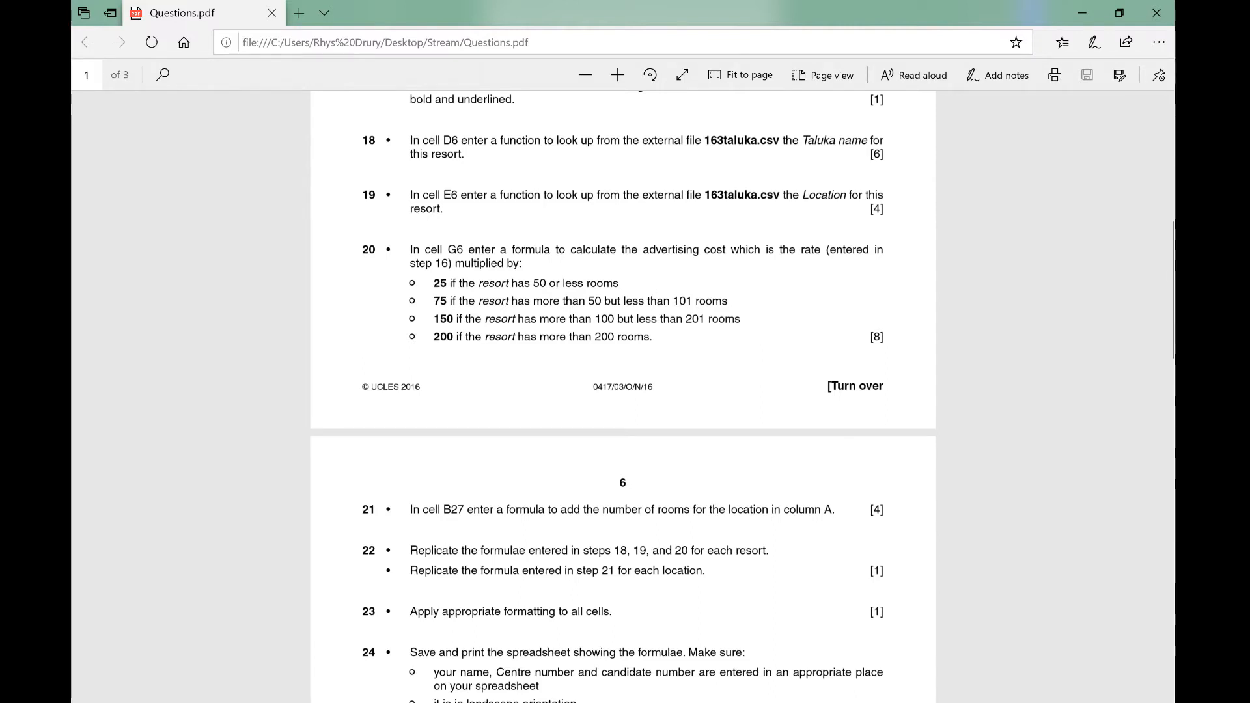
pyautogui.click(1083, 14)
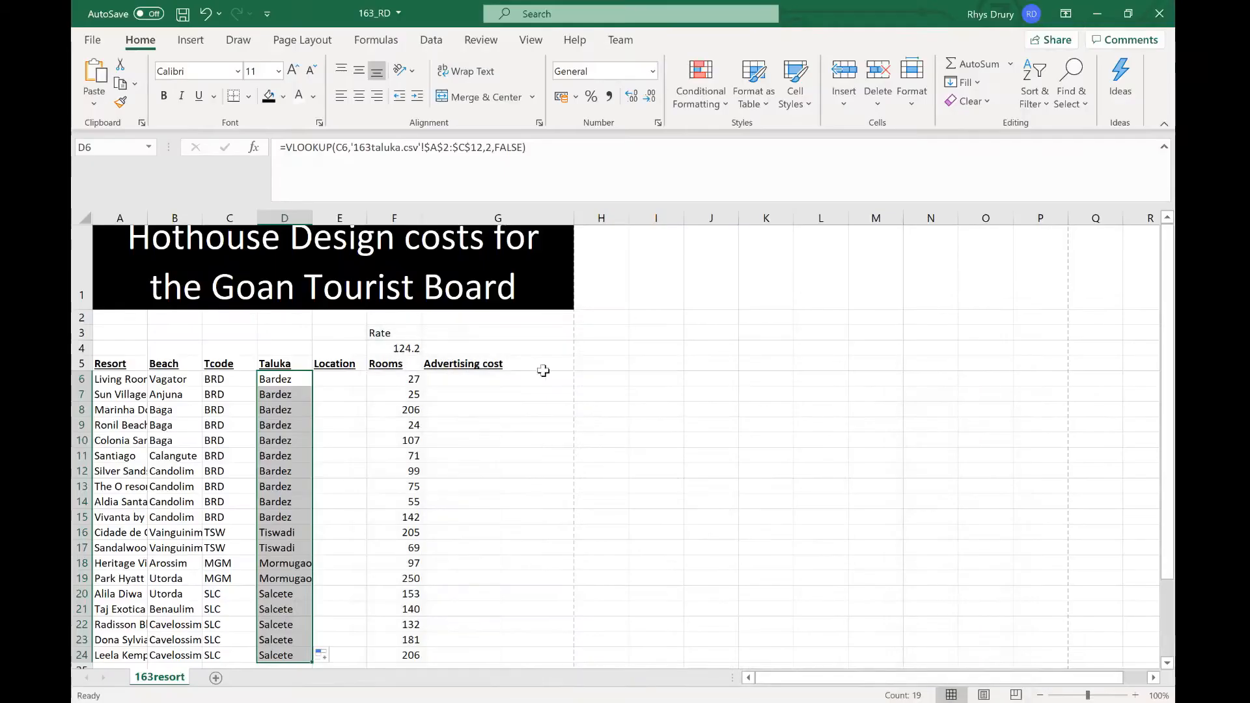
pyautogui.click(291, 381)
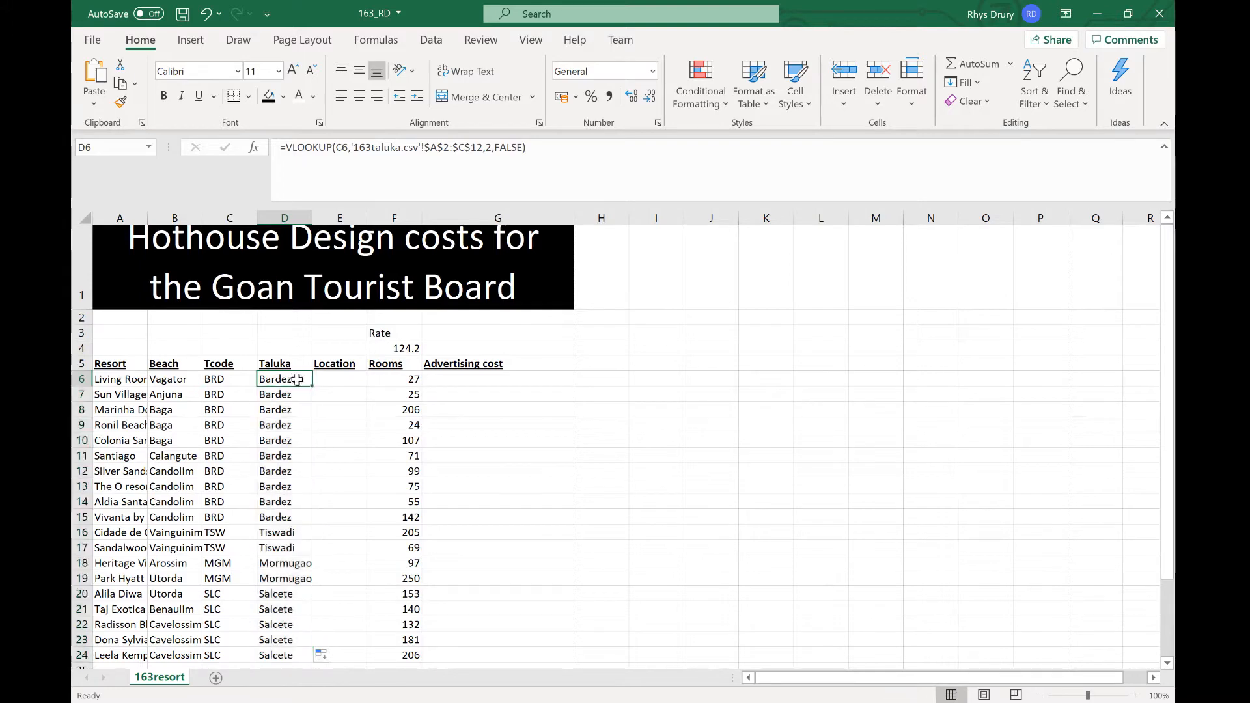
pyautogui.hotkey('ctrl', 'c')
pyautogui.click(340, 382)
pyautogui.hotkey('ctrl', 'v')
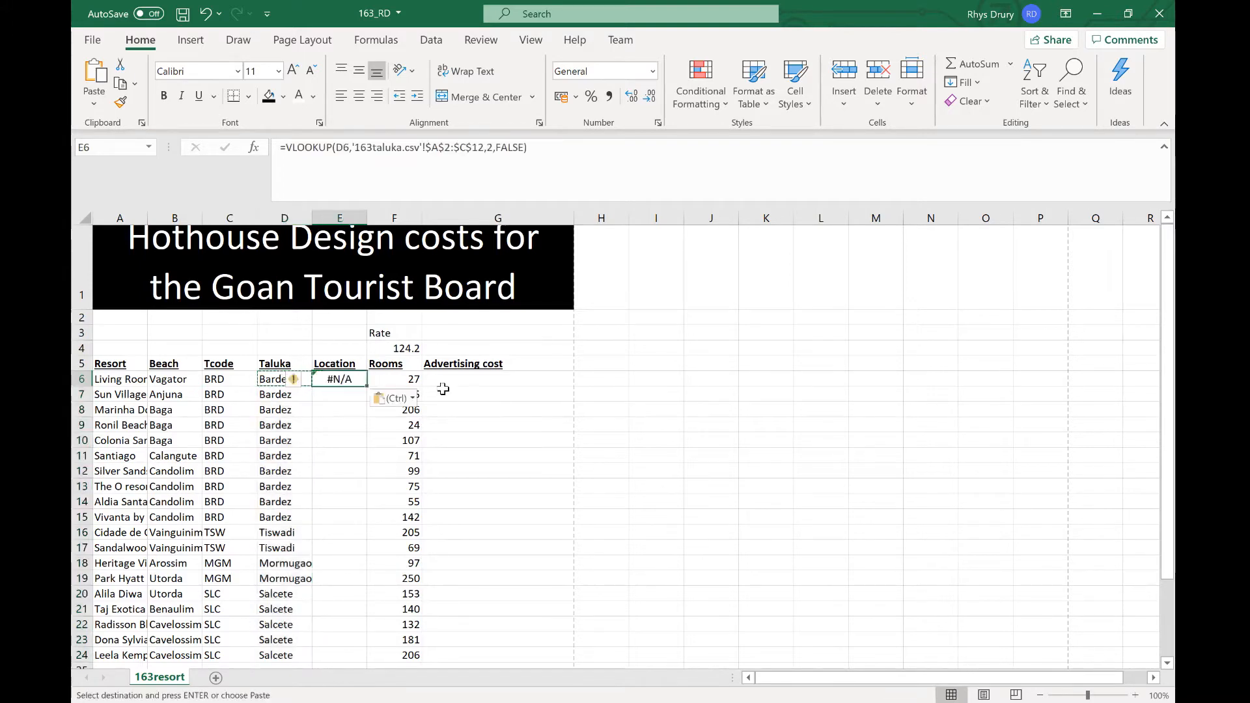
pyautogui.hotkey('ctrl', 'z')
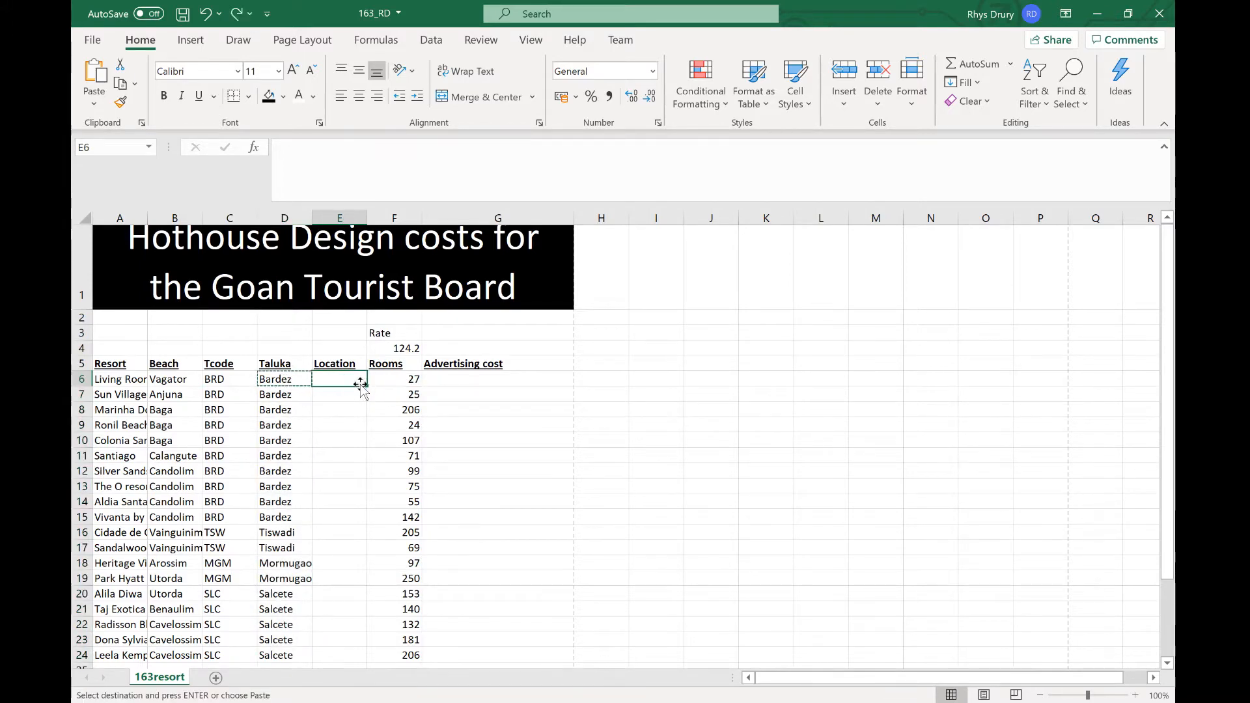
# Step: In E6, enter =vlook(C6,'163taluka.csv'!$A$2:$C$12,3,FALSE) to look up the Location
pyautogui.write('=vlook(')
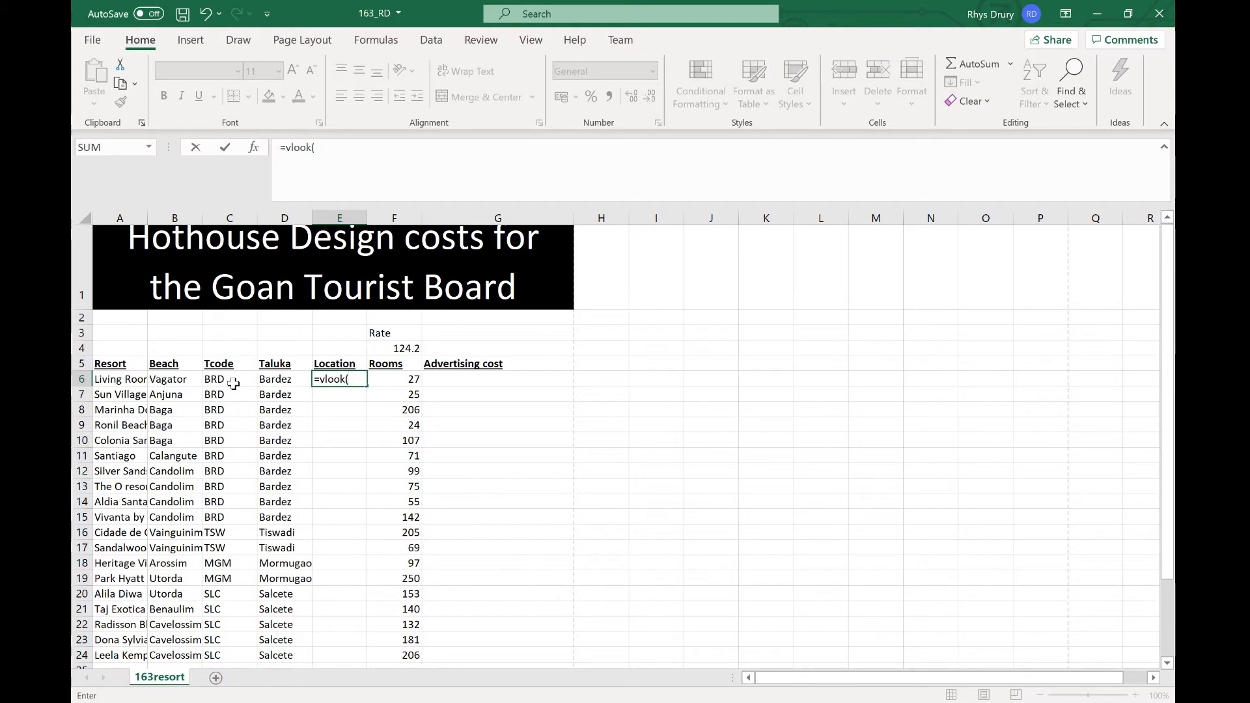
pyautogui.click(235, 381)
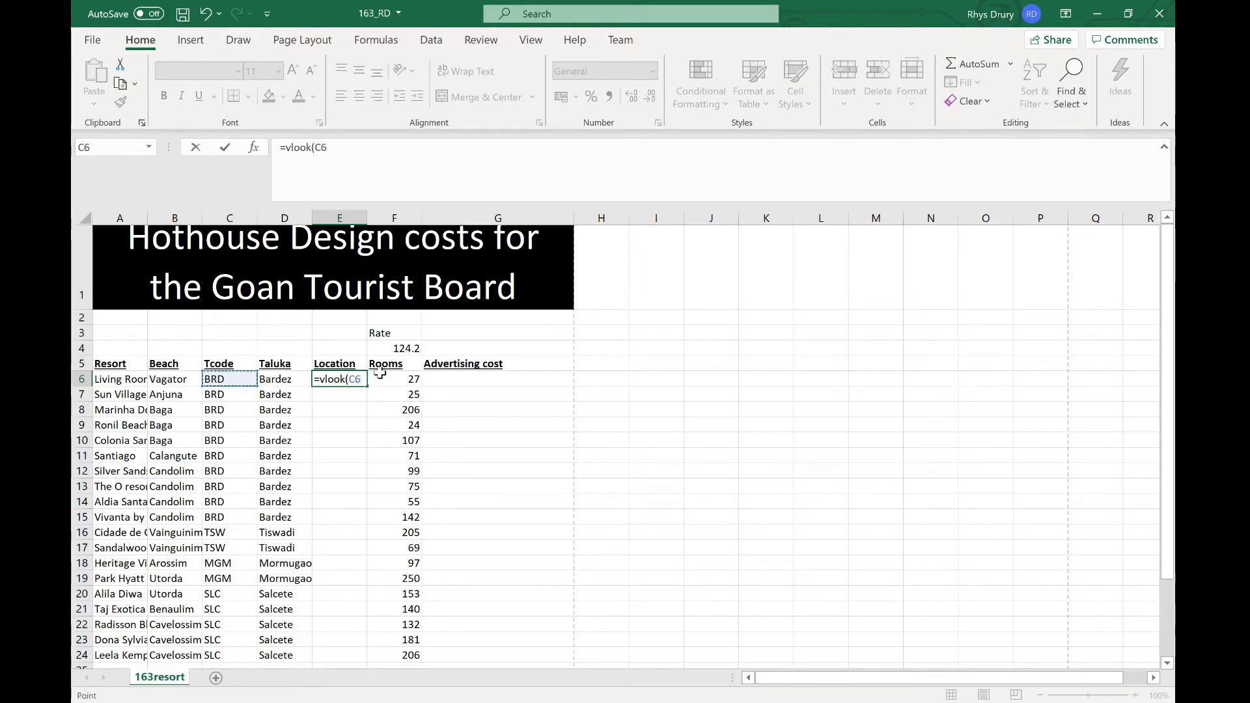
pyautogui.write(',')
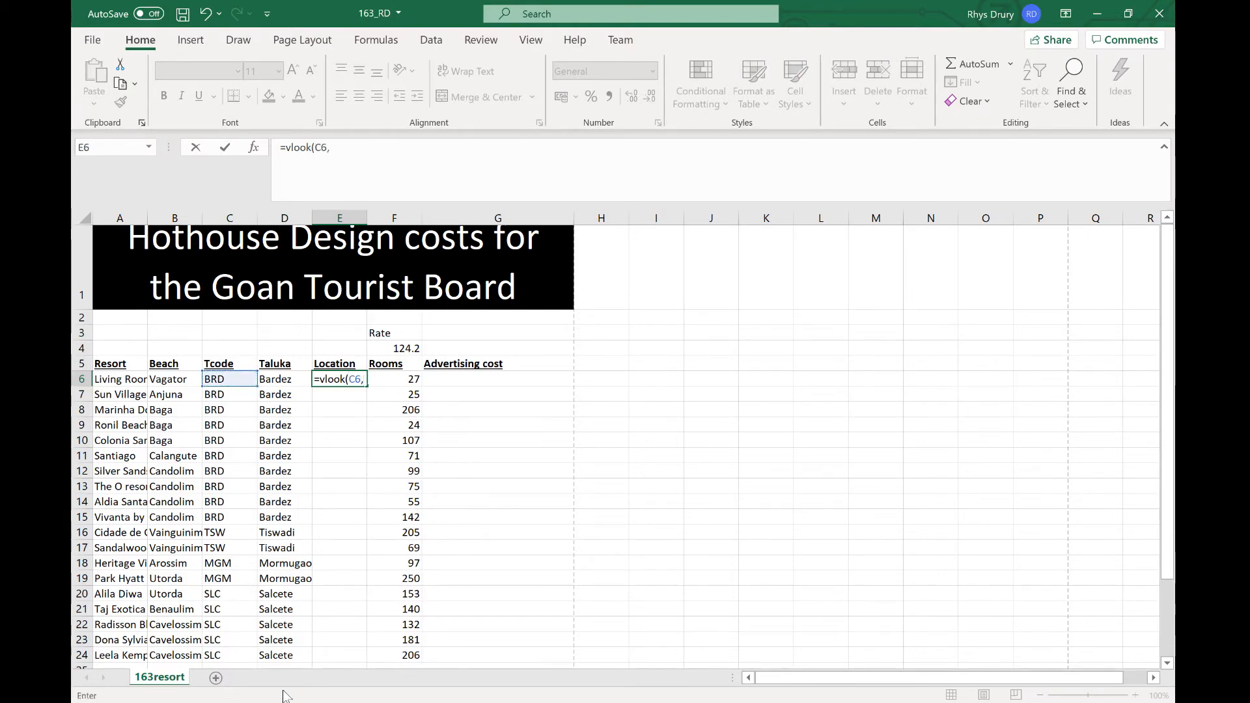
pyautogui.click(724, 702)
pyautogui.click(589, 670)
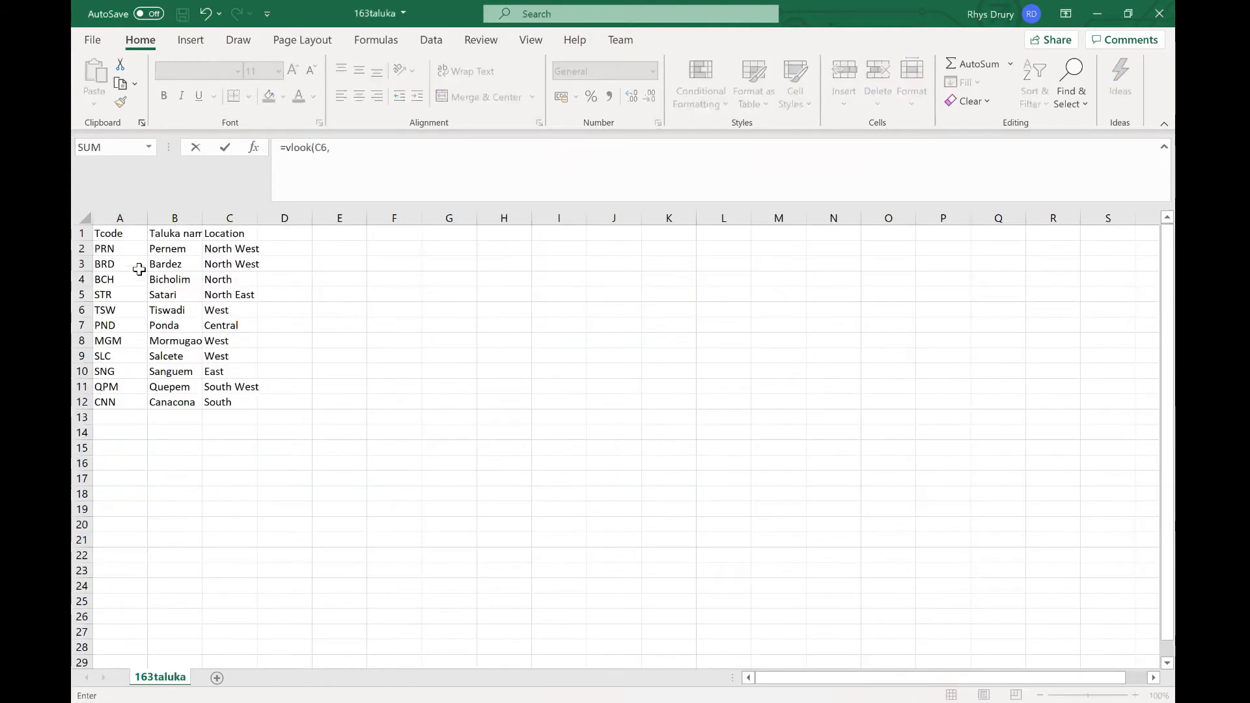
pyautogui.moveTo(134, 268); pyautogui.dragTo(245, 409)
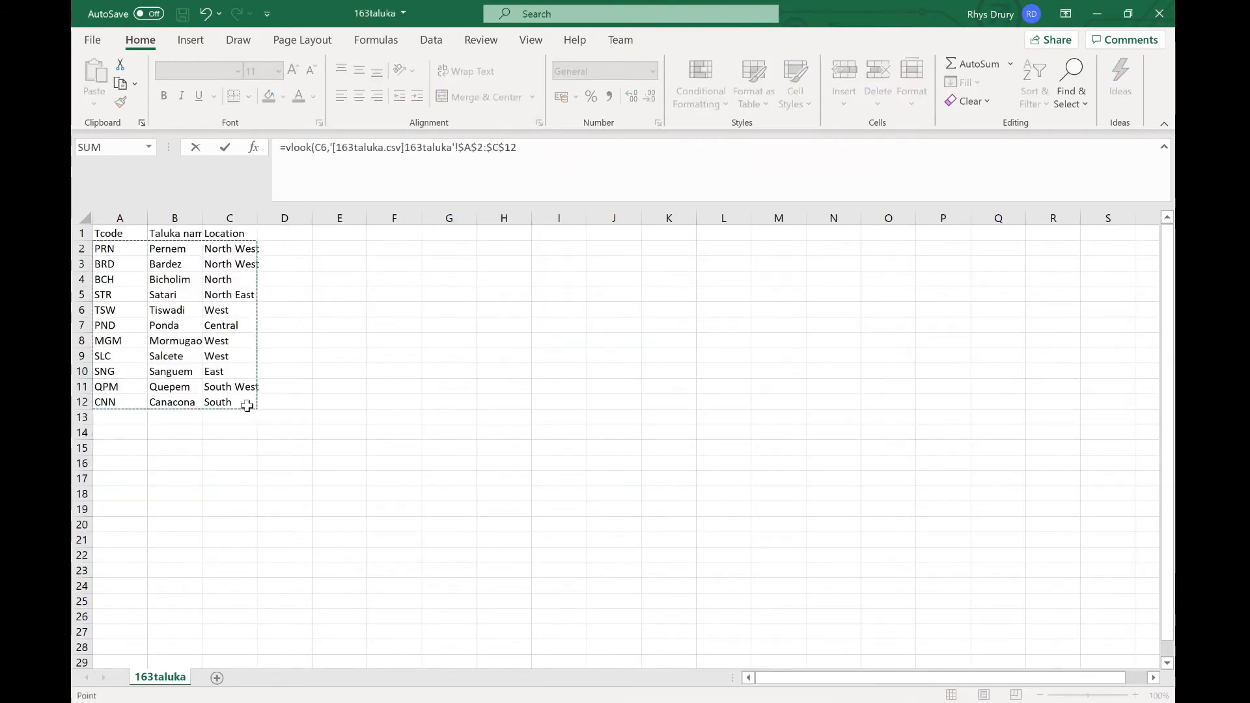
pyautogui.write(',3,false)')
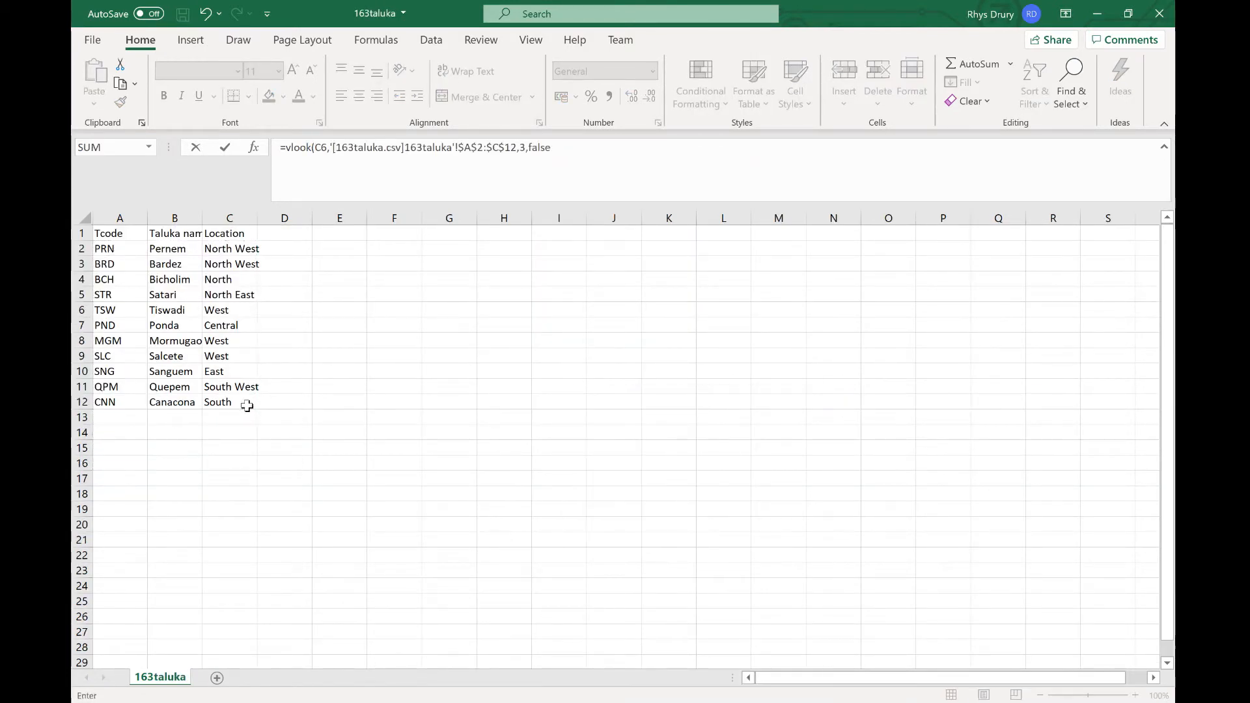
pyautogui.press('Return')
pyautogui.click(343, 377)
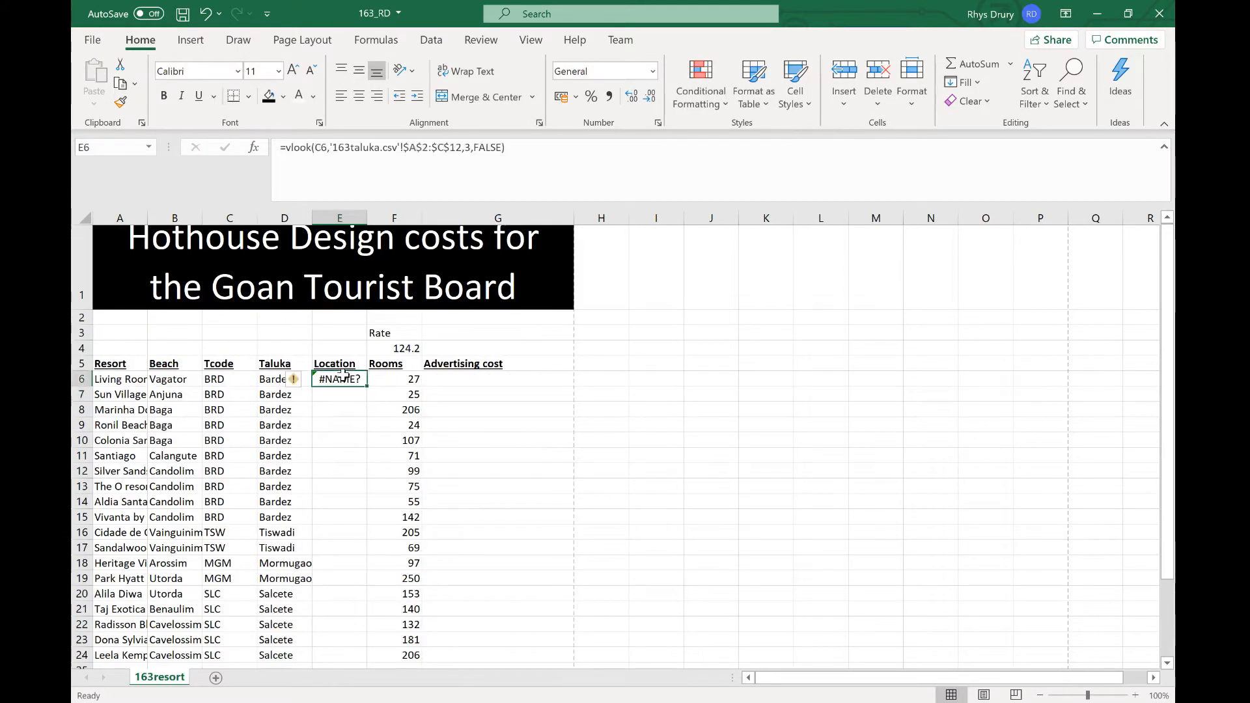
pyautogui.press('F2')
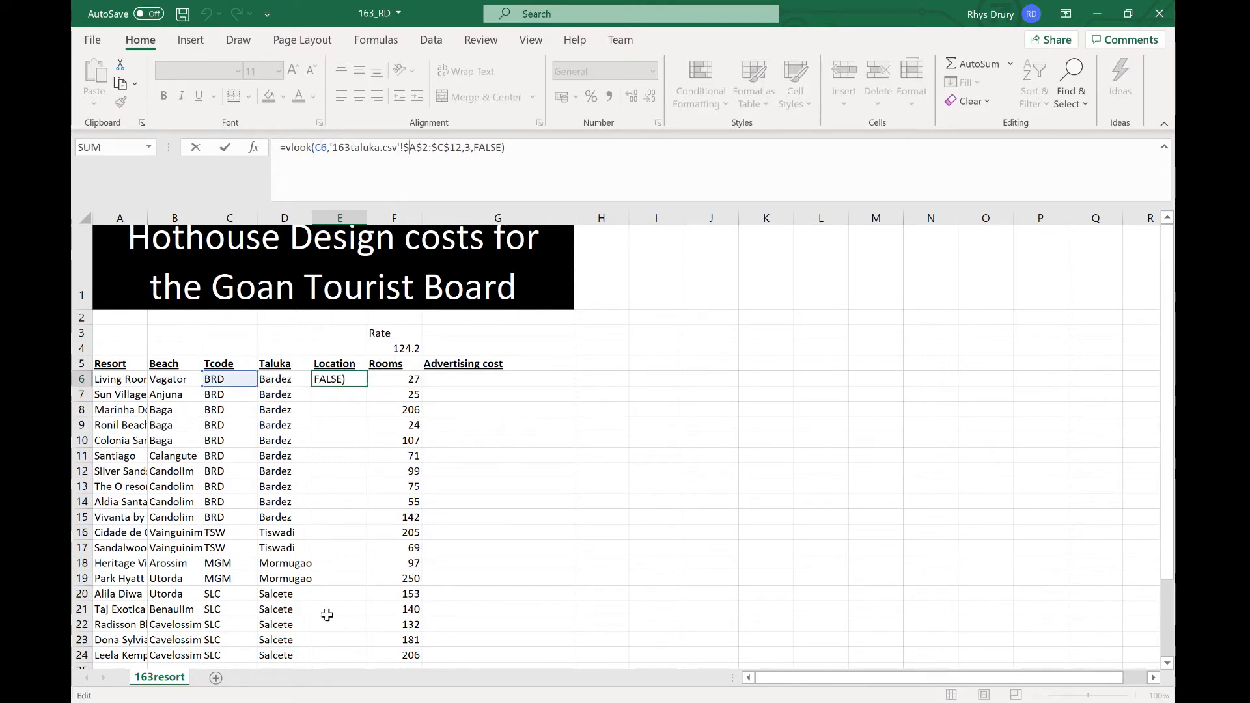
pyautogui.press('Return')
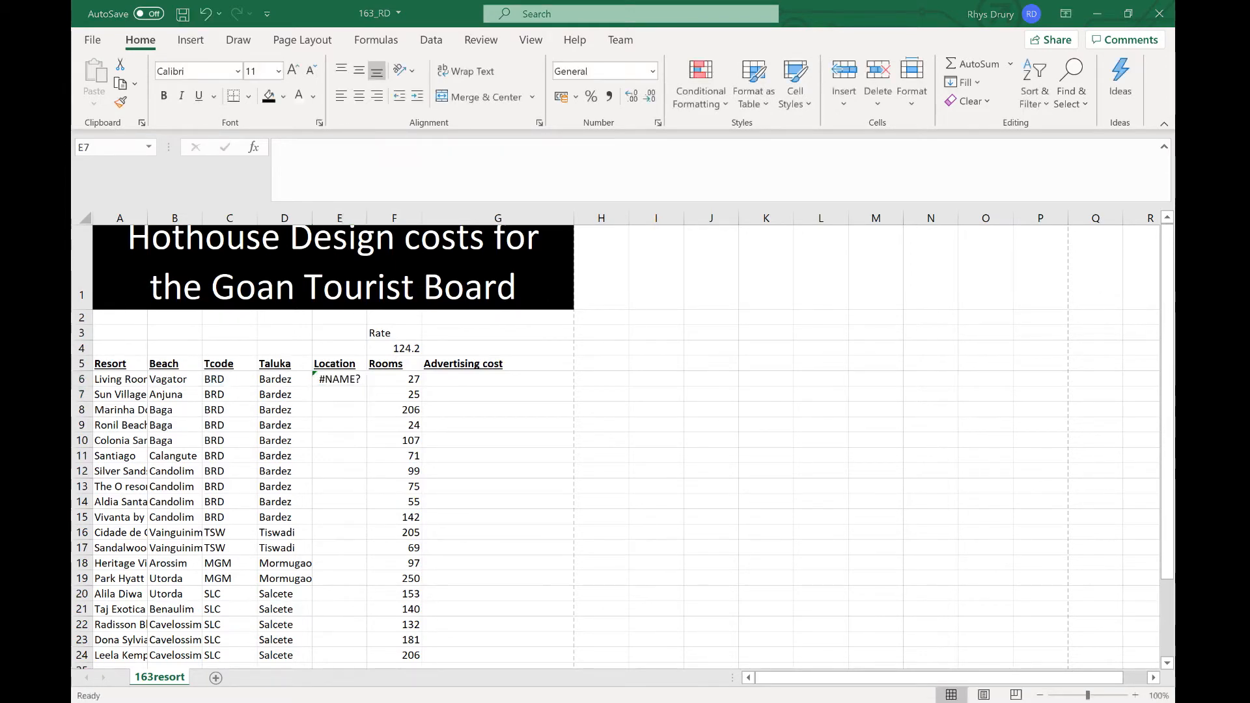
# Step: Correct the function name in the E6 formula to VLOOKUP
pyautogui.moveTo(724, 701)
pyautogui.click(660, 646)
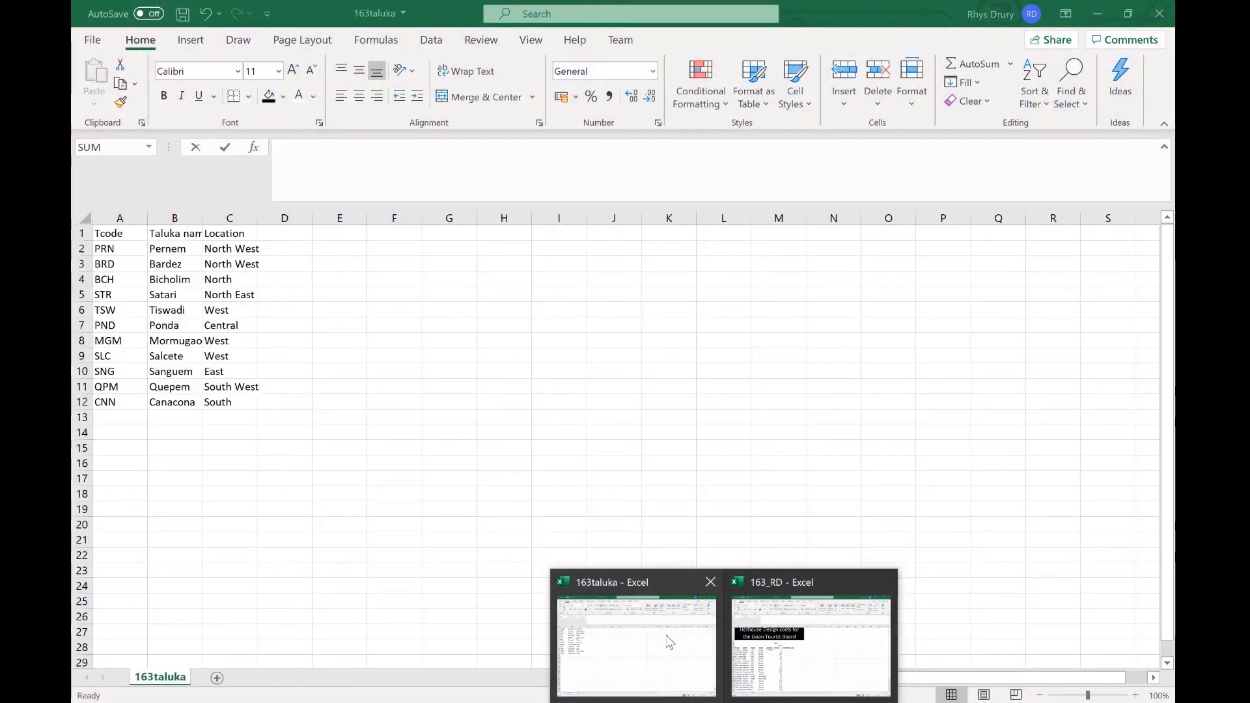
pyautogui.click(811, 645)
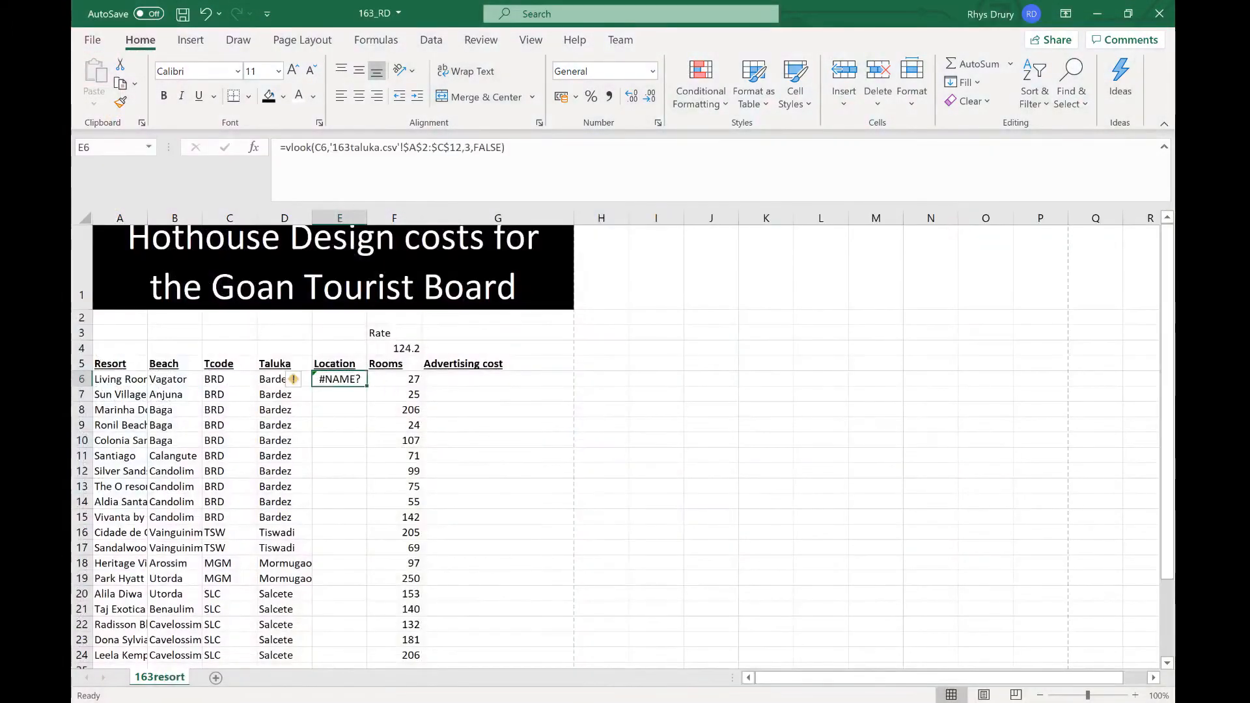
pyautogui.click(315, 148)
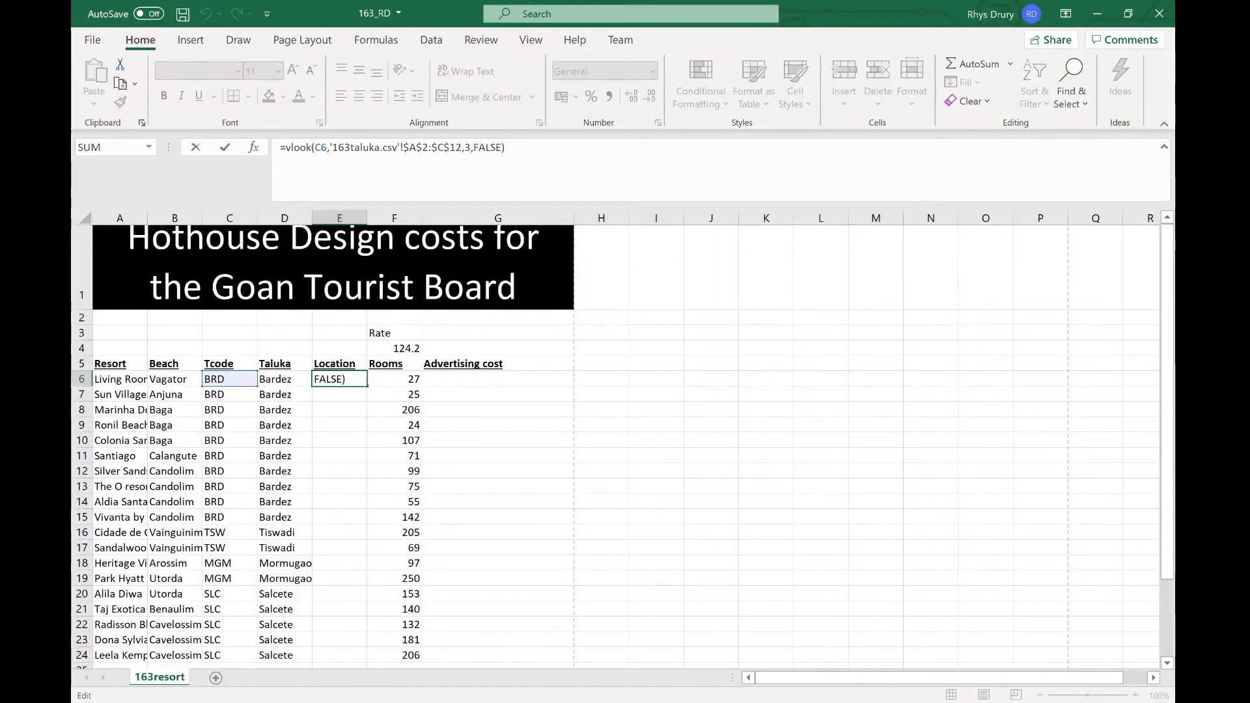
pyautogui.write('up')
pyautogui.press('Return')
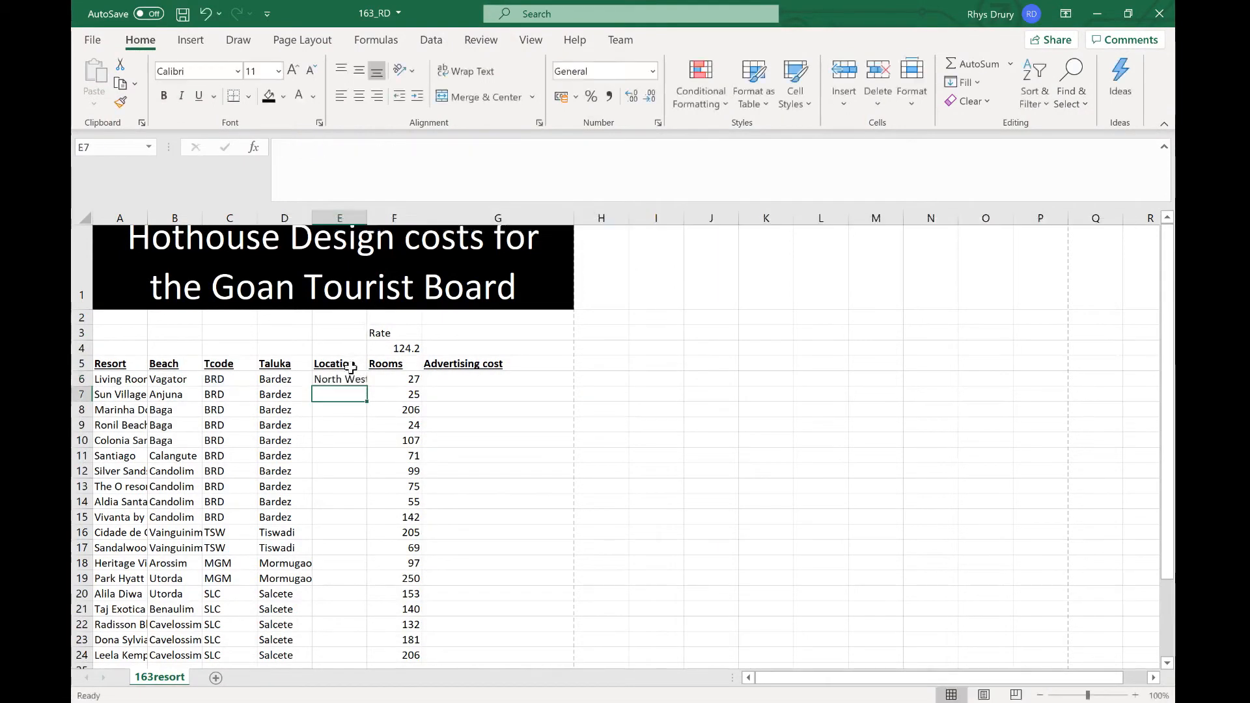
# Step: Fill the Location lookup formula down from E6 to E24
pyautogui.click(352, 381)
pyautogui.moveTo(366, 386); pyautogui.dragTo(361, 541)
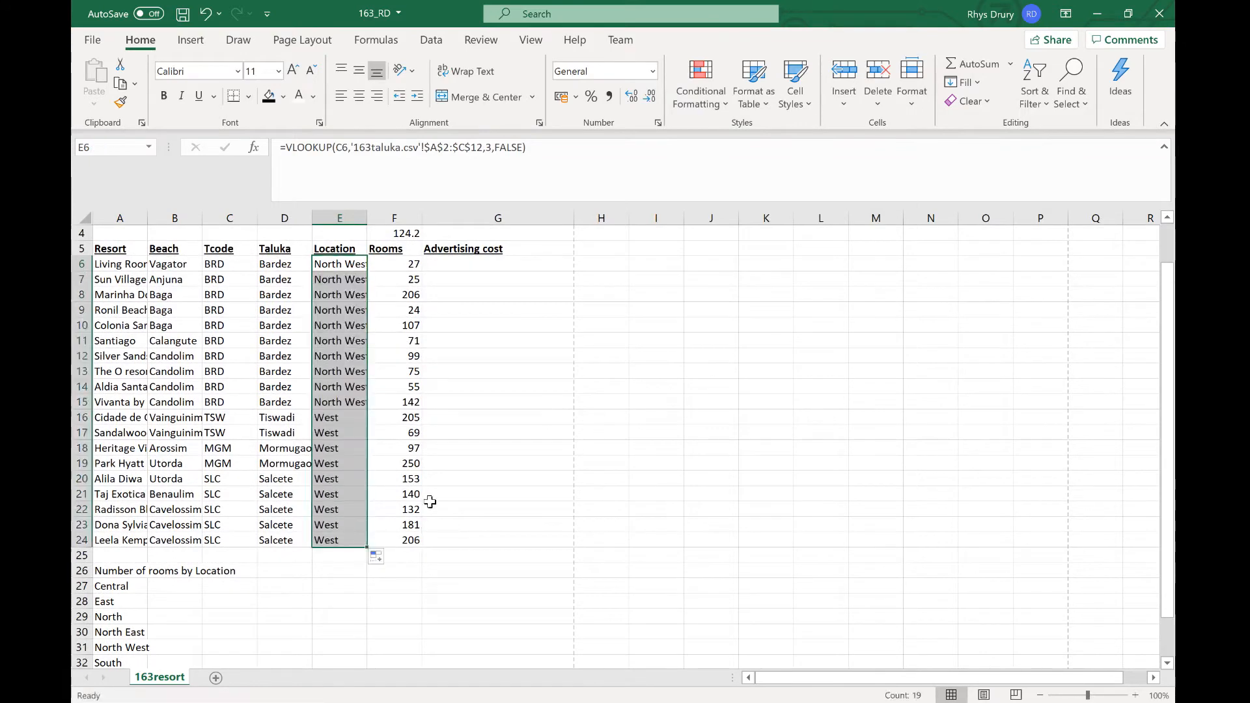
pyautogui.scroll(1, 463, 414)
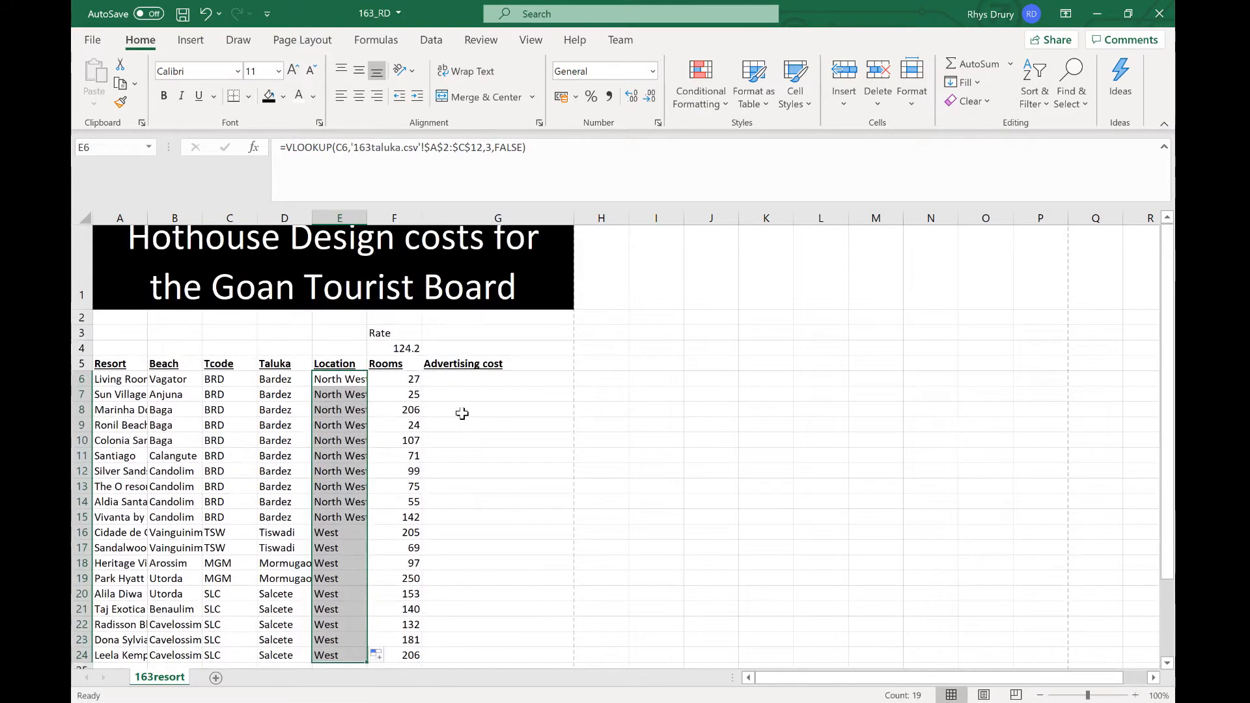
# Step: Copy the four advertising-cost multiplier criteria from the Questions PDF and paste them into cell M3 for reference
pyautogui.hotkey('alt', 'Tab')
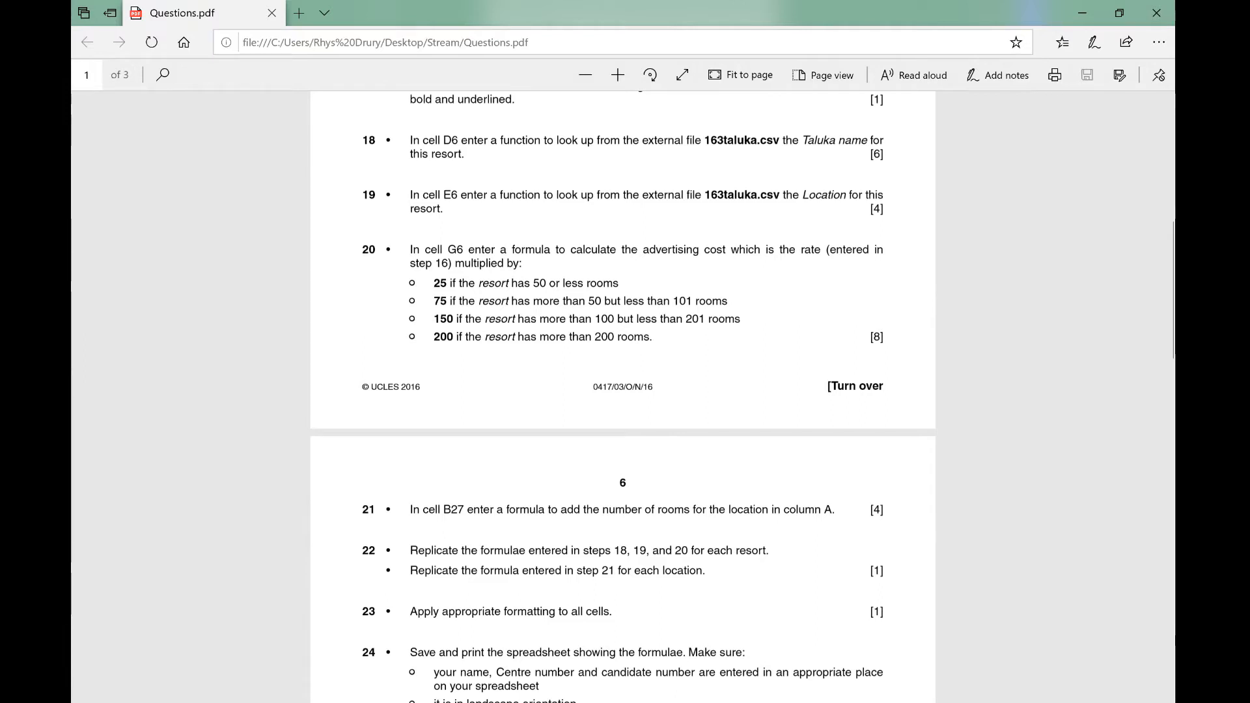
pyautogui.moveTo(410, 301)
pyautogui.mouseDown()
pyautogui.moveTo(415, 336)
pyautogui.moveTo(413, 284)
pyautogui.mouseUp()
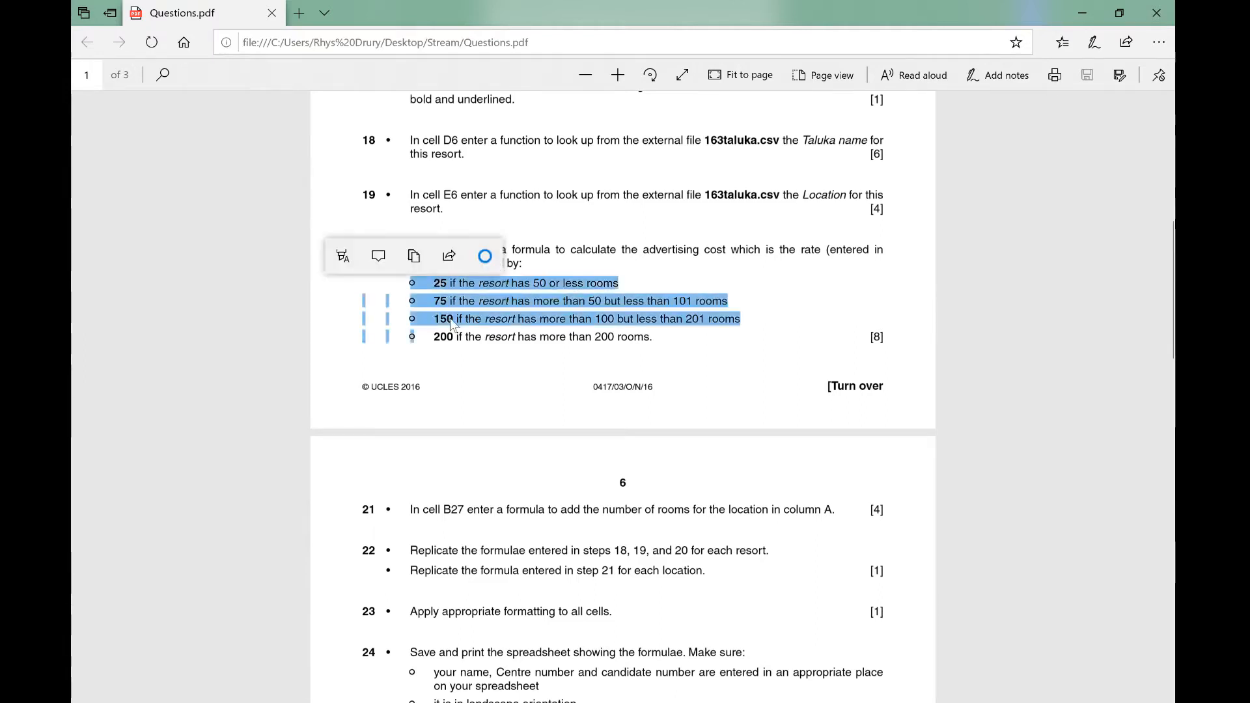
pyautogui.click(454, 327)
pyautogui.moveTo(413, 337); pyautogui.dragTo(649, 336)
pyautogui.hotkey('alt', 'Tab')
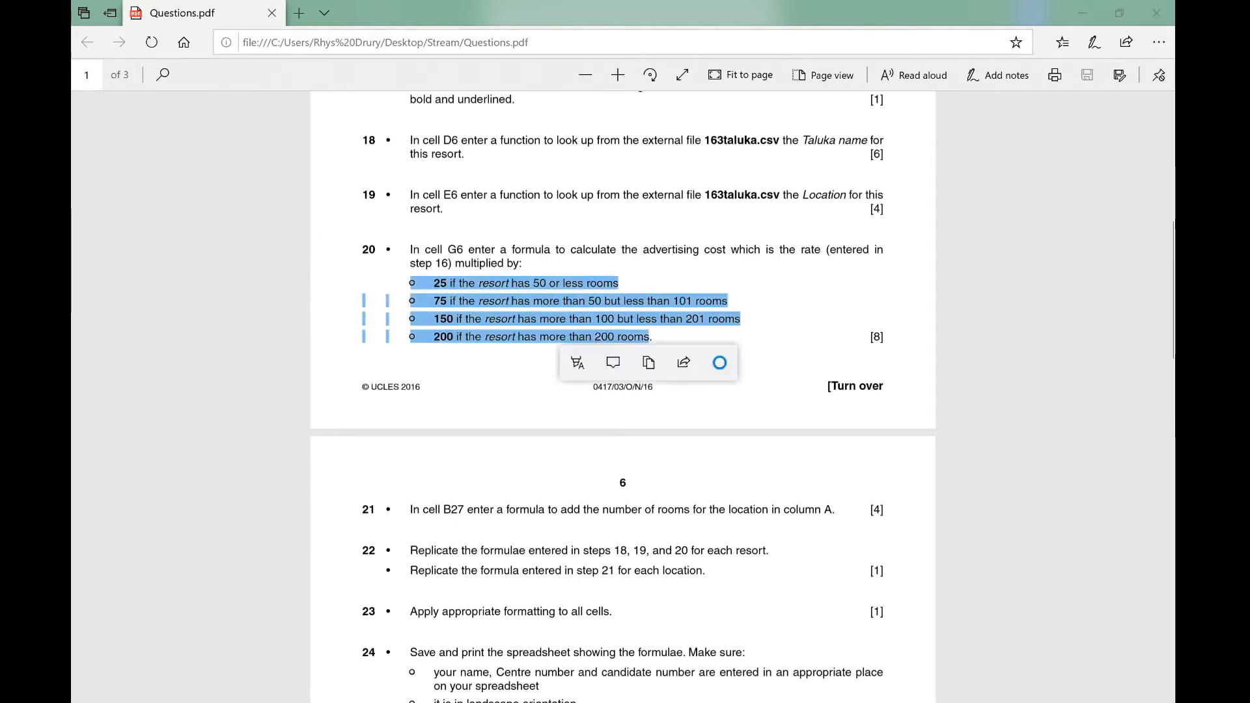
pyautogui.moveTo(724, 702)
pyautogui.click(811, 648)
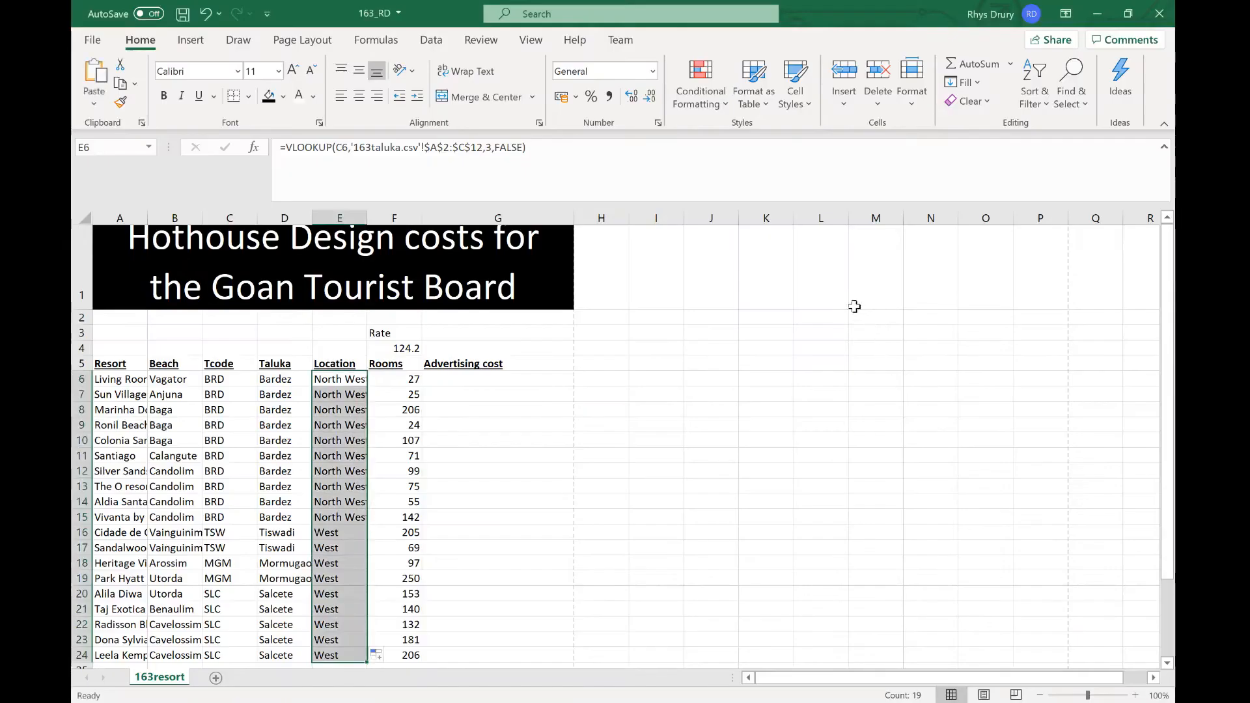
pyautogui.write('• 25 if the resort has 50 or less rooms  • • 75 if the resort has more than 50 but less than 101 rooms  • • 150 if the resort has more than 100 but less than 201 rooms  • • 200 if the resort has more than 200 rooms')
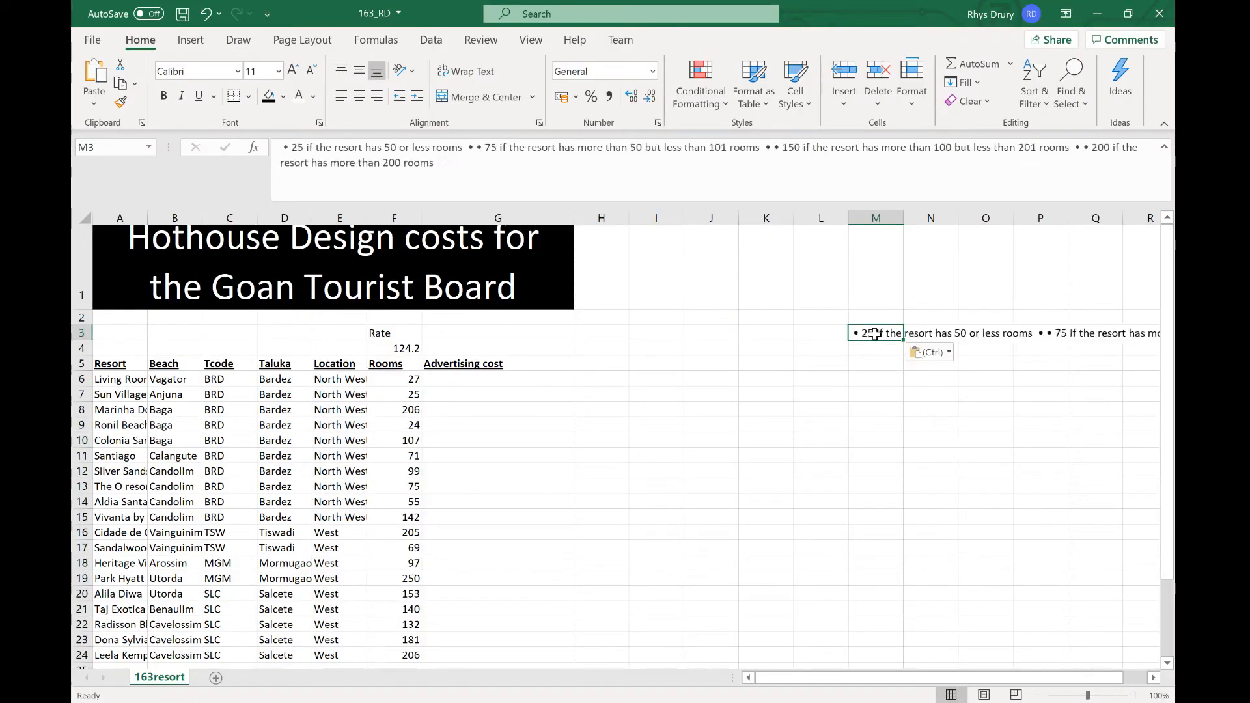
pyautogui.click(774, 515)
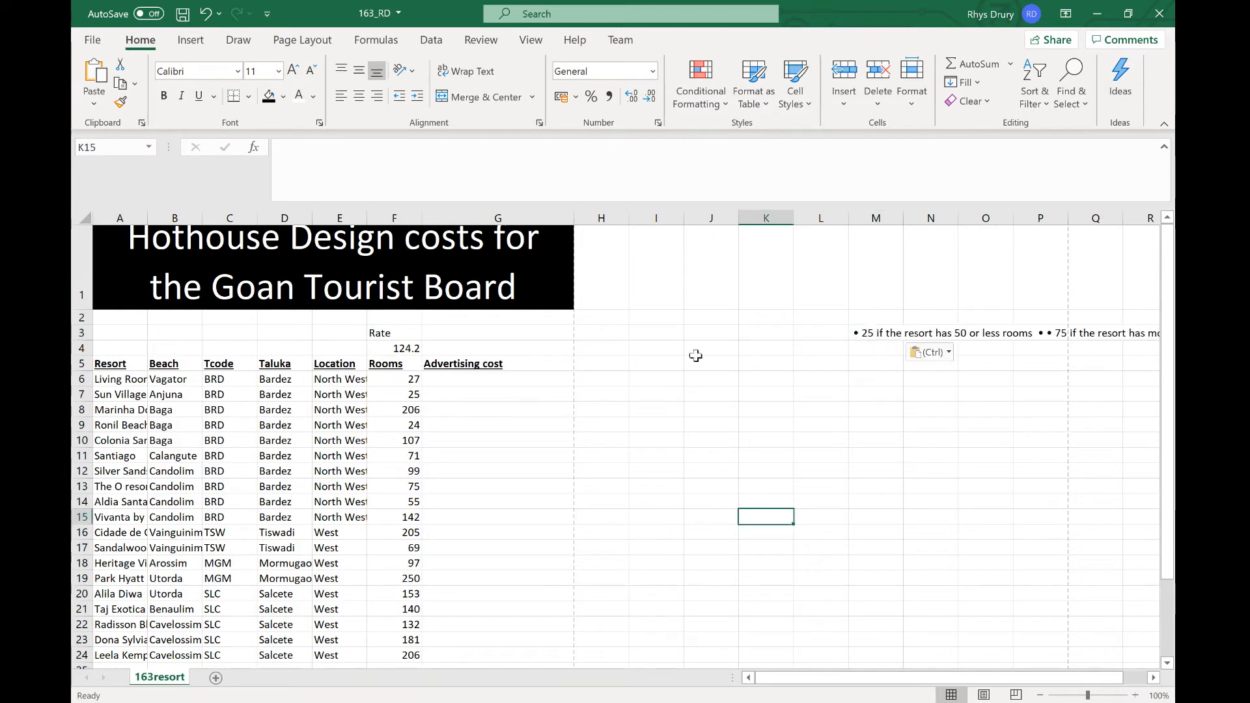
# Step: In G6, enter the formula =IF(F6<=50,F4*2) referencing the rooms and the rate cell
pyautogui.click(456, 382)
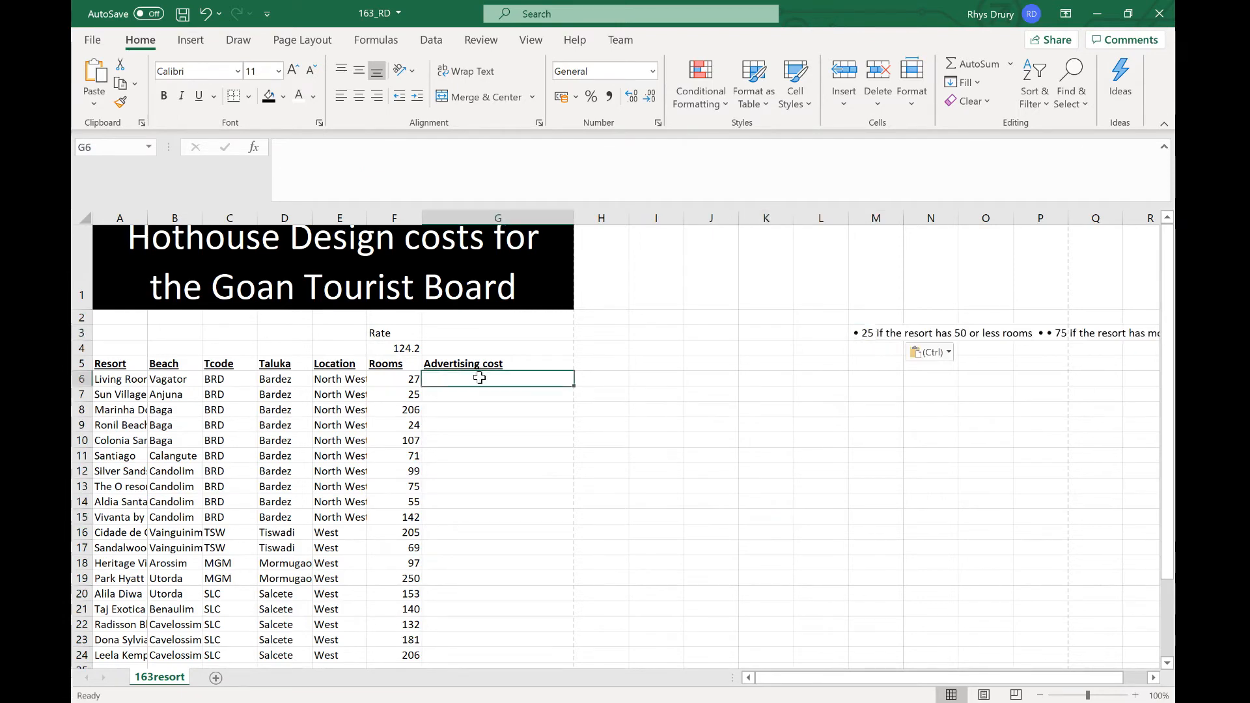
pyautogui.write('=if(')
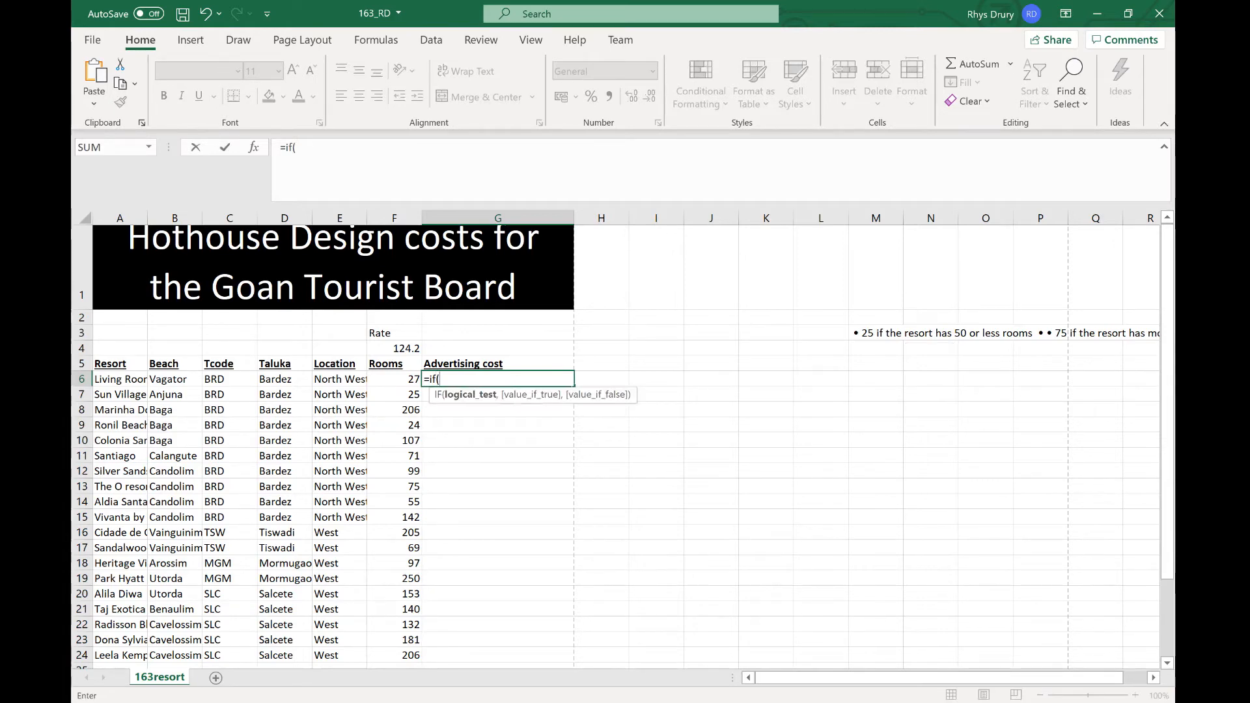
pyautogui.click(394, 381)
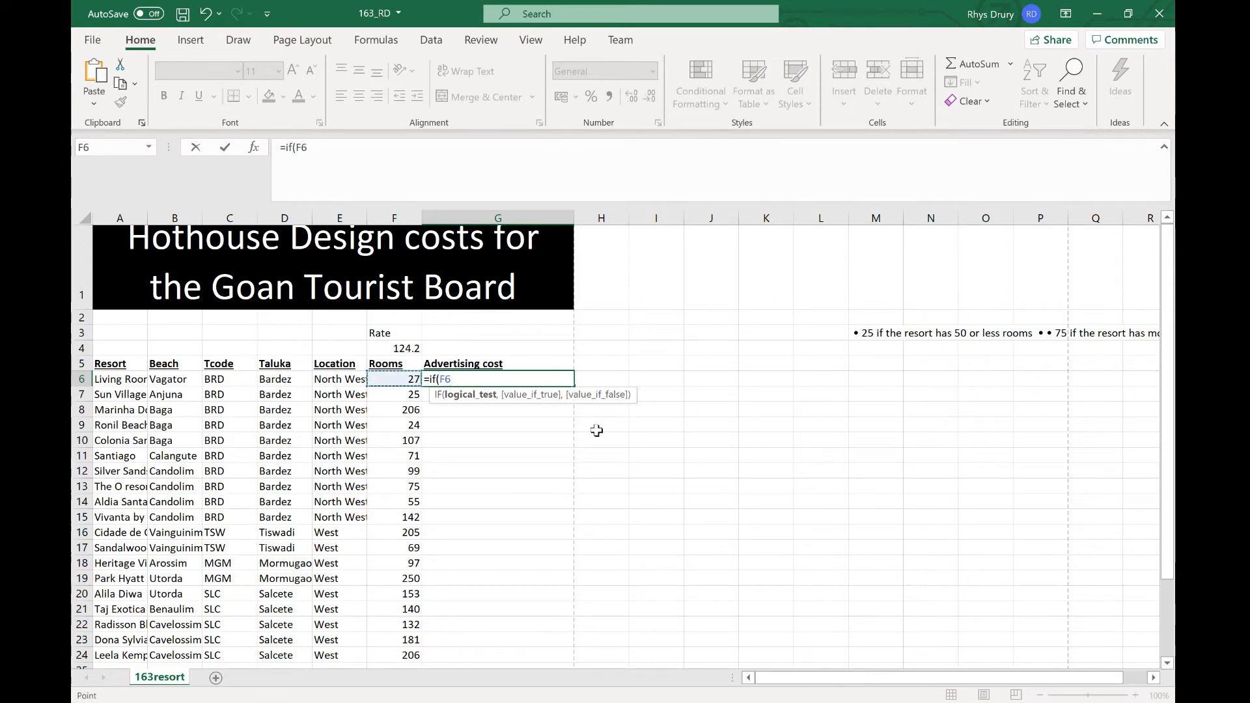
pyautogui.write('<=50')
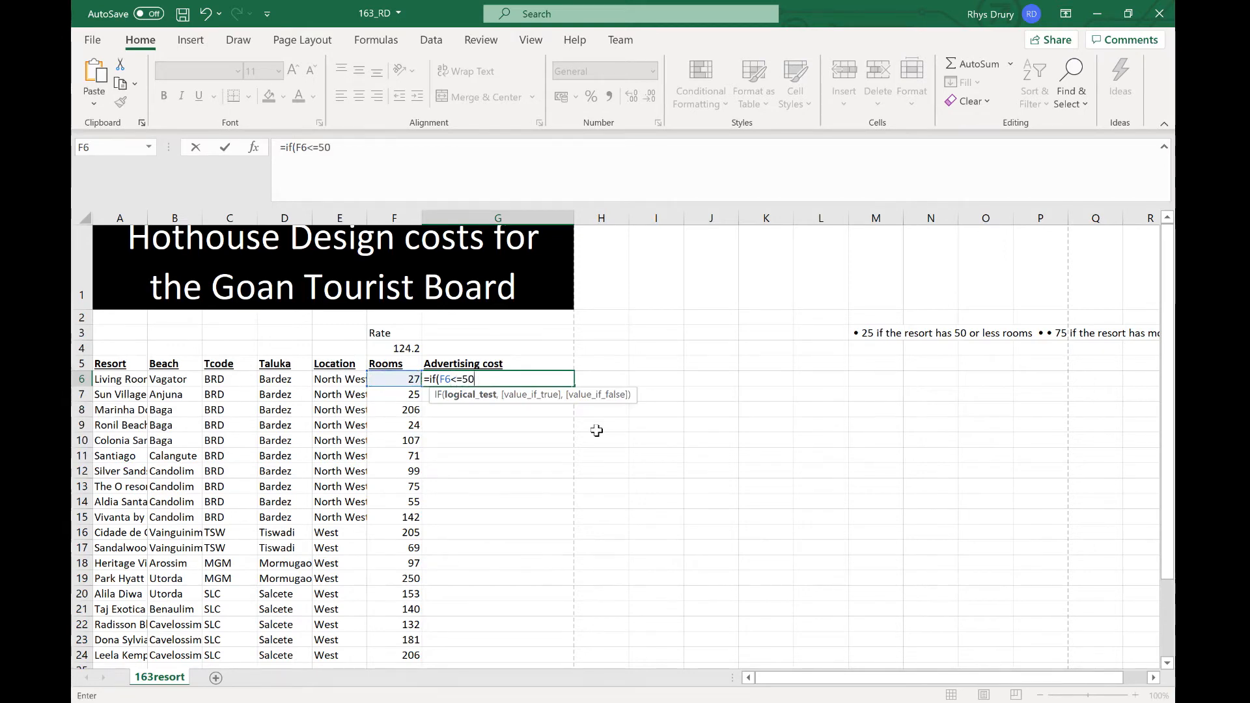
pyautogui.write(',')
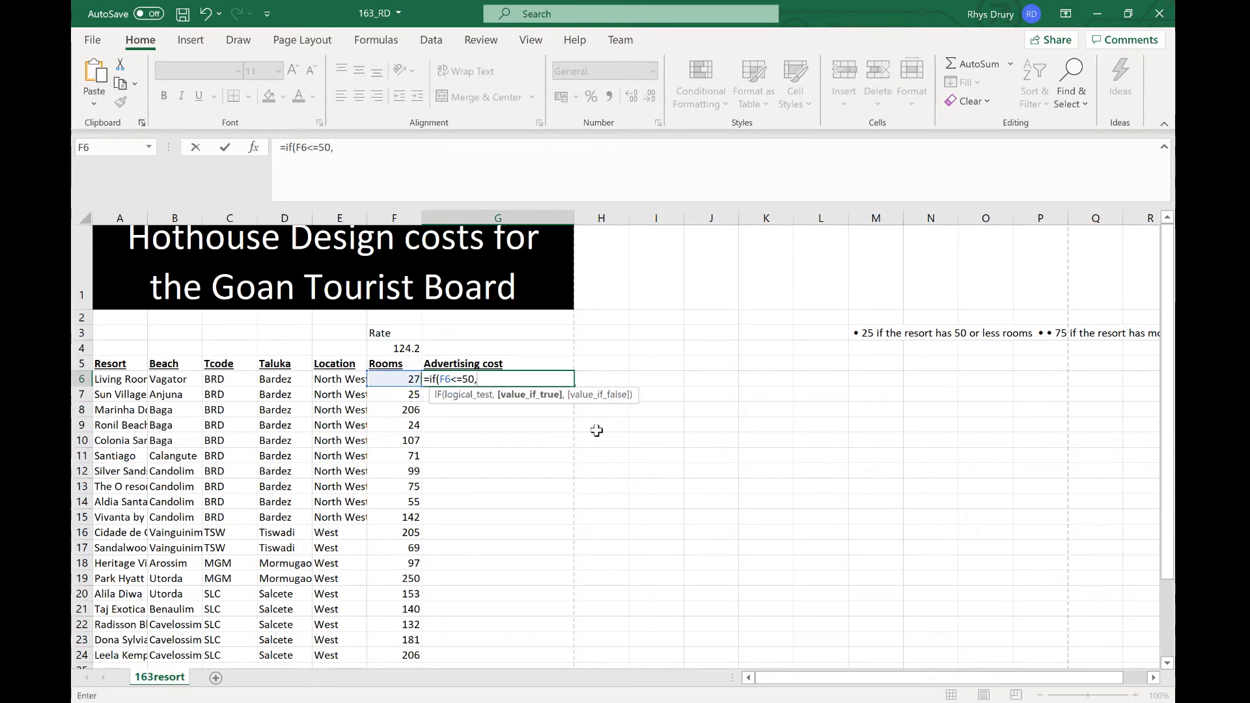
pyautogui.click(410, 347)
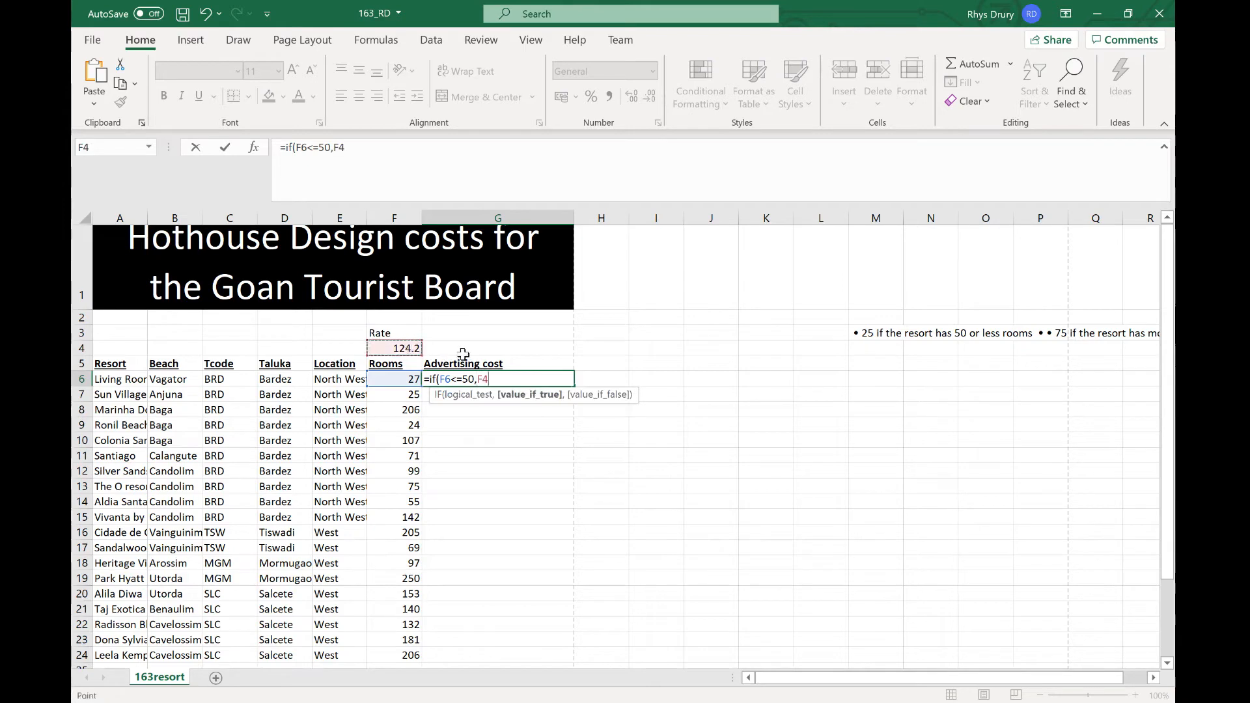
pyautogui.write('*2)')
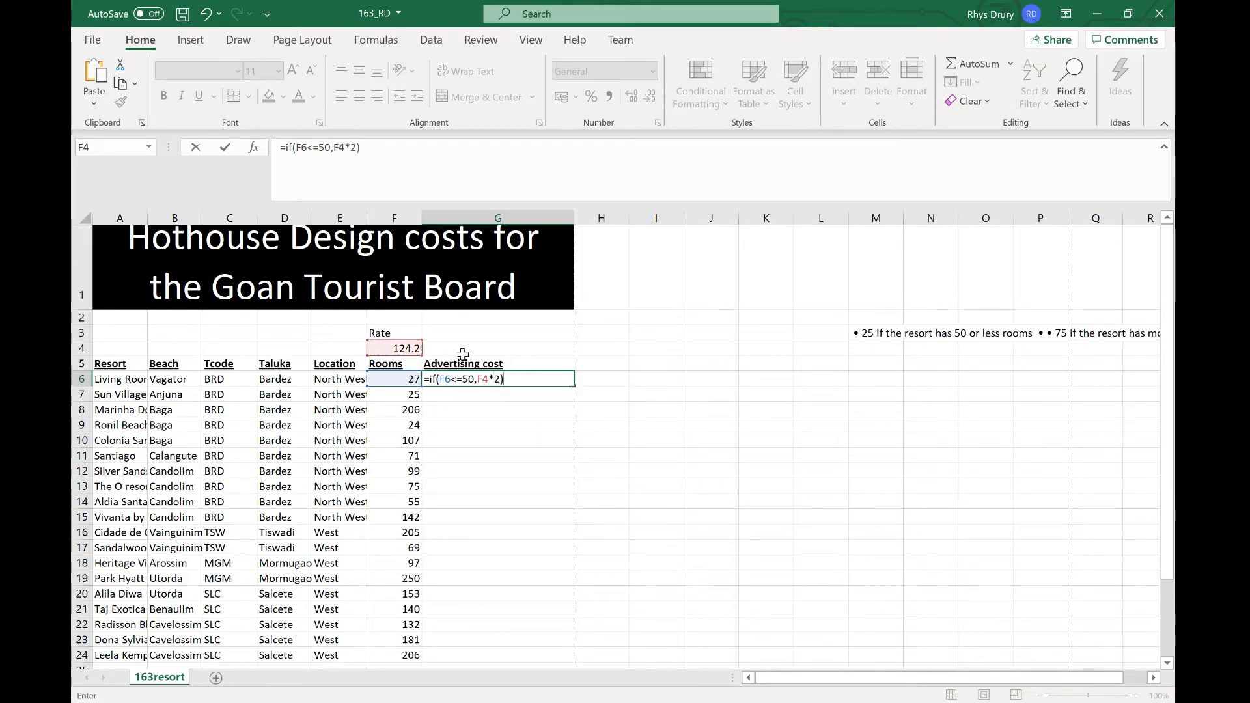
pyautogui.press('Return')
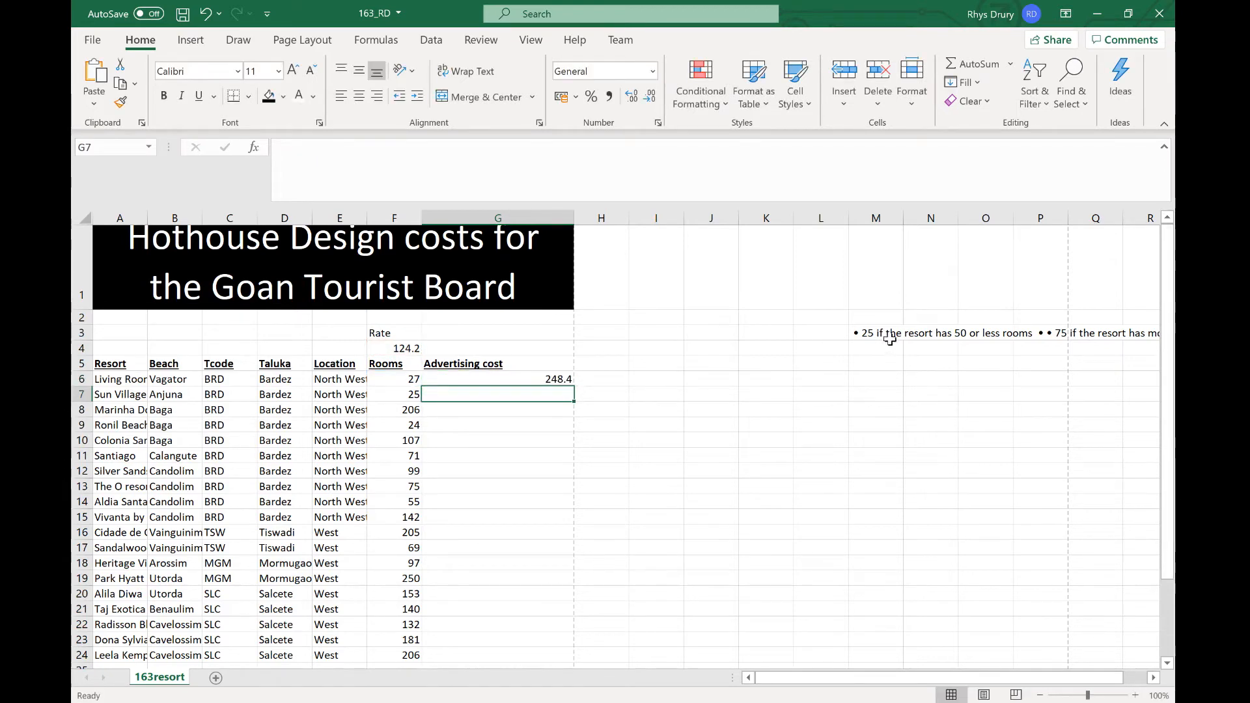
# Step: Check the pasted criteria and change the G6 multiplier so the formula reads =IF(F6<=50,F4*25)
pyautogui.click(893, 332)
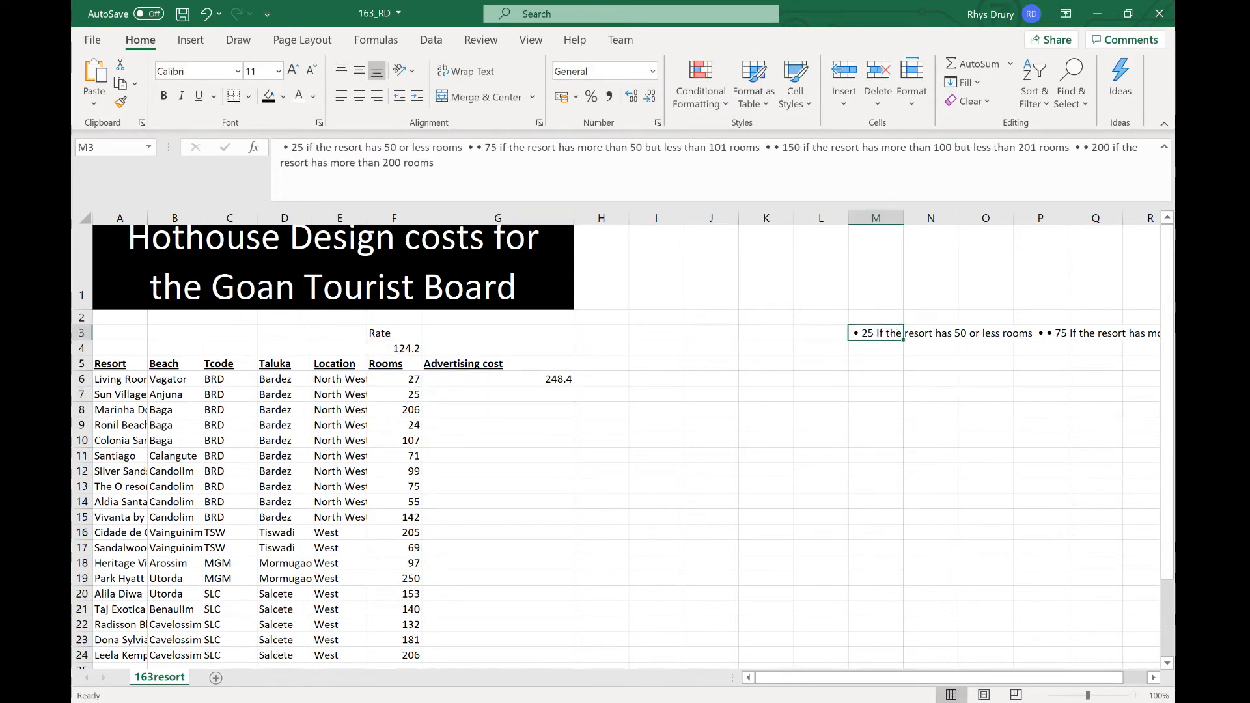
pyautogui.hotkey('alt', 'Tab')
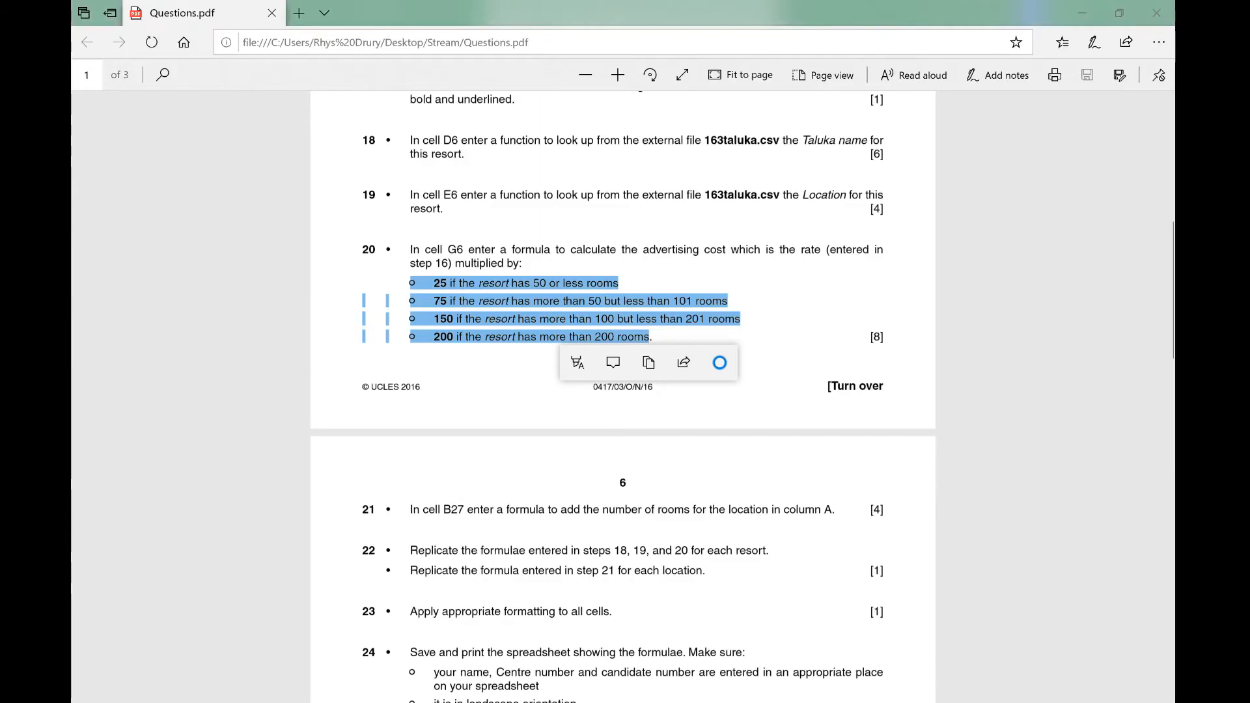
pyautogui.hotkey('alt', 'Tab')
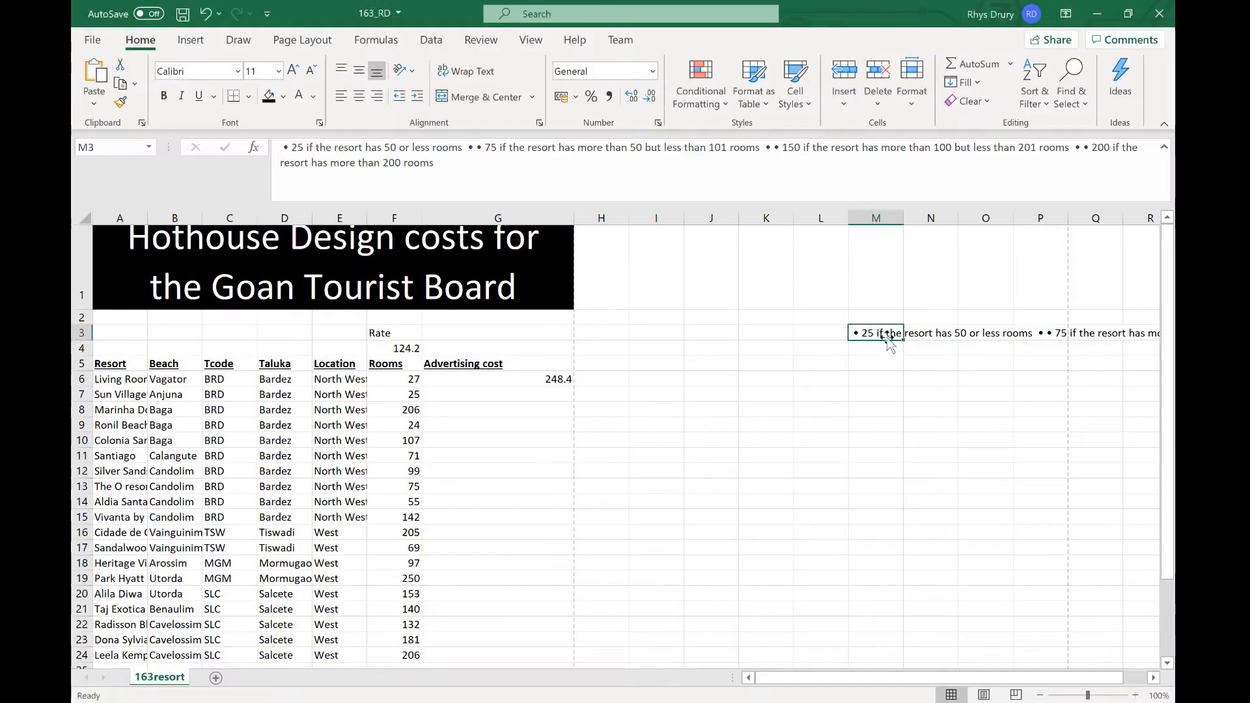
pyautogui.click(515, 379)
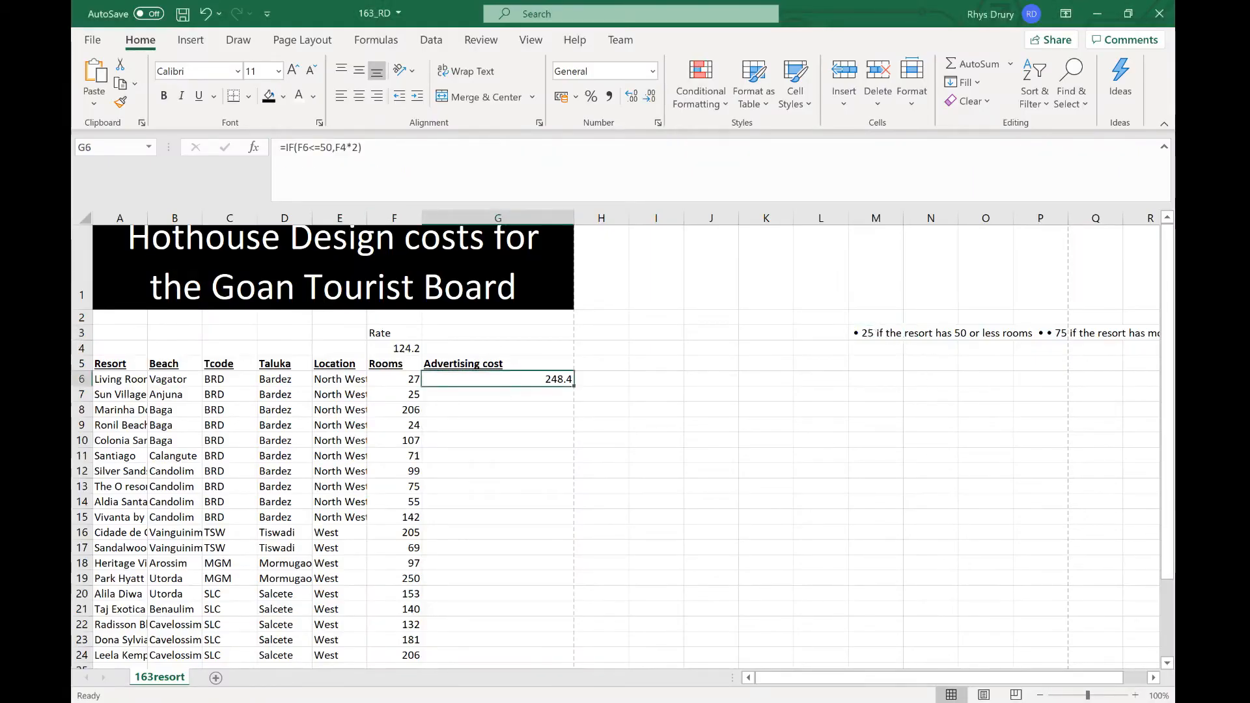
pyautogui.press('F2')
pyautogui.write('5')
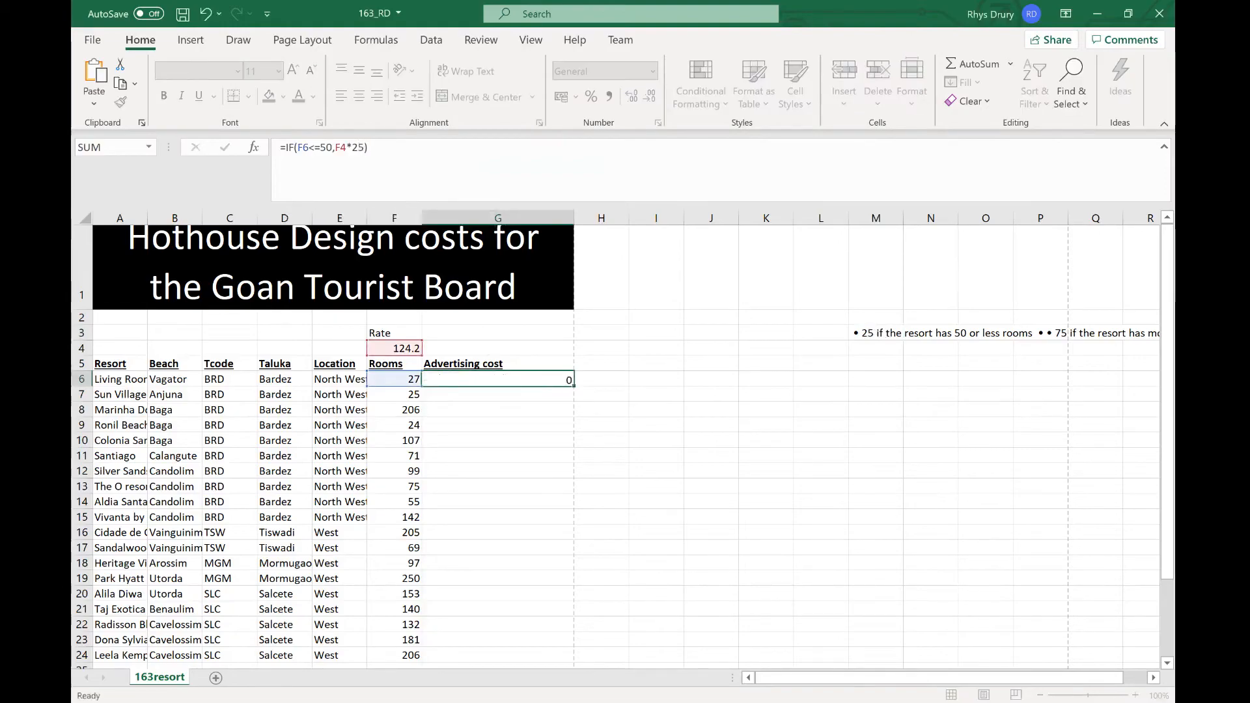
pyautogui.press('Return')
# Step: Extend the G6 formula with a nested IF(F6<101,F4*50) and accept the suggested closing-bracket correction
pyautogui.hotkey('alt', 'Tab')
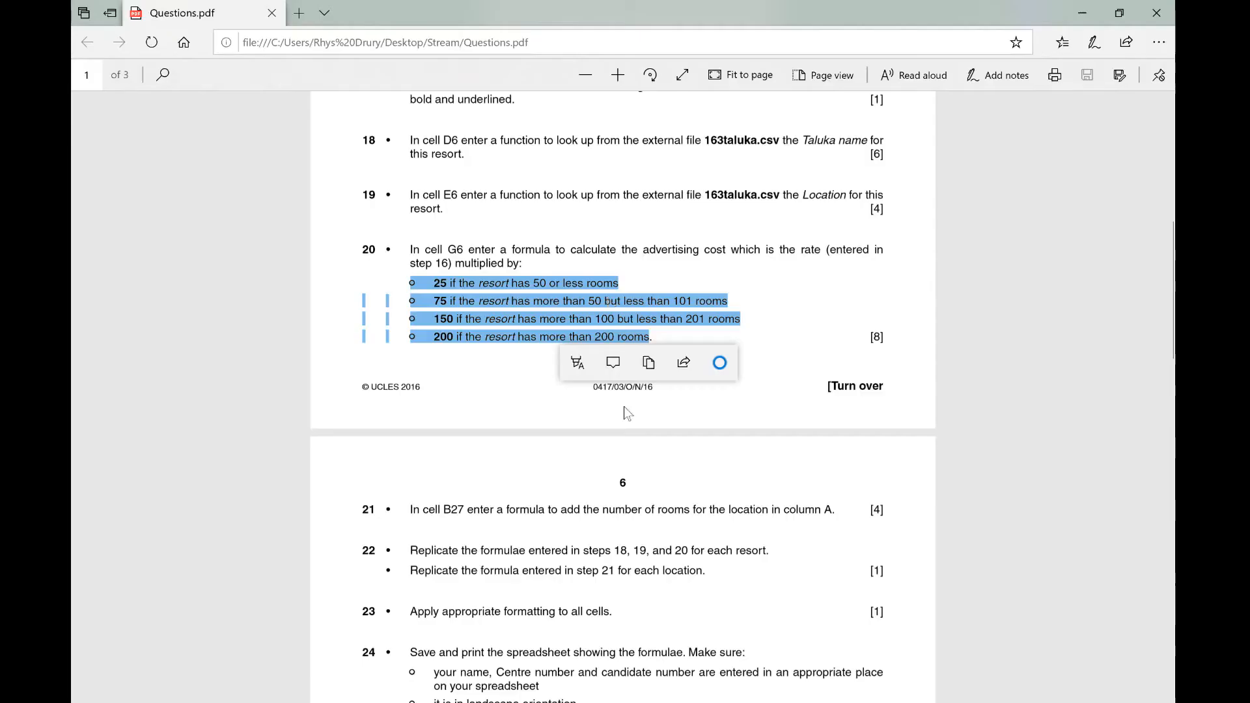
pyautogui.click(624, 407)
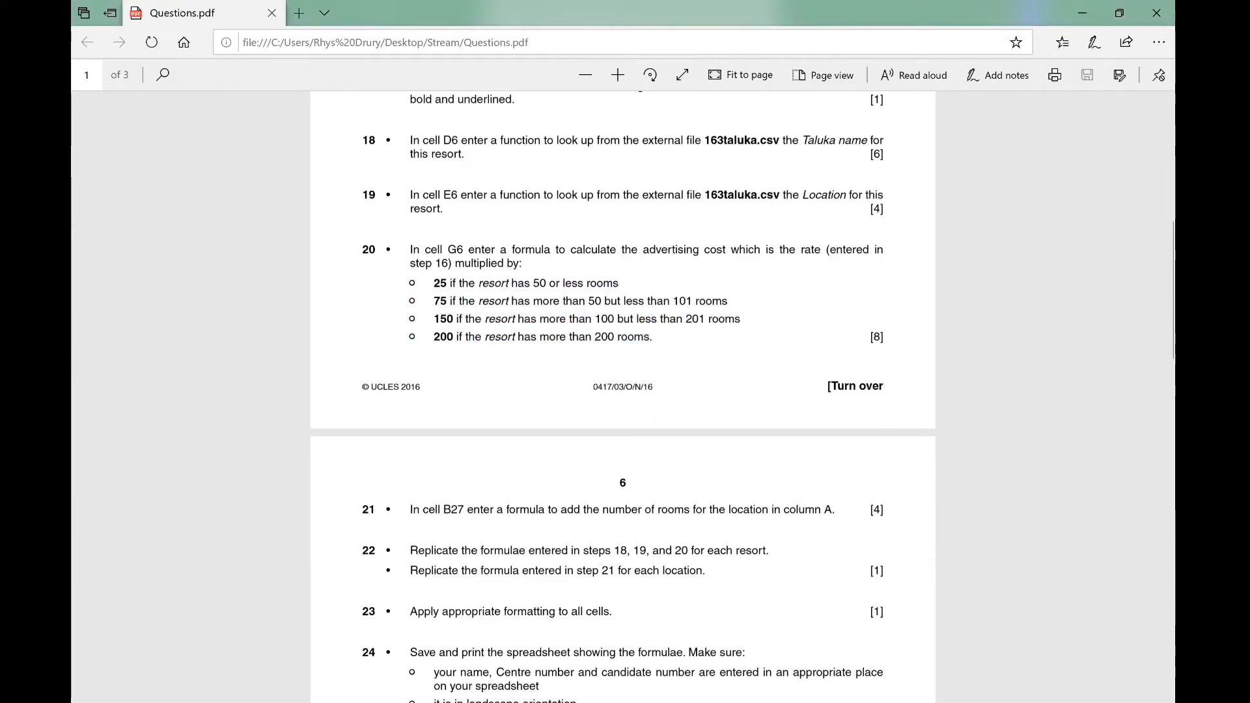
pyautogui.hotkey('alt', 'Tab')
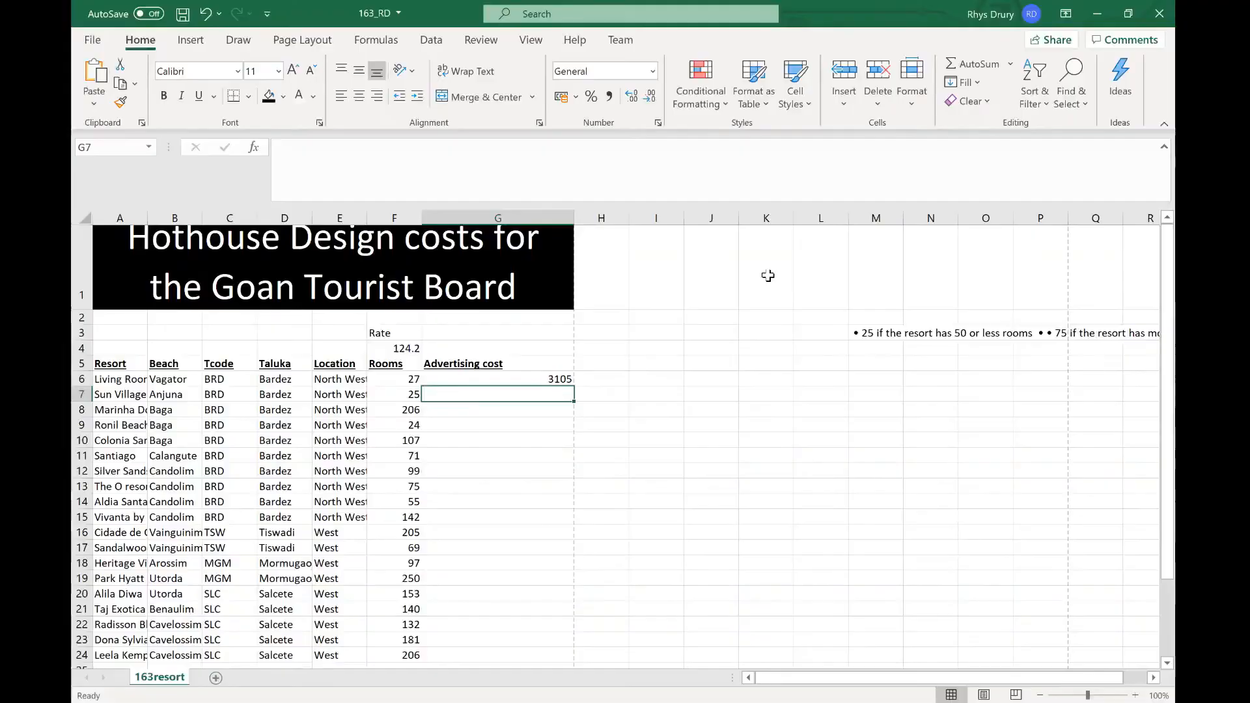
pyautogui.click(515, 381)
pyautogui.hotkey('alt', 'Tab')
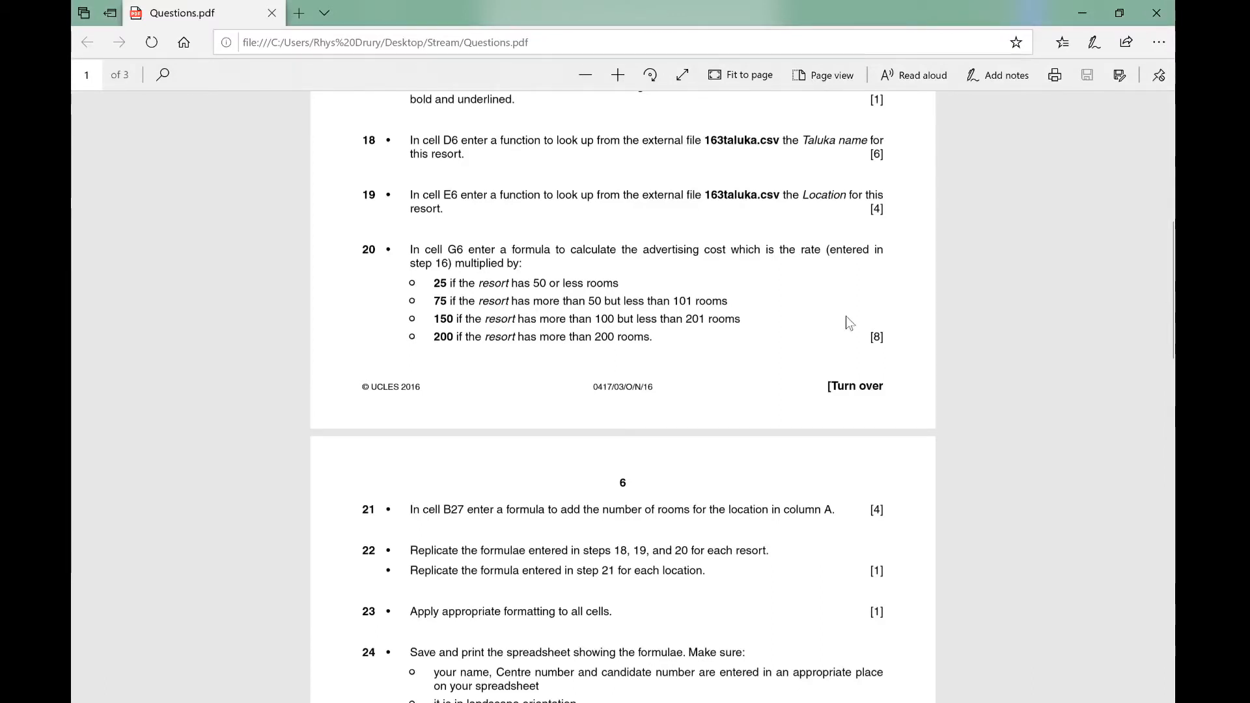
pyautogui.hotkey('alt', 'Tab')
pyautogui.press('F2')
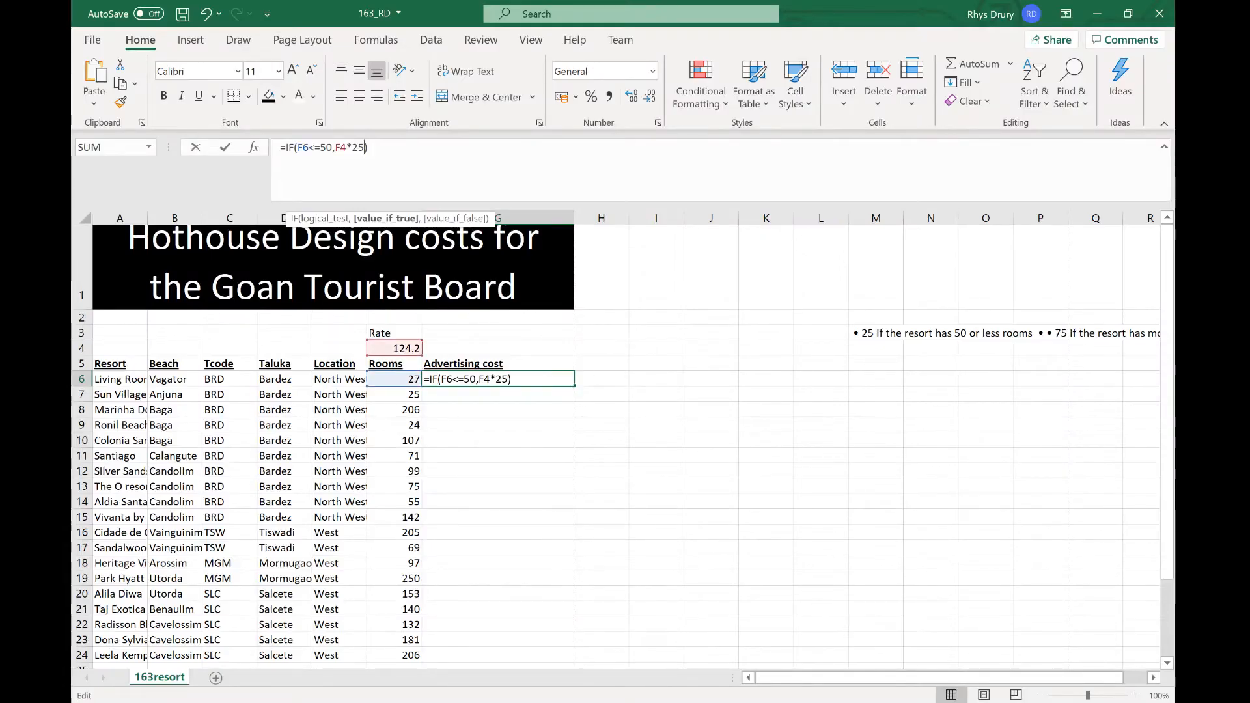
pyautogui.press('Left')
pyautogui.write(',IF(')
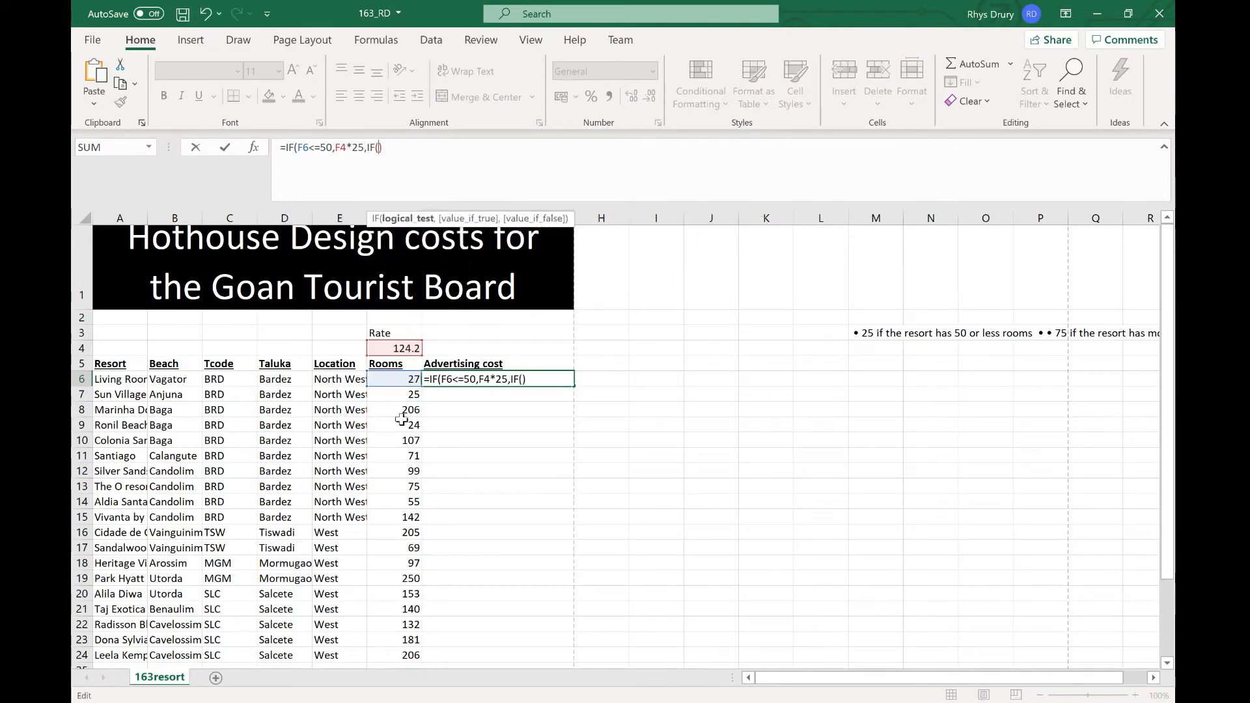
pyautogui.click(397, 379)
pyautogui.write('<101,')
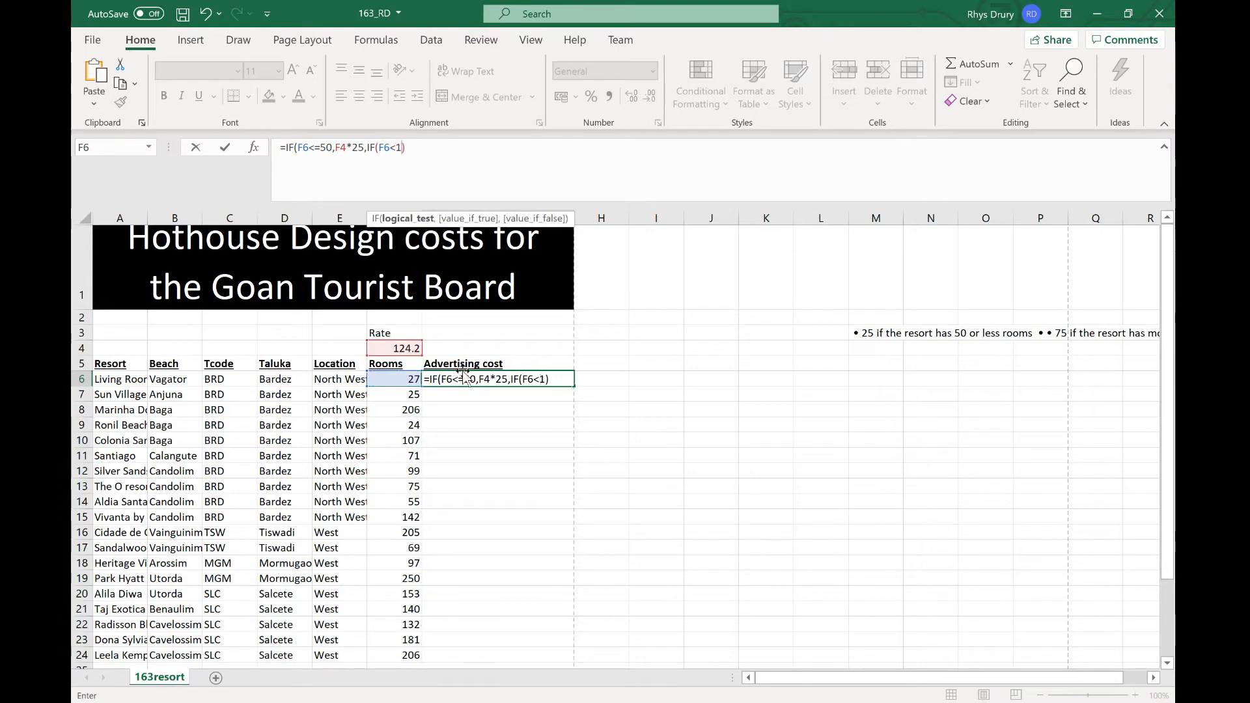
pyautogui.click(411, 377)
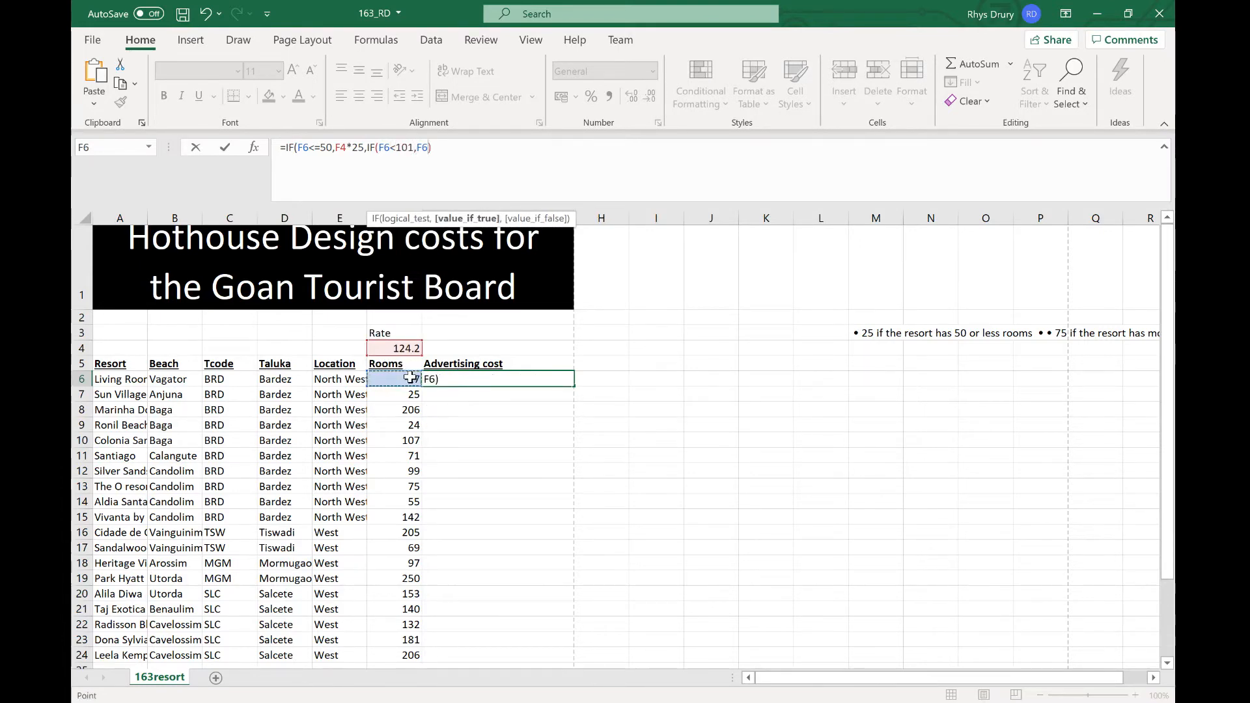
pyautogui.click(407, 350)
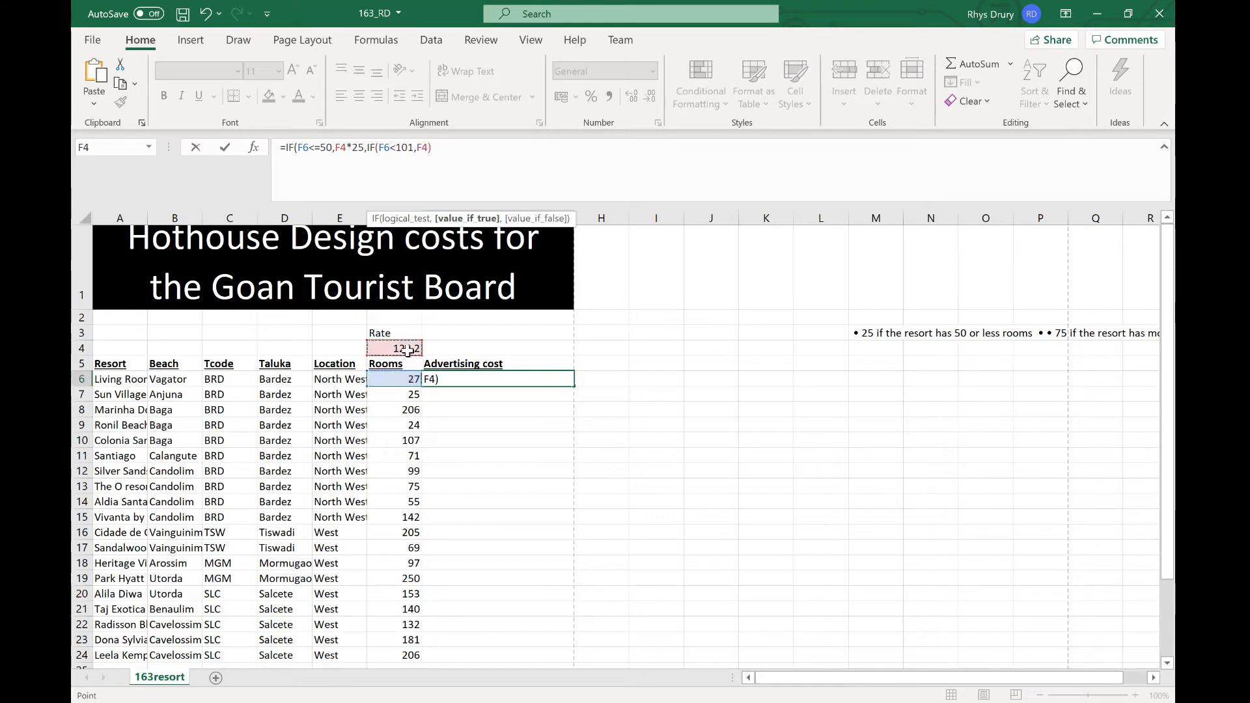
pyautogui.write('*')
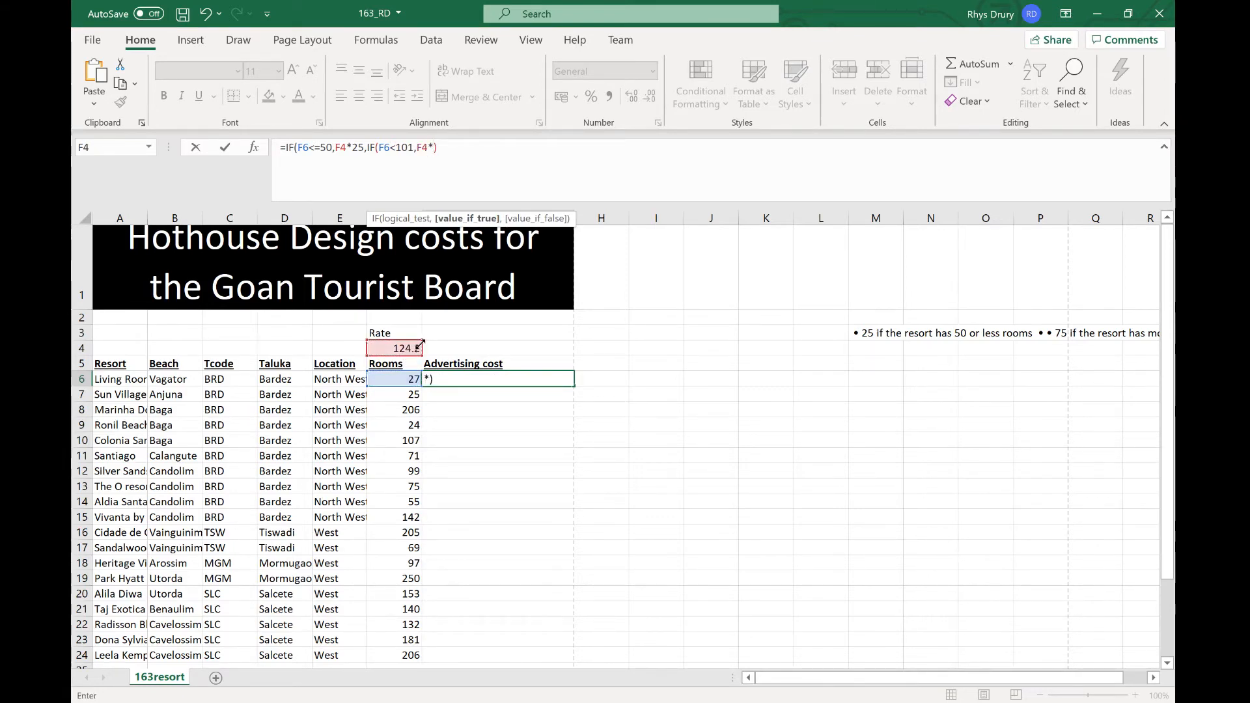
pyautogui.write('50')
pyautogui.press('Return')
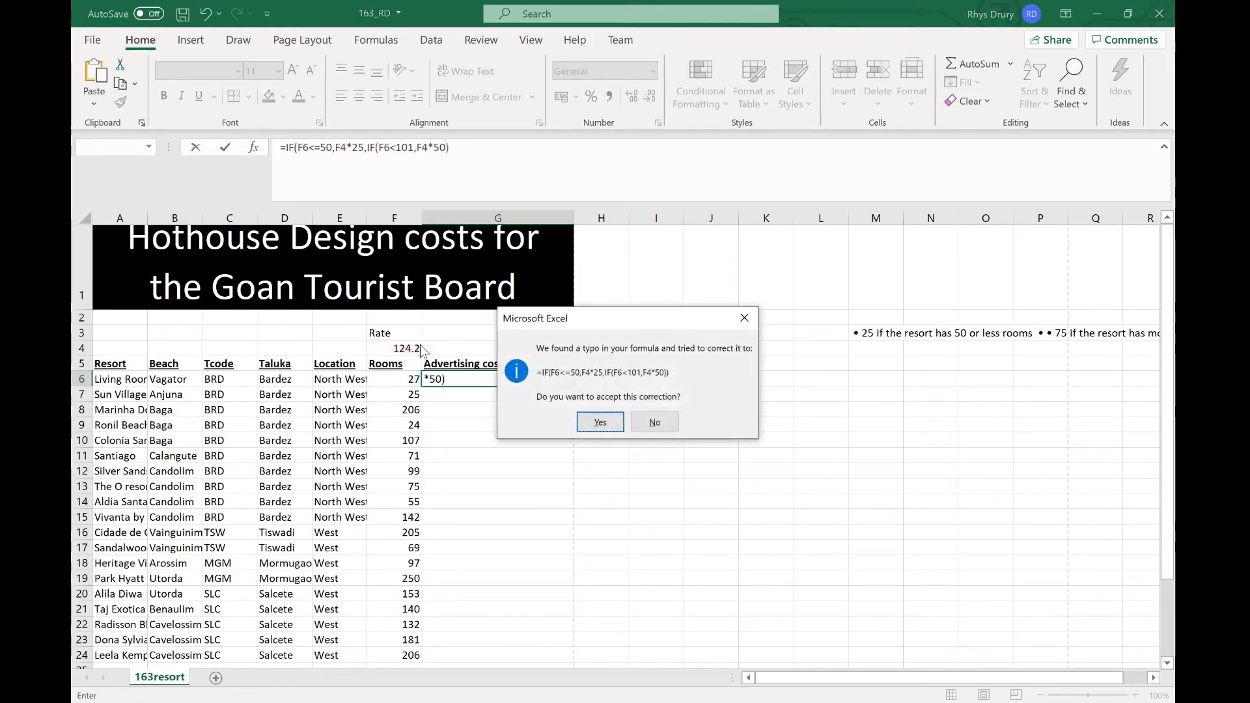
pyautogui.click(591, 416)
# Step: Check the criteria in the Questions PDF, then change the nested multiplier in the G6 formula to F4*75 and add a further argument
pyautogui.hotkey('alt', 'Tab')
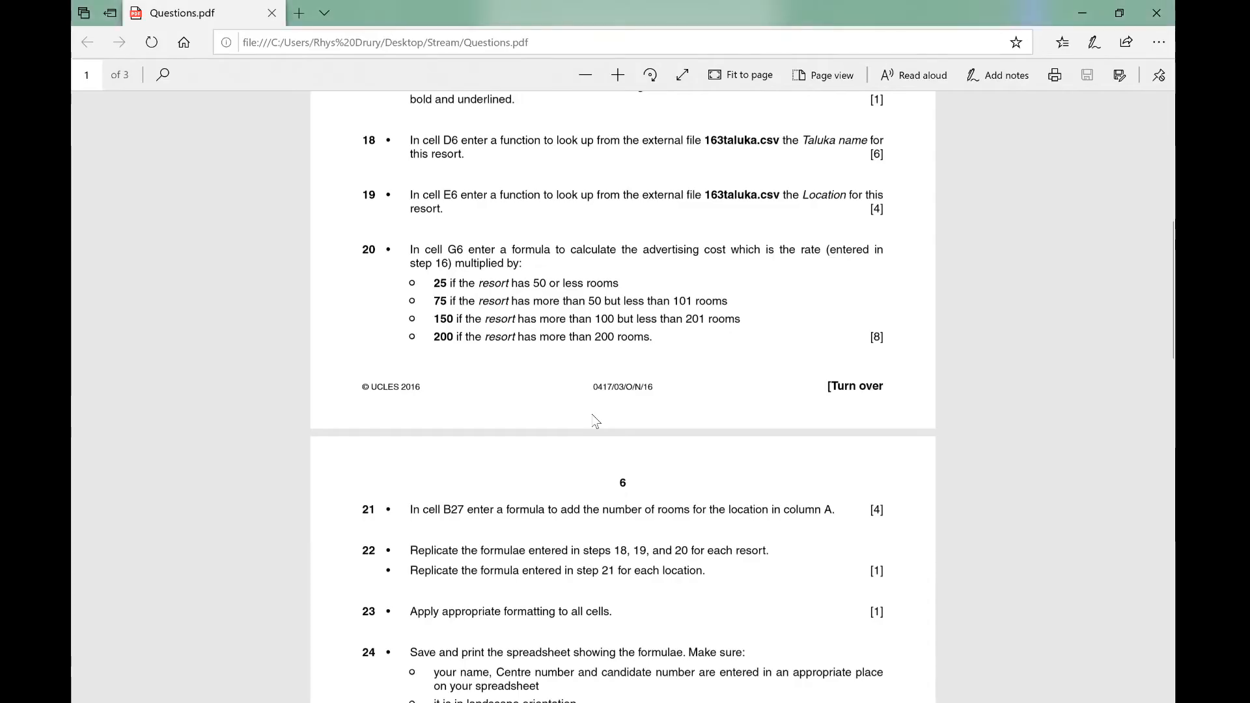
pyautogui.hotkey('alt', 'Tab')
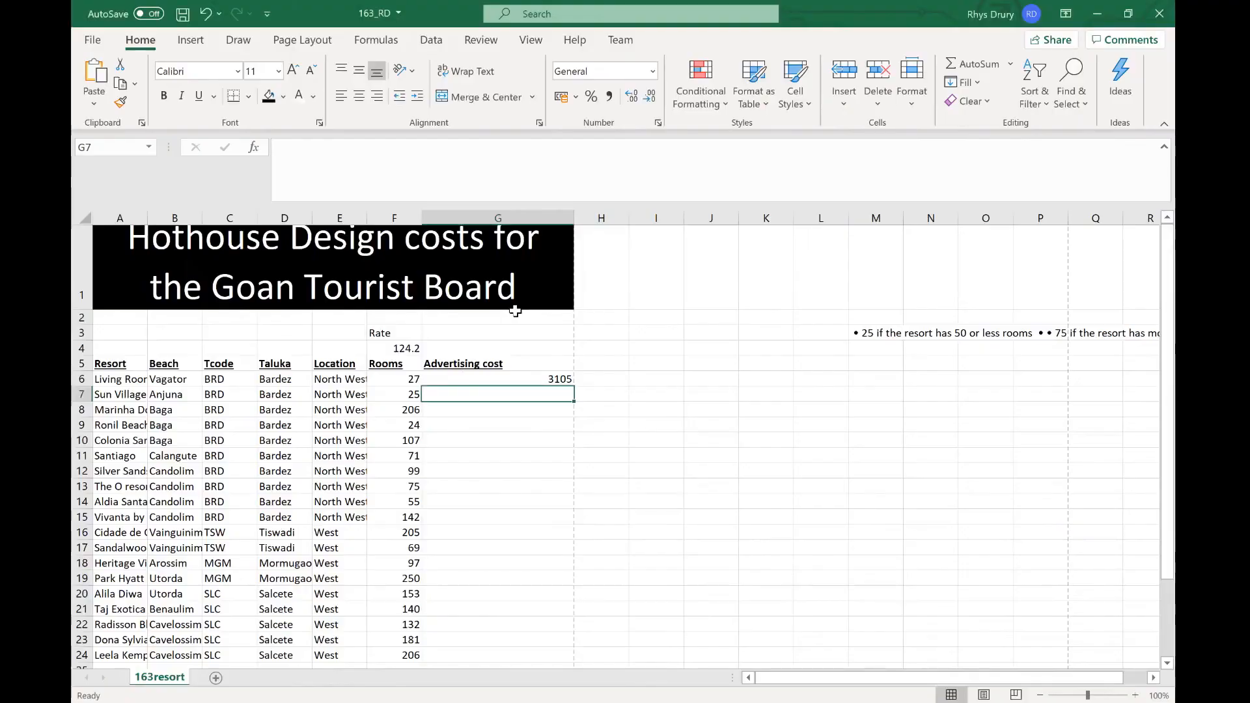
pyautogui.click(482, 379)
pyautogui.click(450, 147)
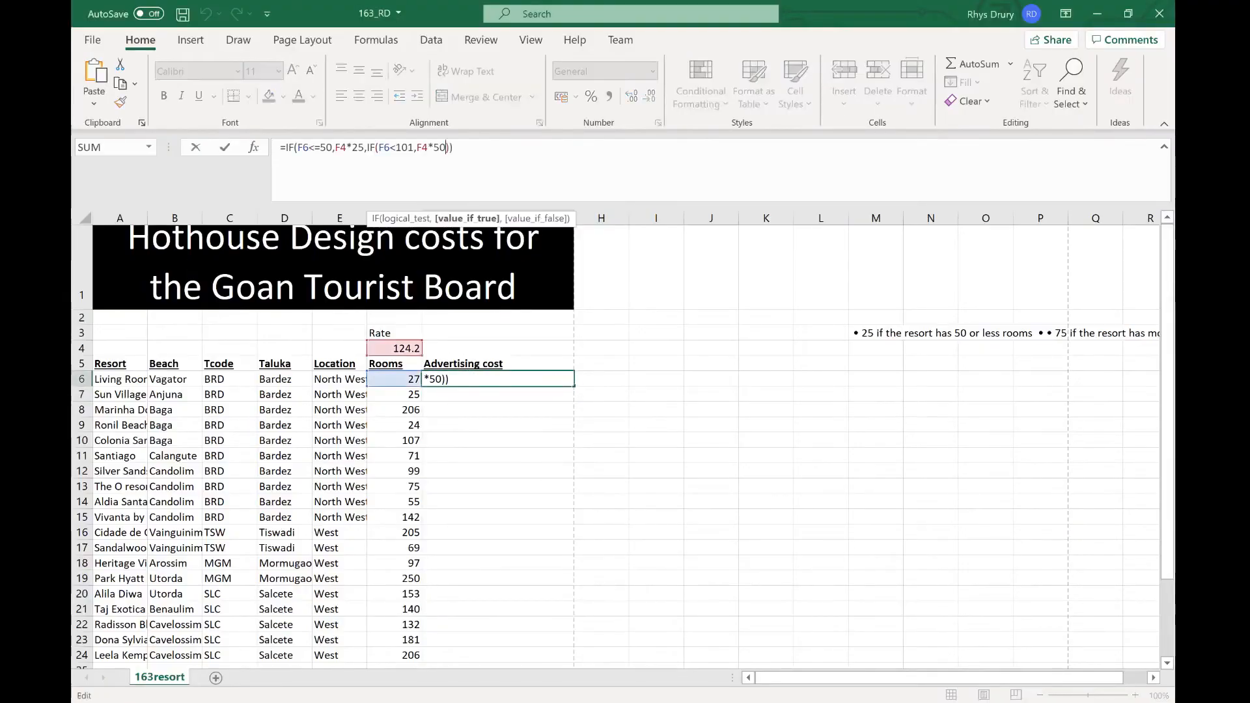
pyautogui.press('BackSpace')
pyautogui.press('BackSpace')
pyautogui.write('75,')
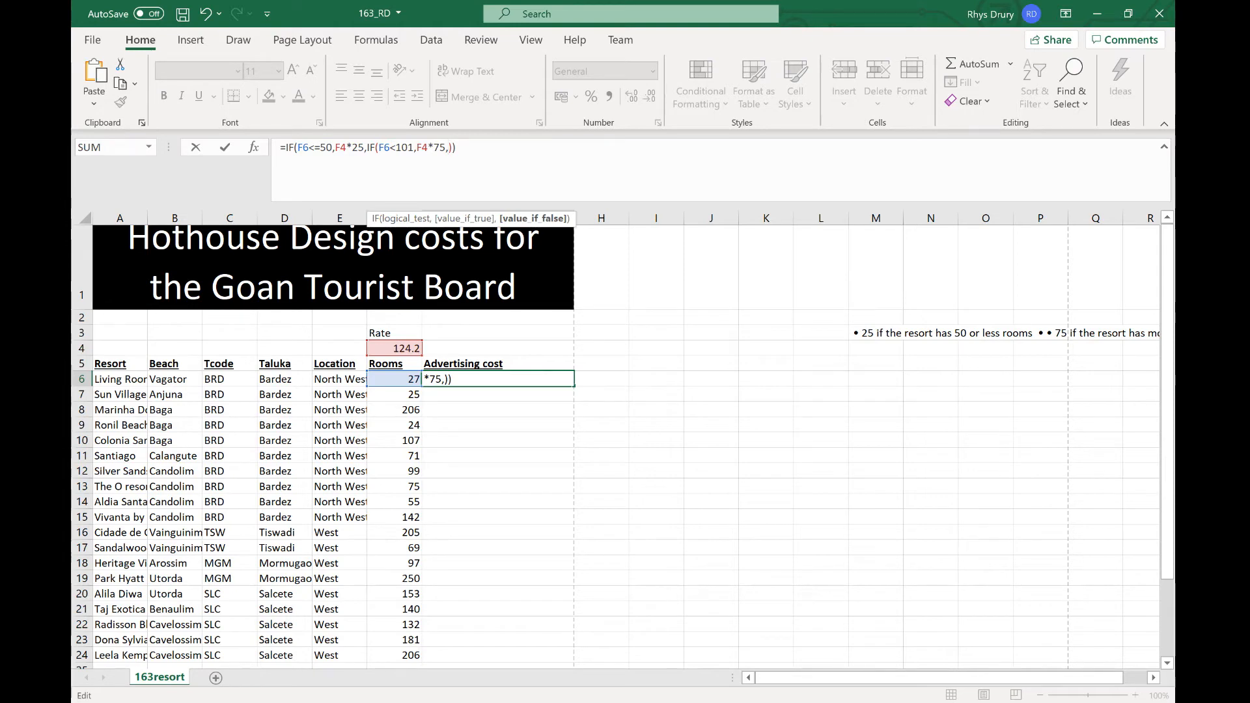
# Step: Add the condition F6<201 with the result F4*150 to the G6 formula, checking the criteria in the PDF
pyautogui.click(384, 381)
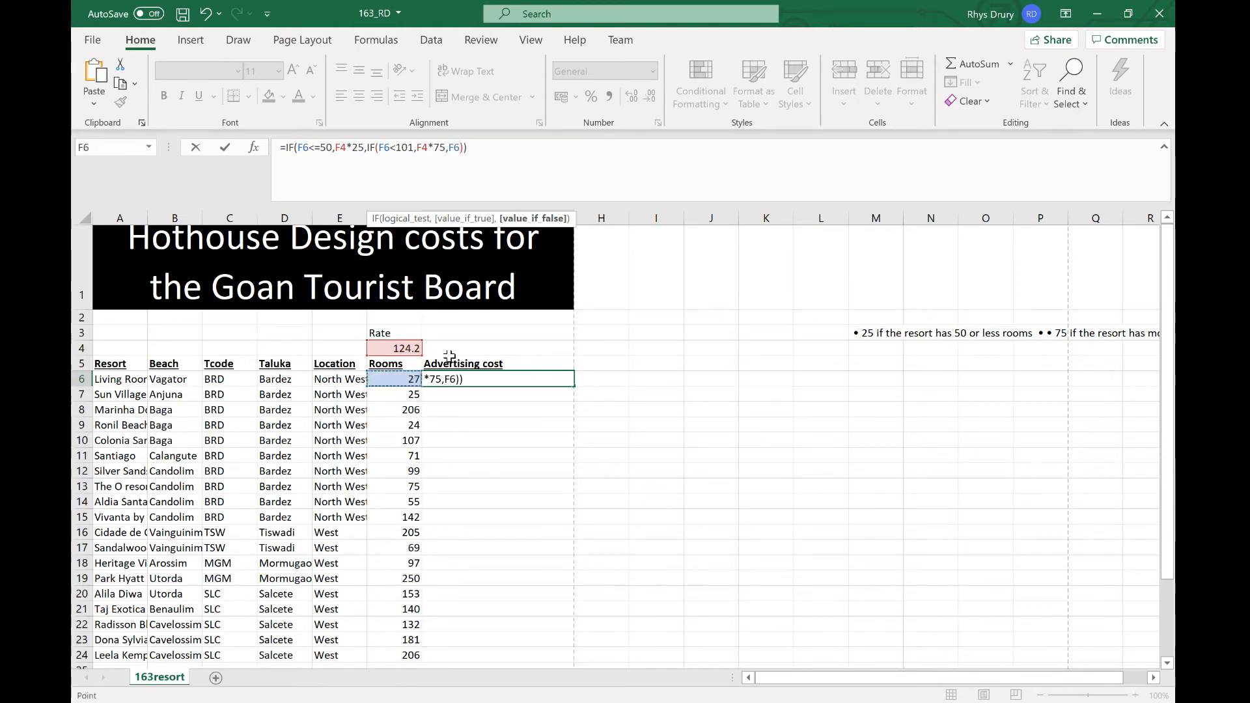
pyautogui.write('<')
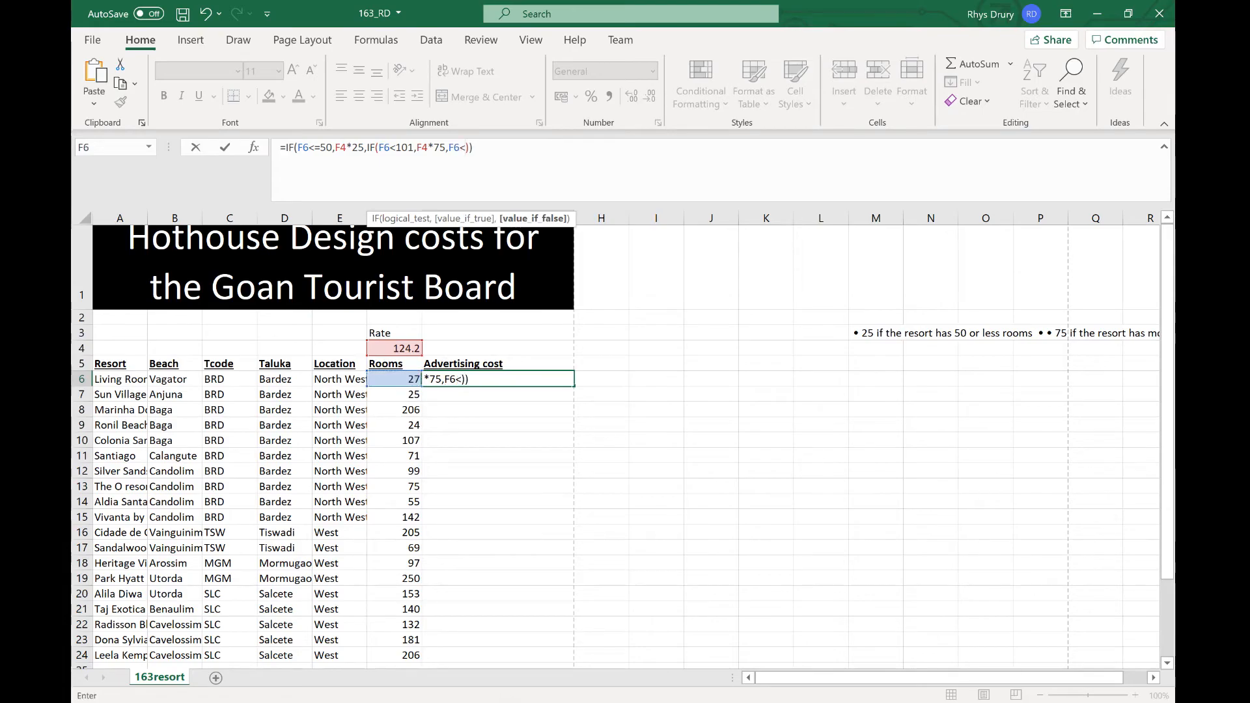
pyautogui.hotkey('alt', 'Tab')
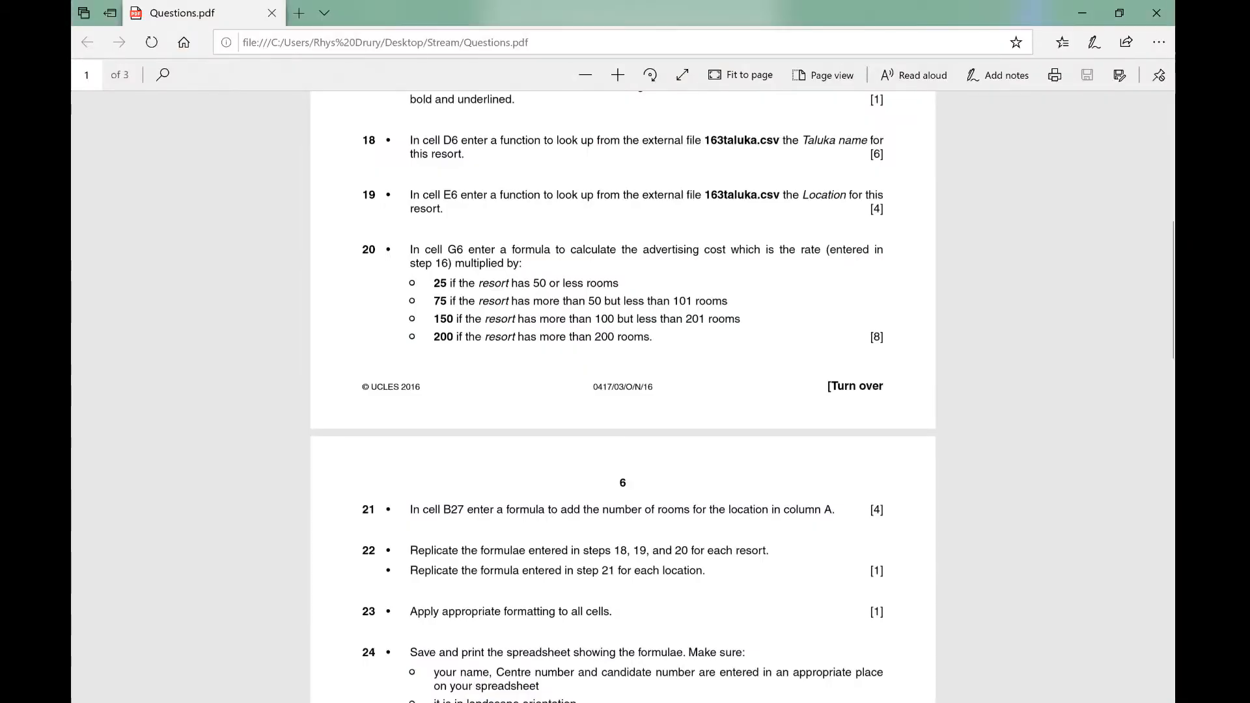
pyautogui.hotkey('alt', 'Tab')
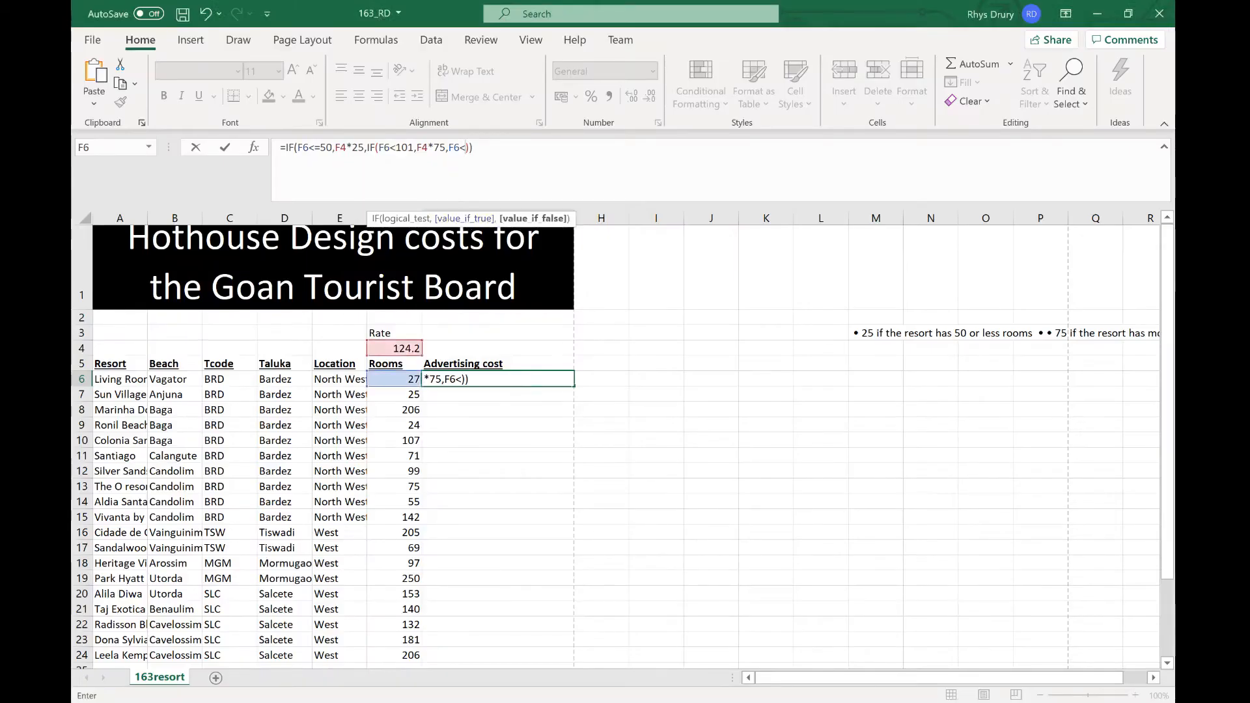
pyautogui.write('201')
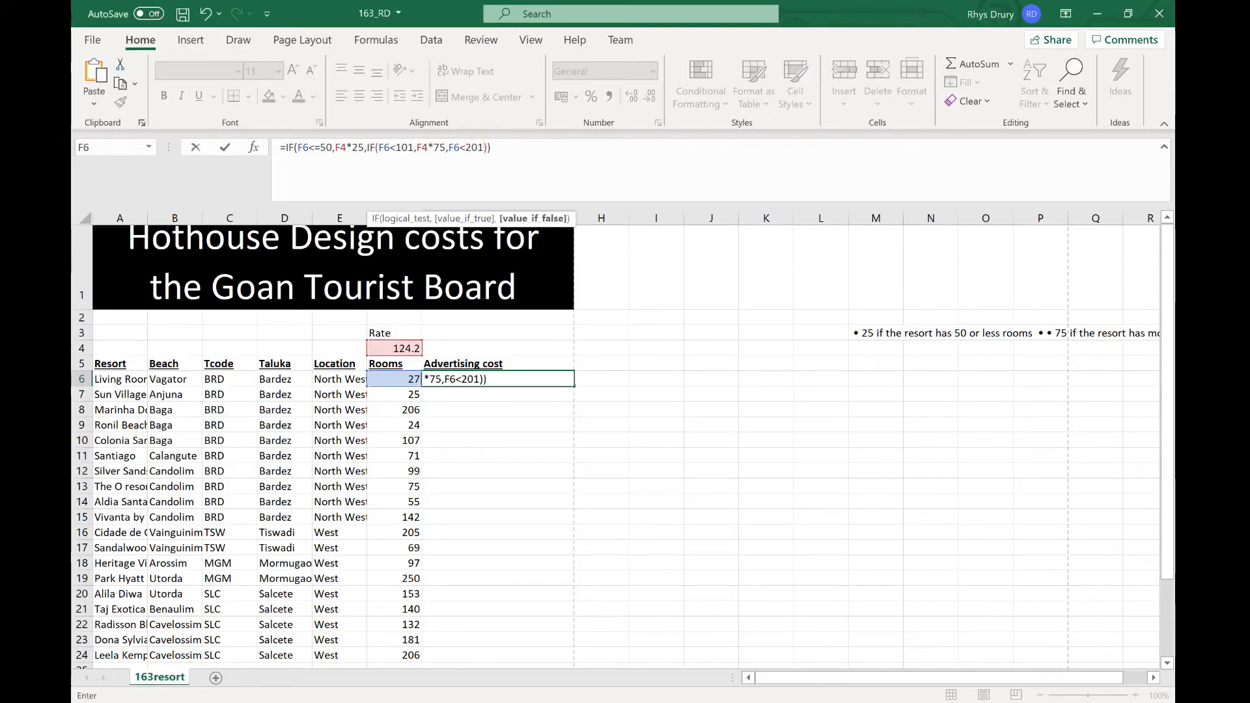
pyautogui.write(',')
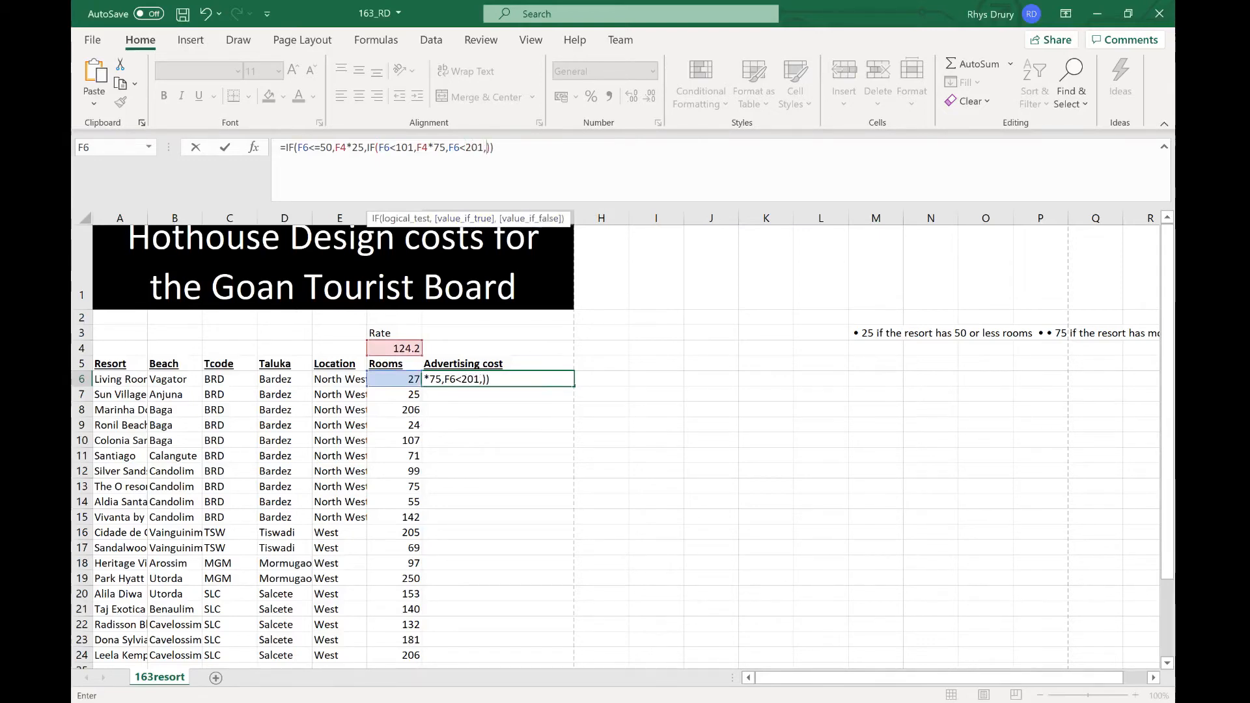
pyautogui.click(409, 351)
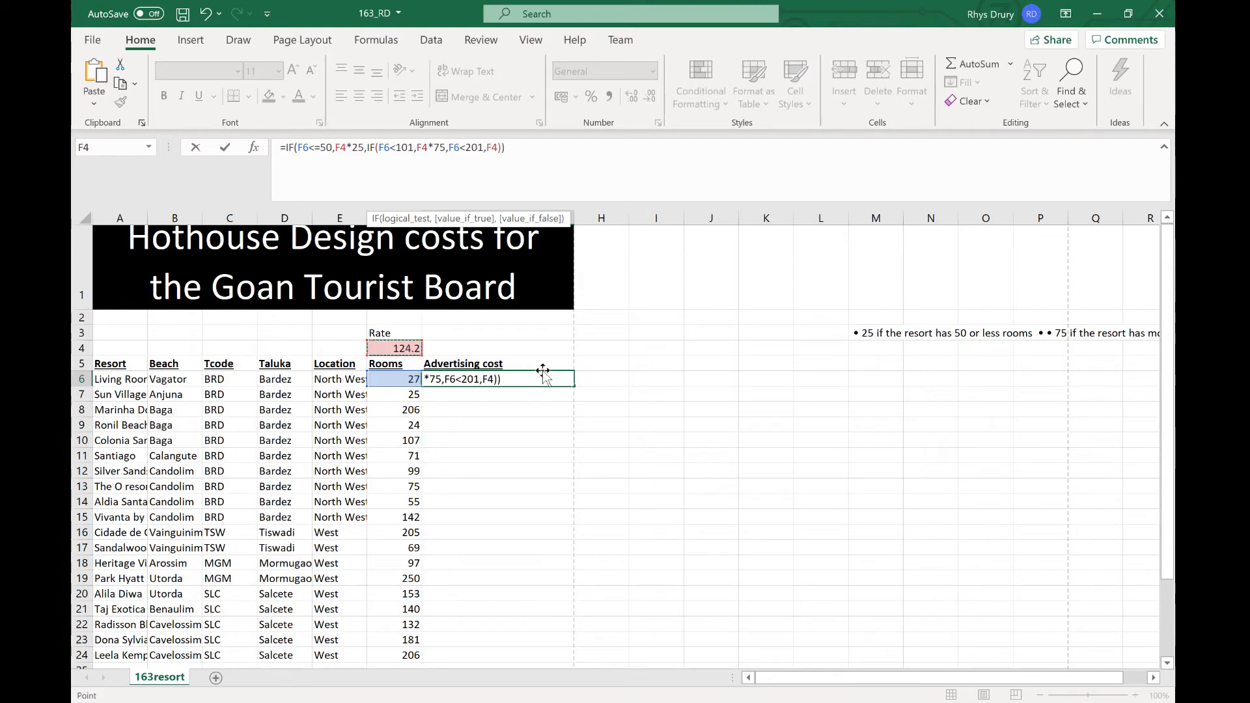
pyautogui.hotkey('alt', 'Tab')
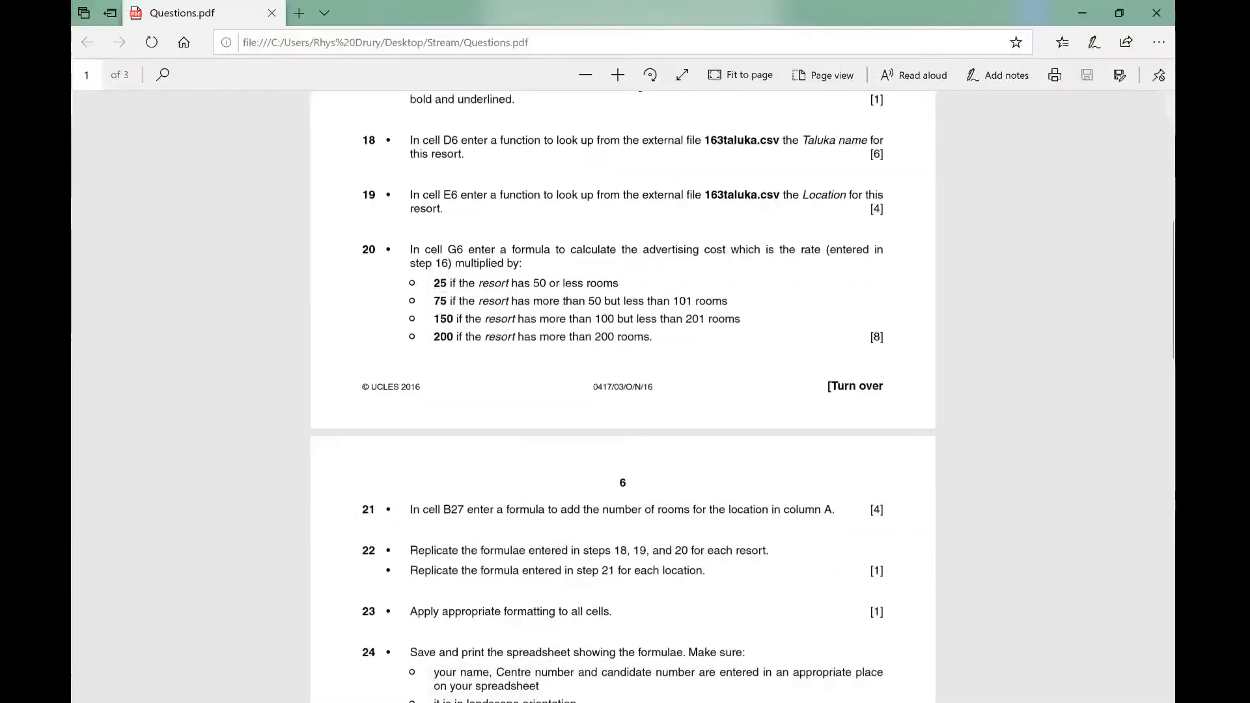
pyautogui.hotkey('alt', 'Tab')
pyautogui.write('*150')
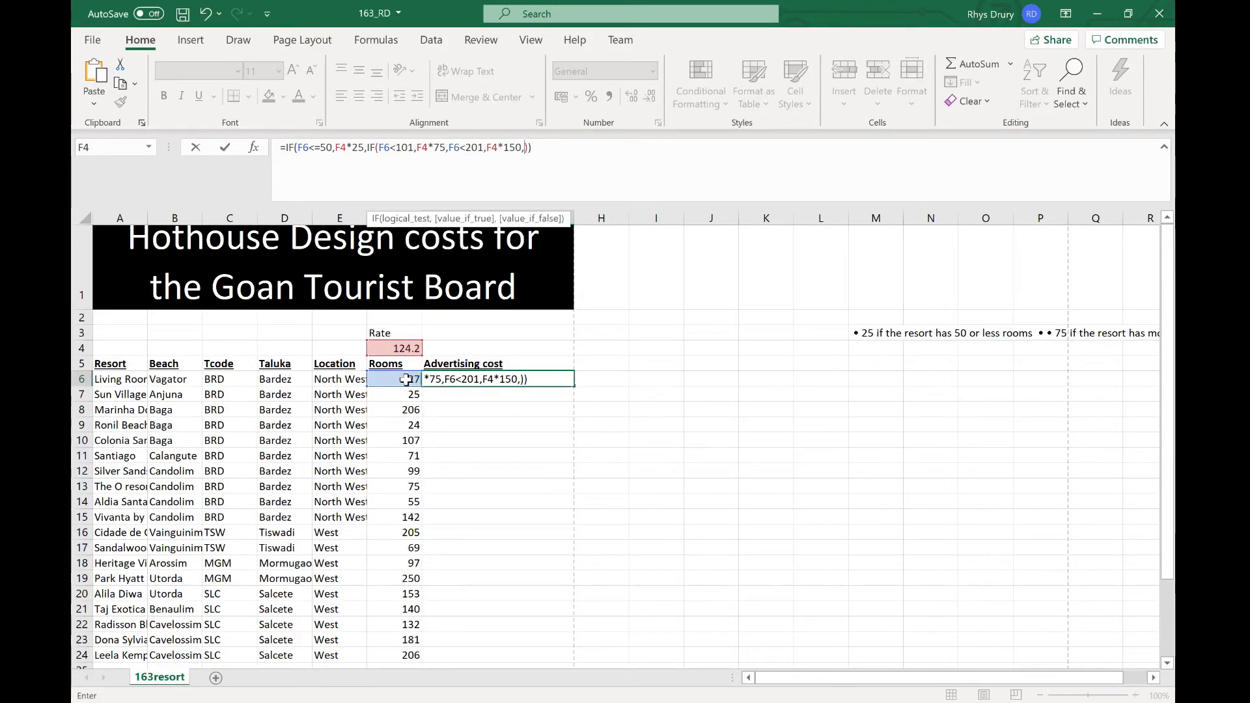
pyautogui.write('if(')
pyautogui.click(406, 379)
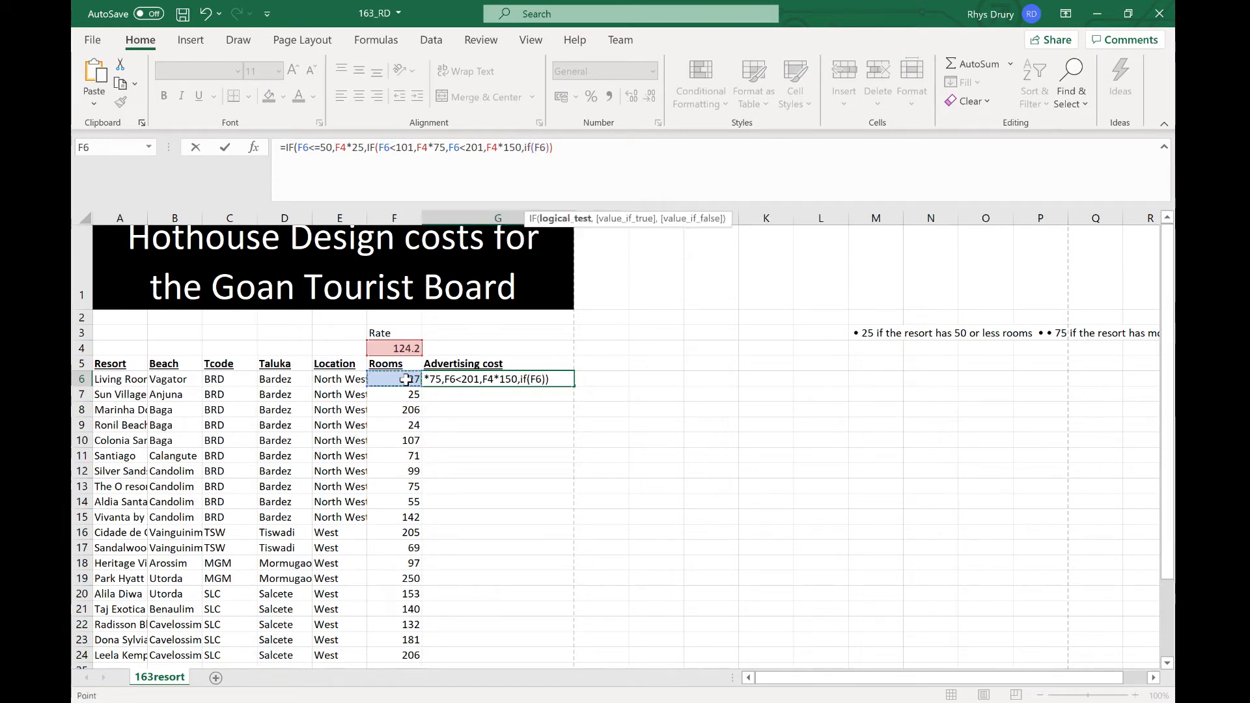
pyautogui.write('<')
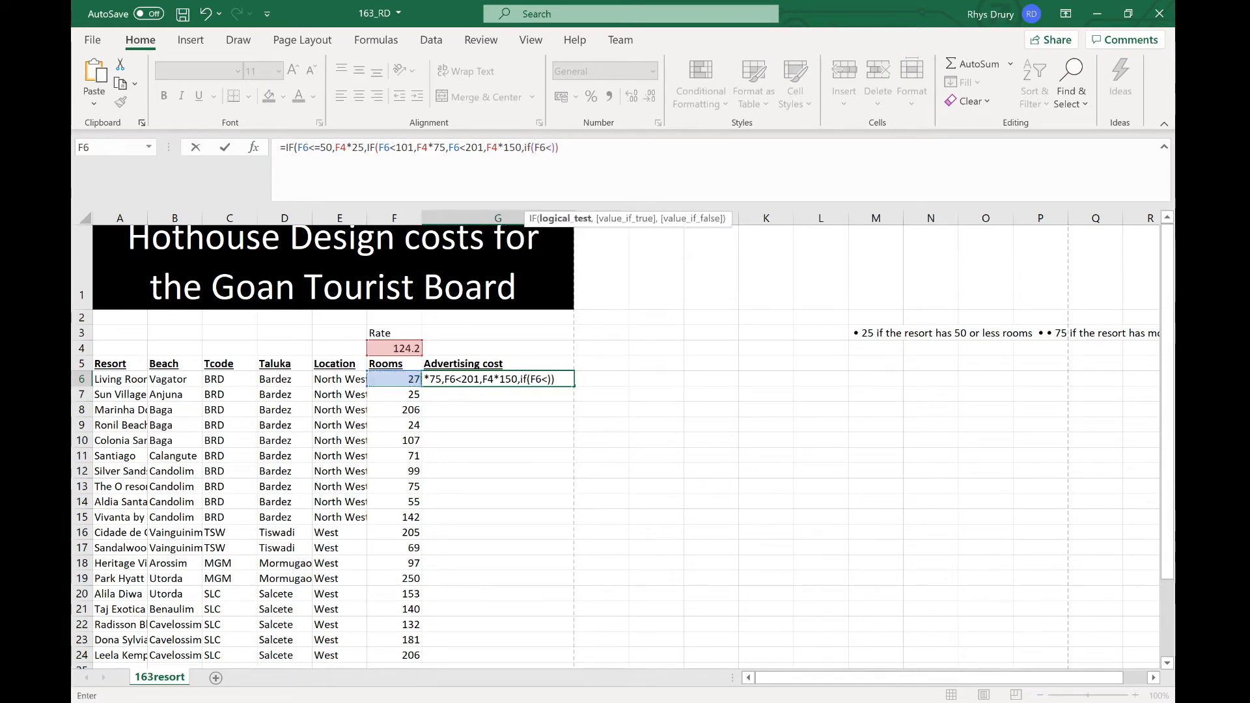
pyautogui.hotkey('alt', 'Tab')
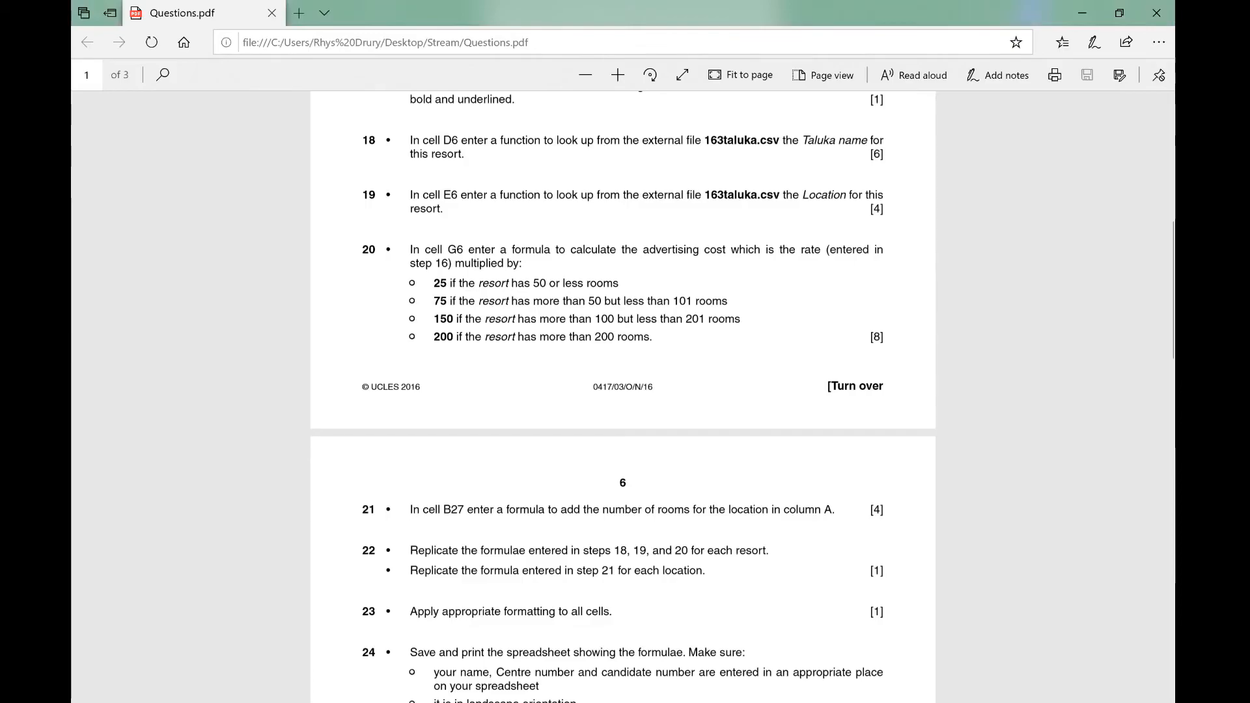
pyautogui.hotkey('alt', 'Tab')
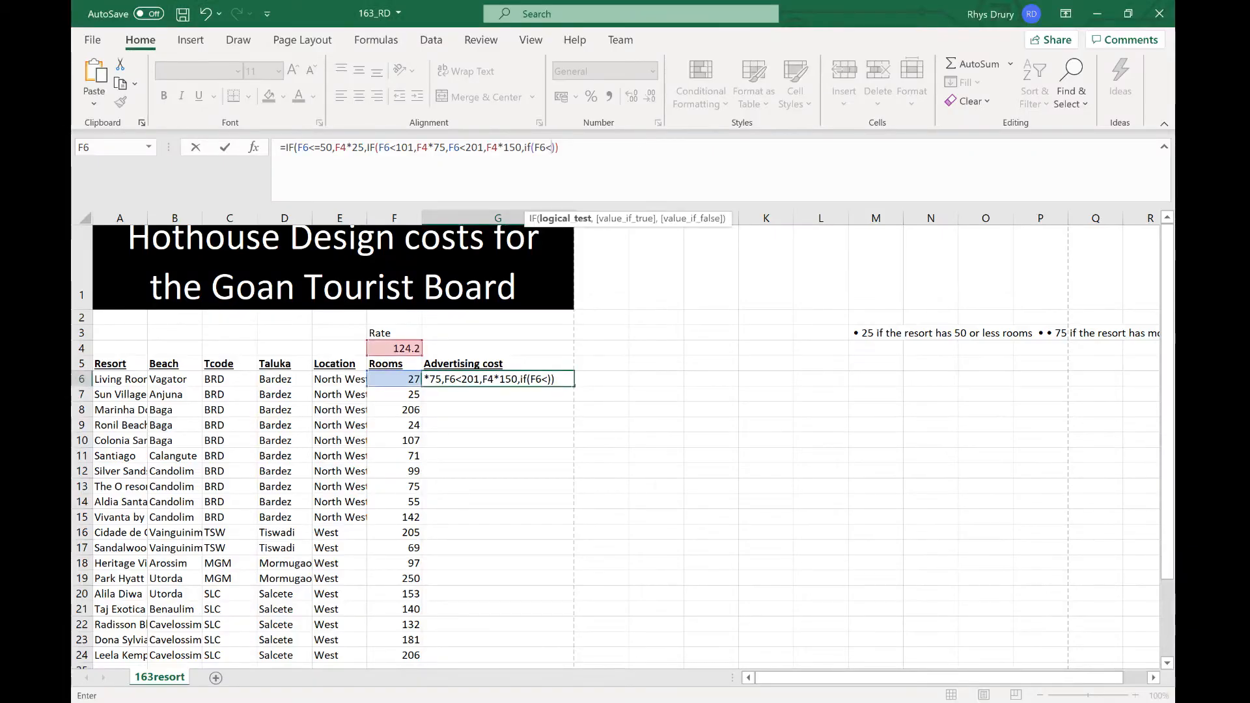
pyautogui.press('BackSpace')
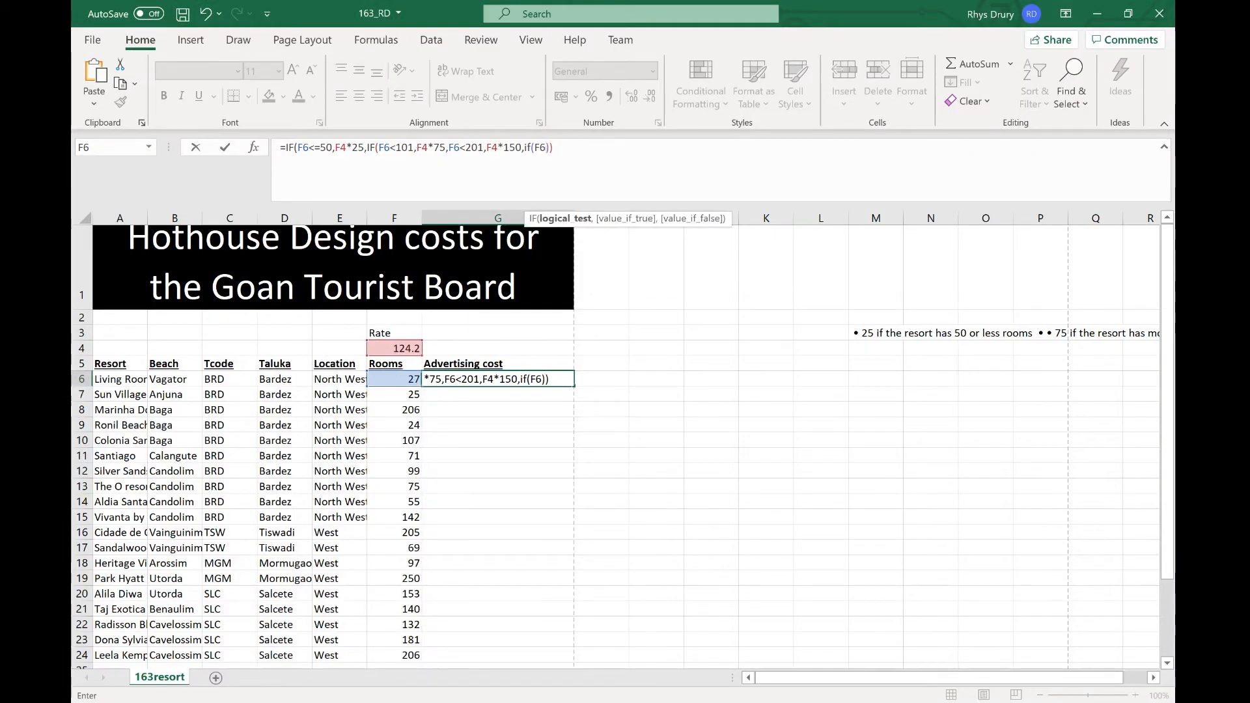
pyautogui.press('BackSpace')
pyautogui.press('BackSpace')
pyautogui.press('BackSpace')
pyautogui.press('BackSpace')
pyautogui.press('BackSpace')
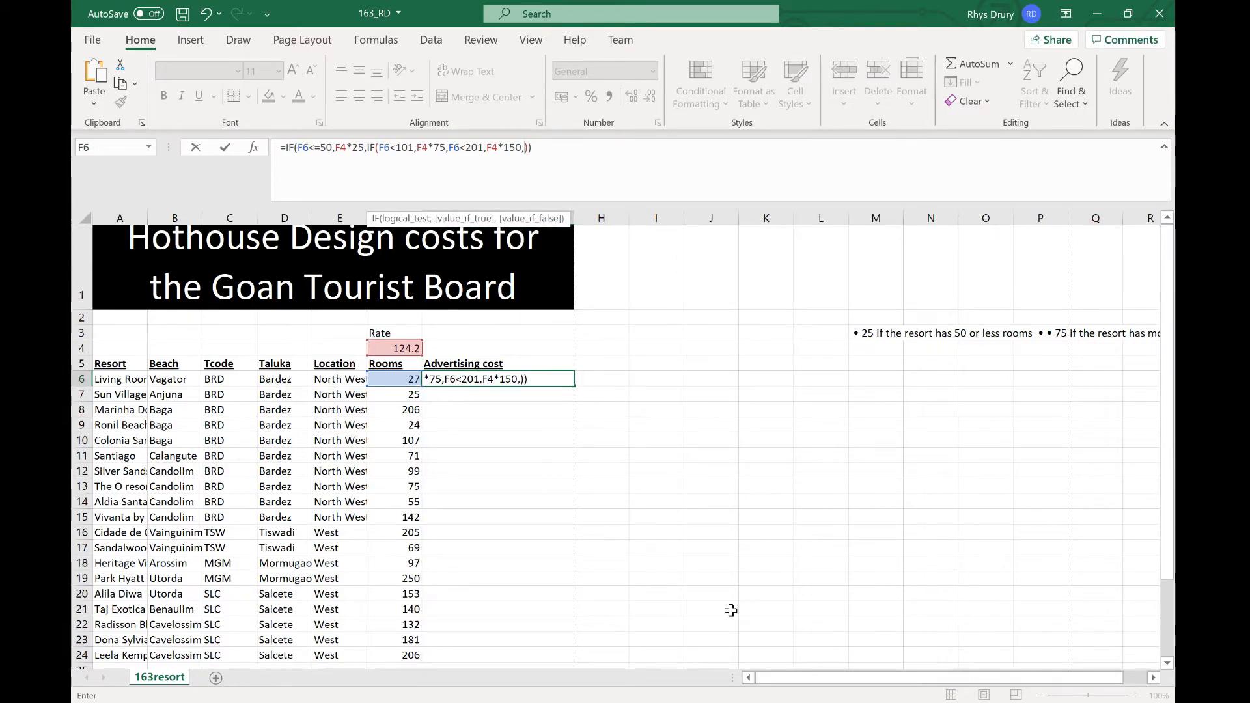
# Step: Wrap the F6<201 condition in a nested IF, set the final result to F4*200 and confirm the G6 formula
pyautogui.click(487, 147)
pyautogui.click(446, 148)
pyautogui.click(454, 148)
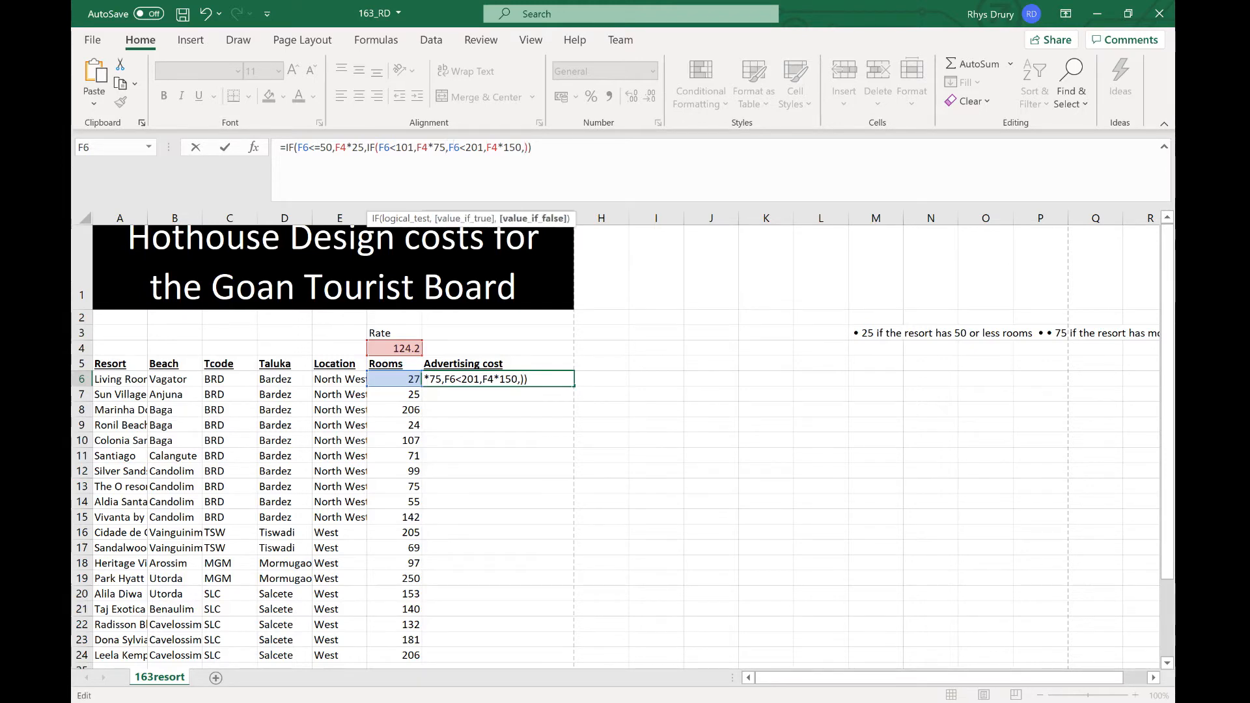
pyautogui.write('IF(')
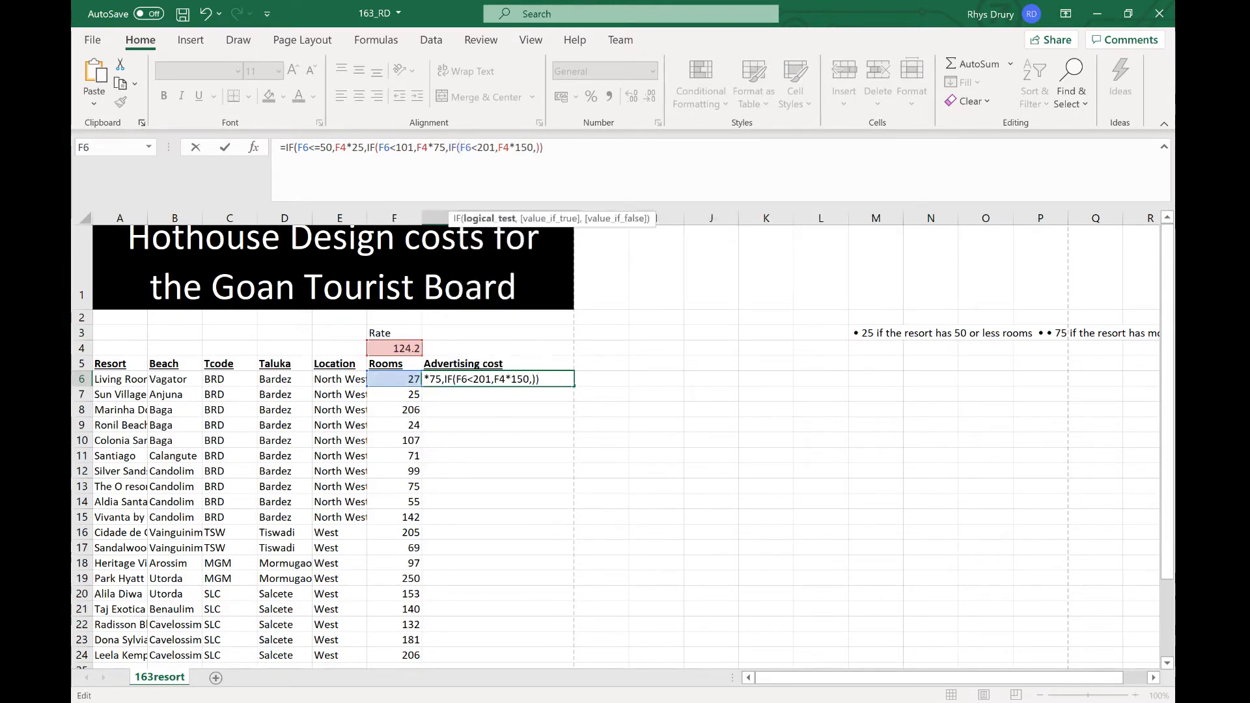
pyautogui.click(533, 148)
pyautogui.click(536, 148)
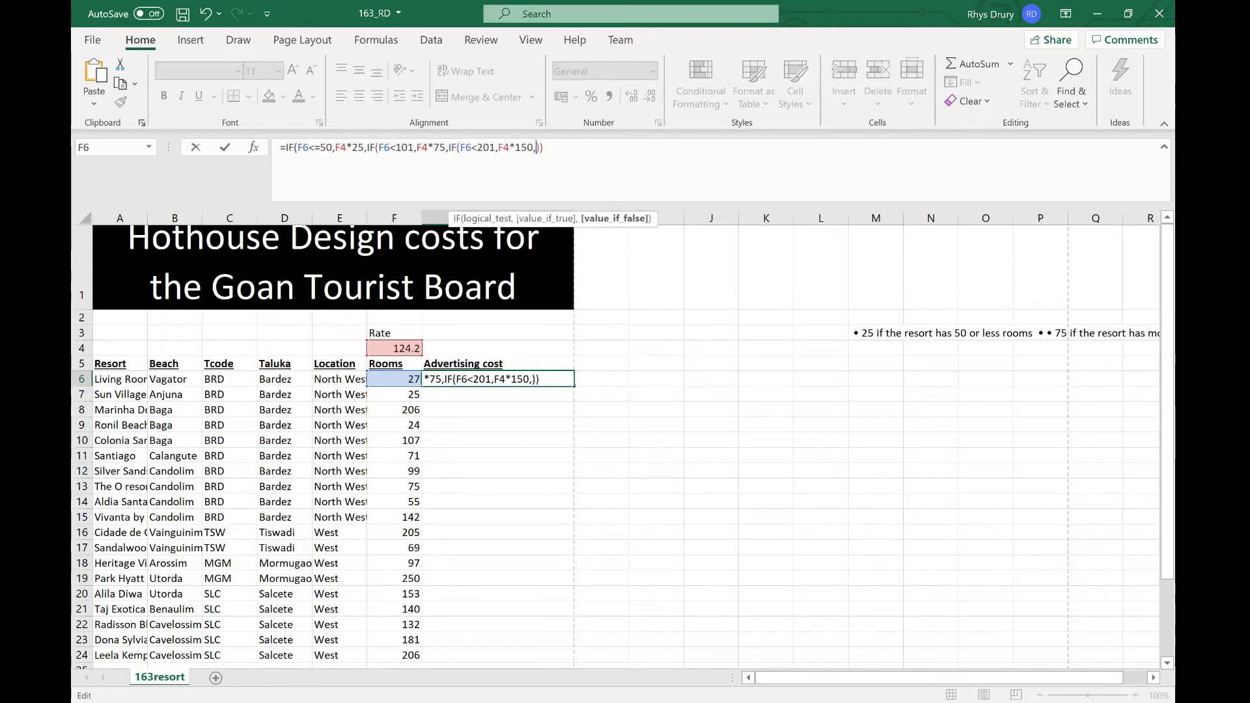
pyautogui.write(')')
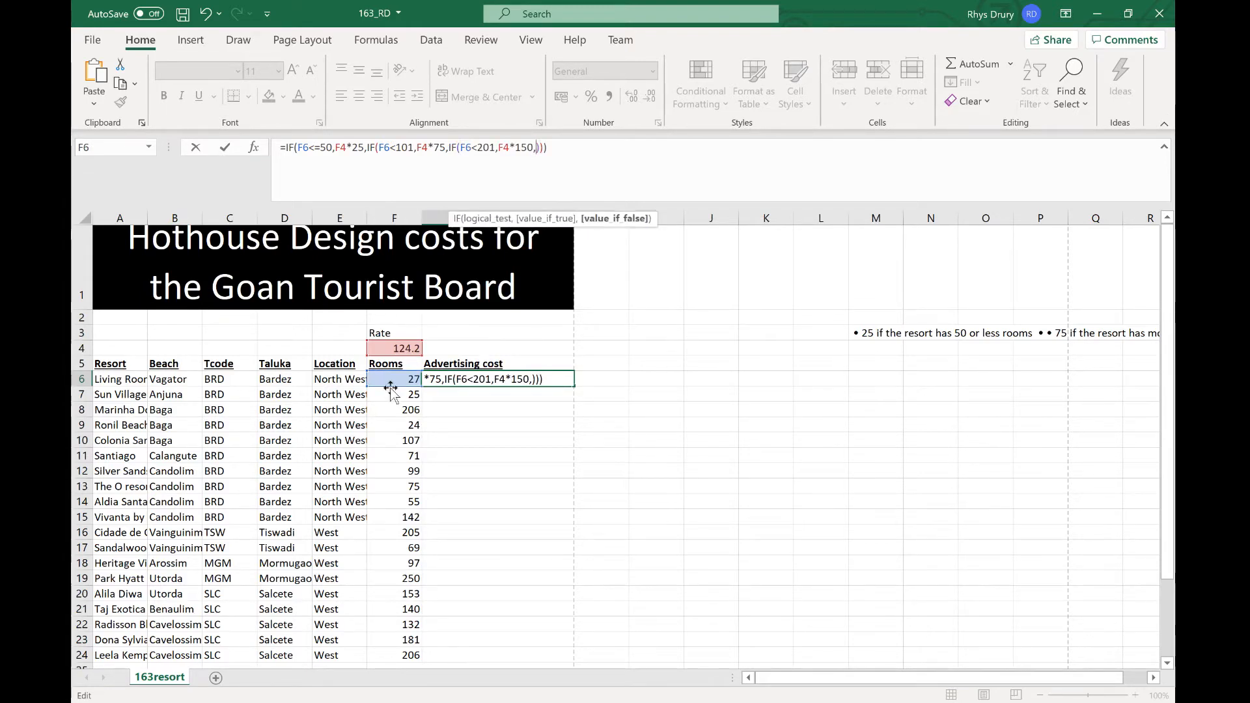
pyautogui.click(409, 347)
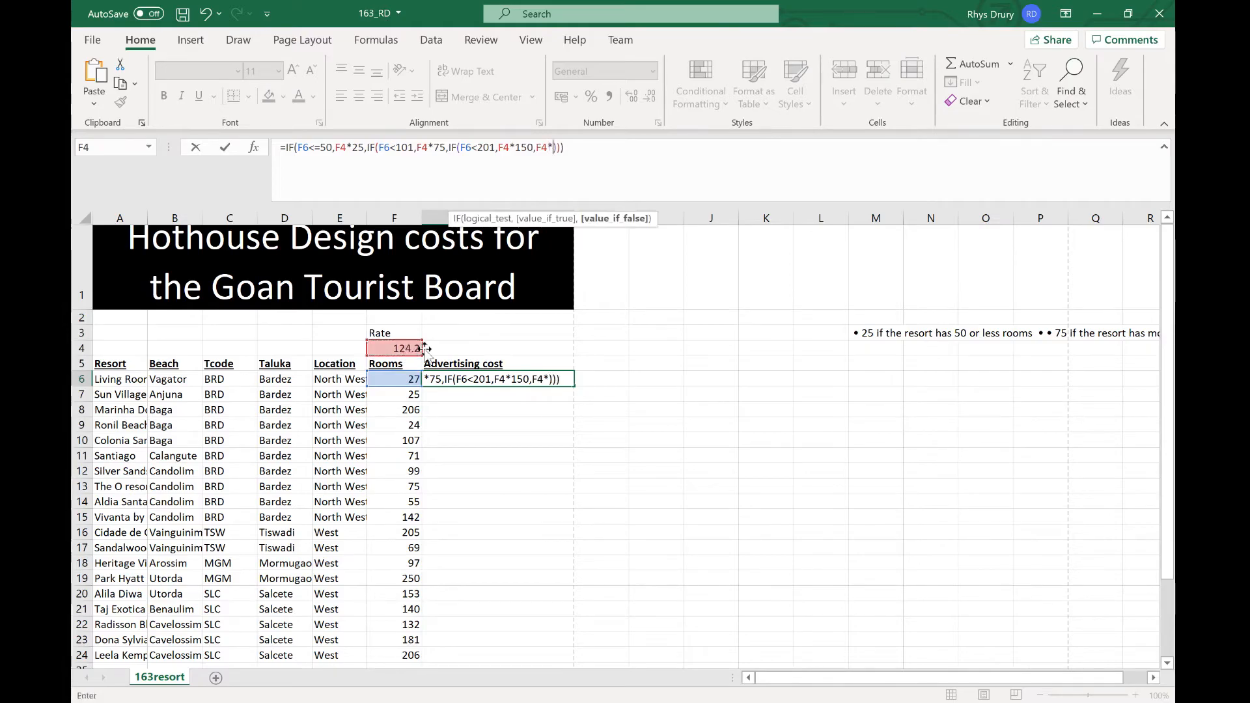
pyautogui.hotkey('alt', 'Tab')
pyautogui.hotkey('alt', 'Tab')
pyautogui.press('Return')
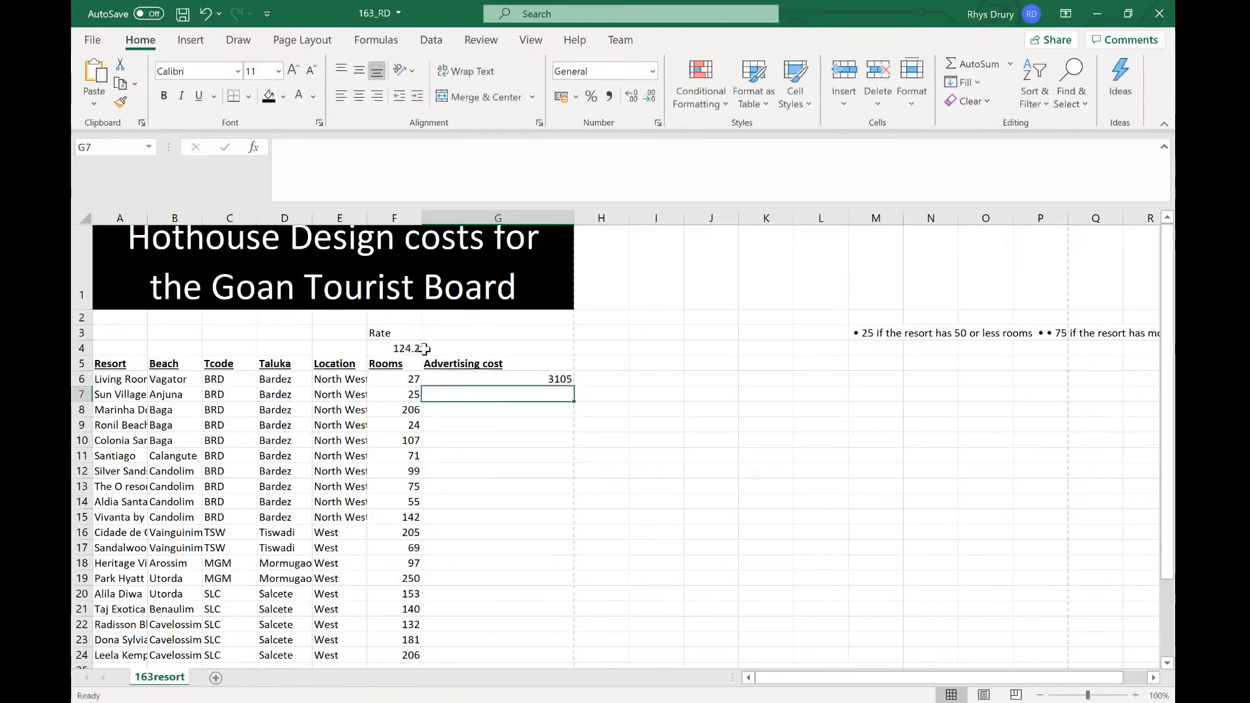
# Step: Fill the G6 advertising-cost formula down to G24
pyautogui.click(534, 379)
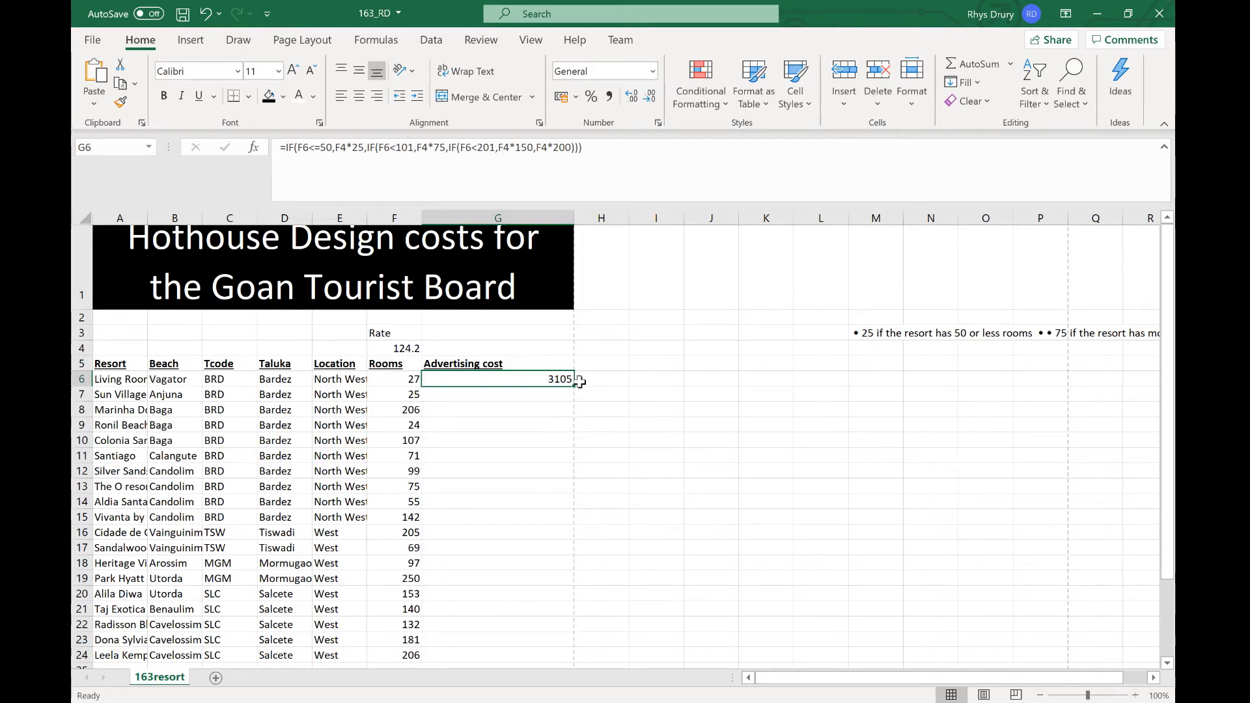
pyautogui.moveTo(573, 384); pyautogui.dragTo(532, 576)
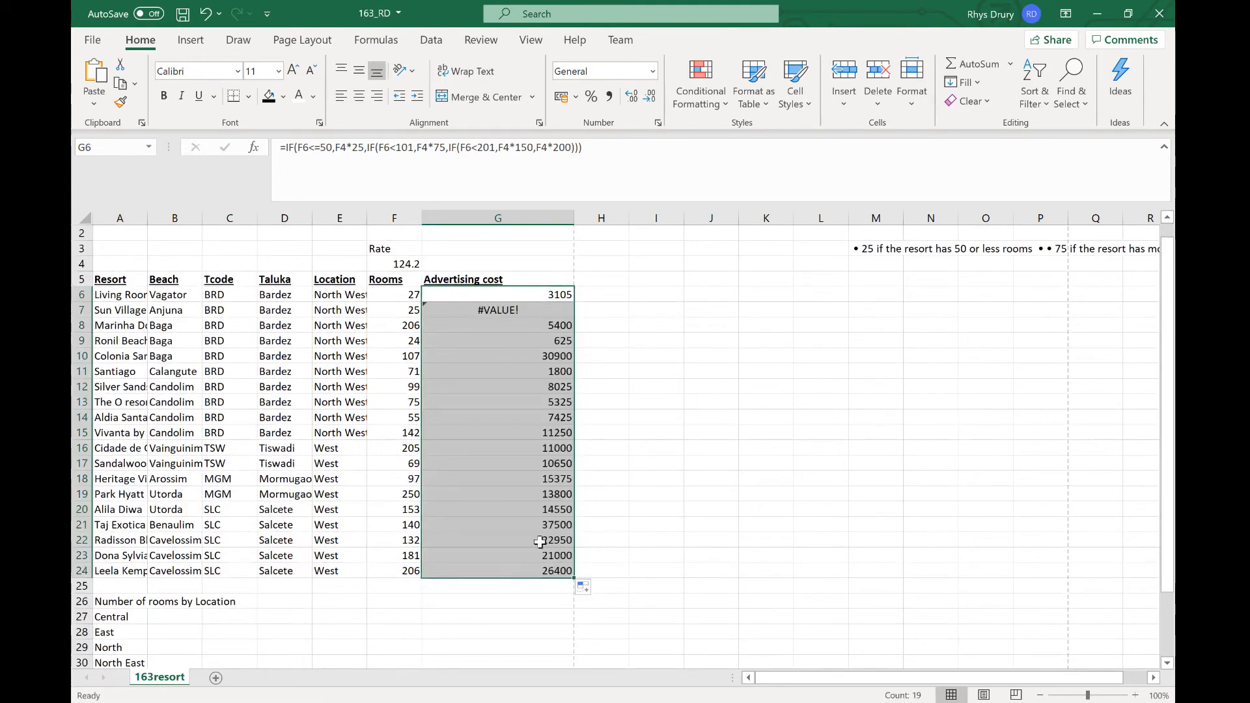
# Step: Inspect the #VALUE! error in G7 and the cell references in its formula
pyautogui.click(561, 309)
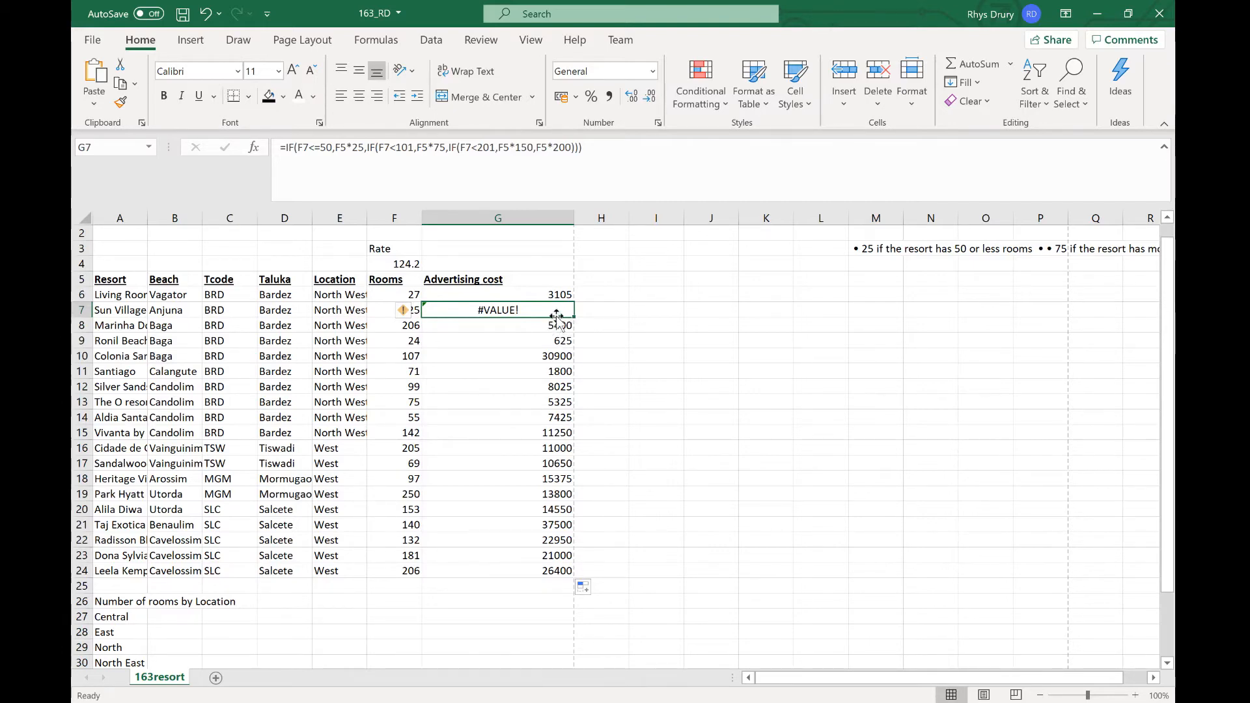
pyautogui.click(558, 295)
pyautogui.click(552, 310)
pyautogui.click(407, 311)
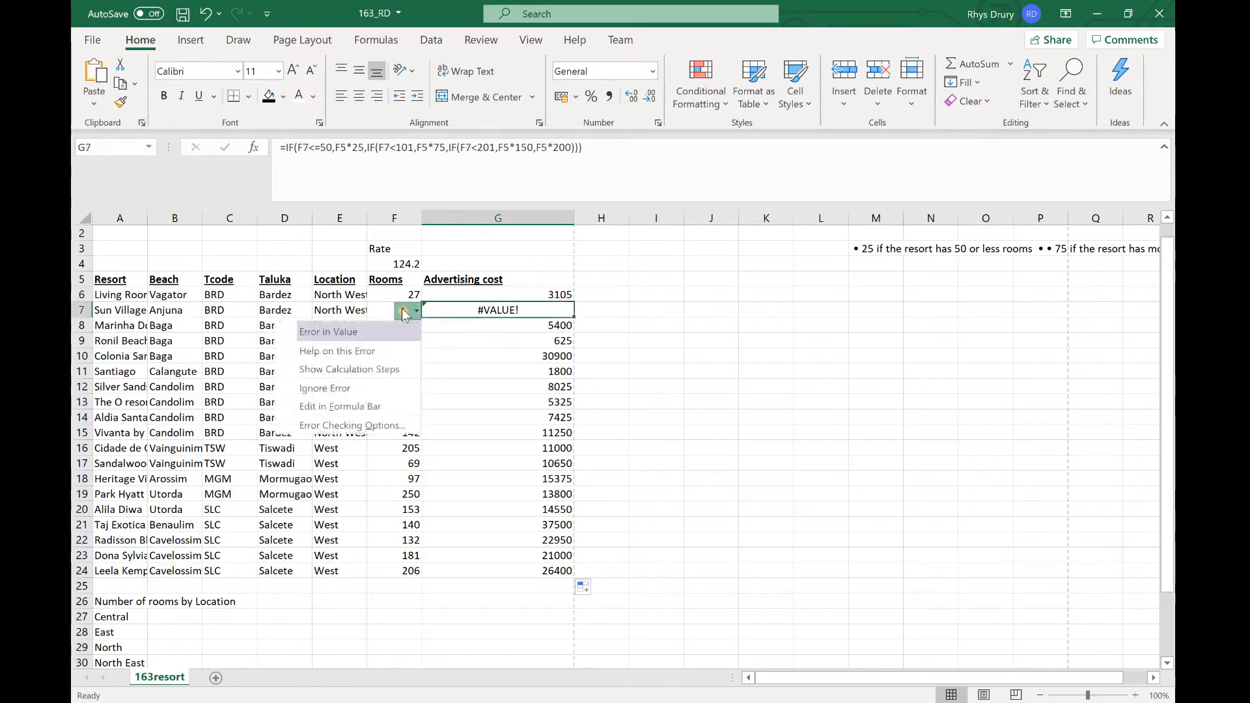
pyautogui.click(503, 315)
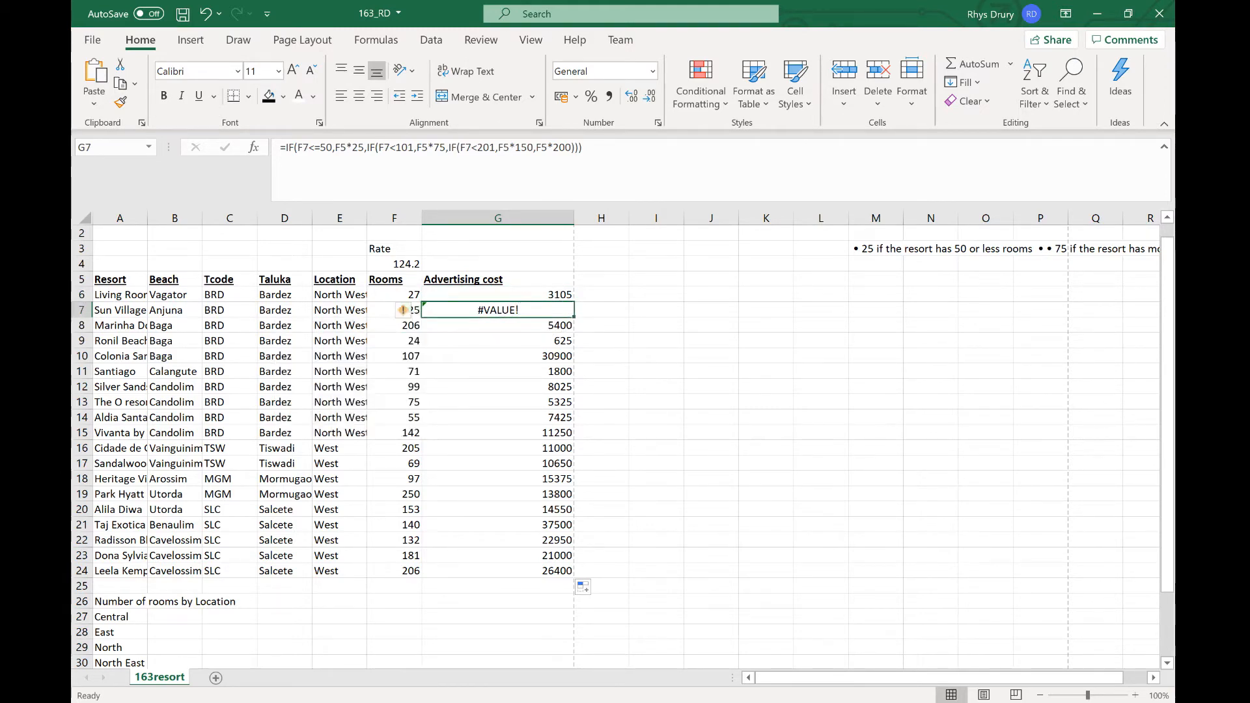
pyautogui.click(308, 147)
pyautogui.click(367, 148)
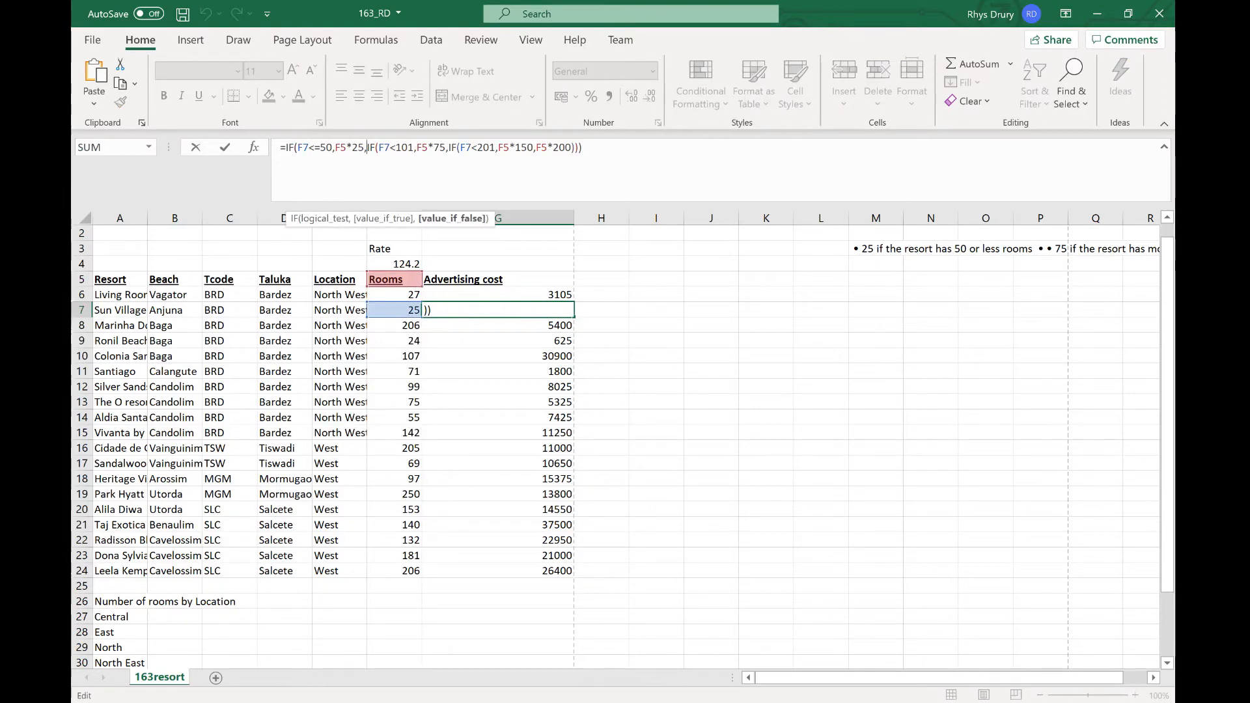
pyautogui.click(395, 148)
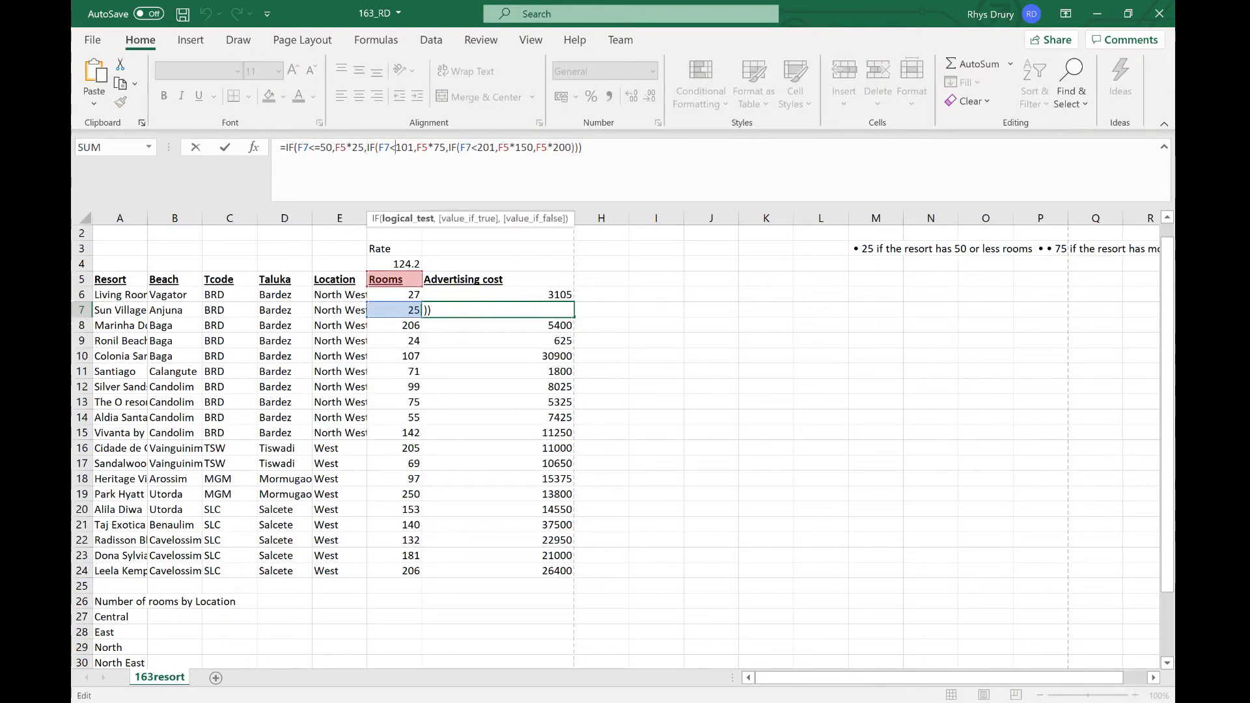
pyautogui.click(431, 148)
pyautogui.click(465, 148)
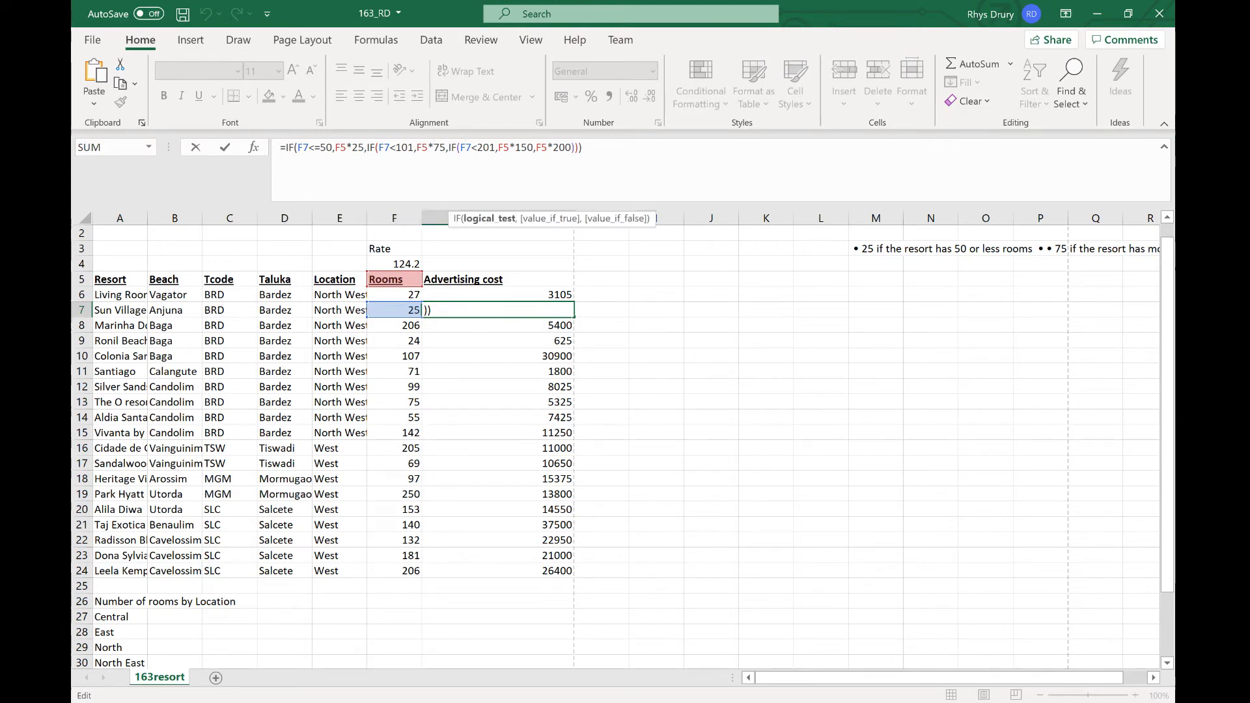
pyautogui.click(449, 148)
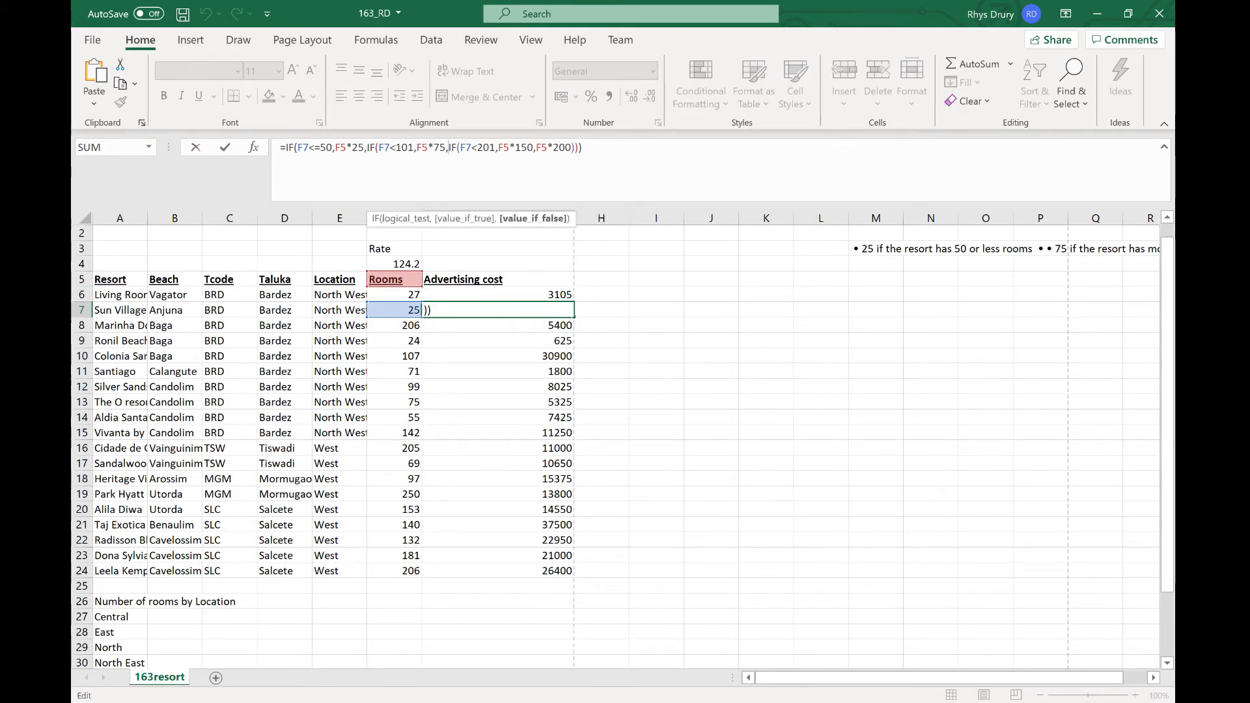
pyautogui.click(486, 148)
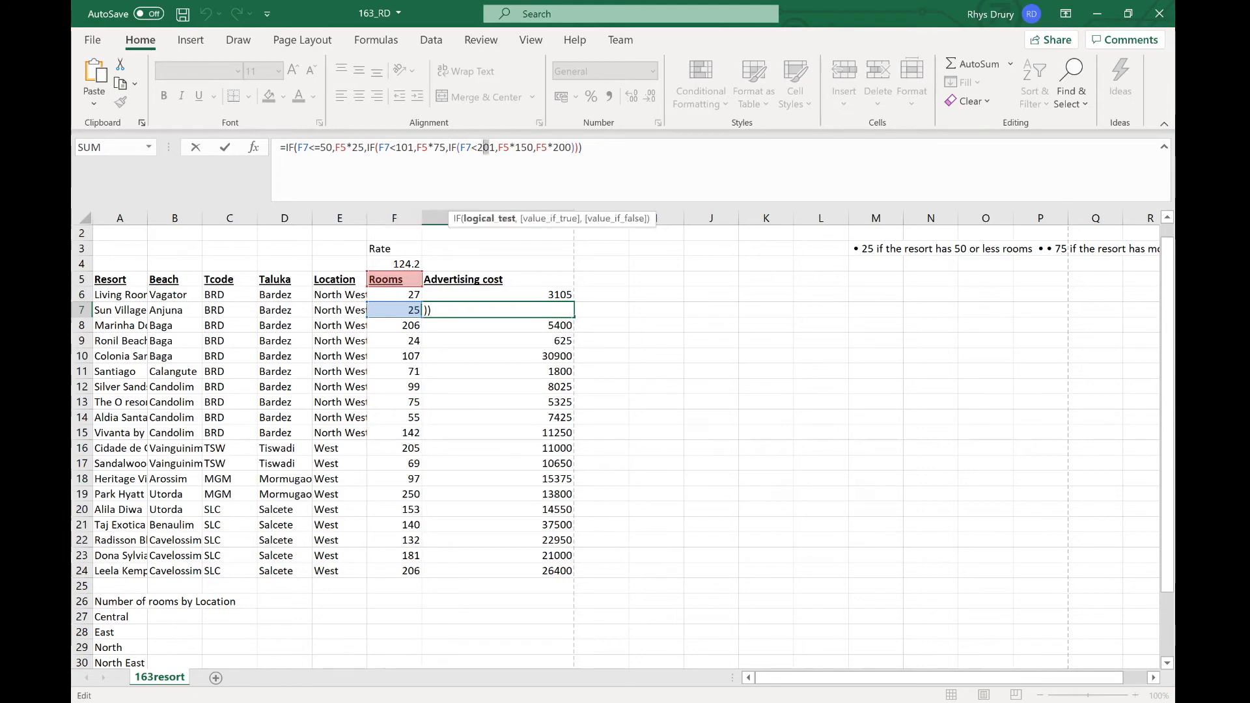
# Step: Compare the cell references in the G6, G7 and G24 advertising-cost formulas against the criteria in the PDF
pyautogui.click(509, 148)
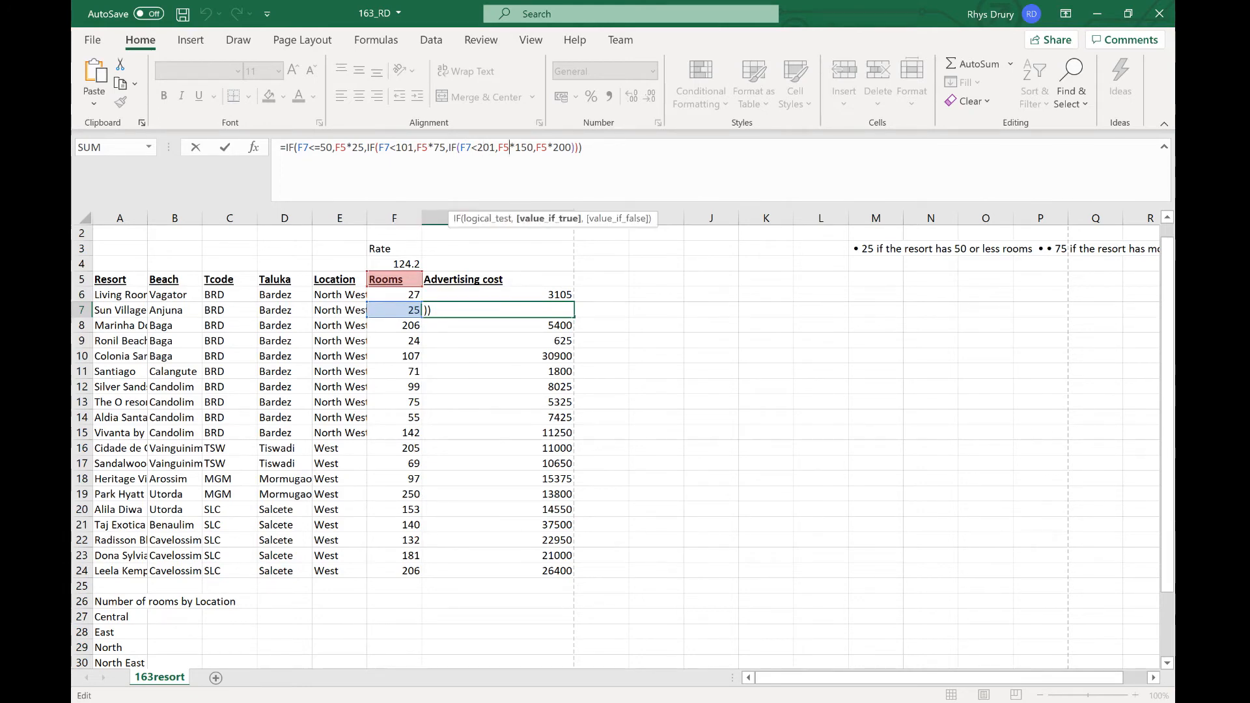
pyautogui.press('Return')
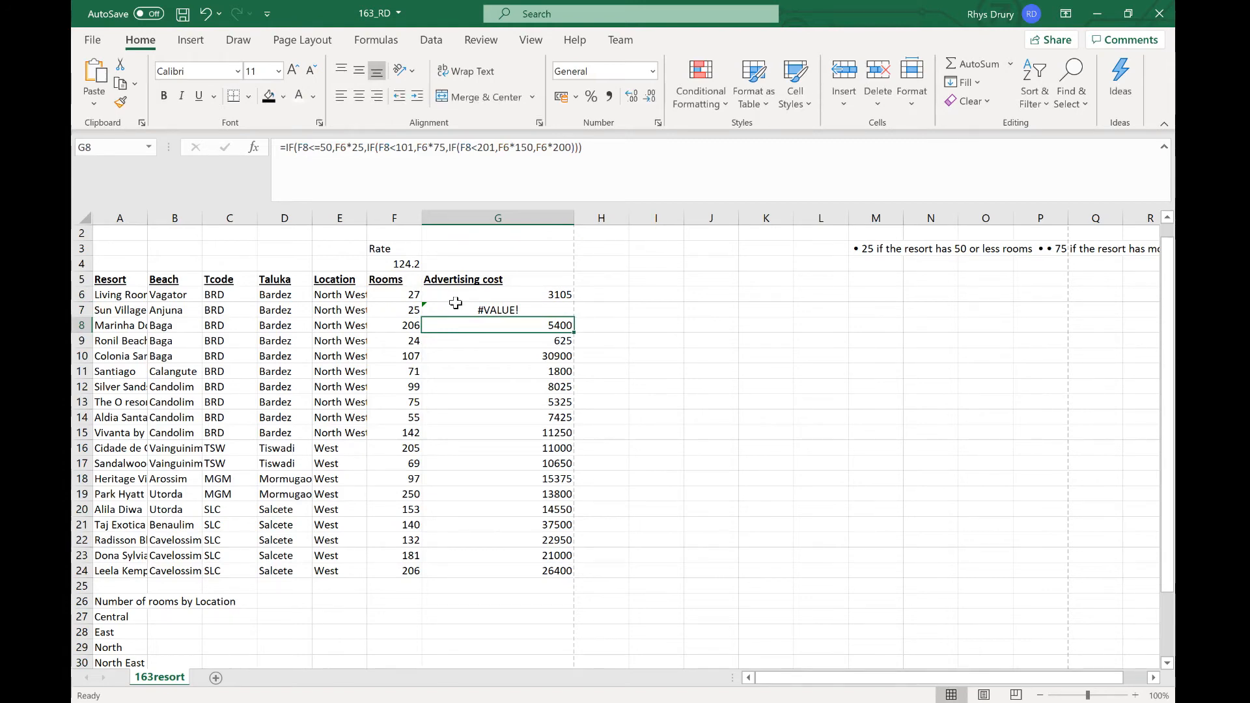
pyautogui.click(544, 573)
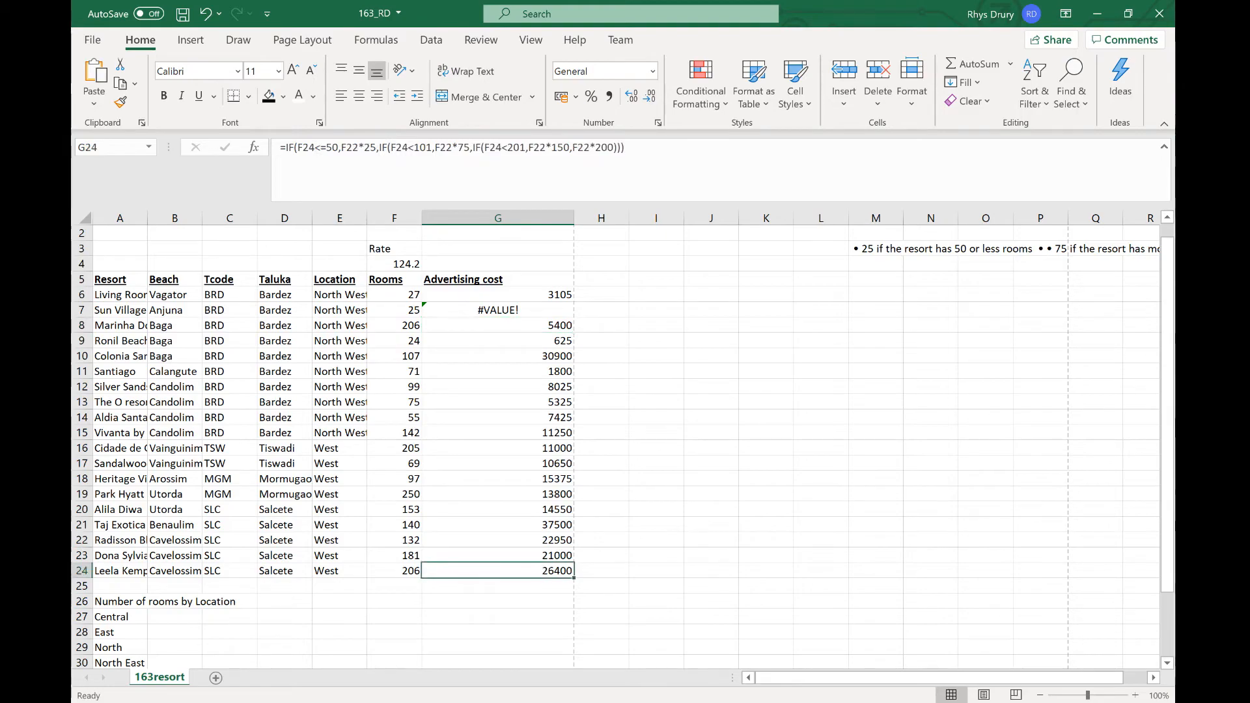
pyautogui.hotkey('alt', 'Tab')
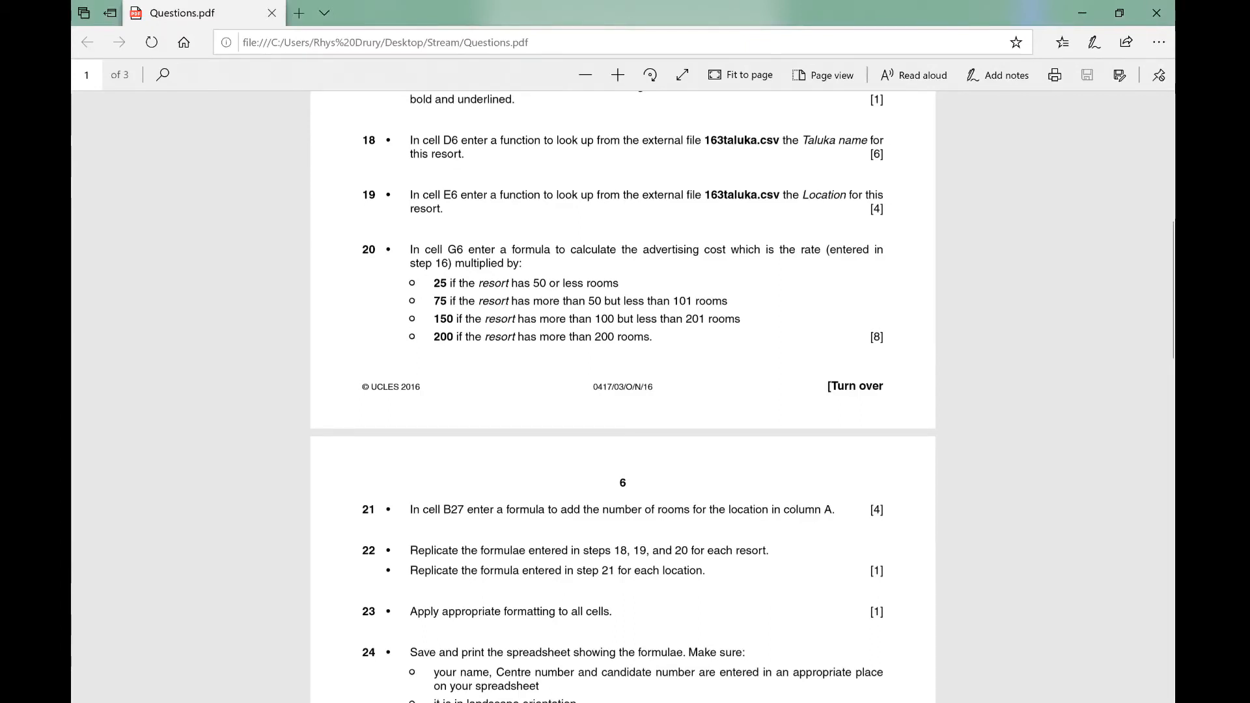
pyautogui.hotkey('alt', 'Tab')
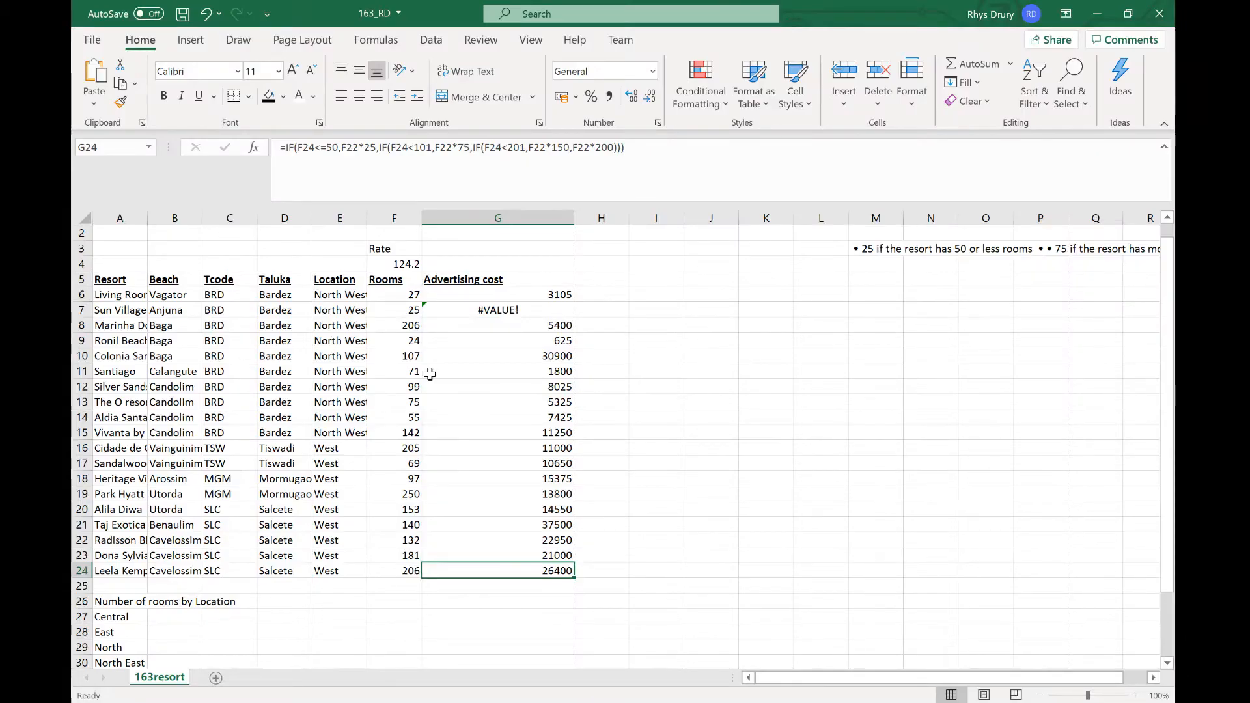
pyautogui.click(566, 298)
pyautogui.moveTo(574, 302); pyautogui.dragTo(574, 317)
pyautogui.click(519, 308)
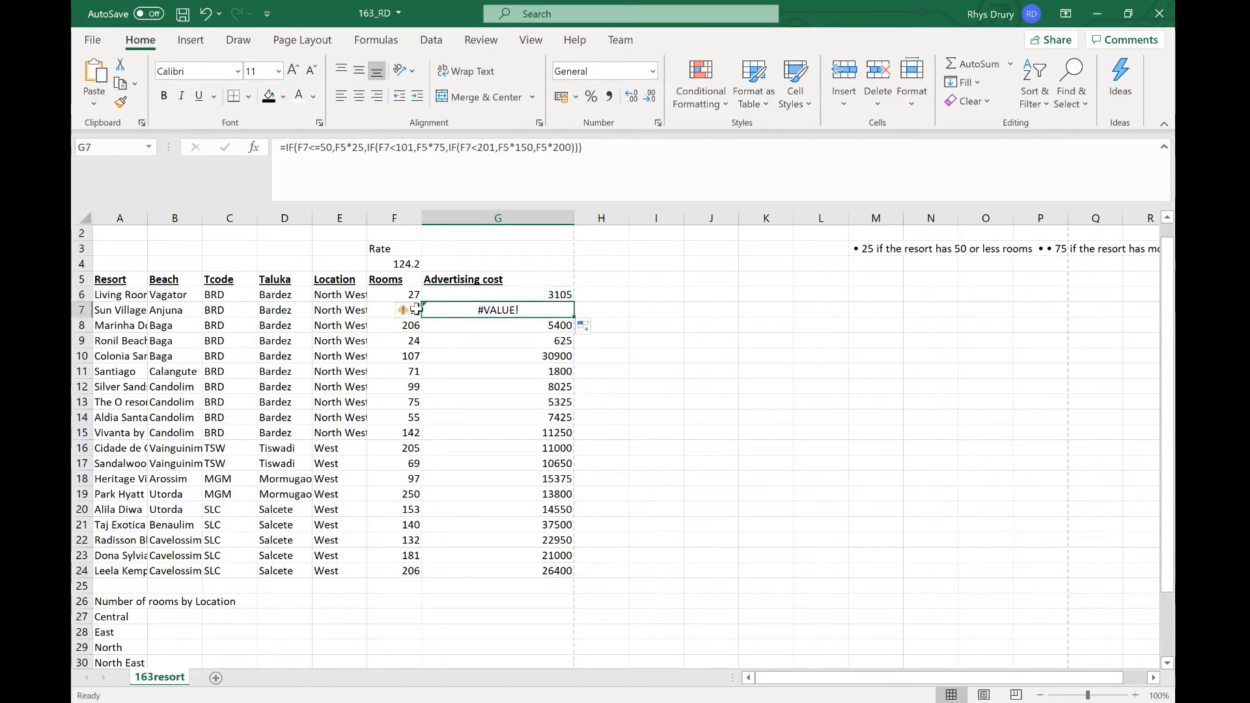
pyautogui.click(379, 310)
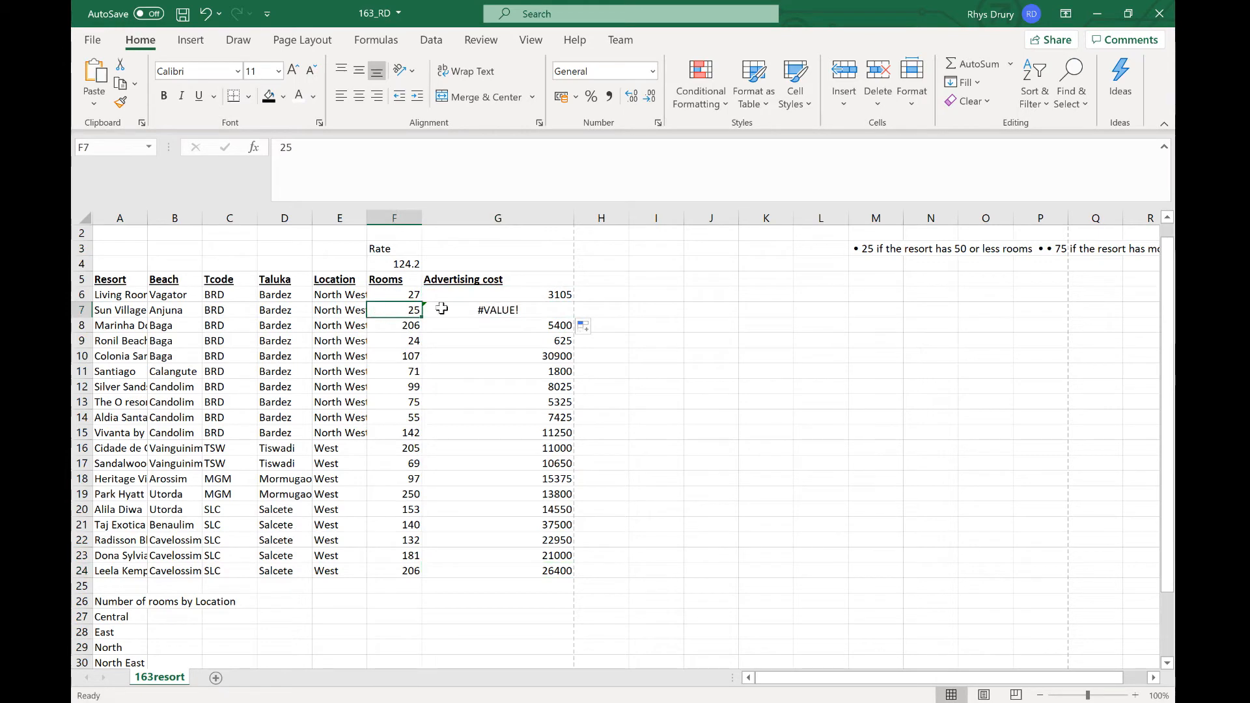
pyautogui.click(465, 296)
pyautogui.press('F2')
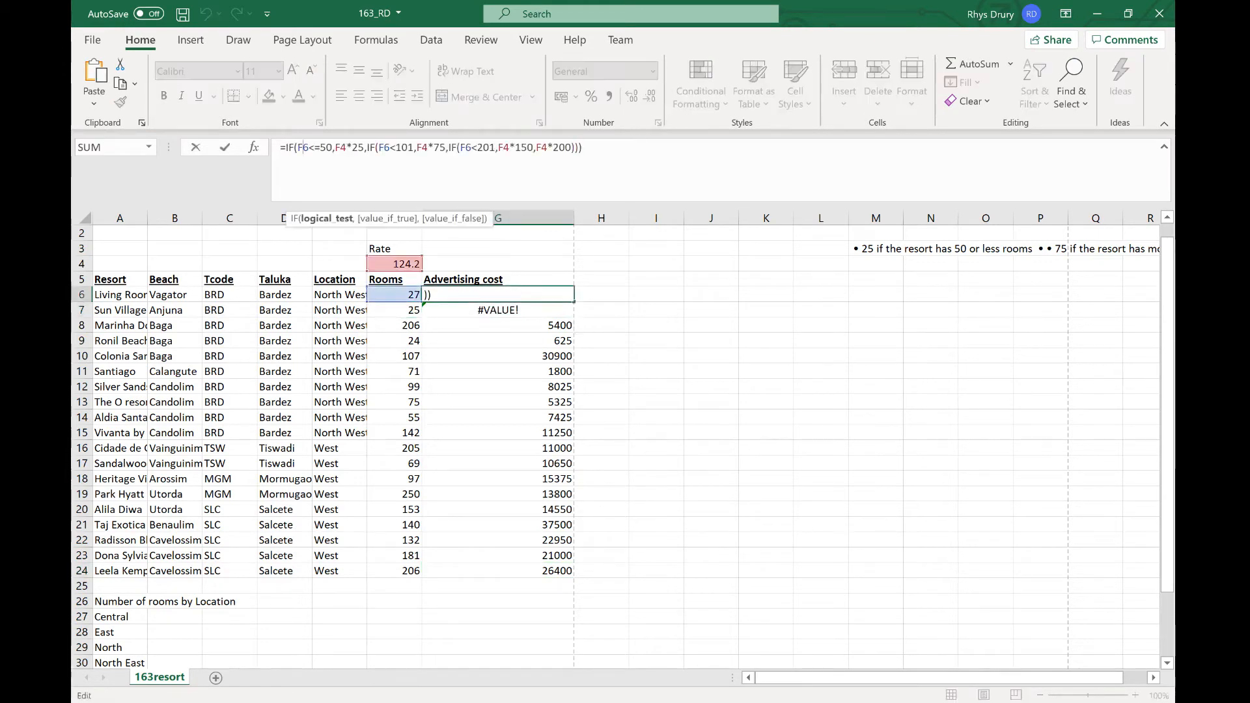
pyautogui.press('Return')
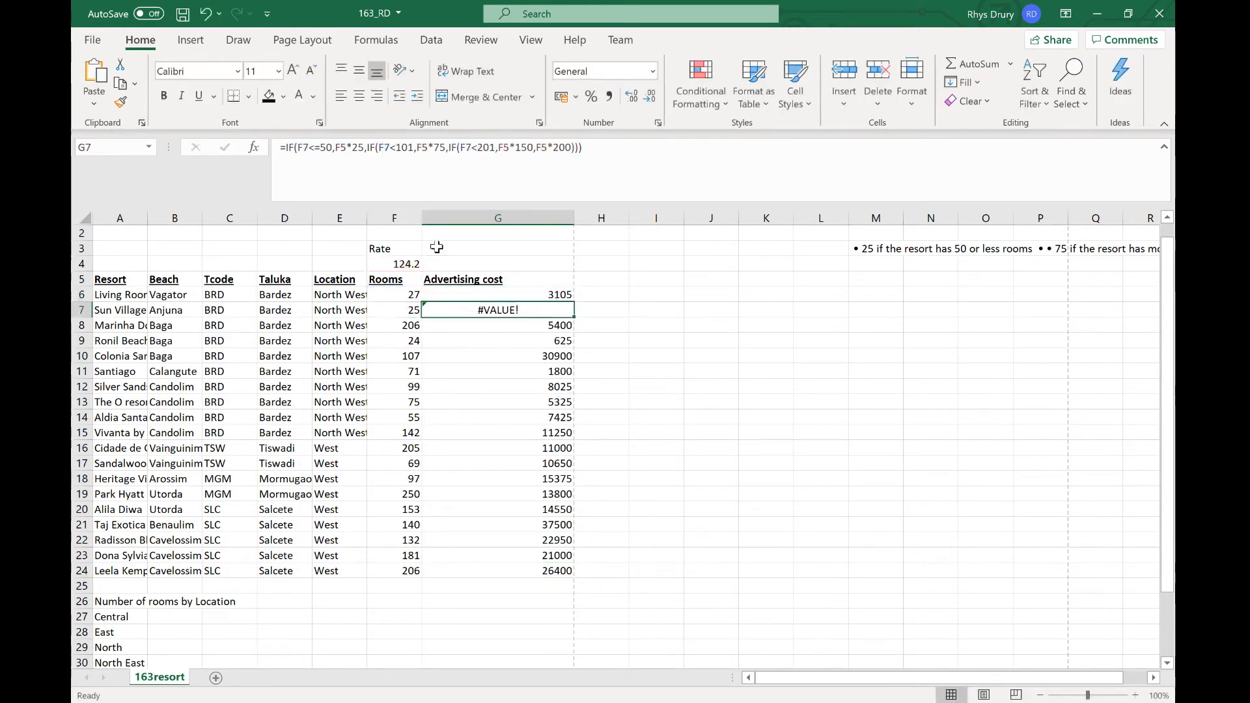
pyautogui.press('F2')
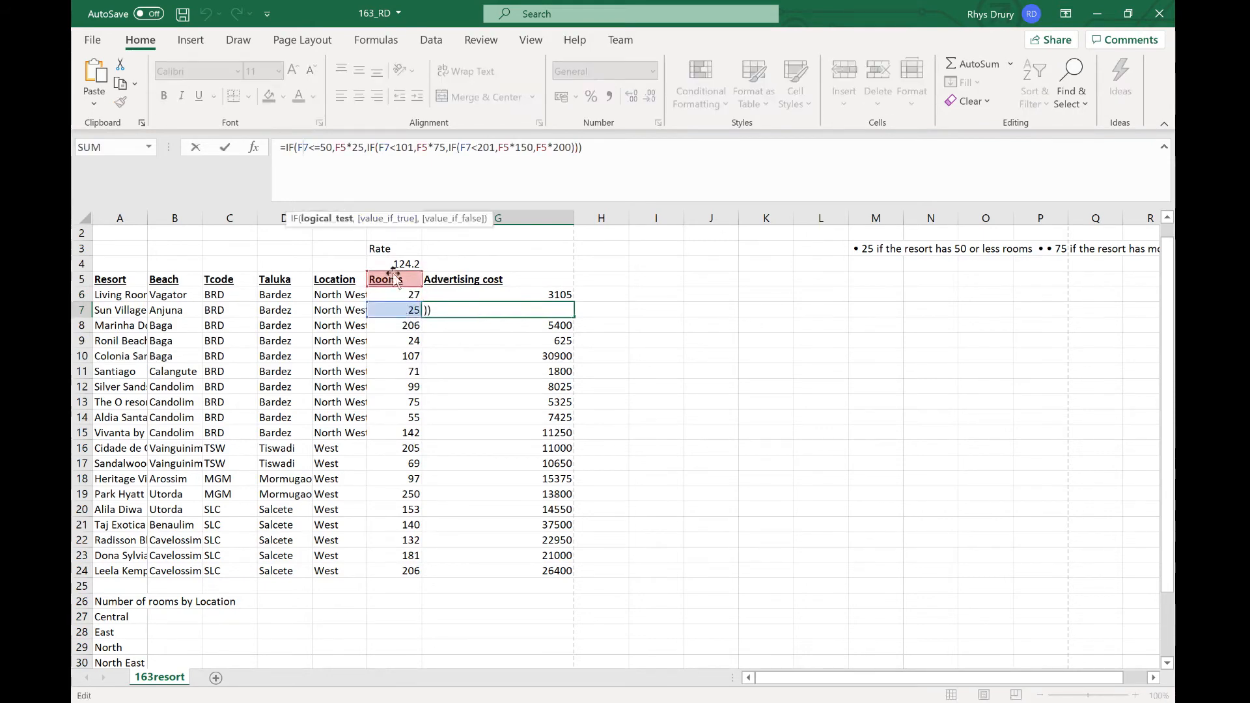
pyautogui.press('Return')
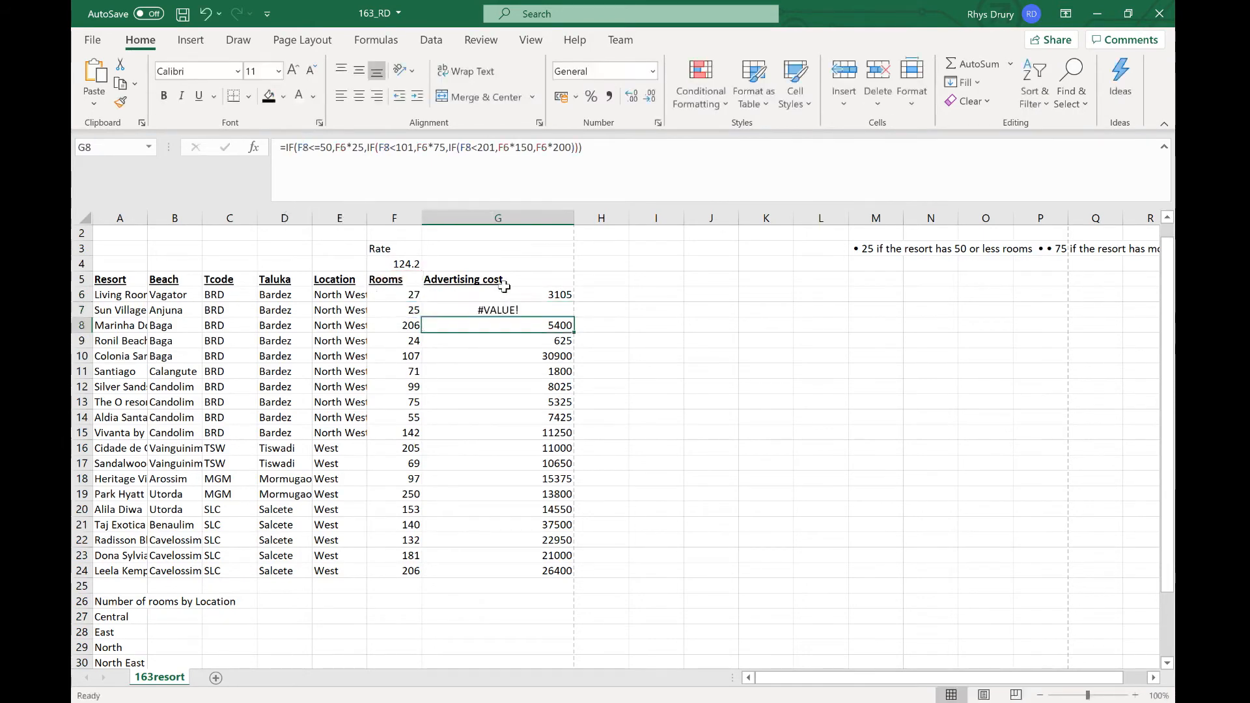
# Step: Make every rate reference in the G6 formula absolute as $F$4 and confirm the formula
pyautogui.click(519, 293)
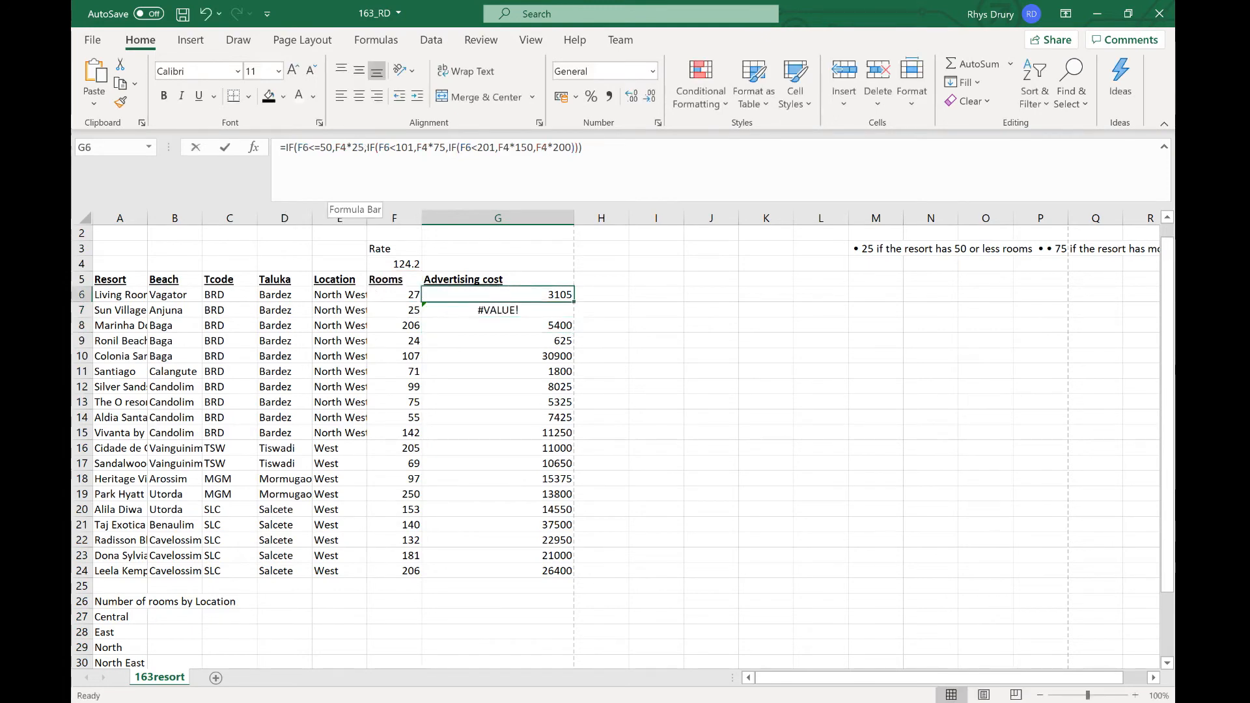
pyautogui.click(337, 147)
pyautogui.doubleClick(340, 147)
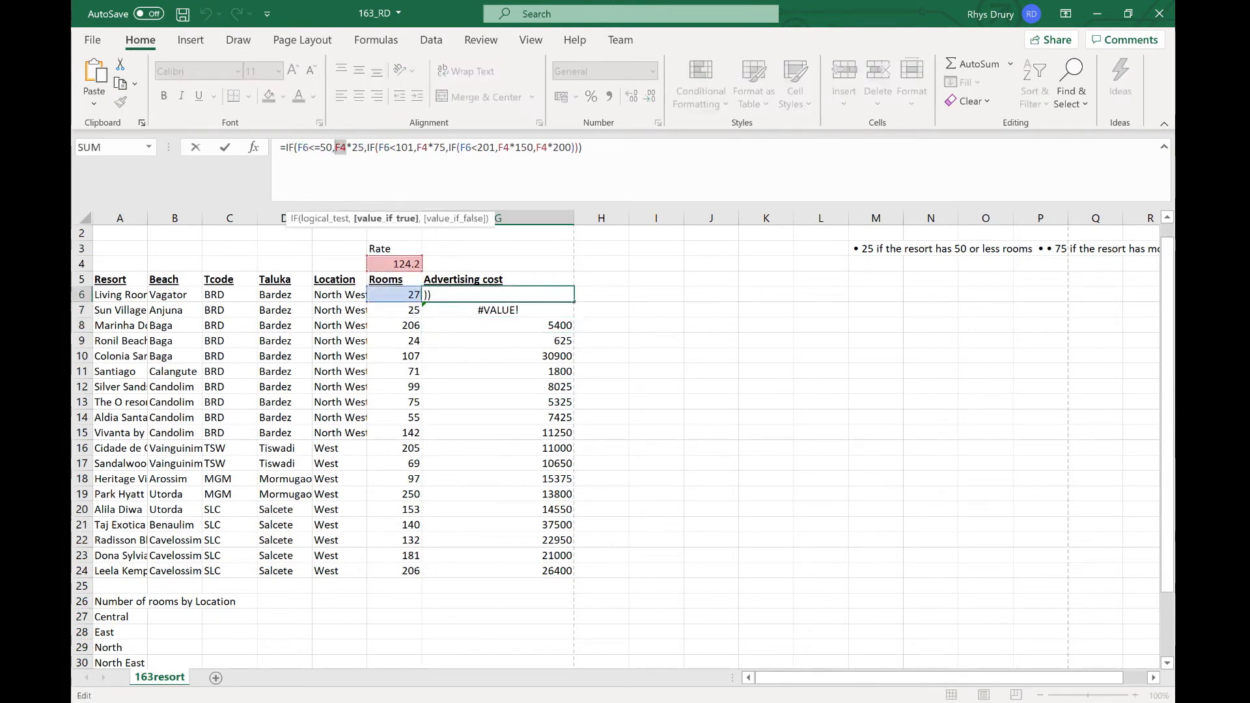
pyautogui.press('F4')
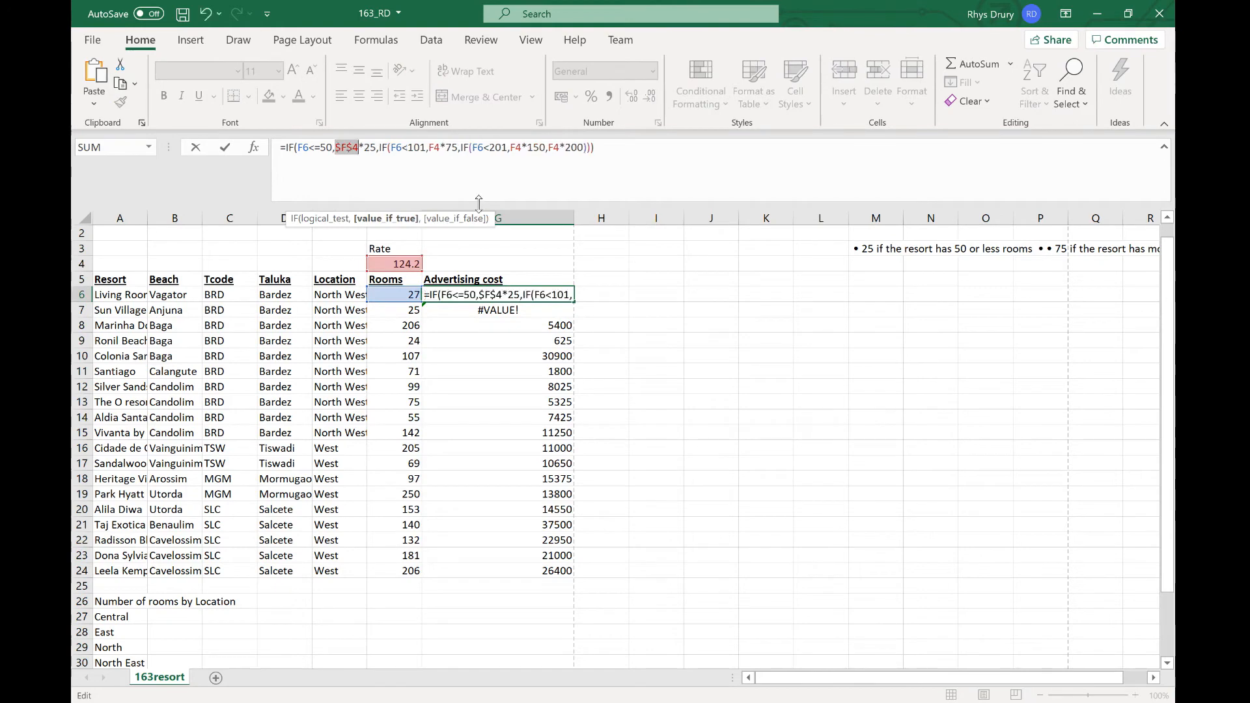
pyautogui.doubleClick(434, 147)
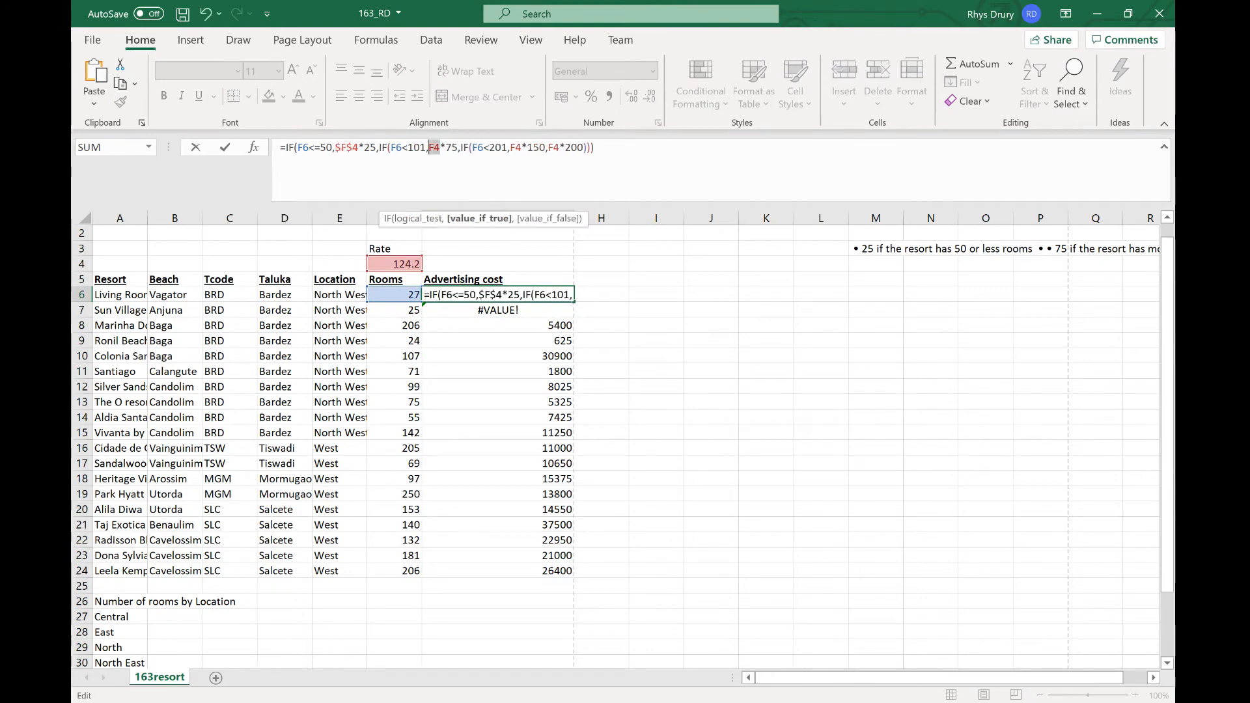
pyautogui.press('F4')
pyautogui.doubleClick(527, 147)
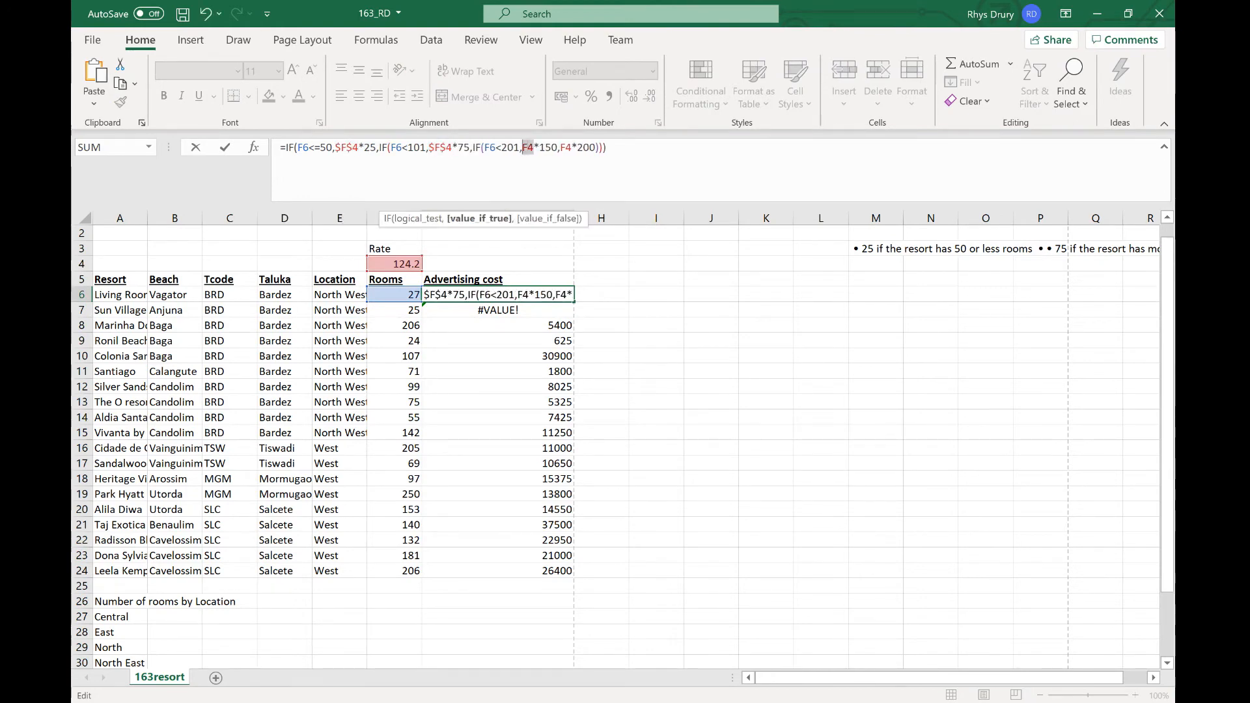
pyautogui.press('F4')
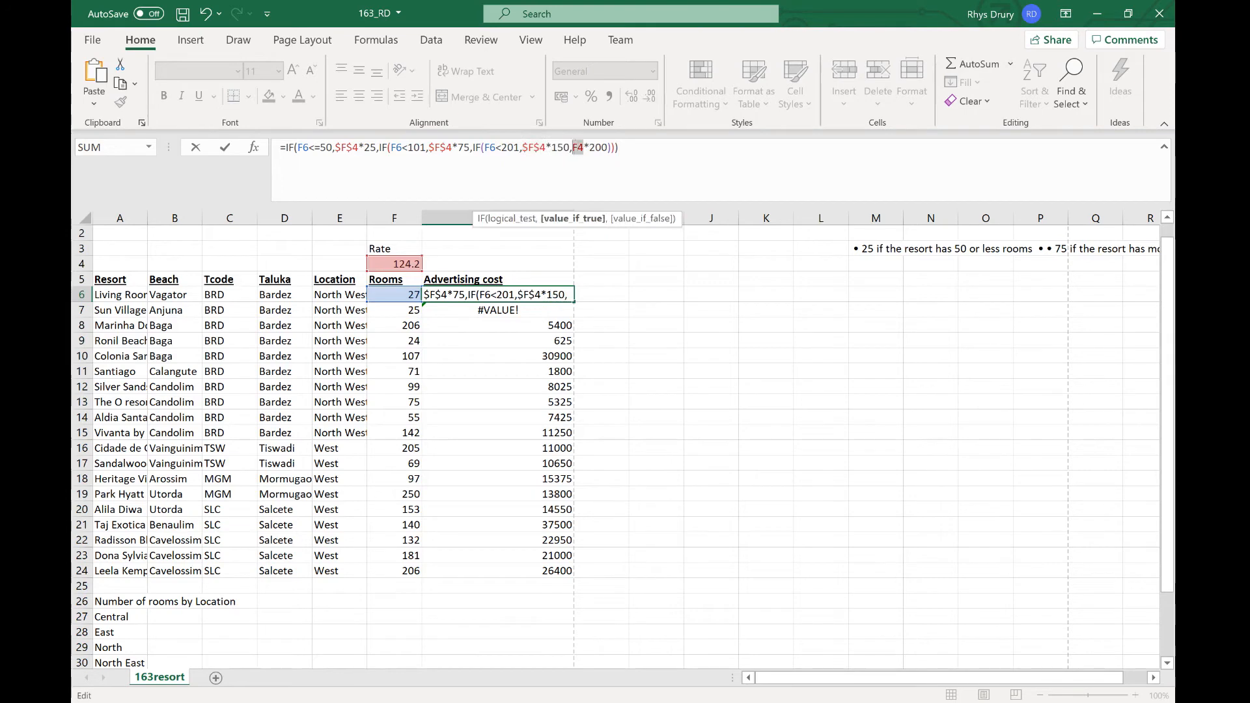
pyautogui.doubleClick(580, 147)
pyautogui.press('F4')
pyautogui.hotkey('ctrl', 'Return')
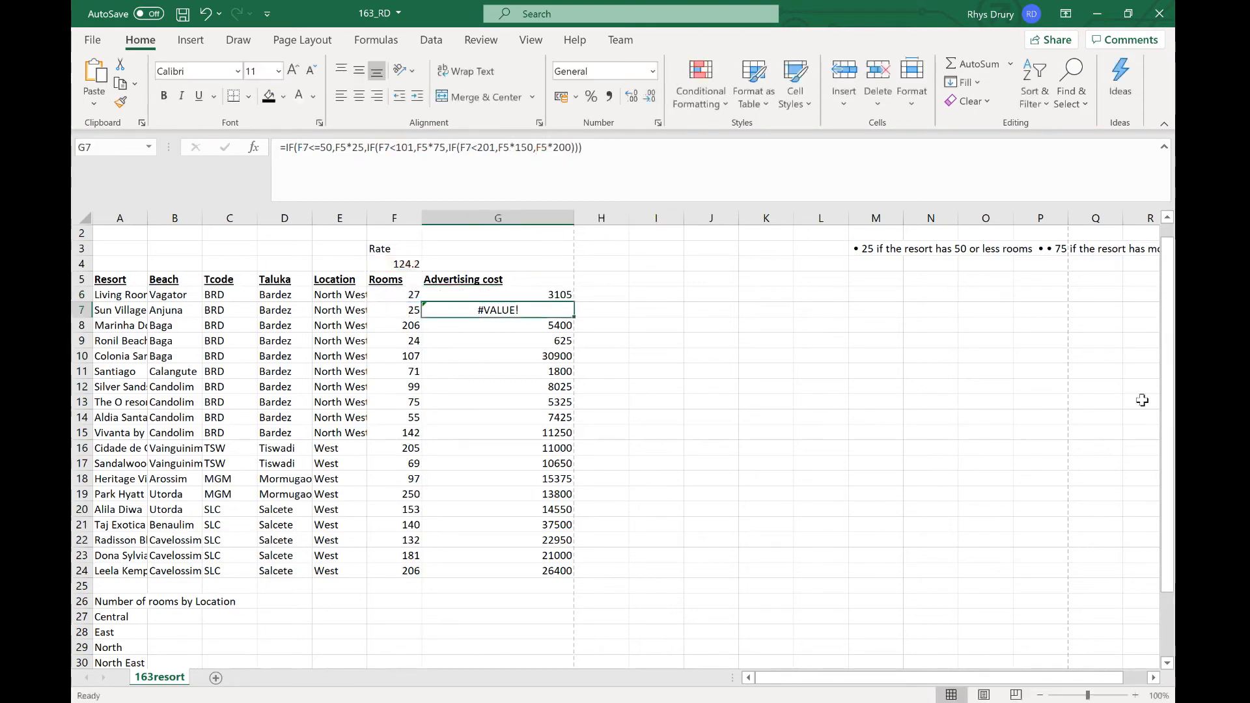
# Step: Copy the corrected G6 formula down through G24
pyautogui.moveTo(573, 301); pyautogui.dragTo(564, 578)
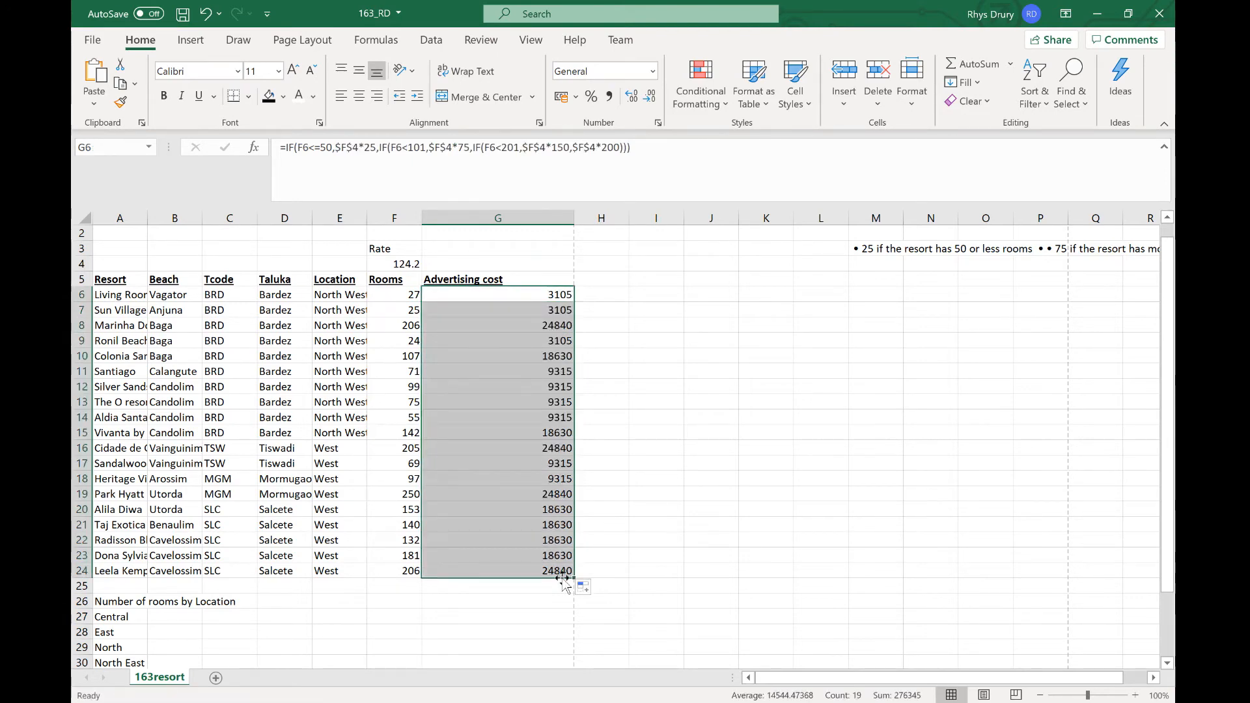
pyautogui.click(656, 448)
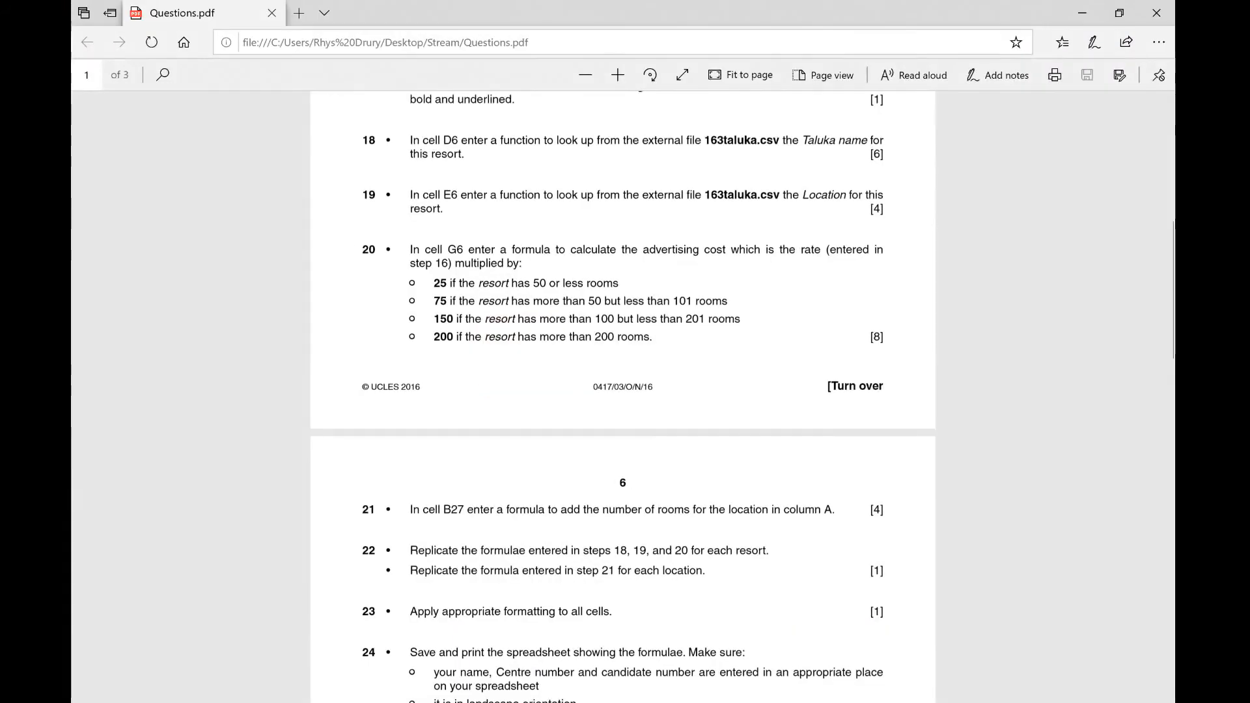
# Step: Read task 21 in the questions PDF about totalling rooms by location
pyautogui.scroll(-2, 623, 397)
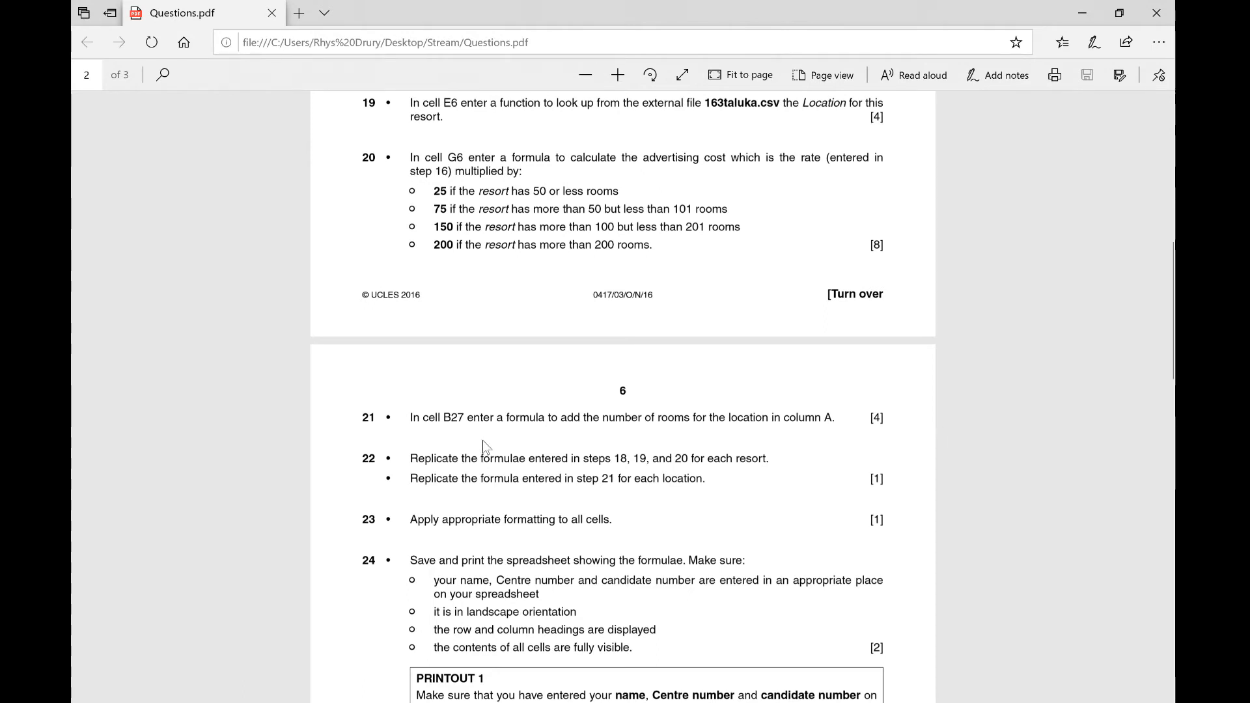
pyautogui.click(1083, 12)
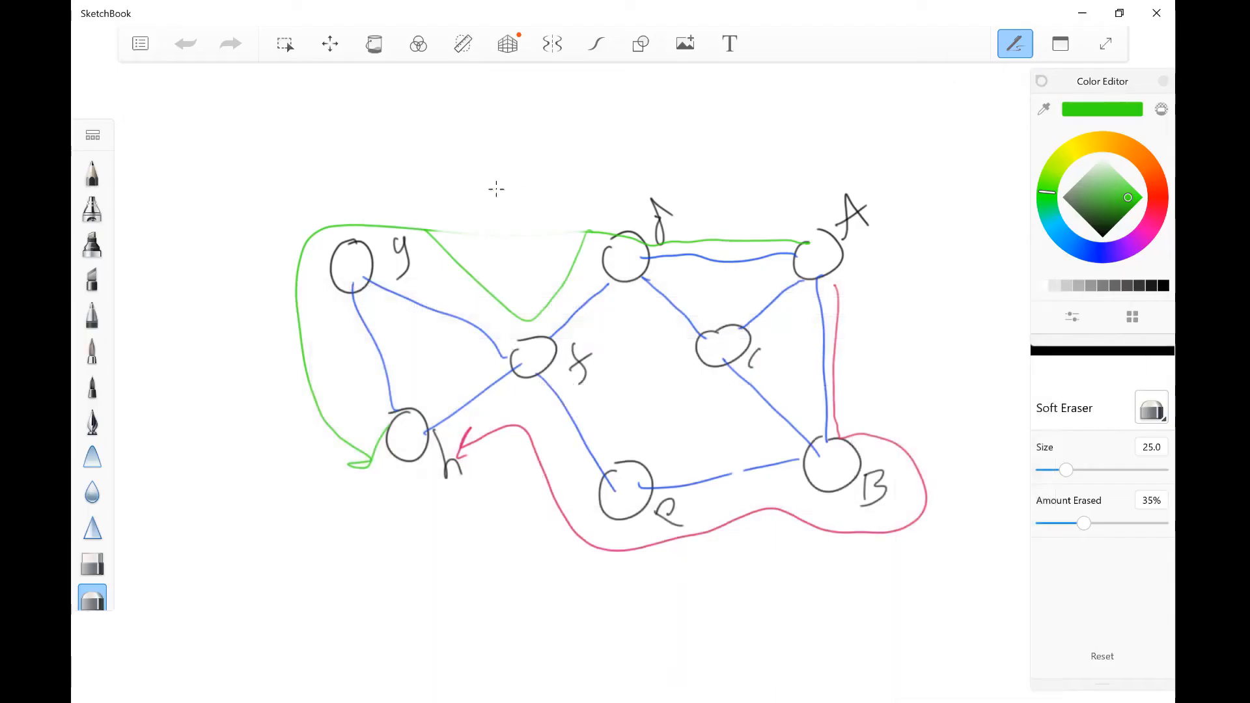
pyautogui.click(1158, 13)
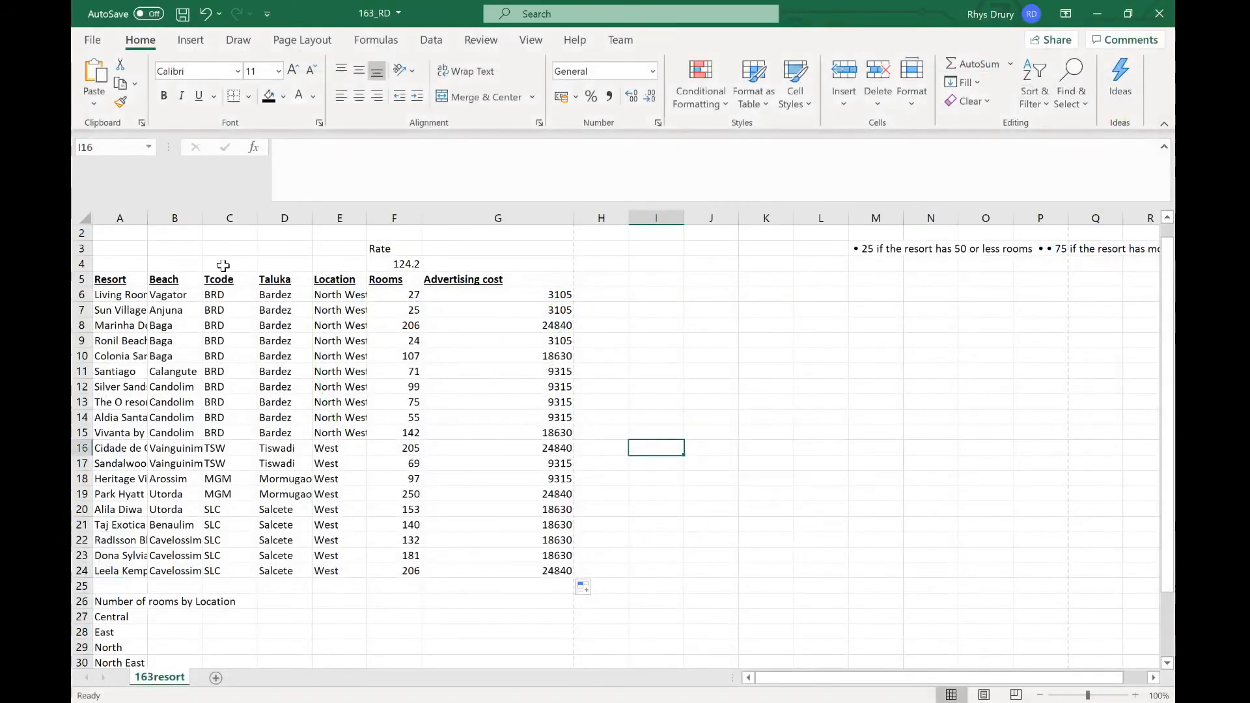
# Step: Compare the Number of rooms by Location rows with task 21's instructions in the questions PDF
pyautogui.click(191, 619)
pyautogui.scroll(-2, 190, 618)
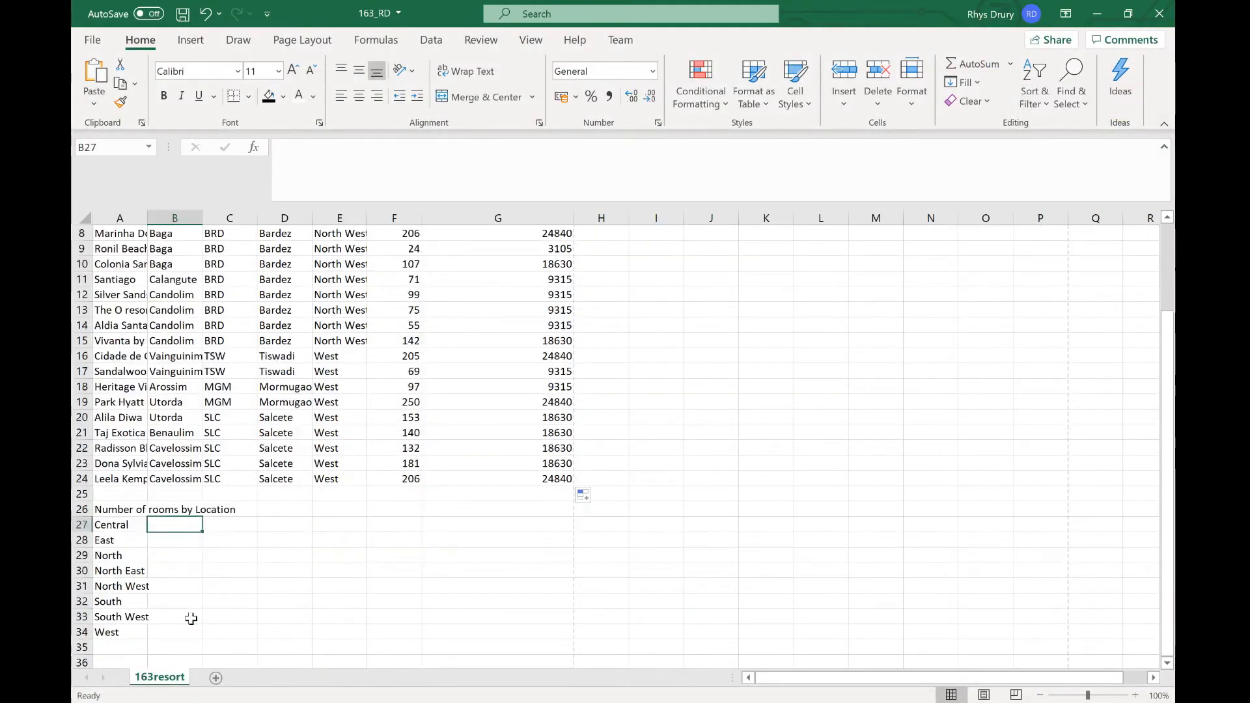
pyautogui.scroll(1, 205, 592)
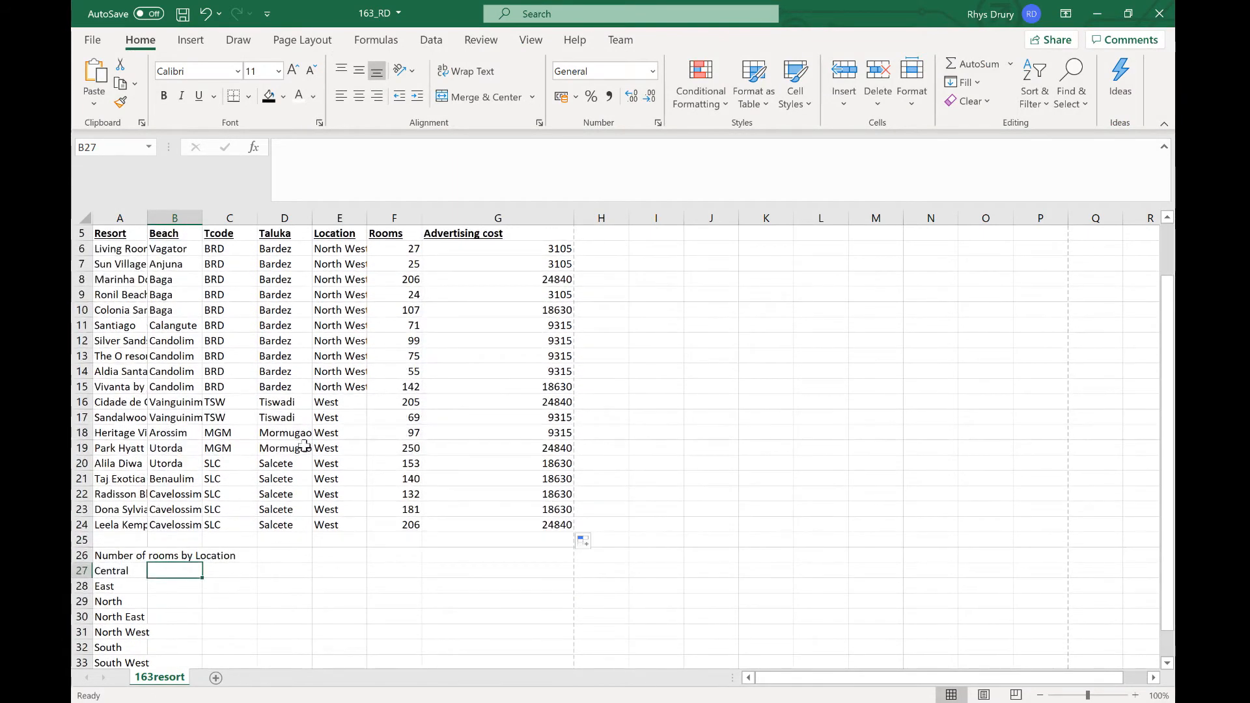
pyautogui.hotkey('alt', 'Tab')
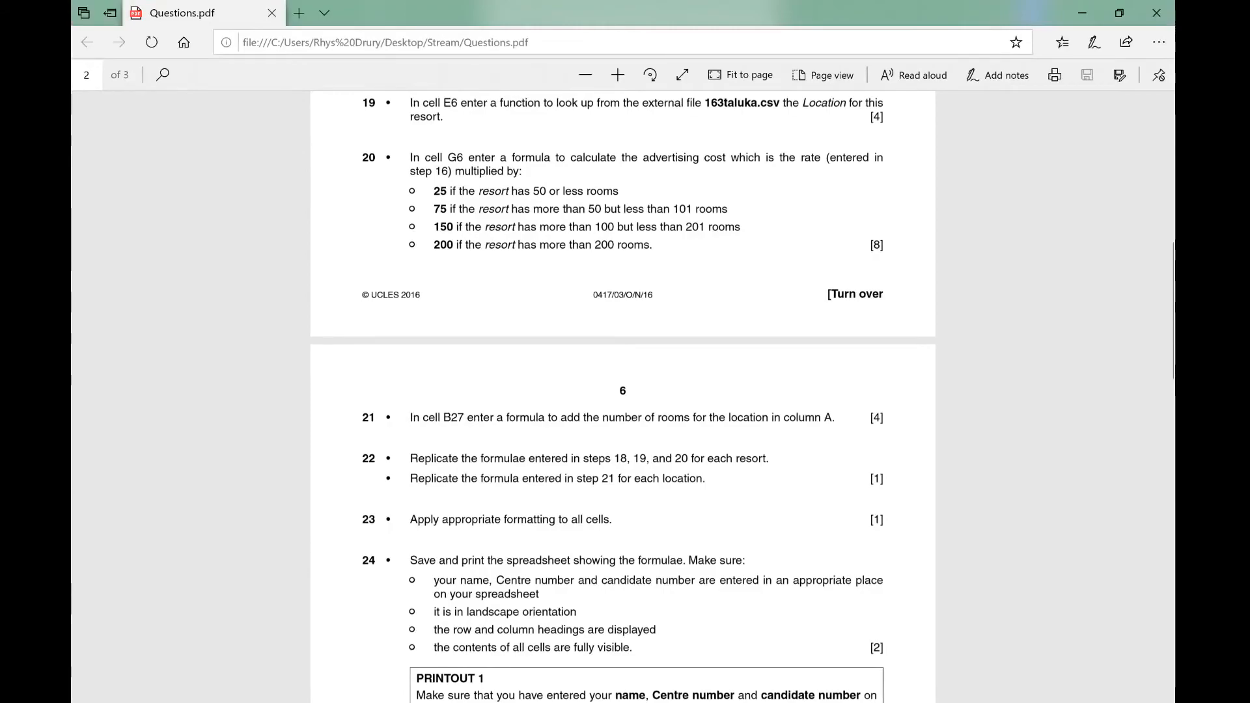
pyautogui.hotkey('alt', 'Tab')
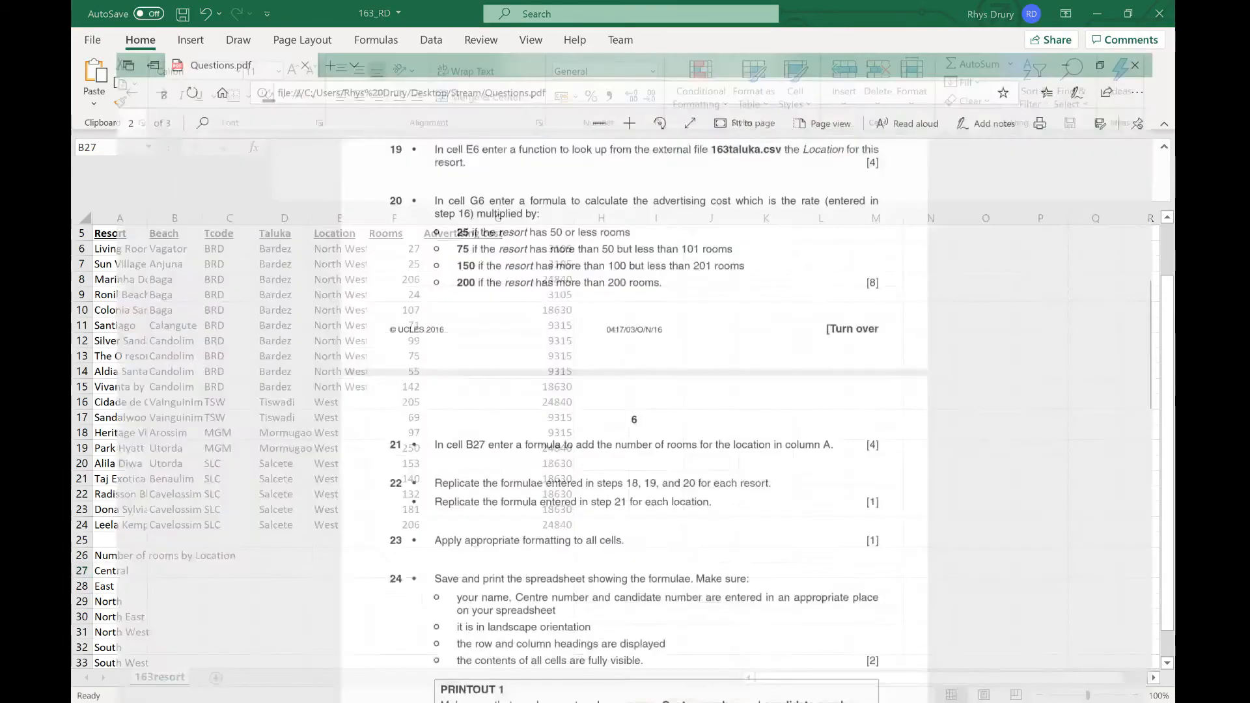
pyautogui.hotkey('alt', 'Tab')
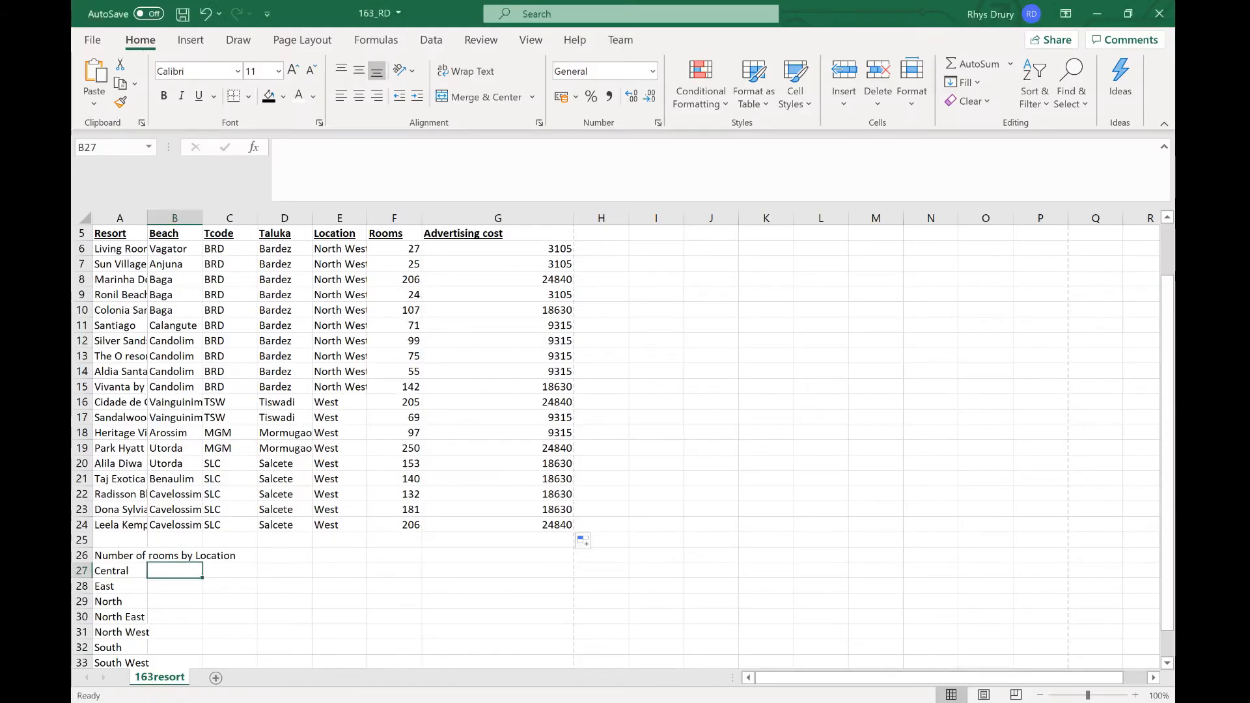
pyautogui.hotkey('alt', 'Tab')
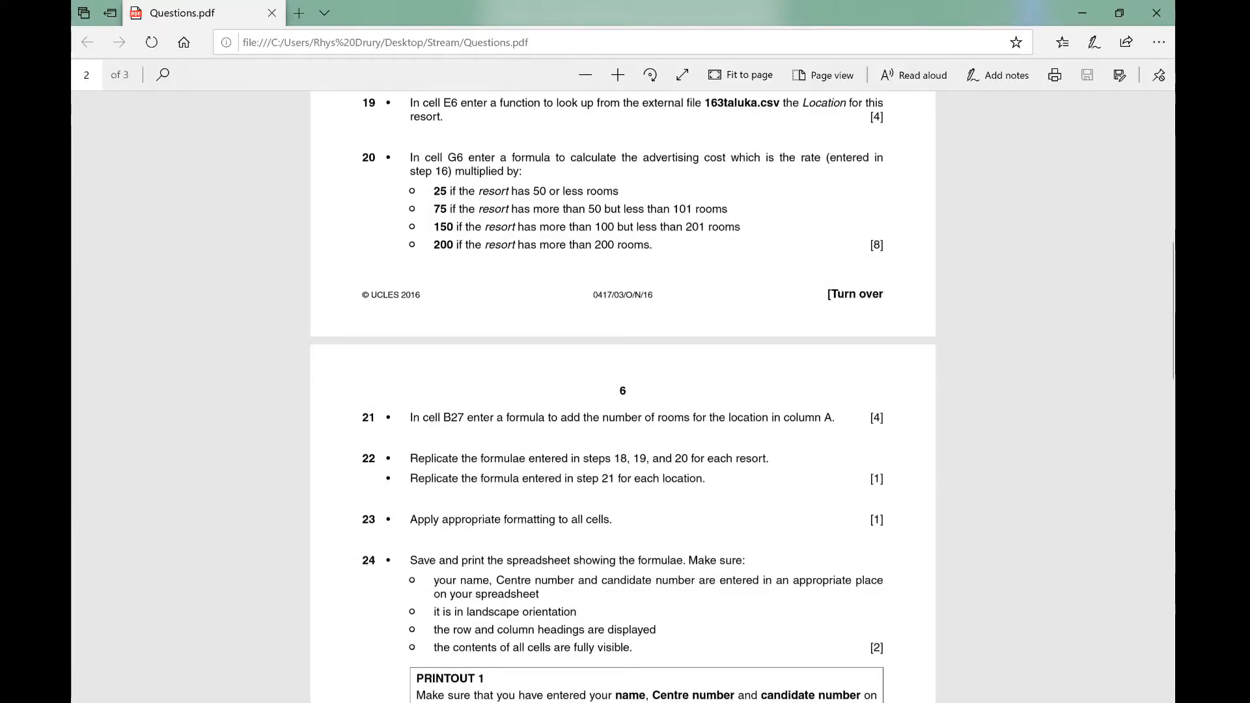
pyautogui.hotkey('alt', 'Tab')
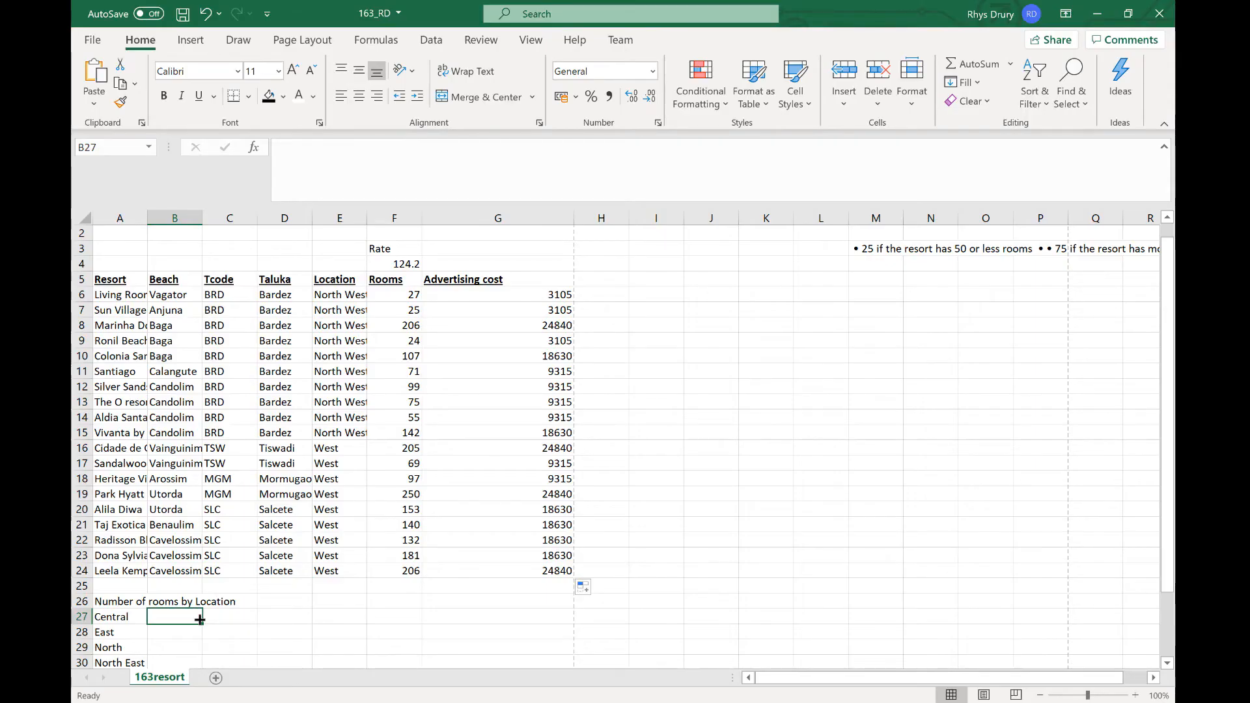
# Step: Enter in B27 a SUMIF formula with criteria range $E$6:$E$24, criterion A27 and sum range F6:F24
pyautogui.write('=')
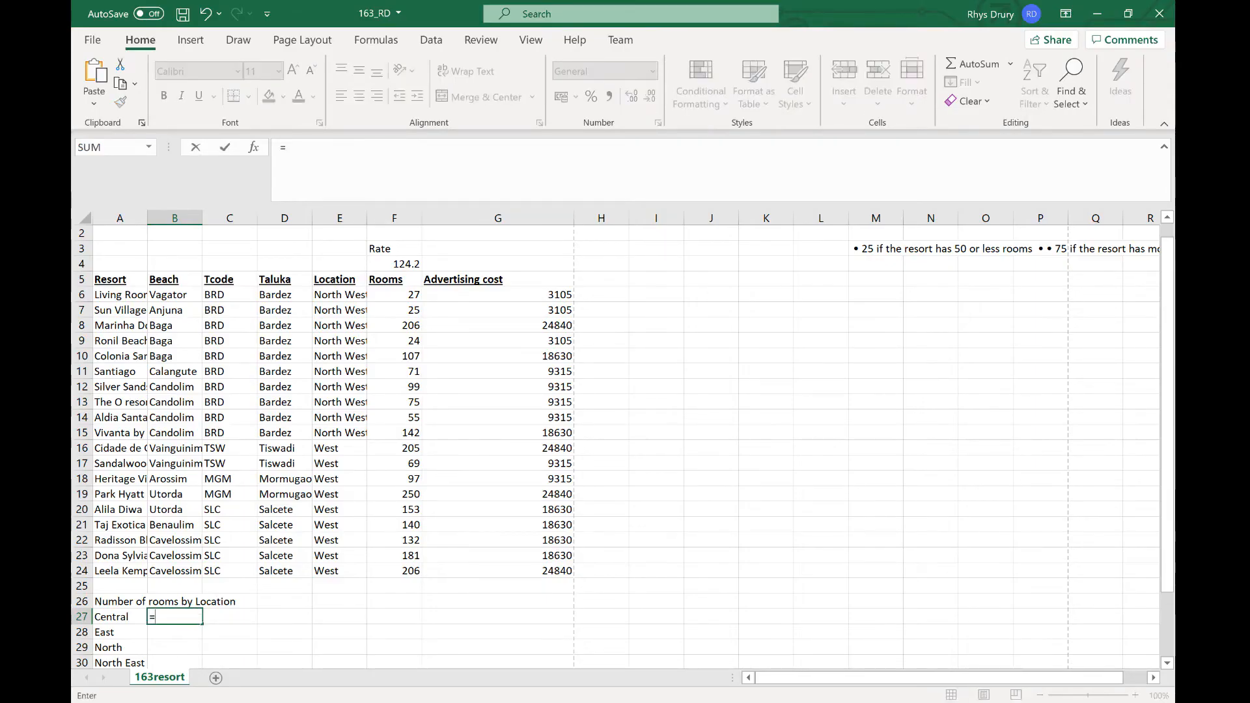
pyautogui.write('sumIF')
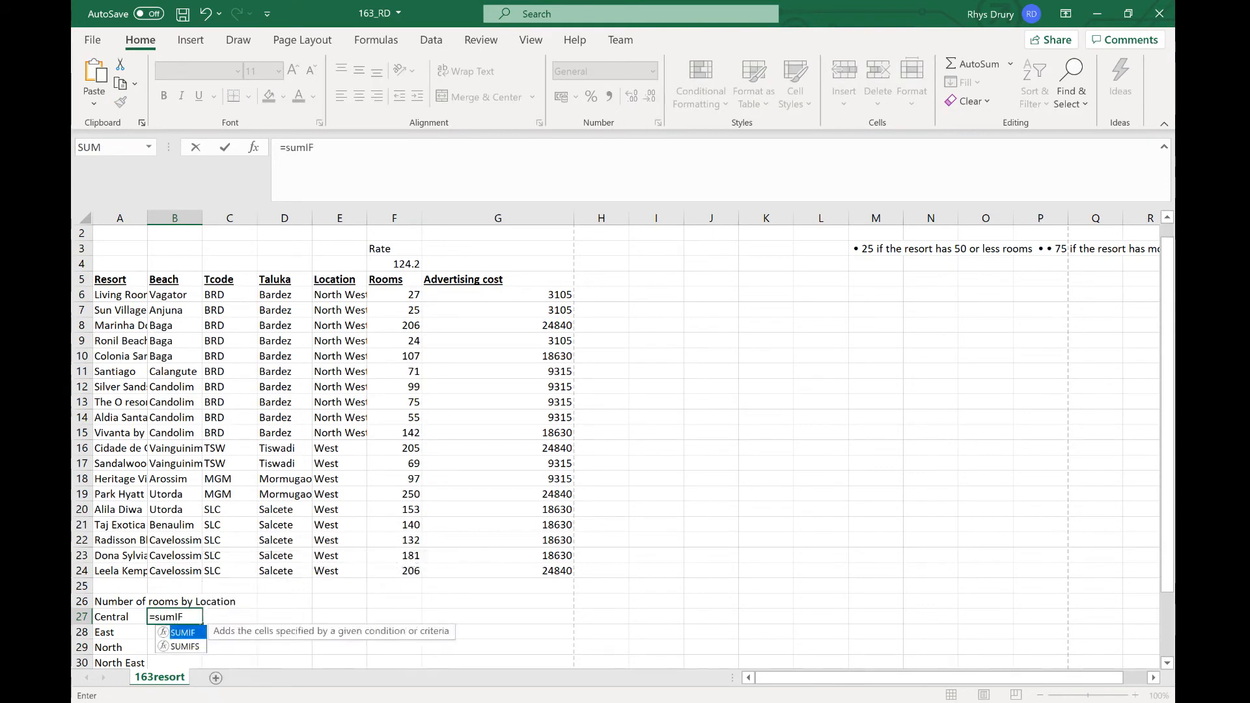
pyautogui.write('(')
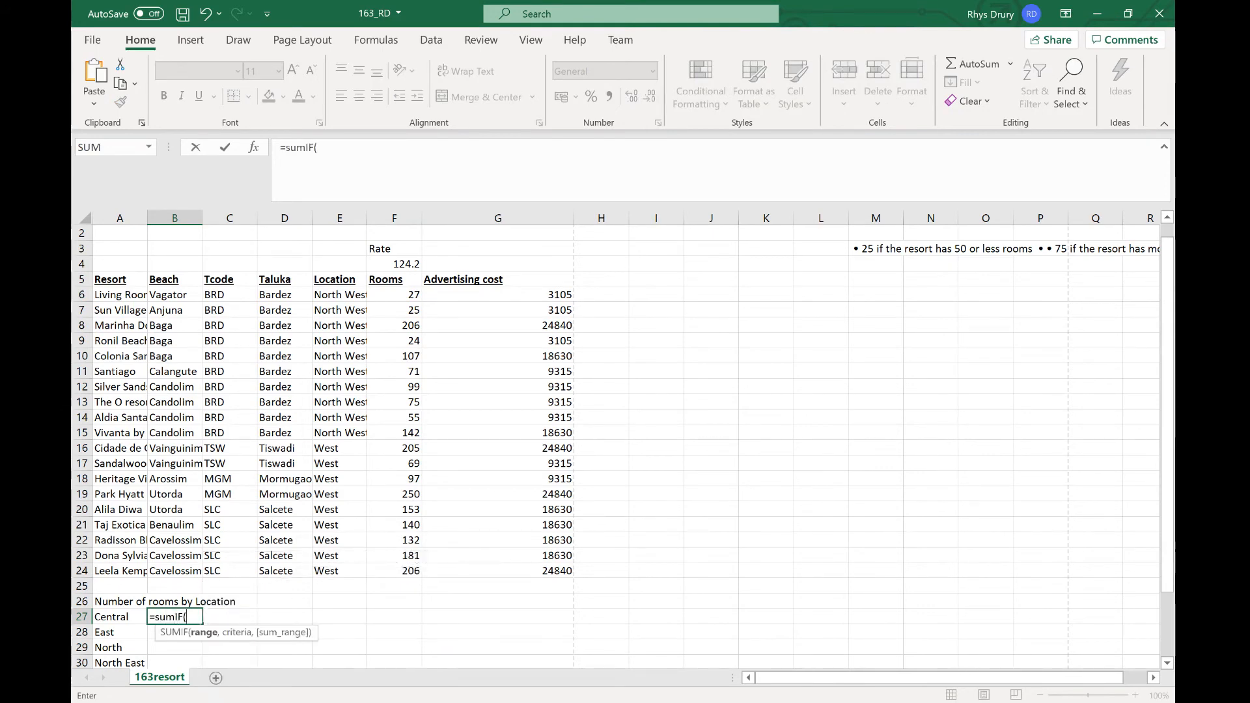
pyautogui.click(402, 295)
pyautogui.moveTo(402, 295); pyautogui.dragTo(397, 573)
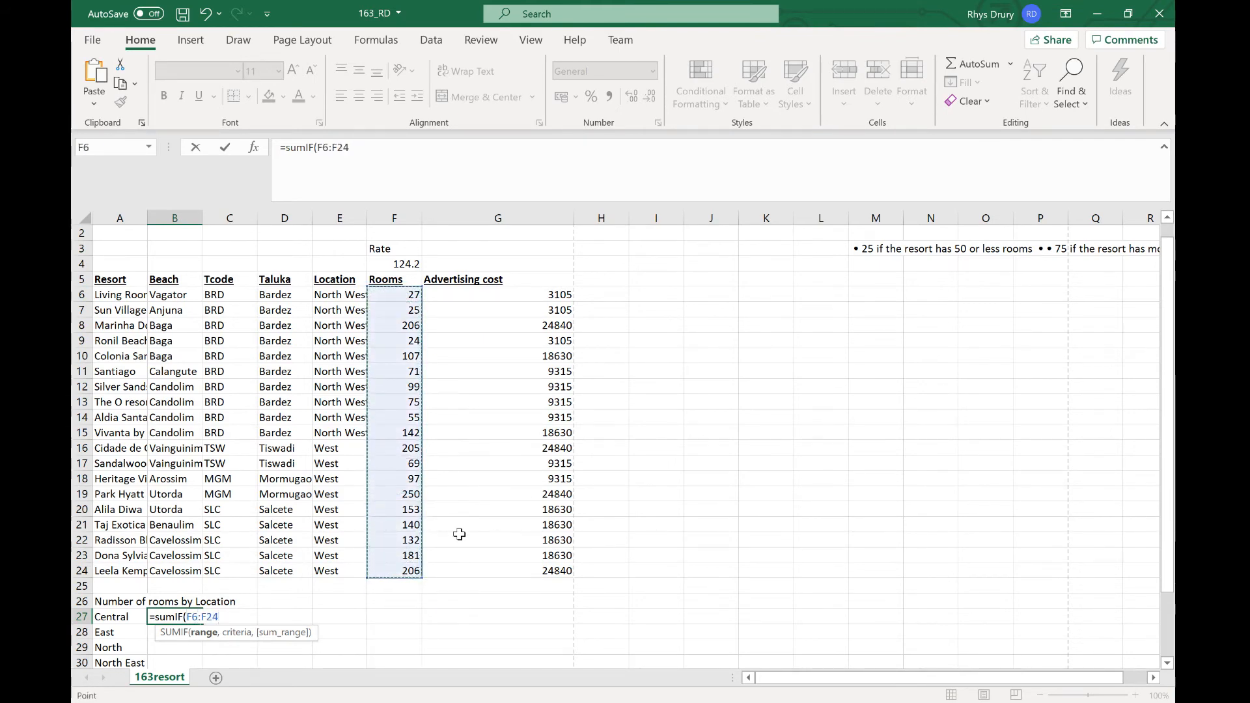
pyautogui.write(',')
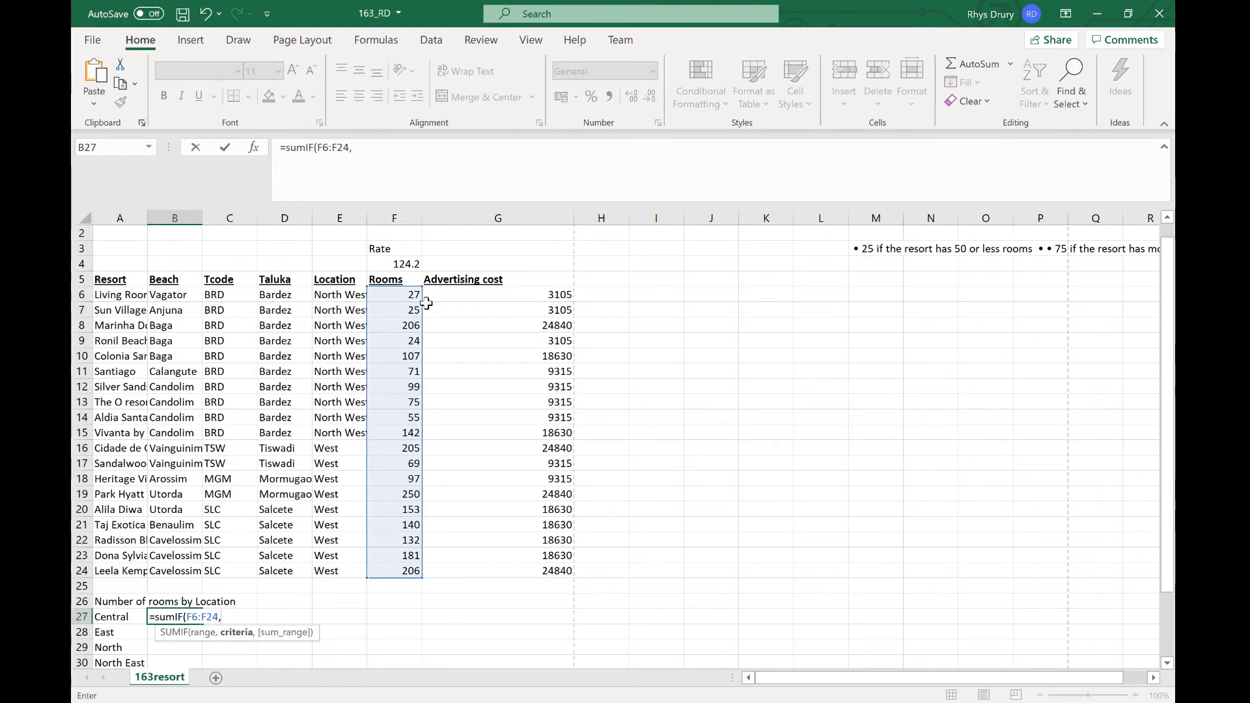
pyautogui.moveTo(423, 306); pyautogui.dragTo(325, 354)
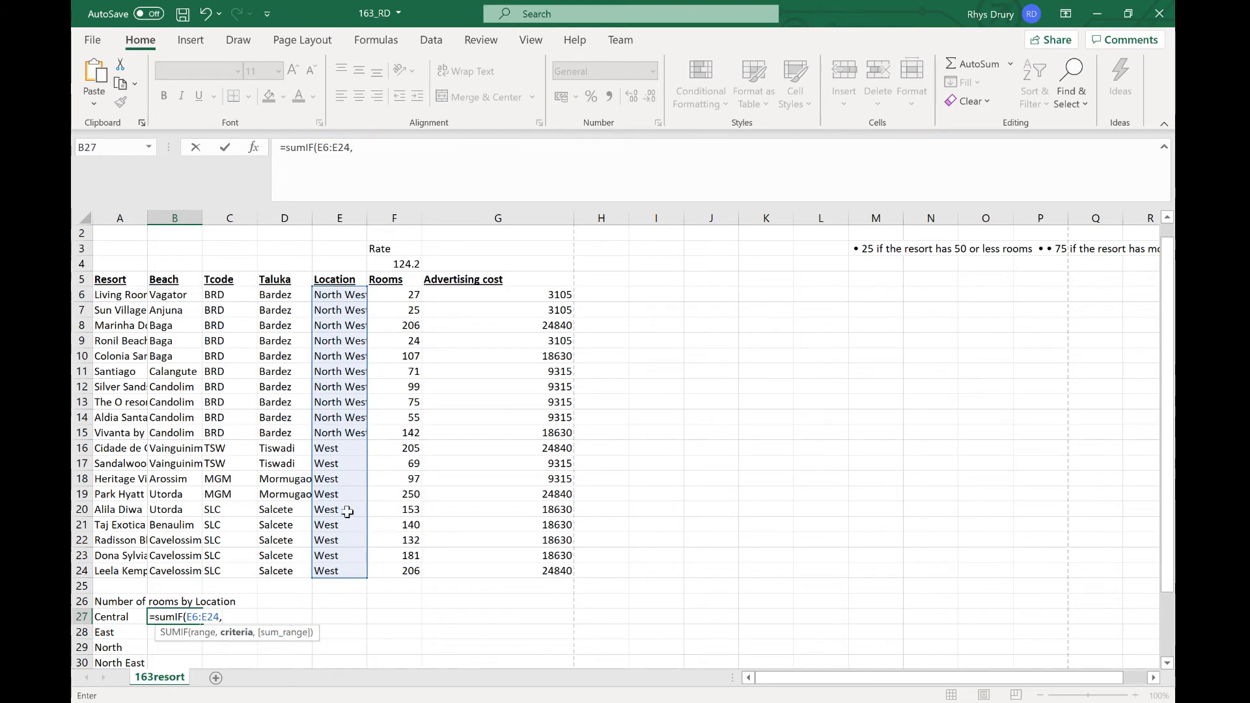
pyautogui.click(115, 615)
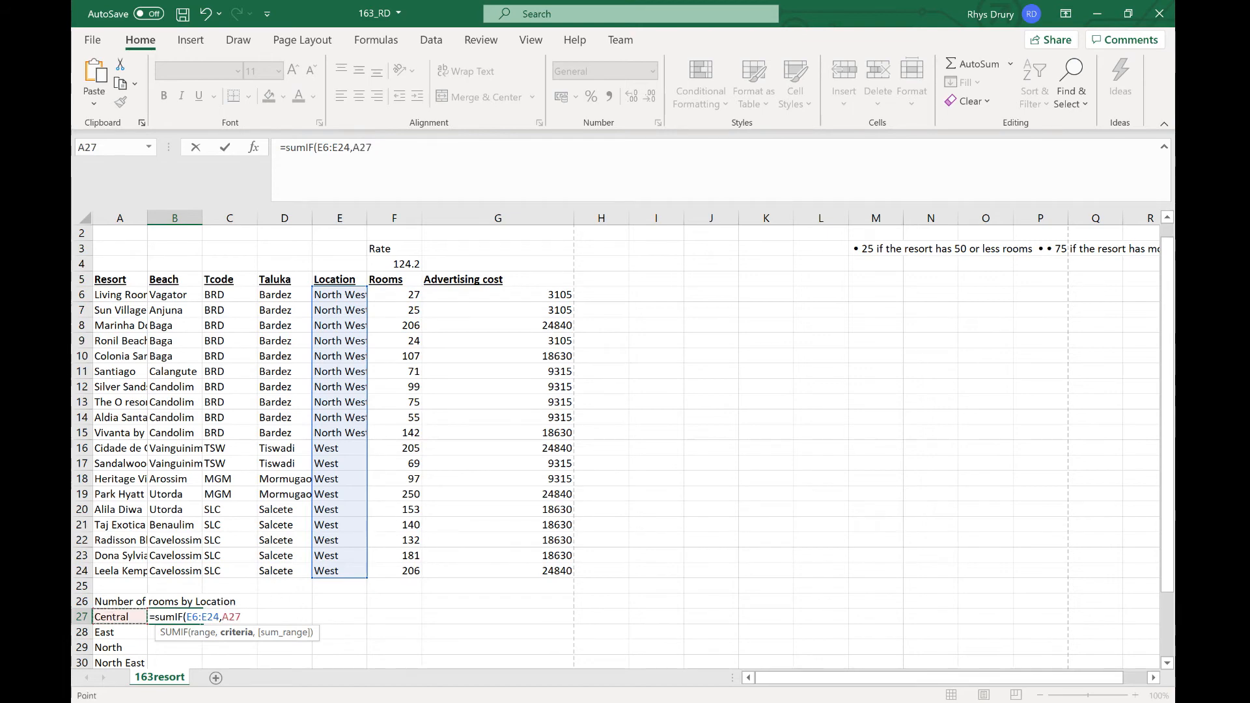
pyautogui.moveTo(219, 616); pyautogui.dragTo(187, 617)
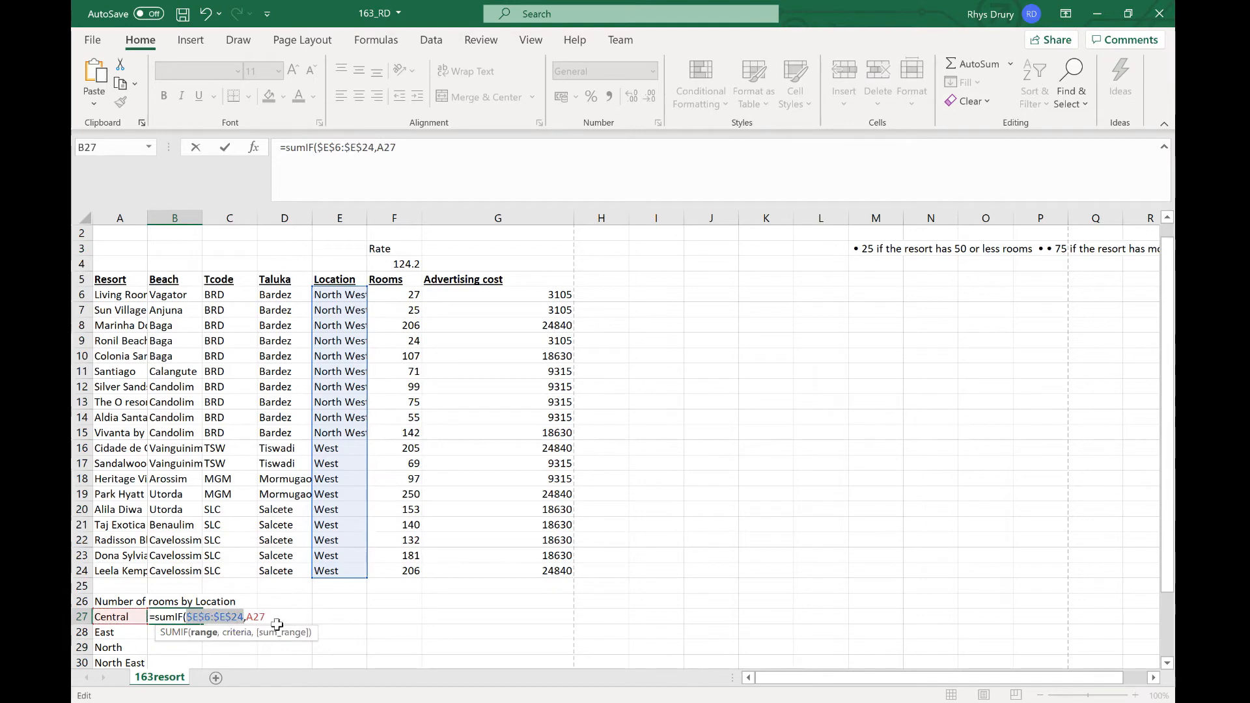
pyautogui.press('F4')
pyautogui.write(',A27')
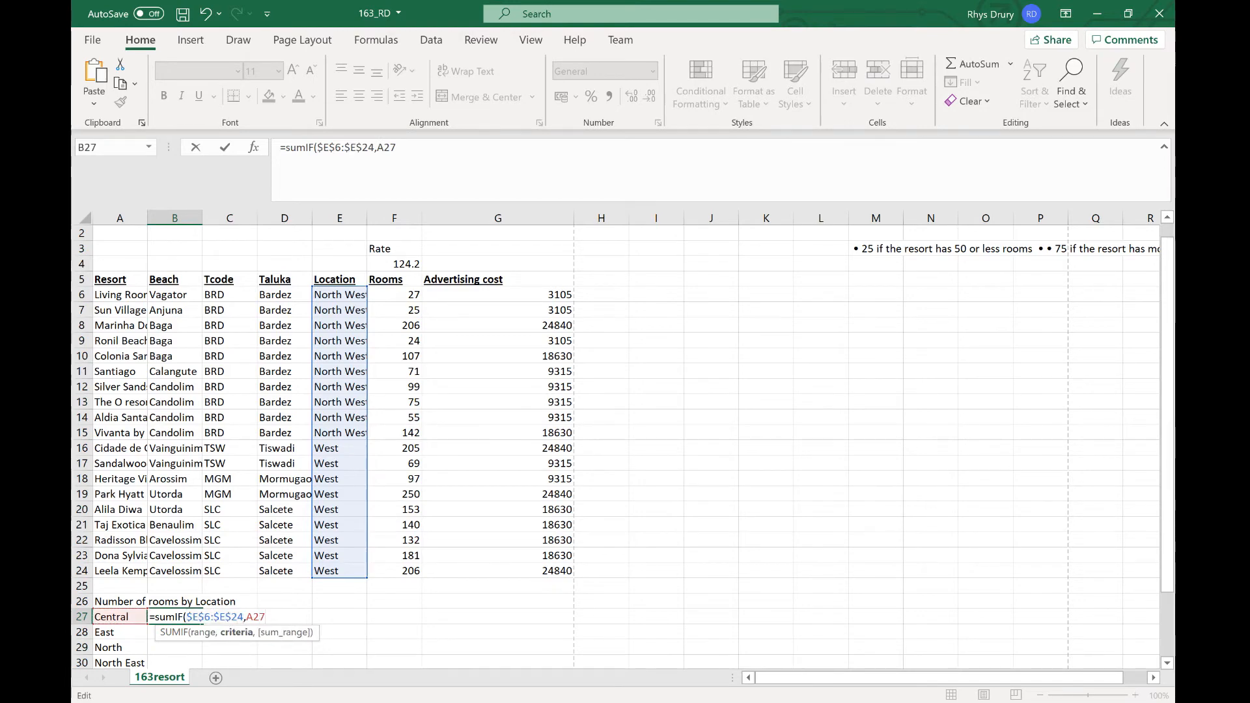
pyautogui.write(',')
pyautogui.moveTo(411, 300); pyautogui.dragTo(383, 575)
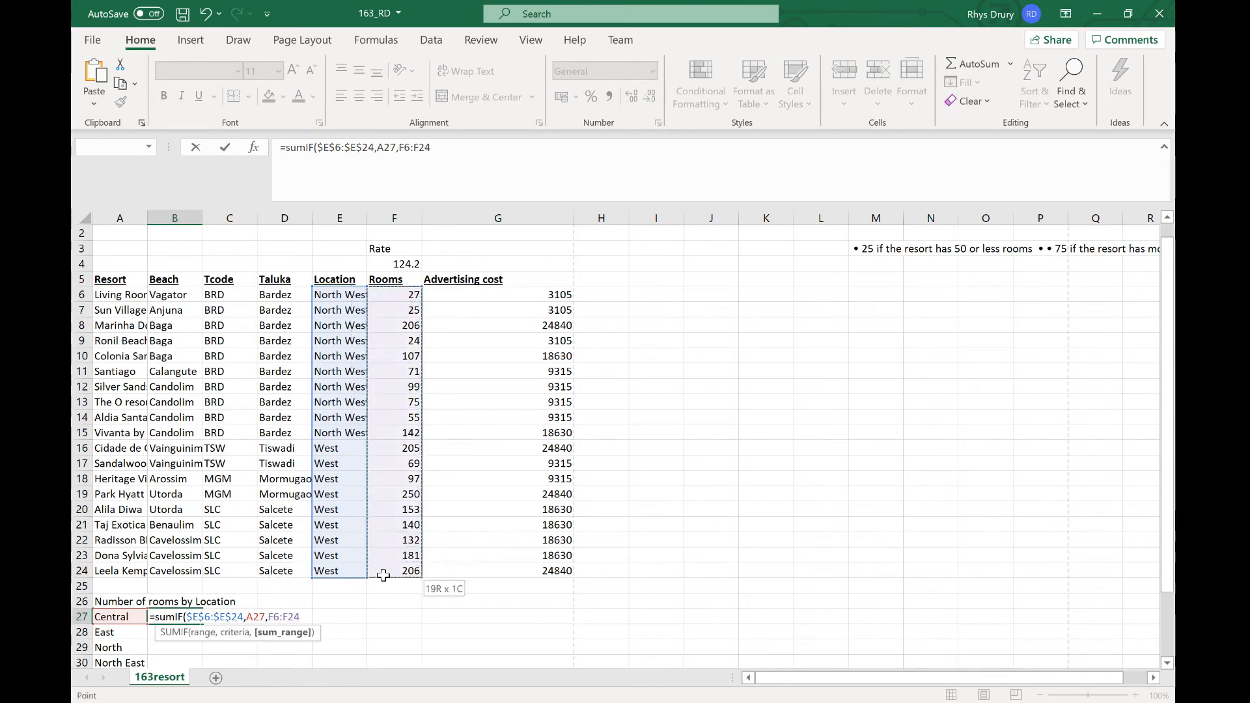
pyautogui.press('Return')
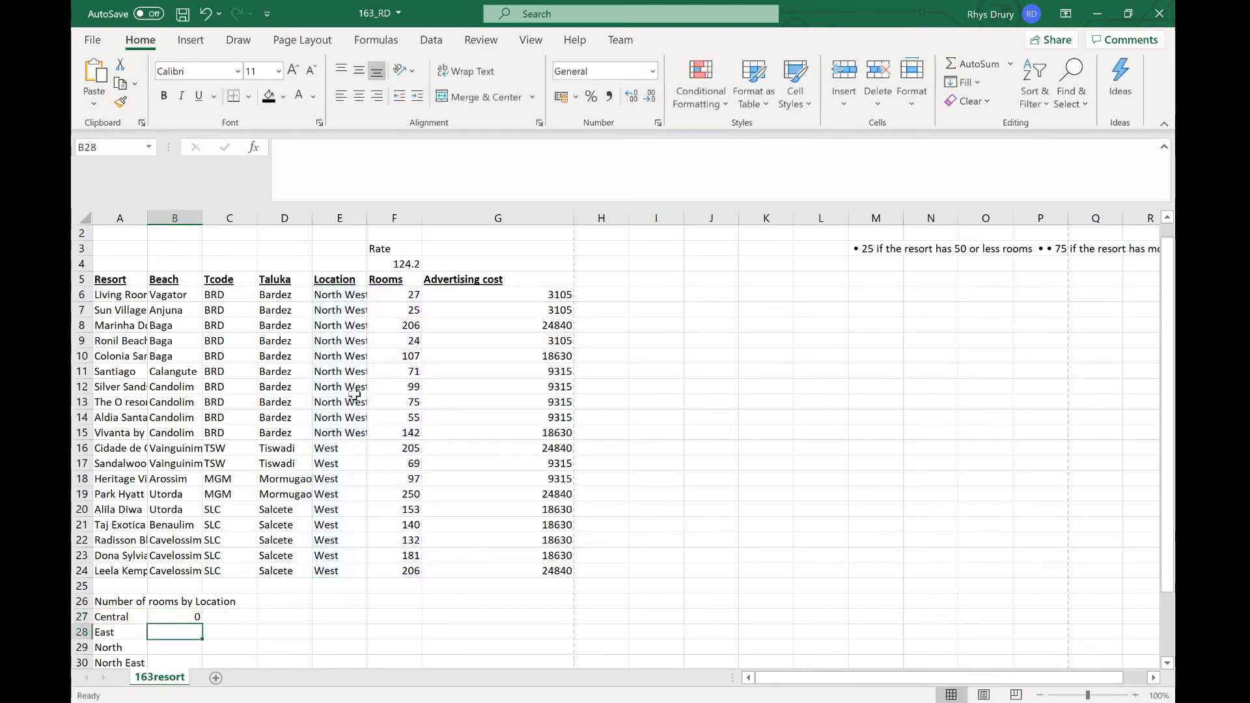
# Step: Copy the B27 SUMIF formula down through B34 for every location
pyautogui.scroll(-1, 179, 648)
pyautogui.click(193, 573)
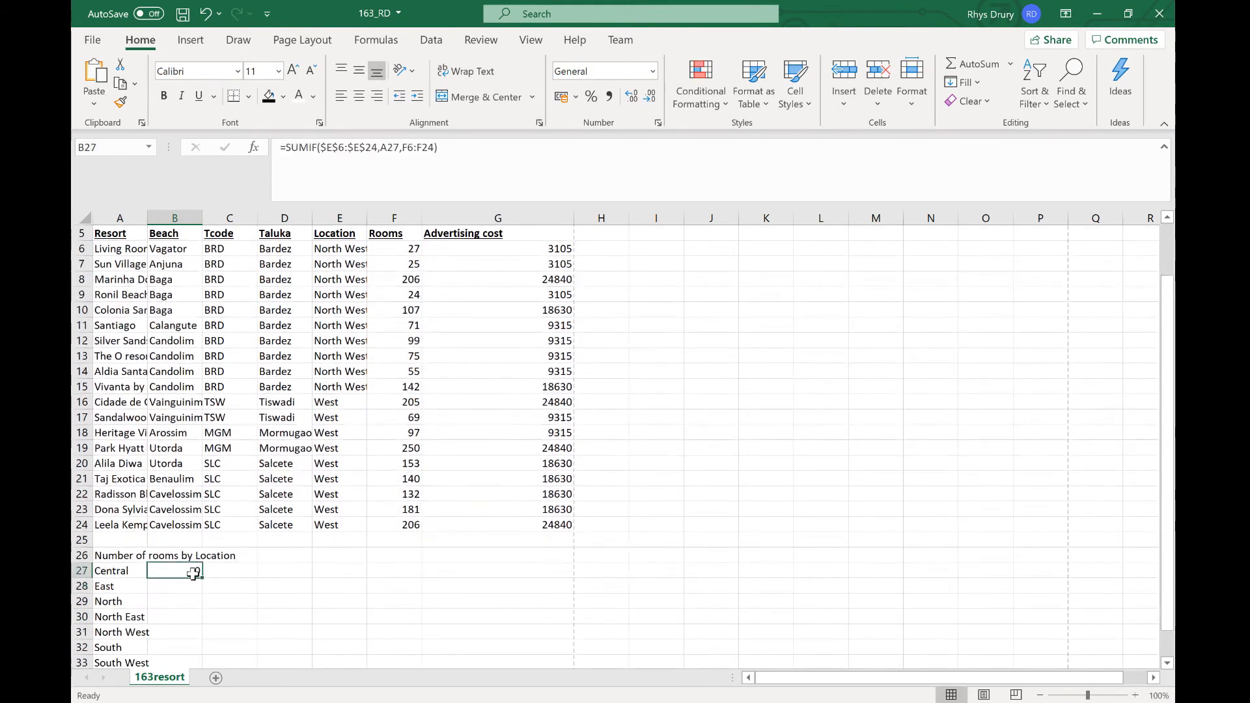
pyautogui.moveTo(195, 575); pyautogui.dragTo(190, 642)
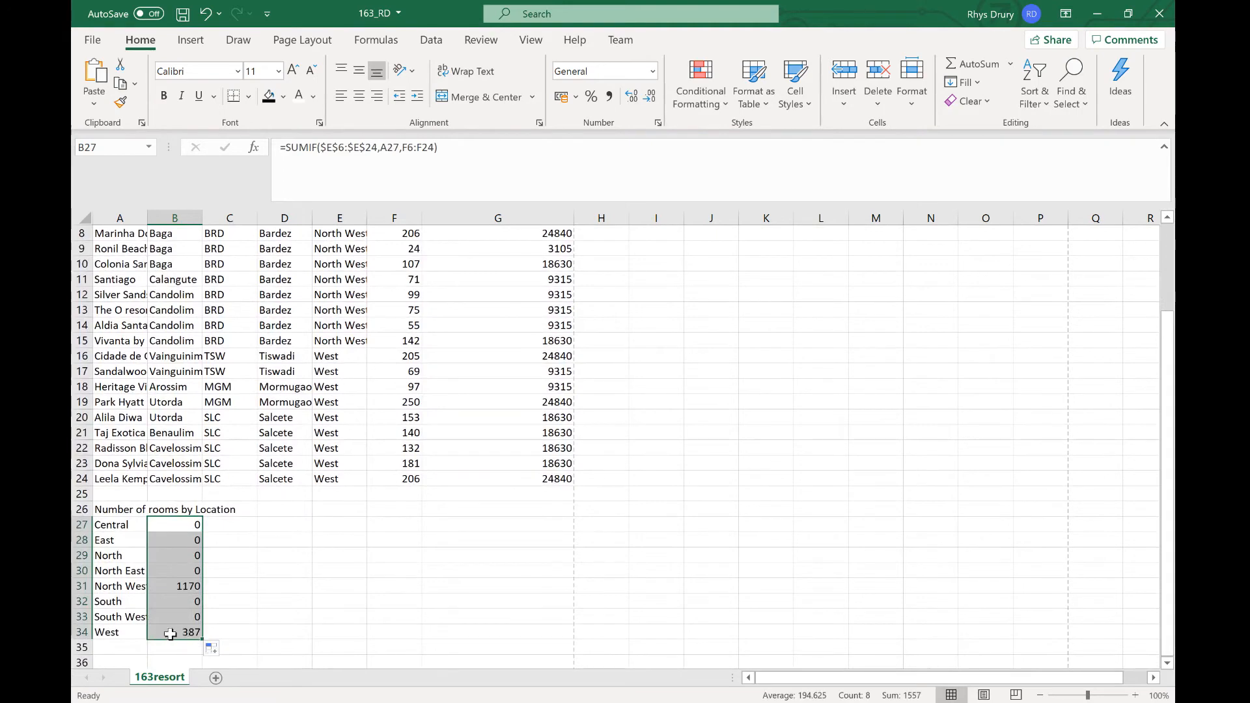
# Step: Inspect the copied SUMIF formulas in B31, B27 and B28 for their cell references
pyautogui.click(179, 586)
pyautogui.scroll(2, 179, 586)
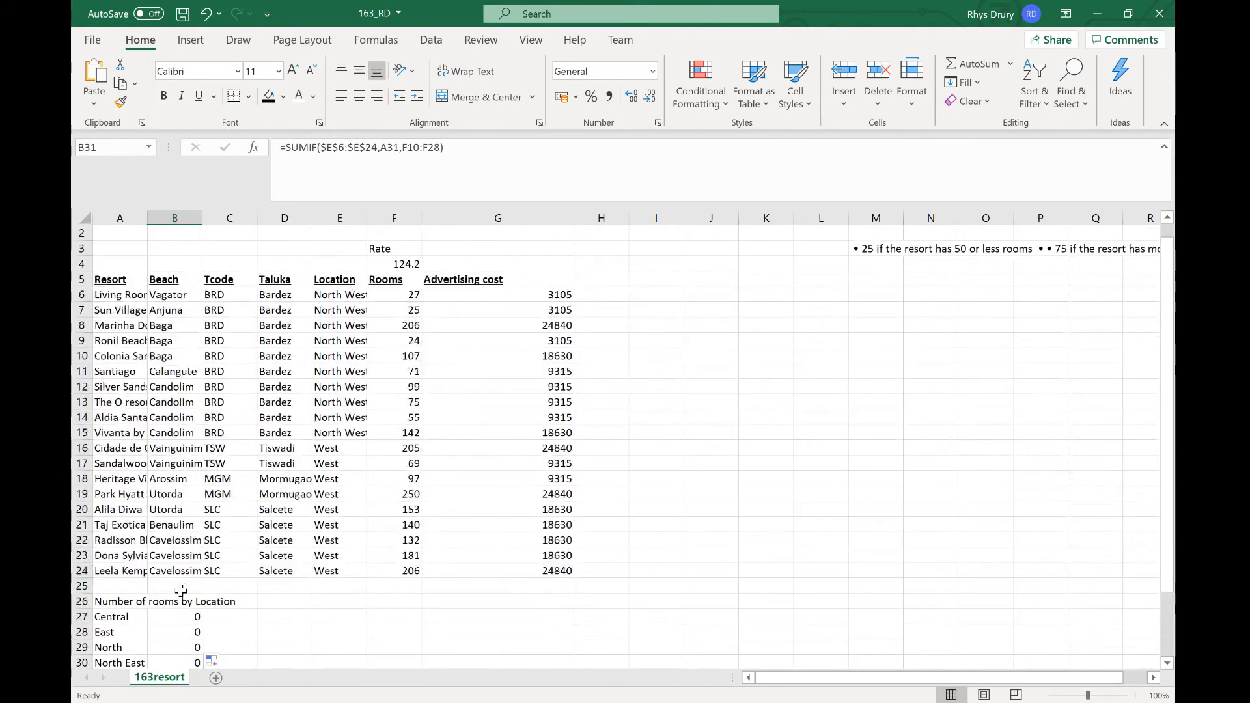
pyautogui.scroll(-1, 180, 591)
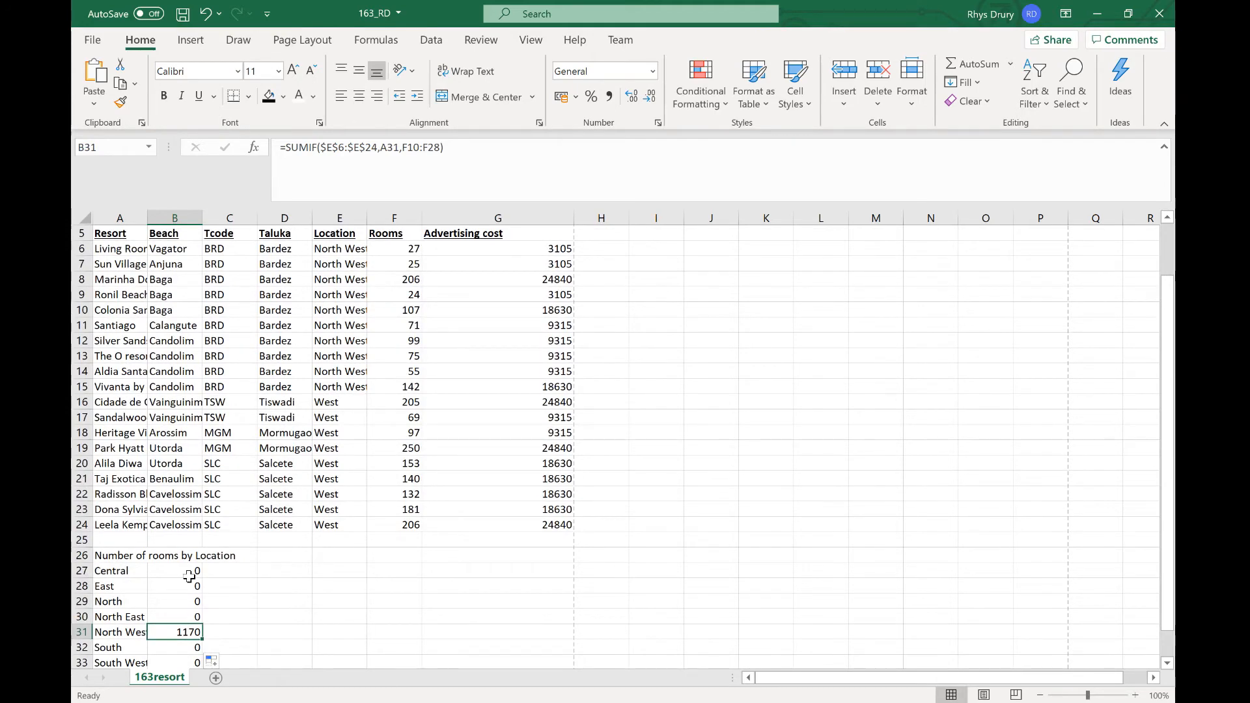
pyautogui.click(189, 577)
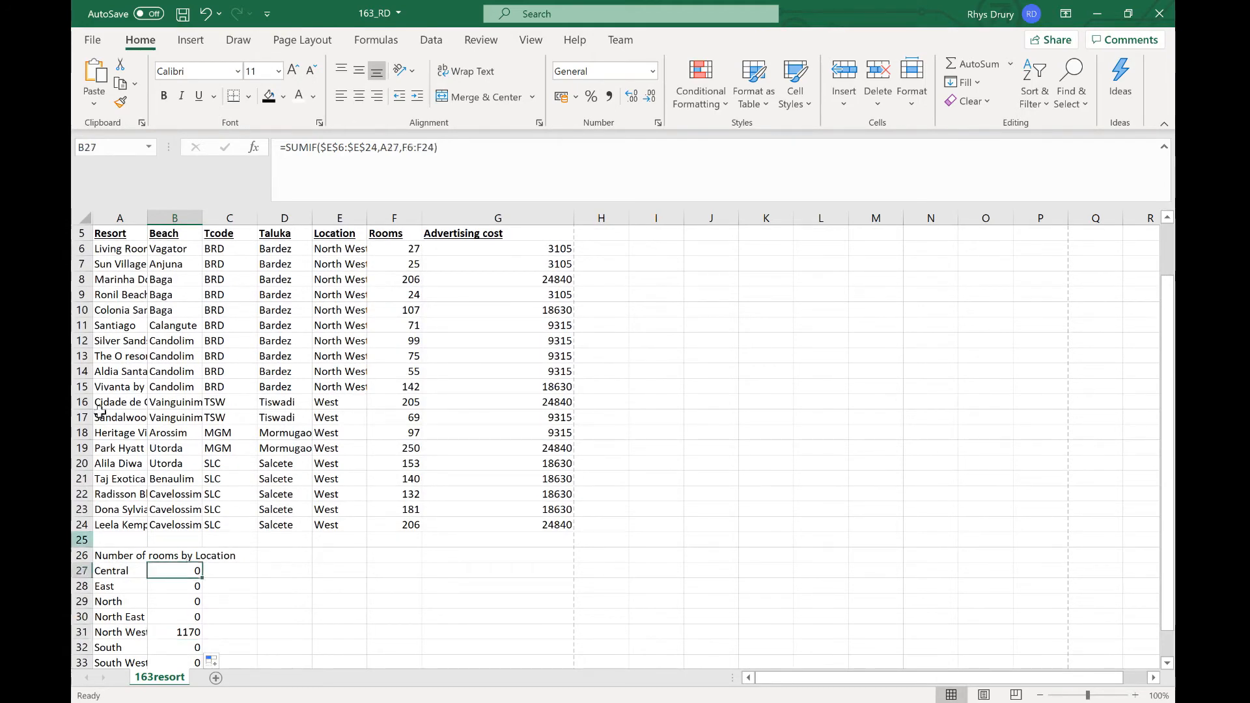
pyautogui.click(321, 148)
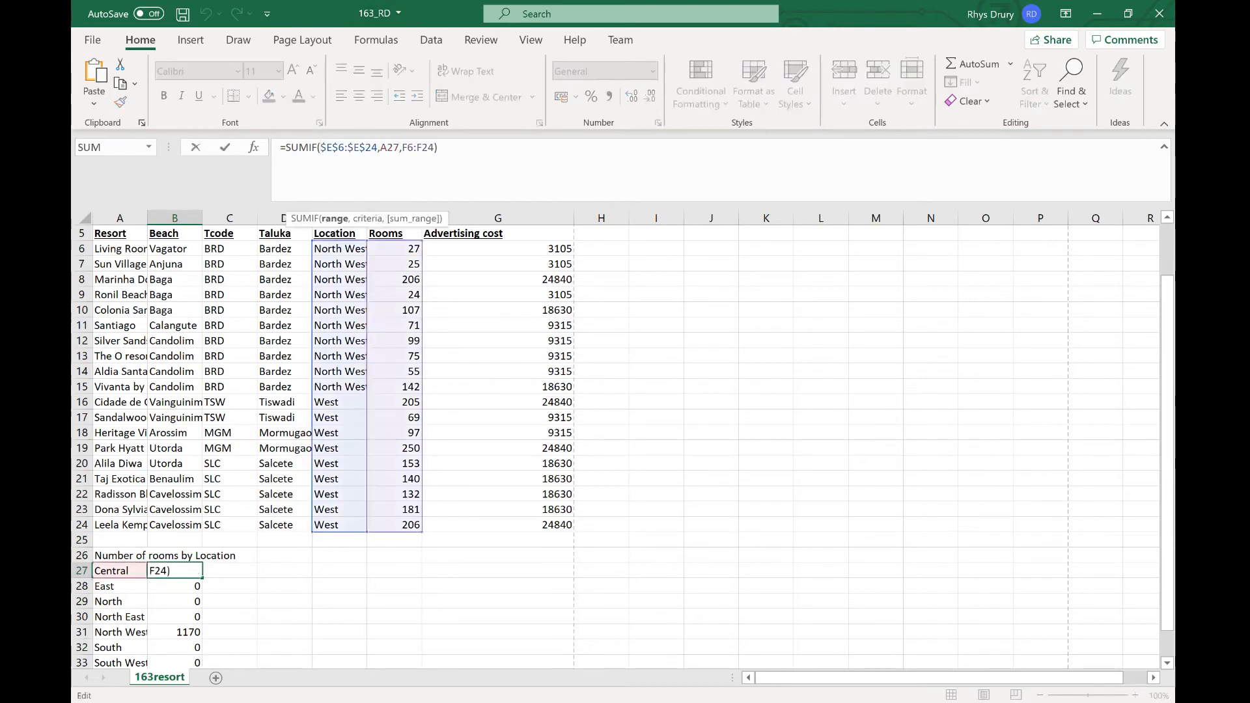
pyautogui.click(345, 148)
pyautogui.press('Return')
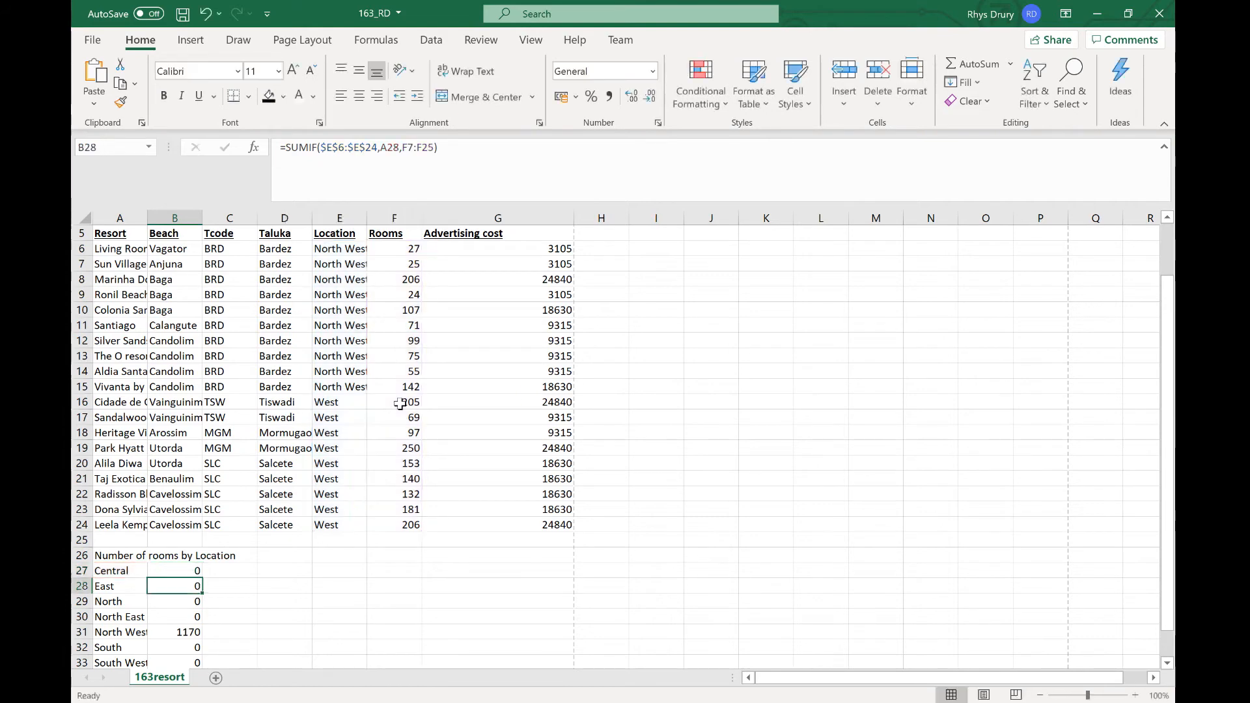
# Step: Review the task instructions in the questions PDF about displaying currency values in Indian rupees
pyautogui.click(636, 702)
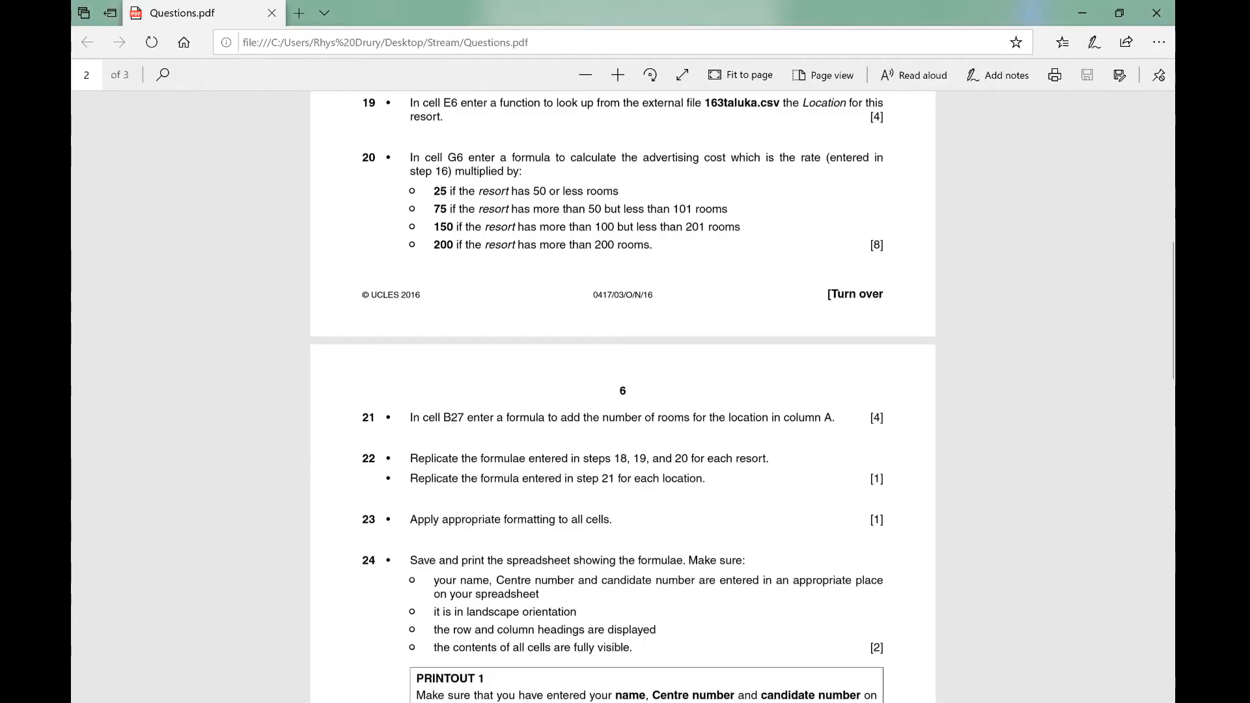
pyautogui.scroll(-3, 623, 397)
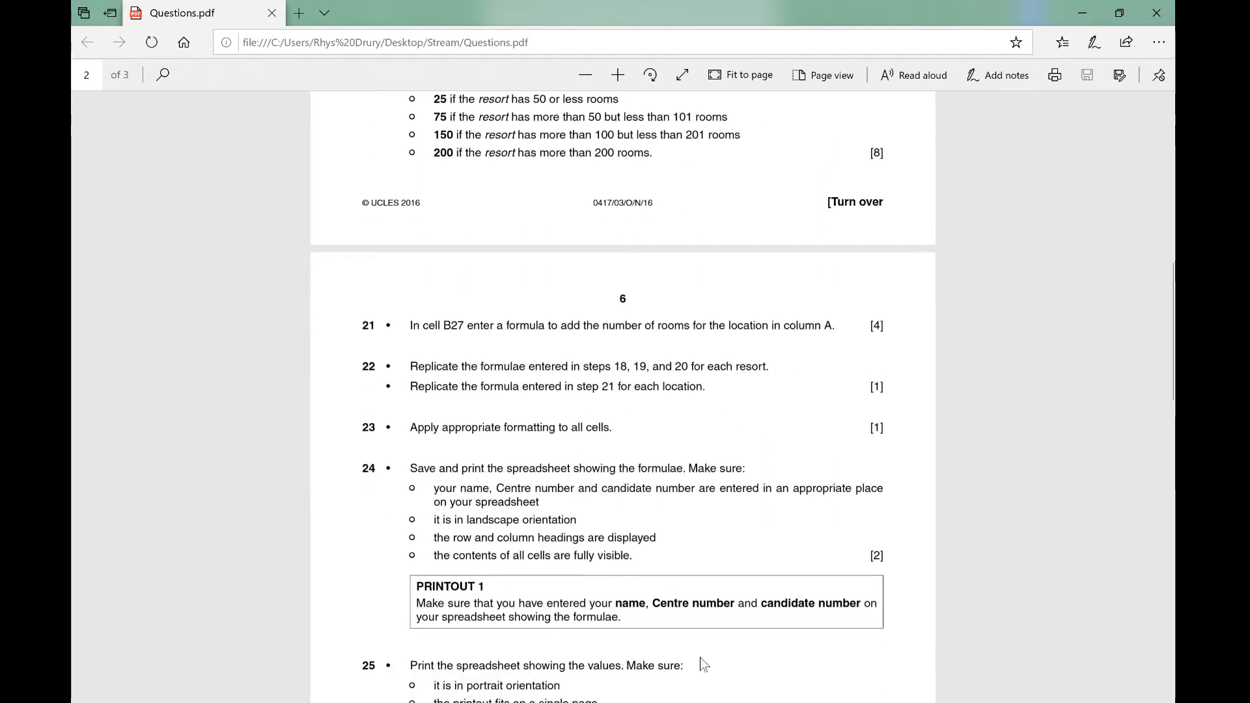
pyautogui.click(724, 702)
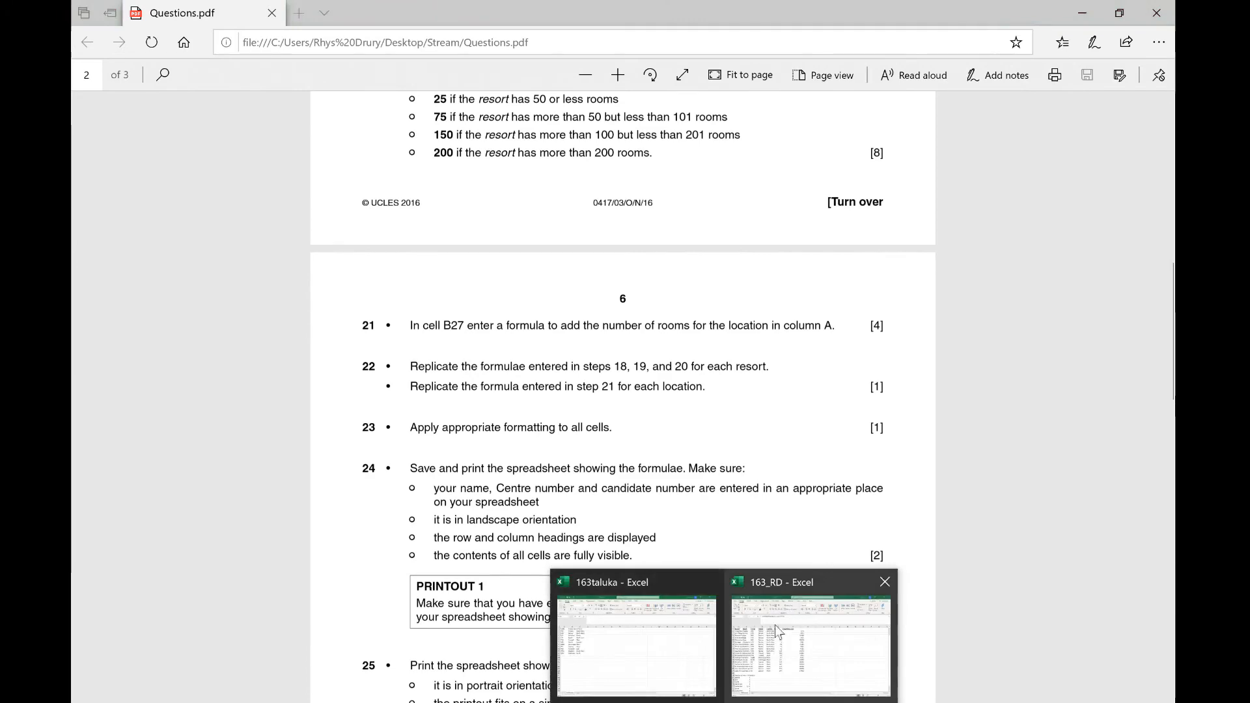
pyautogui.click(493, 443)
pyautogui.scroll(10, 493, 443)
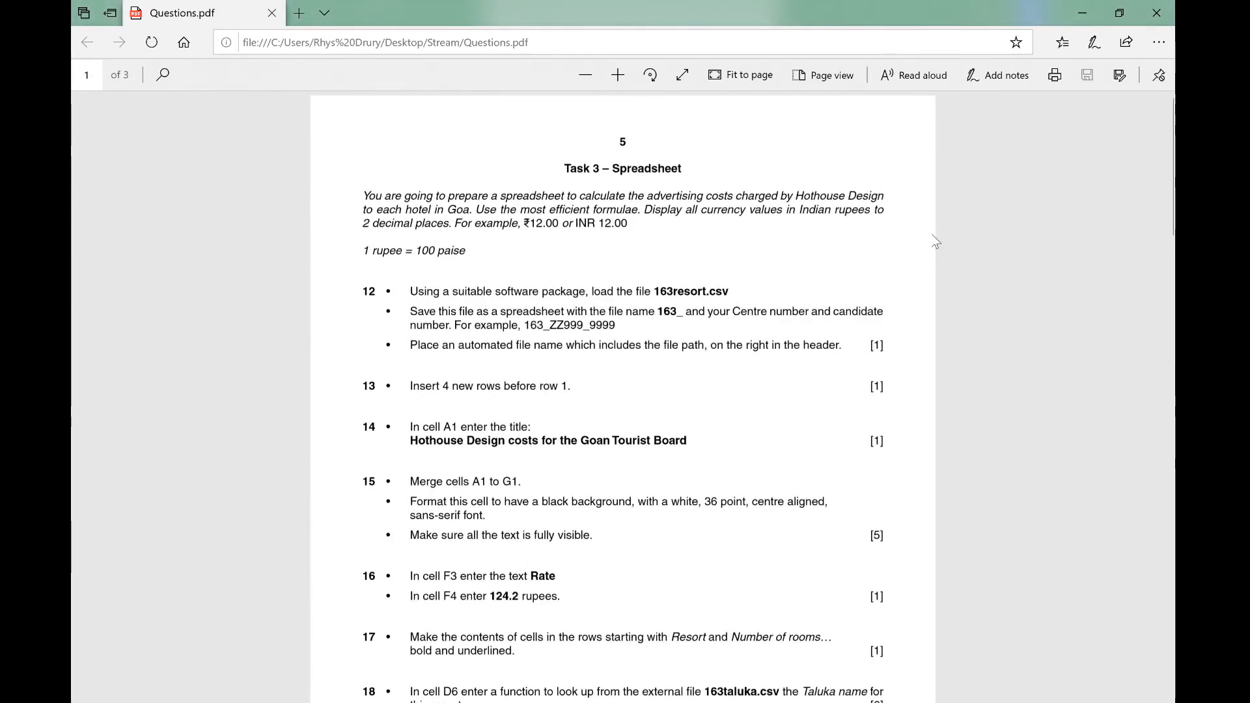
pyautogui.click(1082, 13)
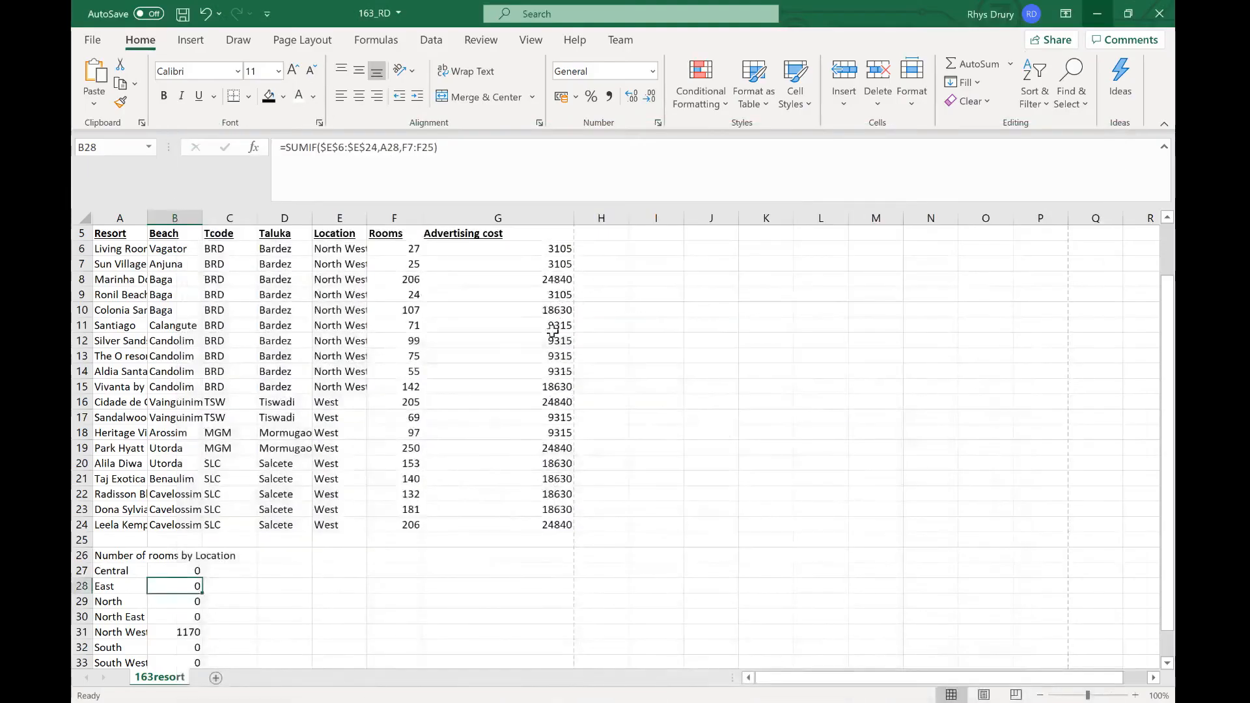
# Step: Format the advertising costs in G6:G24 as Currency with the INR symbol and 2 decimal places
pyautogui.click(496, 467)
pyautogui.moveTo(521, 251); pyautogui.dragTo(517, 521)
pyautogui.rightClick(517, 313)
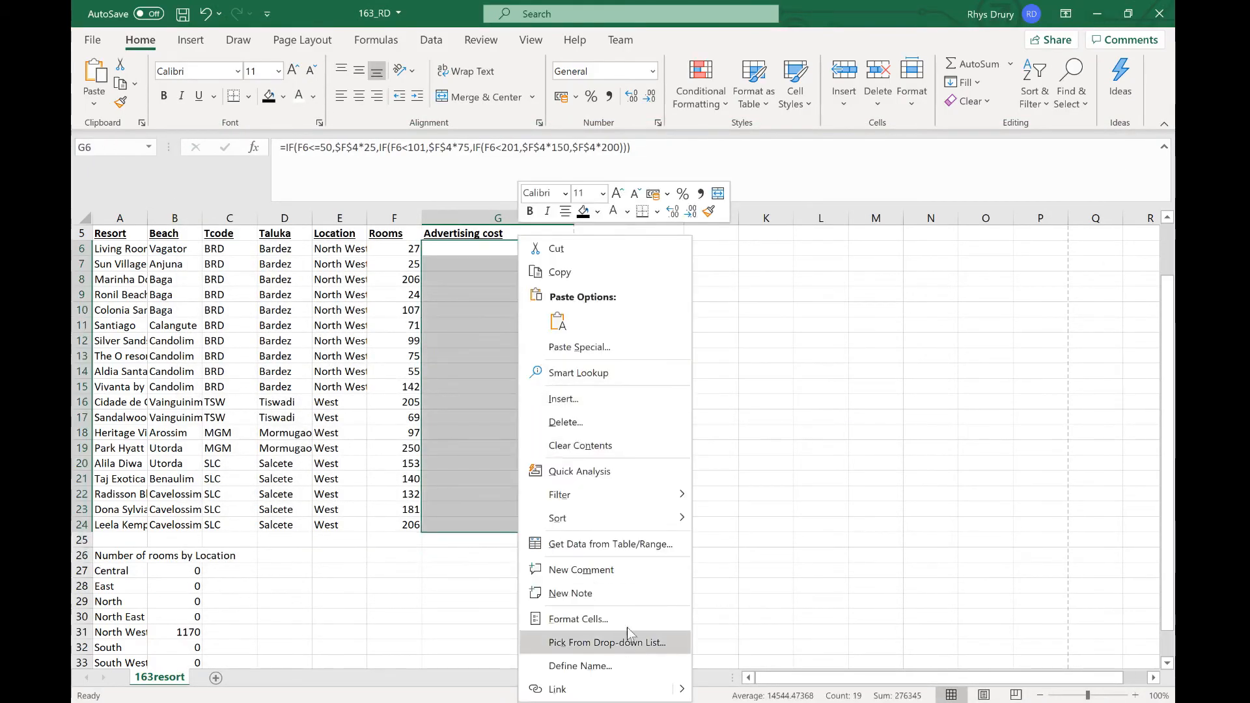
pyautogui.click(586, 619)
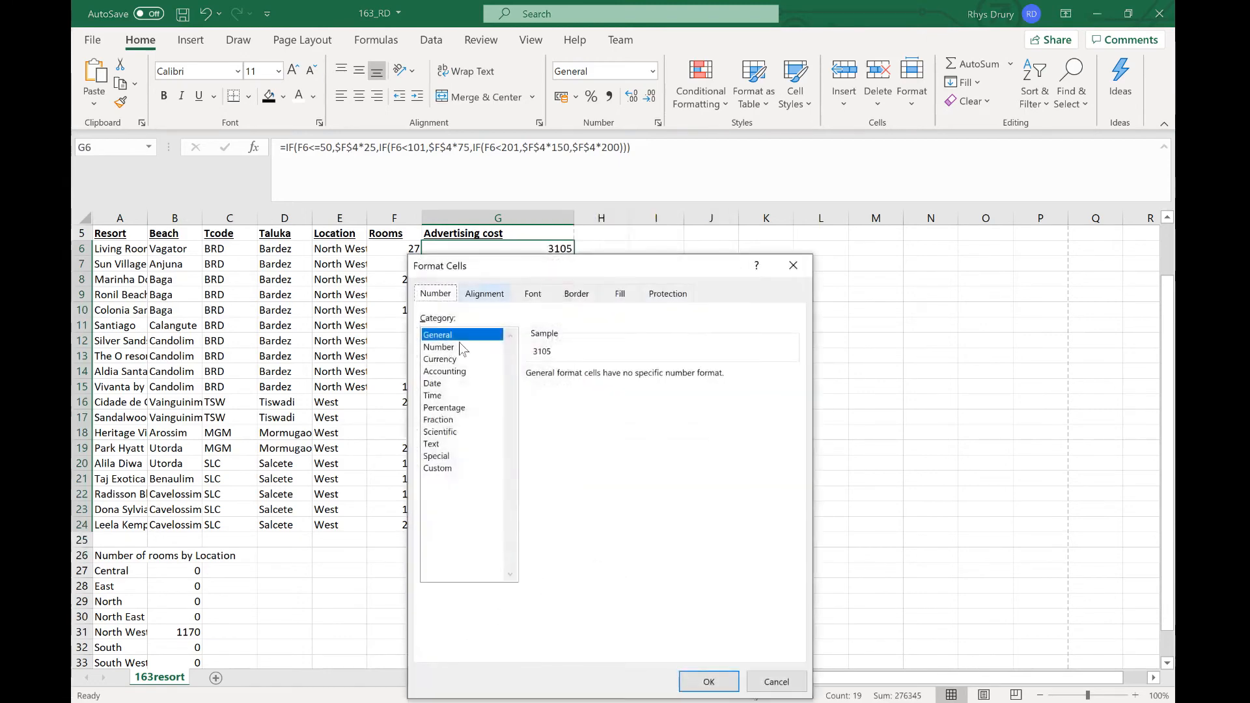
pyautogui.click(452, 360)
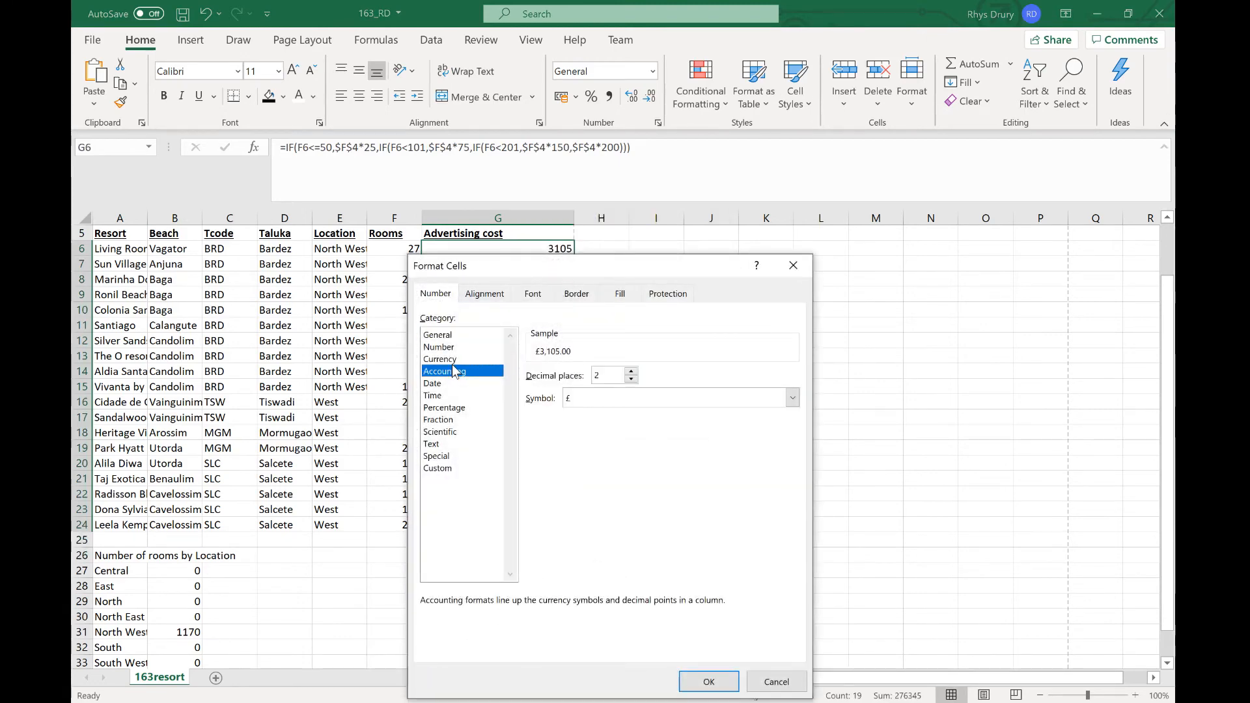
pyautogui.click(600, 397)
pyautogui.write('inr')
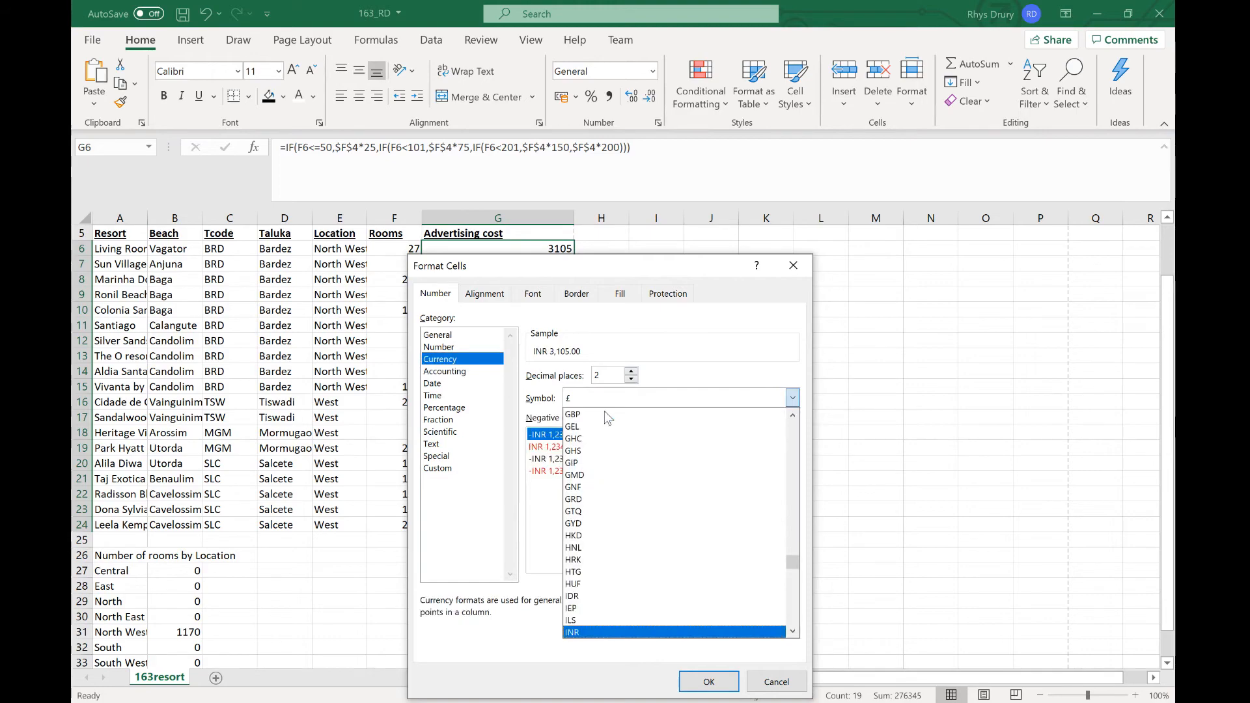
pyautogui.click(586, 633)
pyautogui.hotkey('alt', 'Tab')
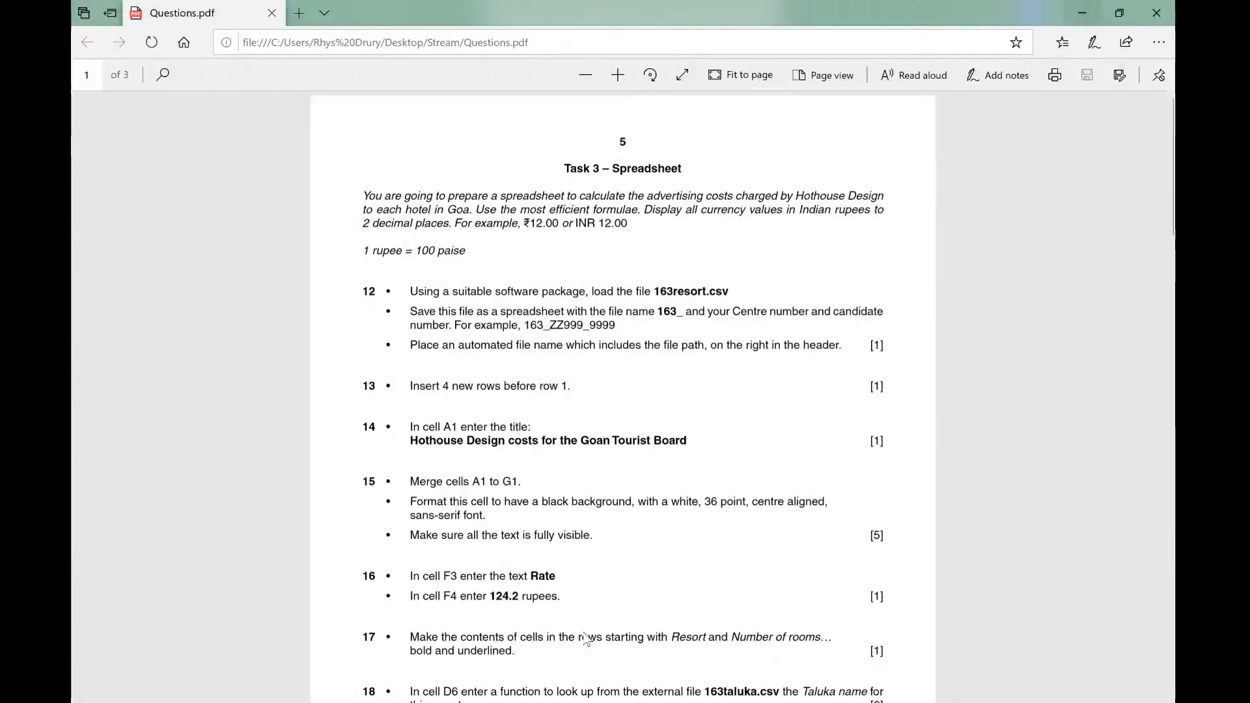
pyautogui.hotkey('alt', 'Tab')
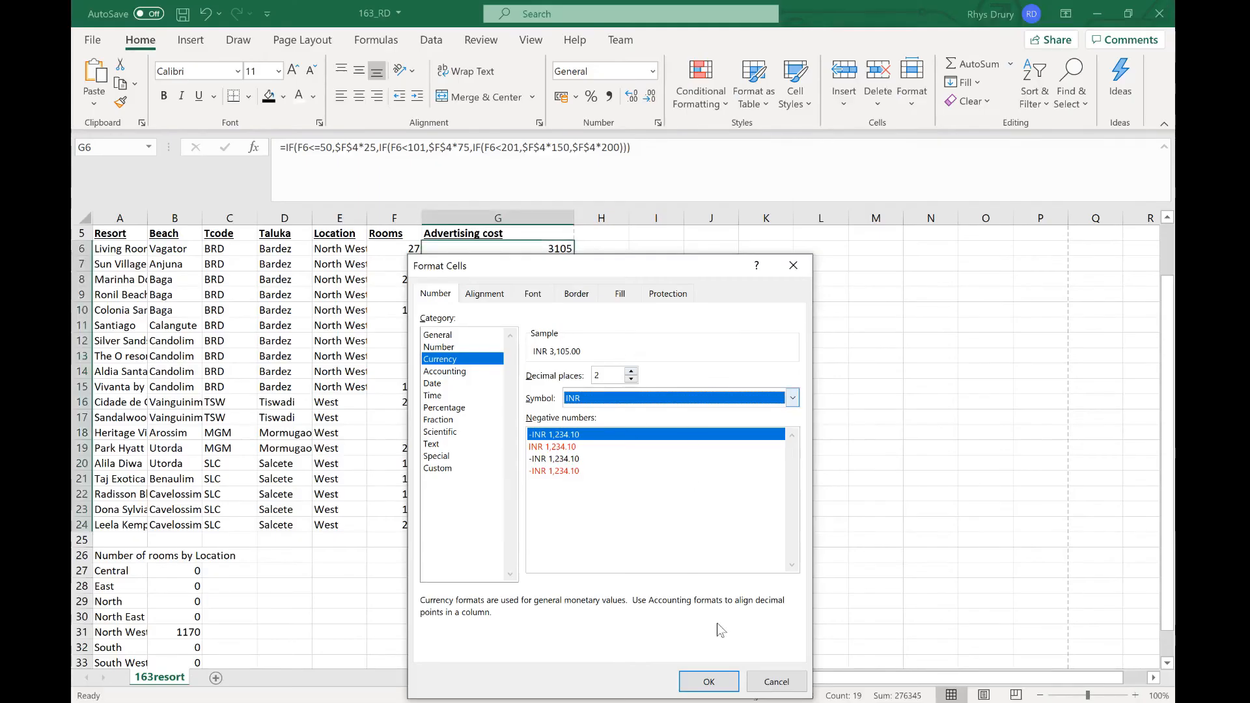
pyautogui.click(715, 683)
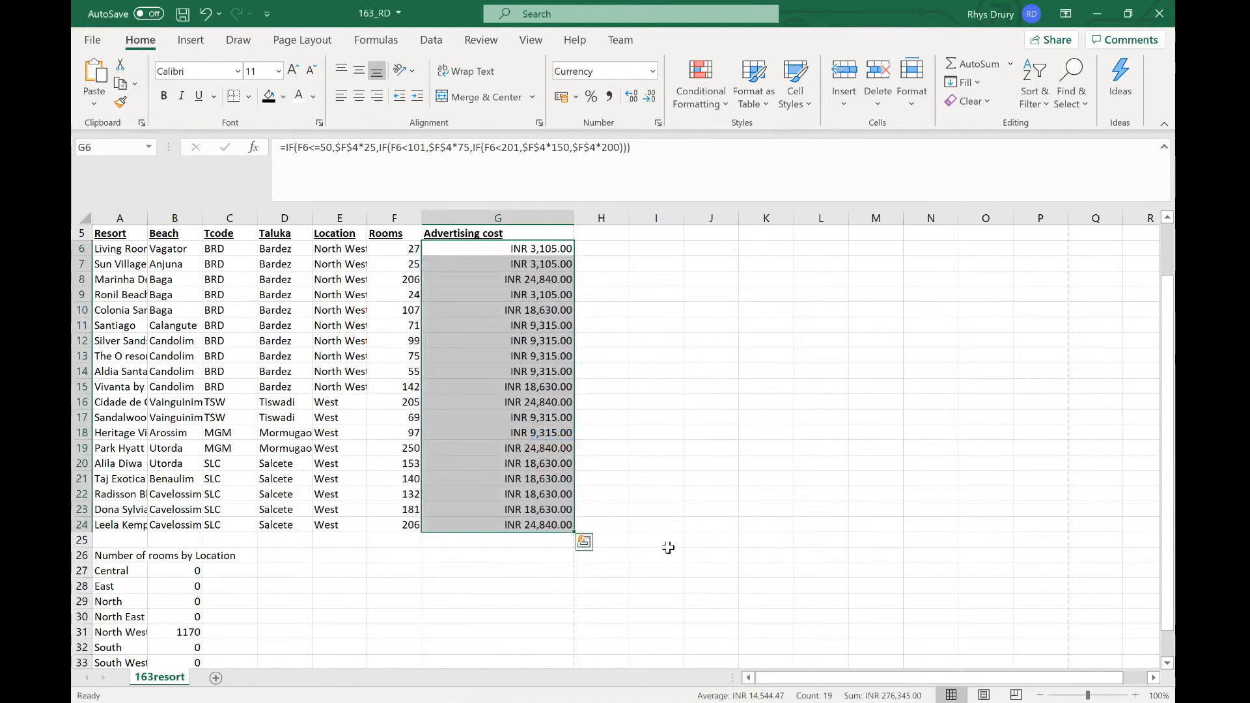
# Step: Delete the leftover advertising-rate note text from cell M3
pyautogui.click(808, 479)
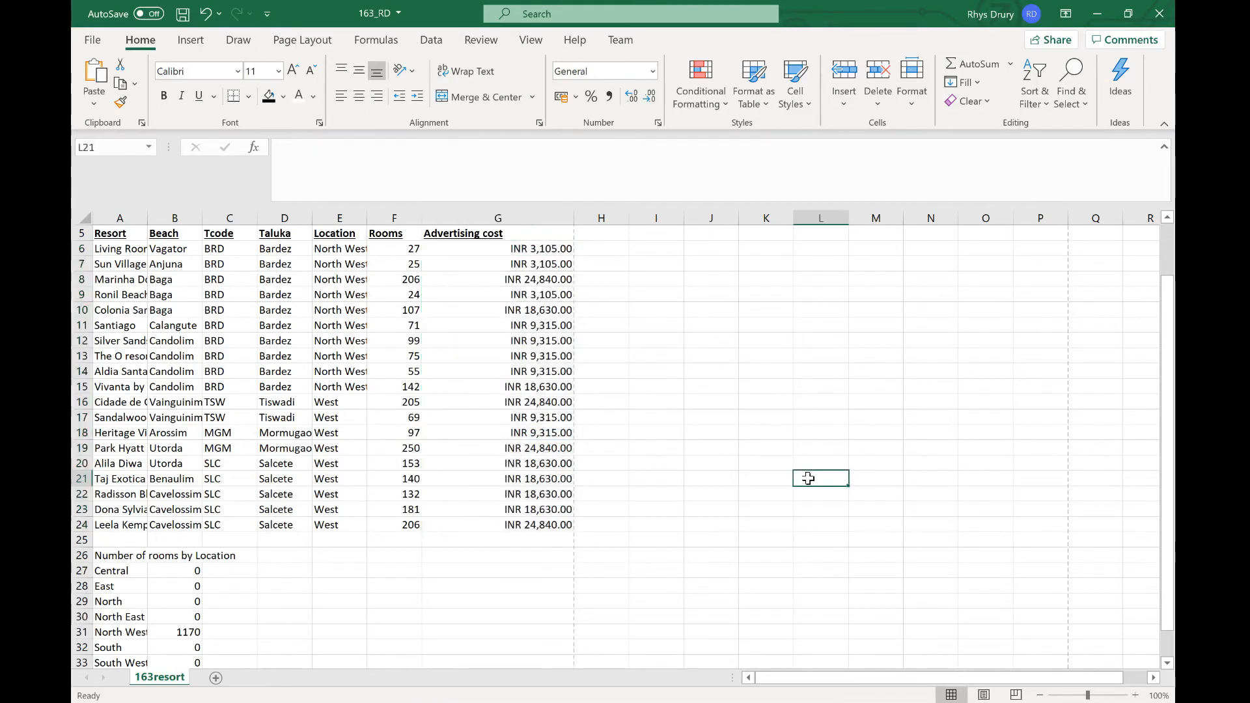
pyautogui.scroll(-1, 293, 540)
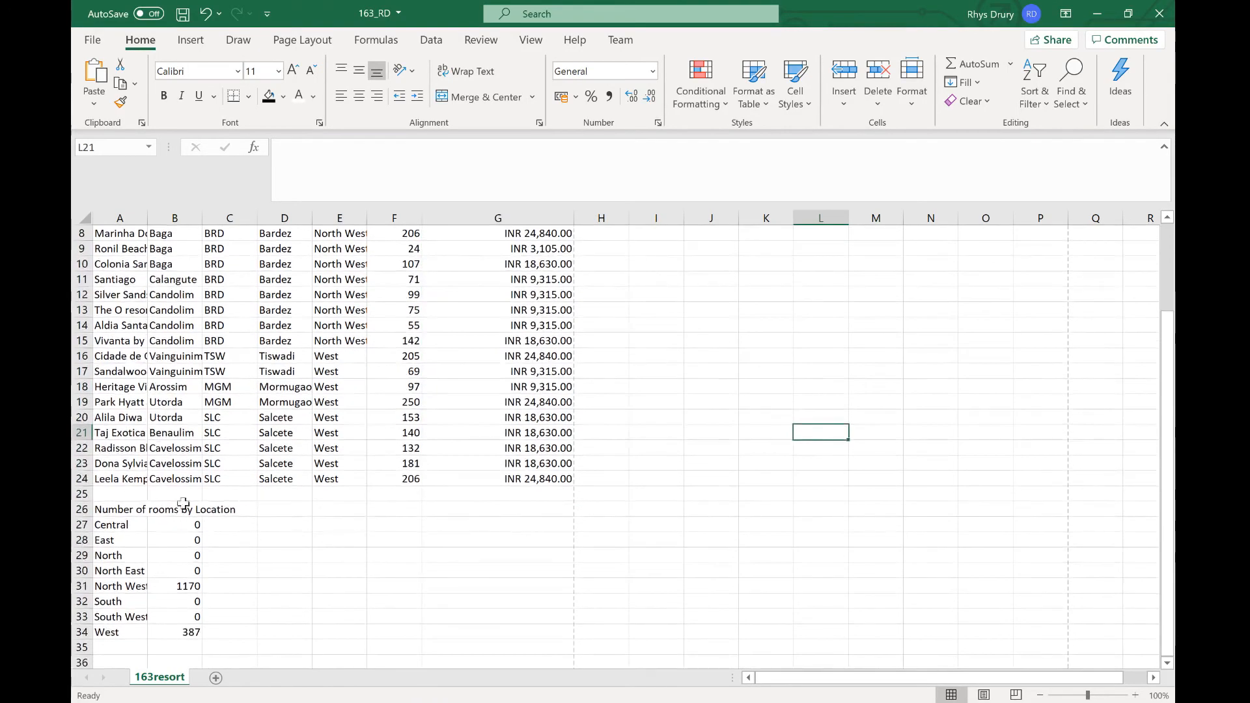
pyautogui.scroll(3, 155, 538)
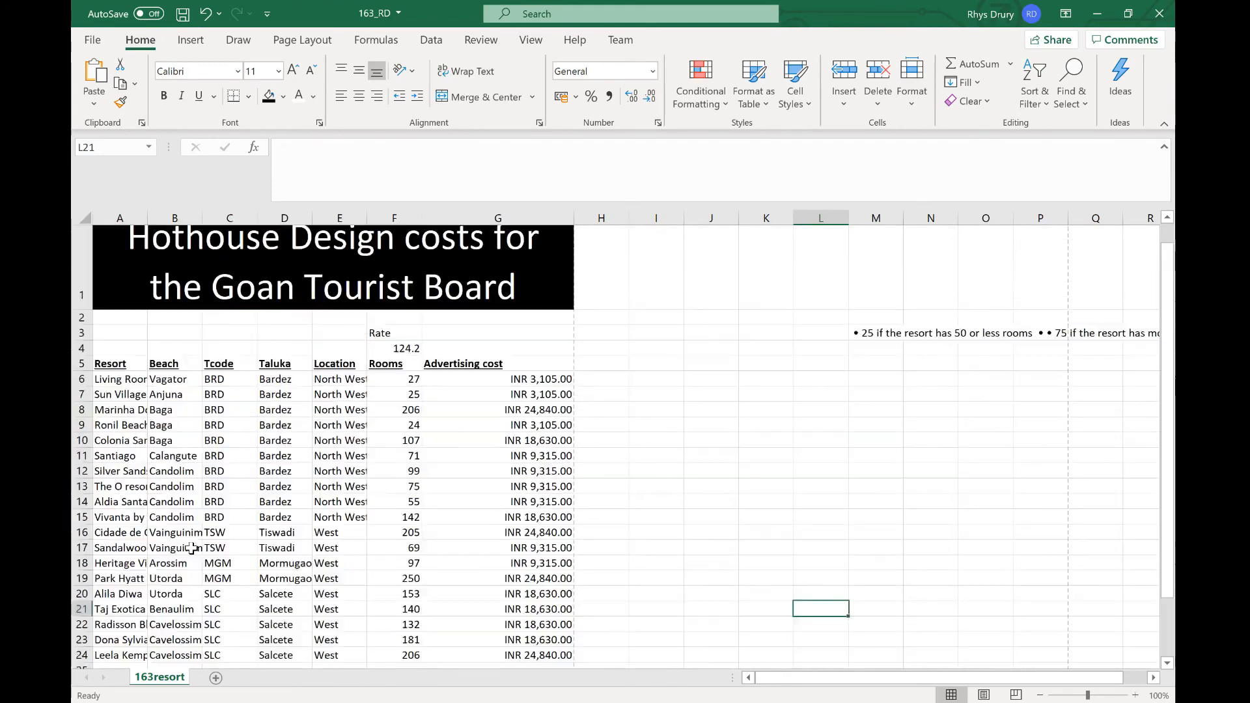
pyautogui.click(872, 332)
pyautogui.press('BackSpace')
# Step: Increase the height of row 1 slightly so the merged title is fully visible
pyautogui.moveTo(886, 475); pyautogui.dragTo(882, 483)
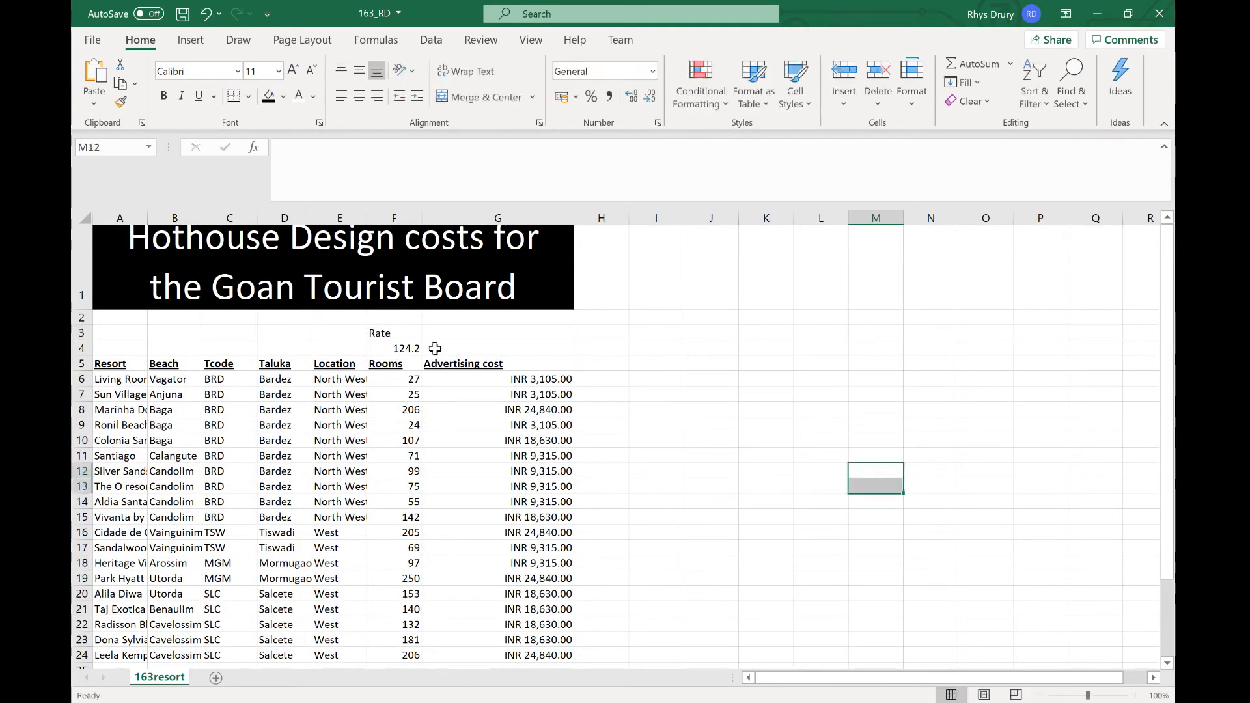
pyautogui.moveTo(80, 309); pyautogui.dragTo(77, 325)
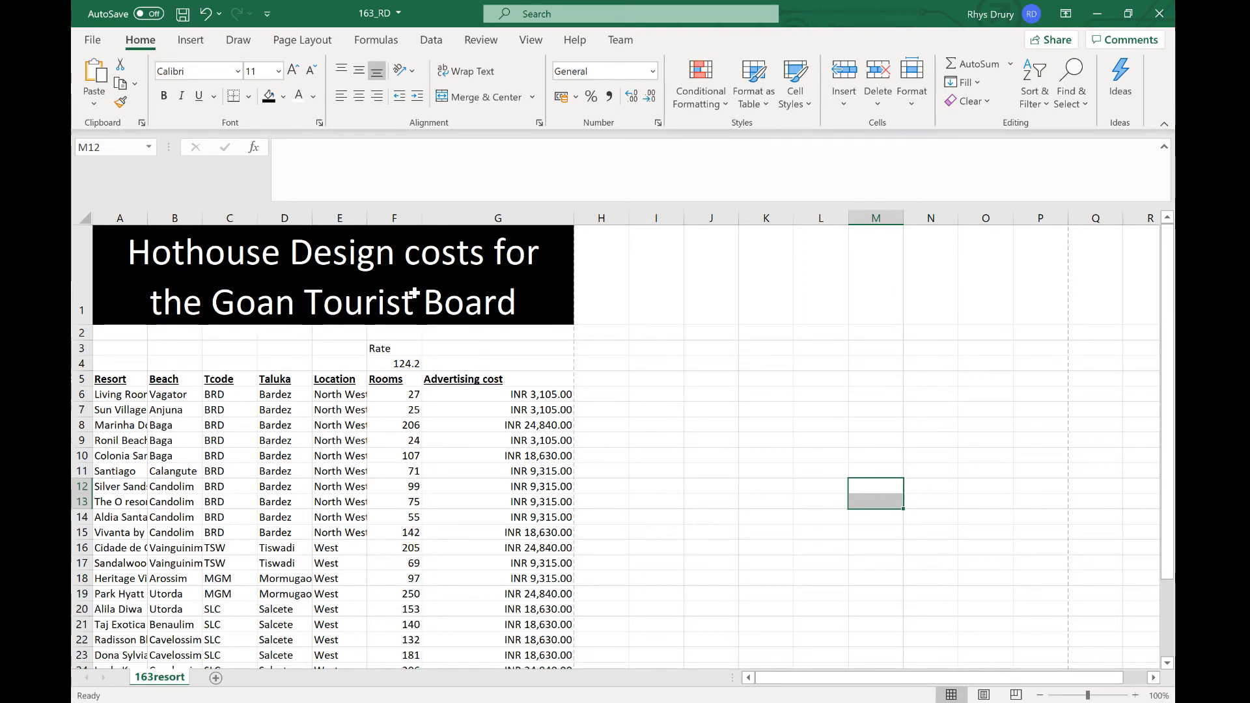
# Step: Check the location room totals against the North West and West room ranges and the West SUMIF formula in B34
pyautogui.scroll(-2, 569, 390)
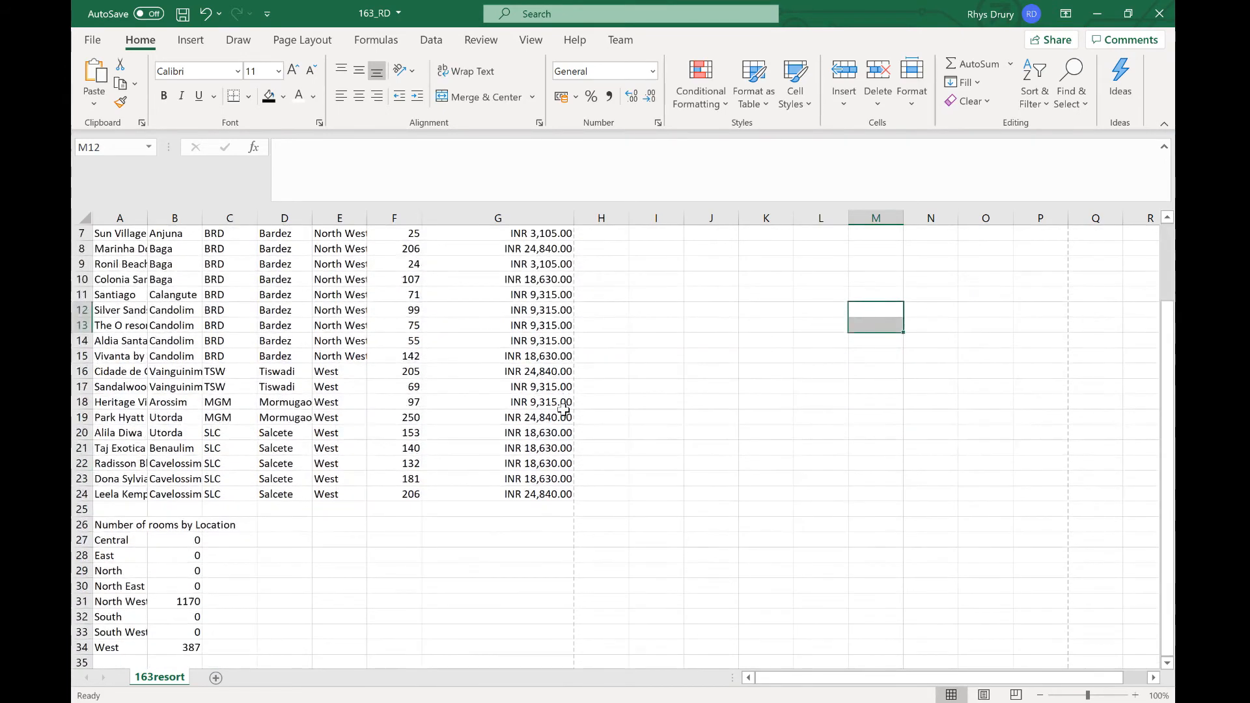
pyautogui.scroll(-1, 564, 410)
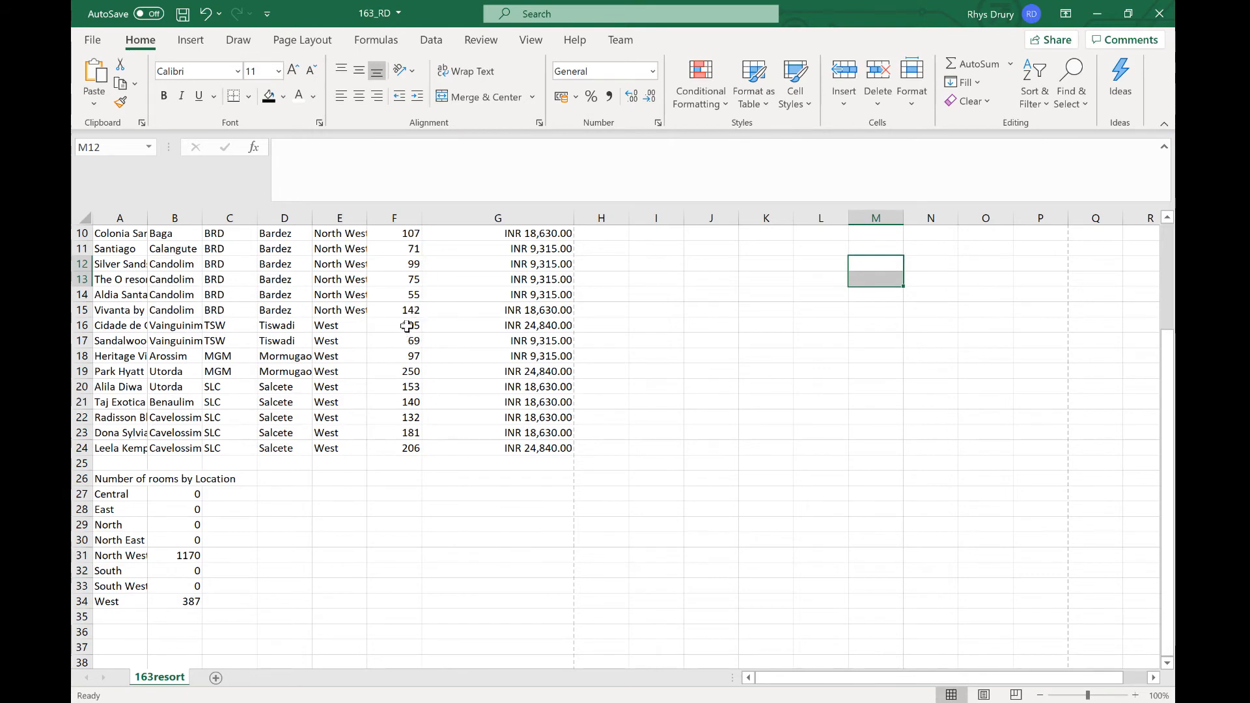
pyautogui.moveTo(407, 328); pyautogui.dragTo(412, 448)
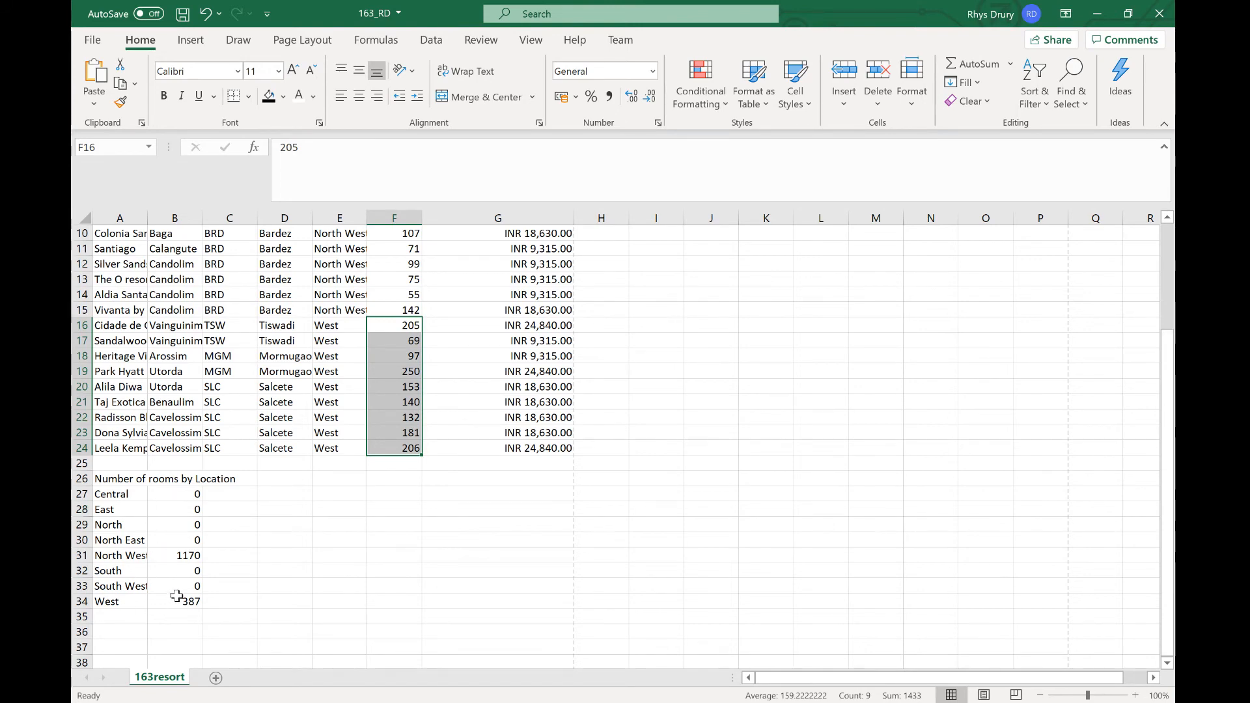
pyautogui.scroll(3, 378, 568)
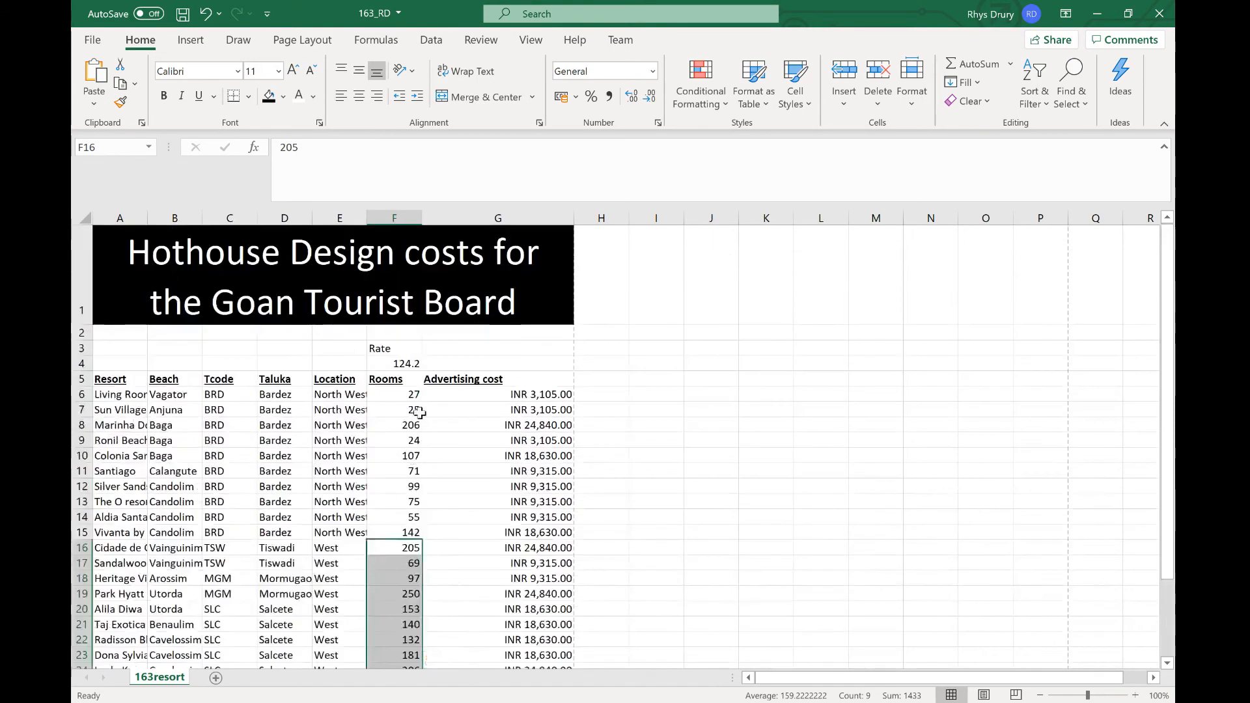
pyautogui.moveTo(414, 395); pyautogui.dragTo(425, 538)
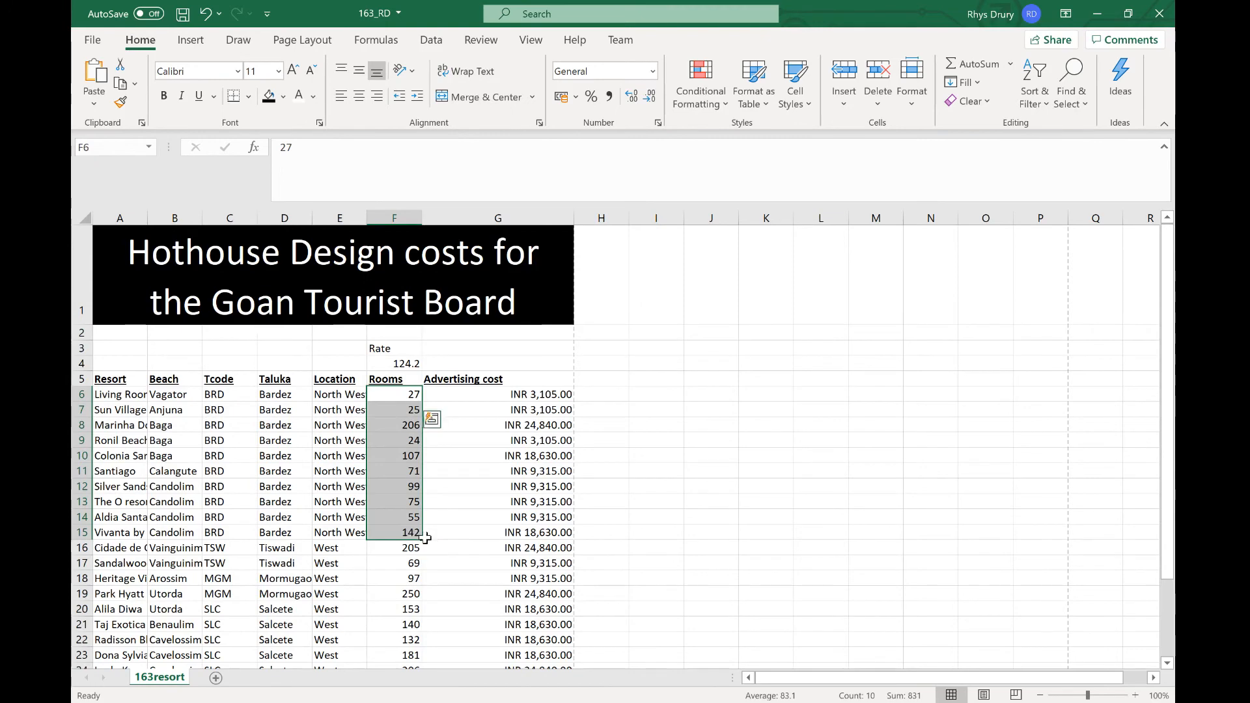
pyautogui.scroll(-2, 423, 536)
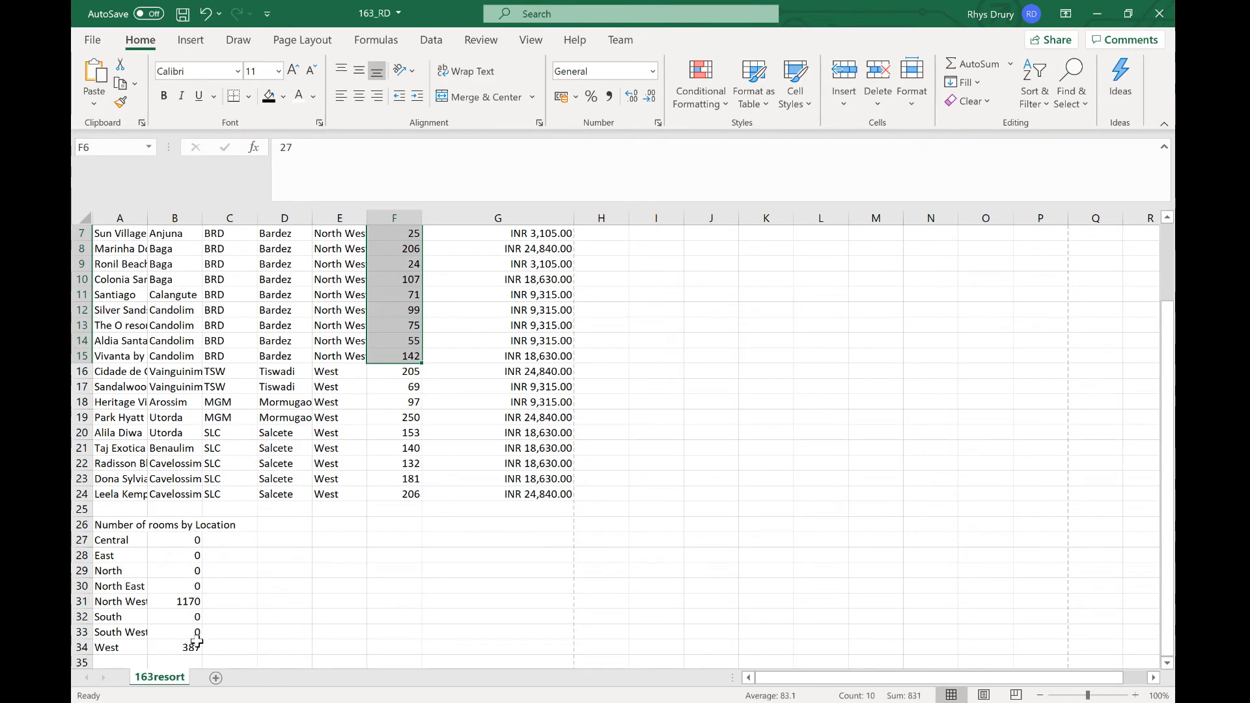
pyautogui.click(374, 573)
pyautogui.moveTo(404, 371); pyautogui.dragTo(409, 487)
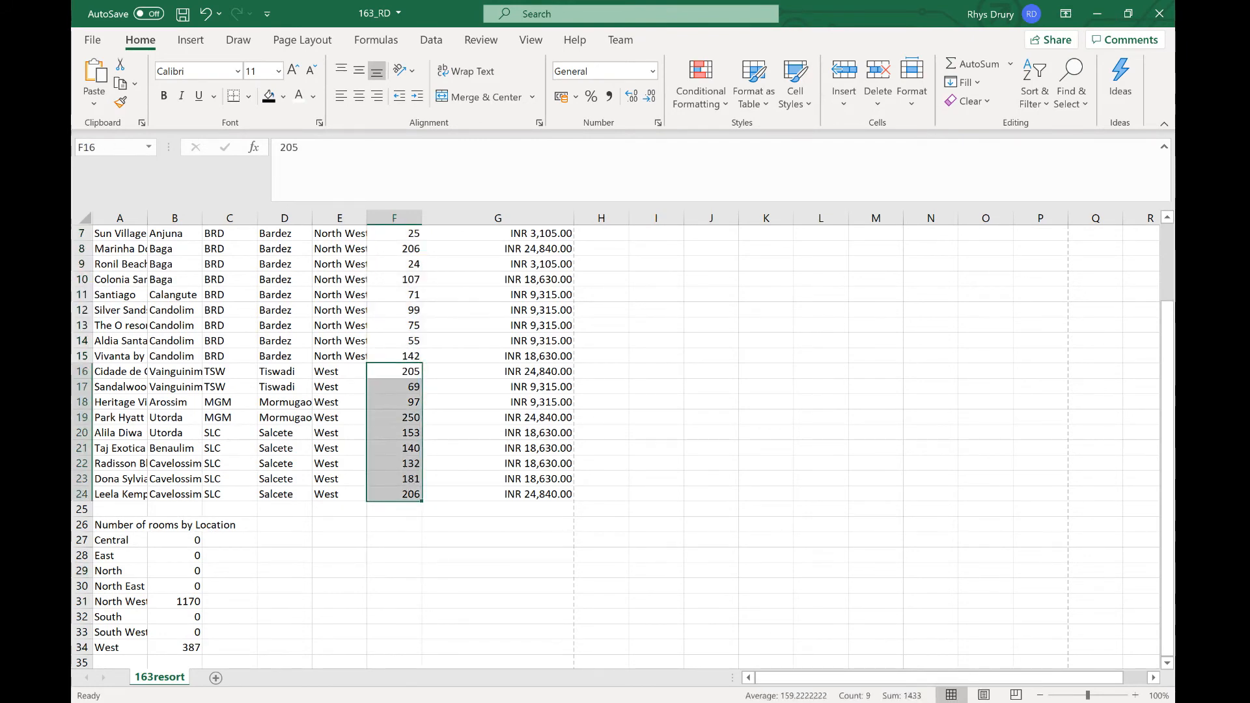
pyautogui.click(185, 647)
pyautogui.press('F2')
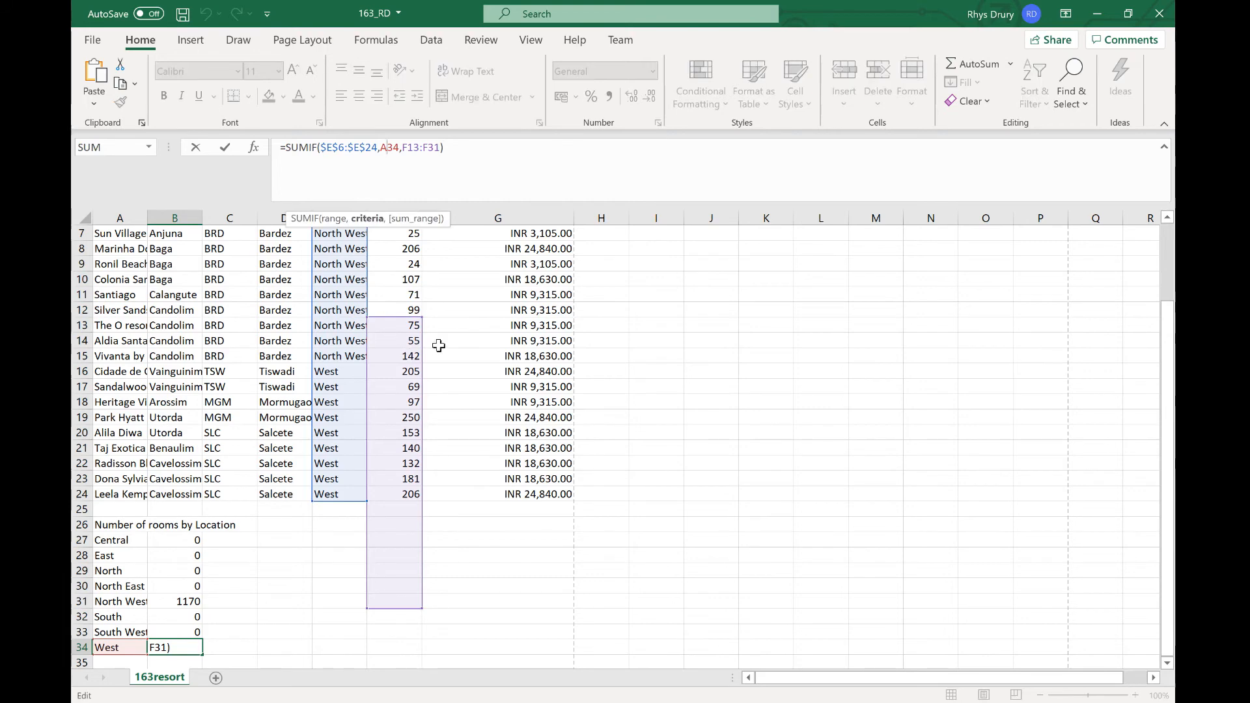
pyautogui.press('Escape')
pyautogui.scroll(2, 456, 423)
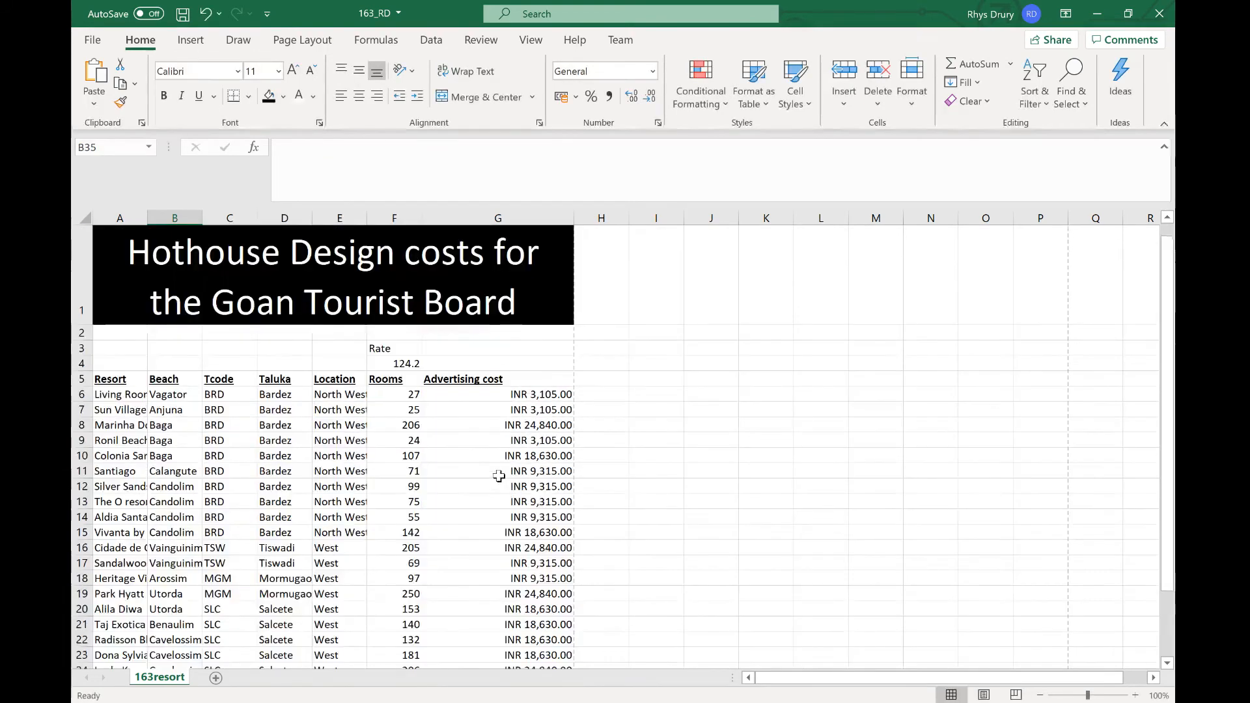
pyautogui.click(399, 396)
pyautogui.scroll(-2, 399, 395)
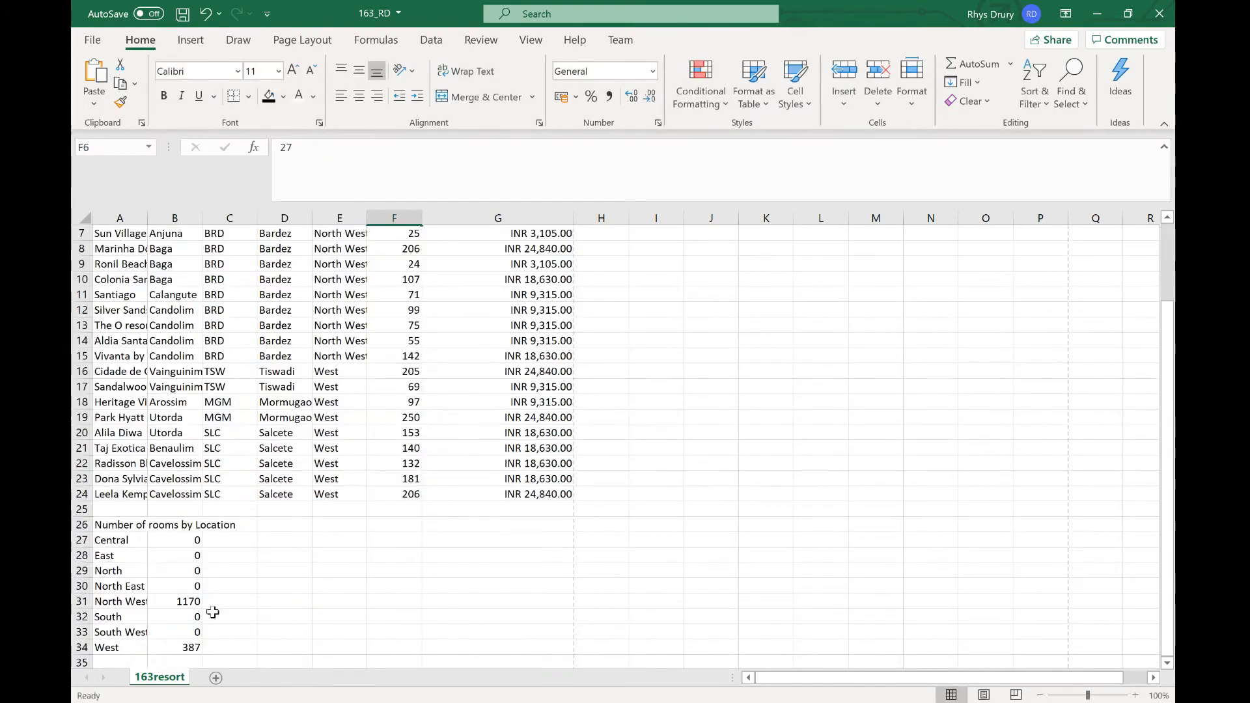
# Step: Make the sum range in B27's SUMIF absolute as $F$6:$F$24 and fill the formula down to B34
pyautogui.click(185, 541)
pyautogui.moveTo(407, 148)
pyautogui.mouseDown()
pyautogui.moveTo(435, 148)
pyautogui.moveTo(414, 149)
pyautogui.mouseUp()
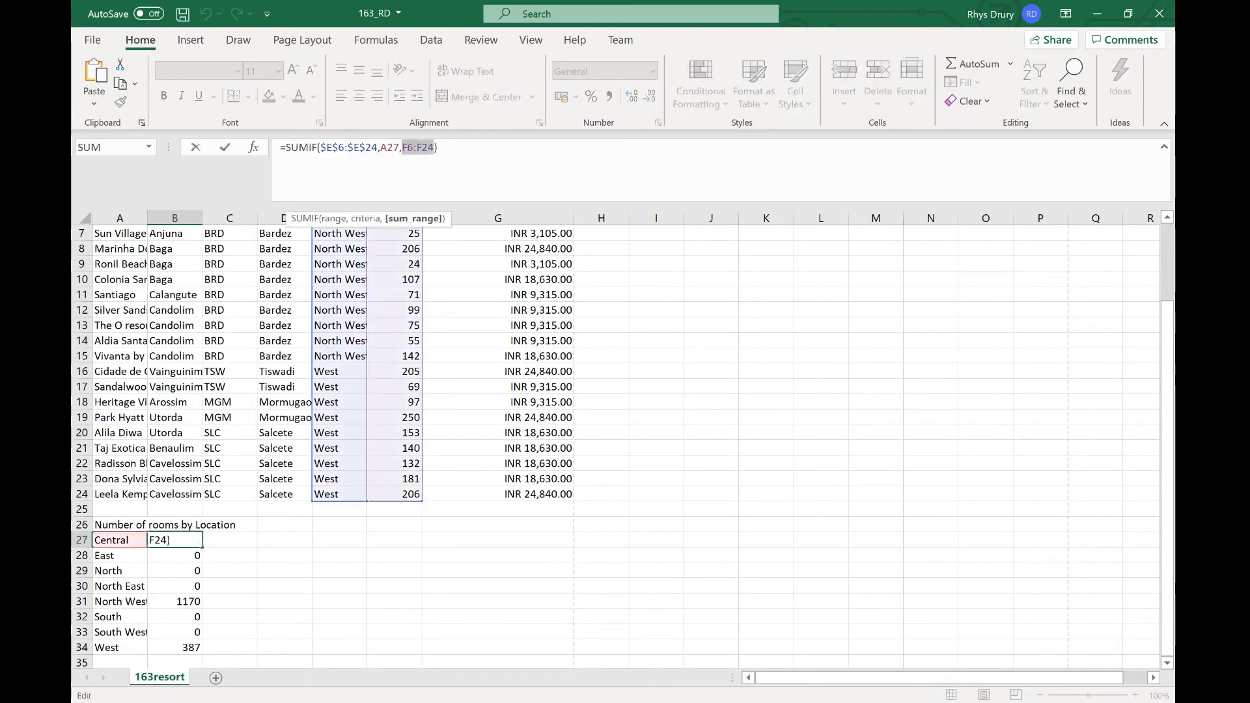
pyautogui.press('F4')
pyautogui.press('Return')
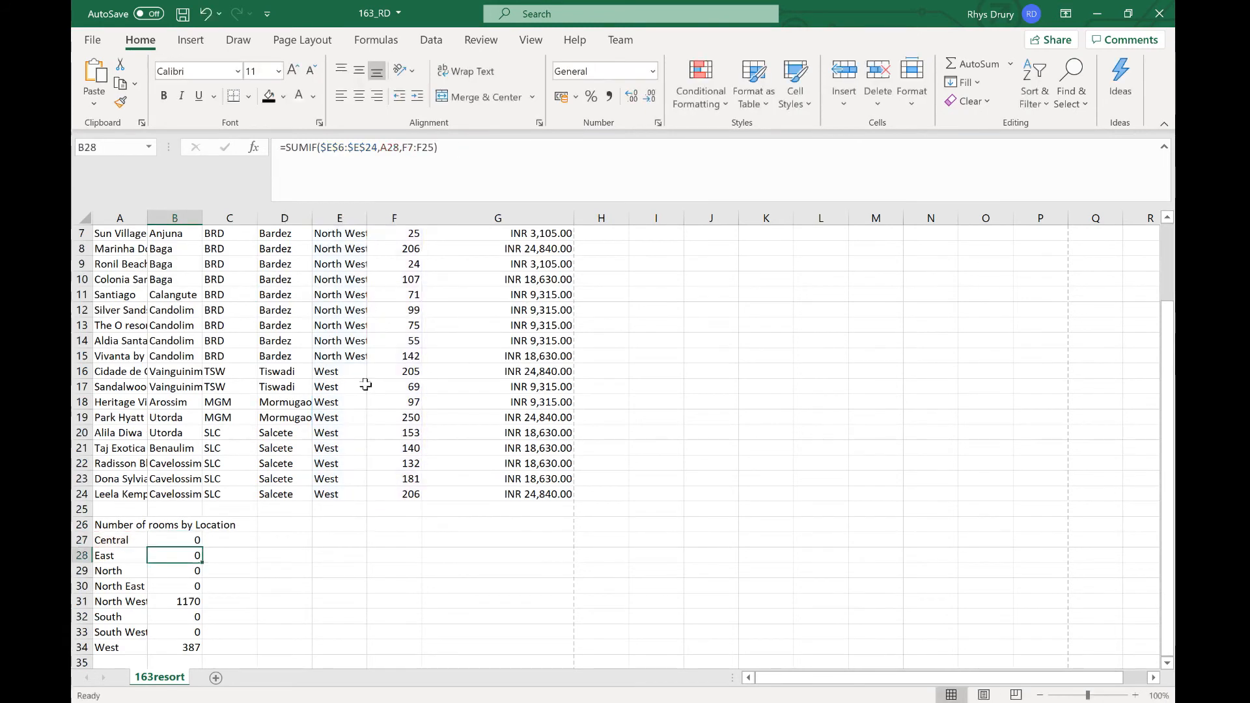
pyautogui.click(195, 538)
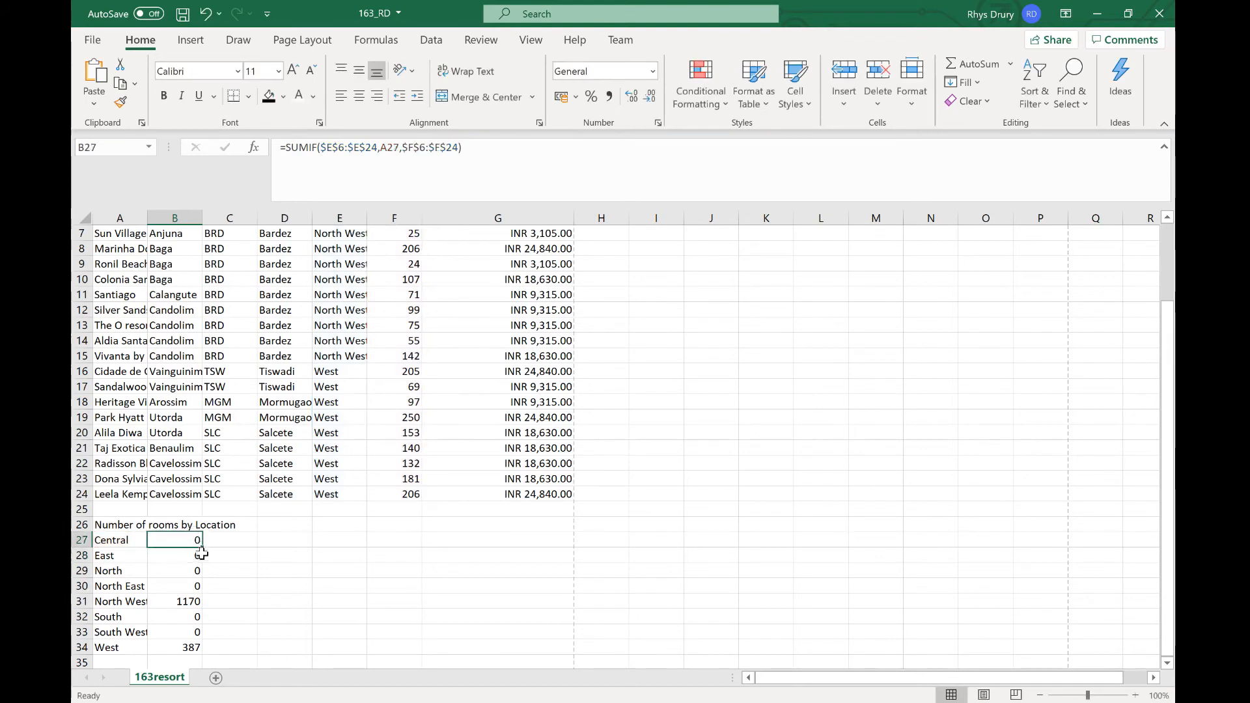
pyautogui.moveTo(201, 548); pyautogui.dragTo(200, 649)
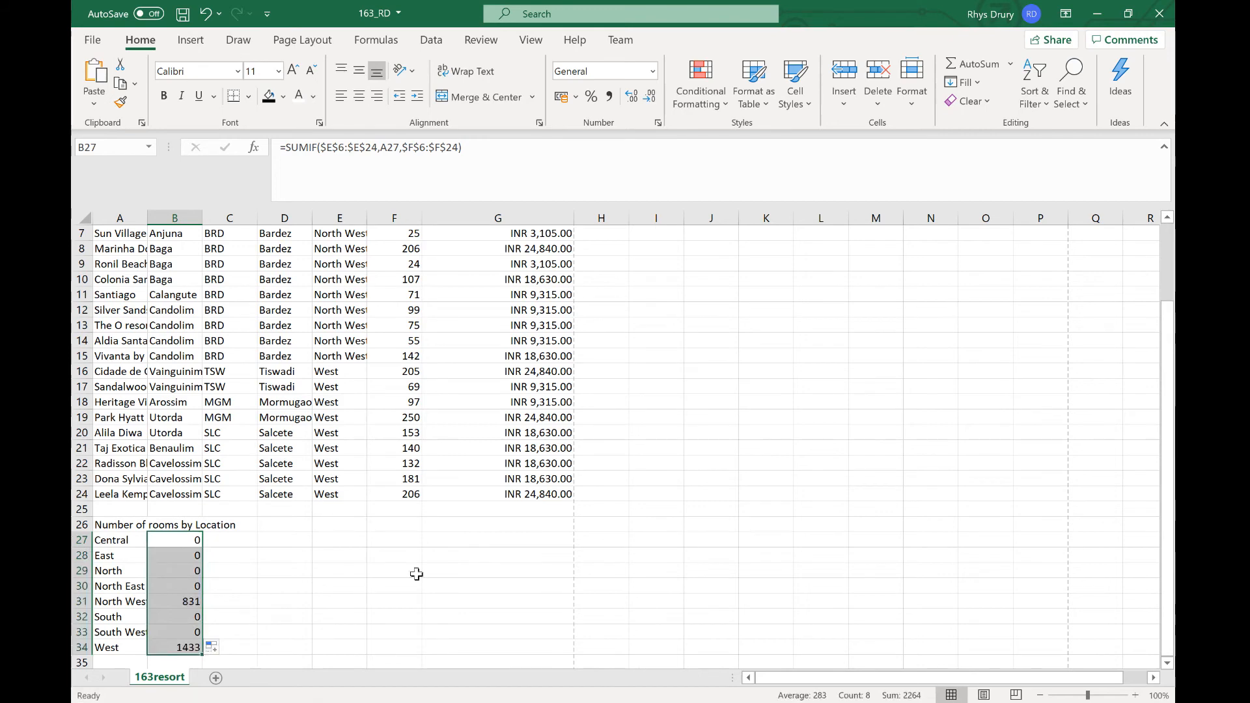
# Step: Inspect the filled SUMIF formulas in B27, B30 and B31
pyautogui.click(442, 147)
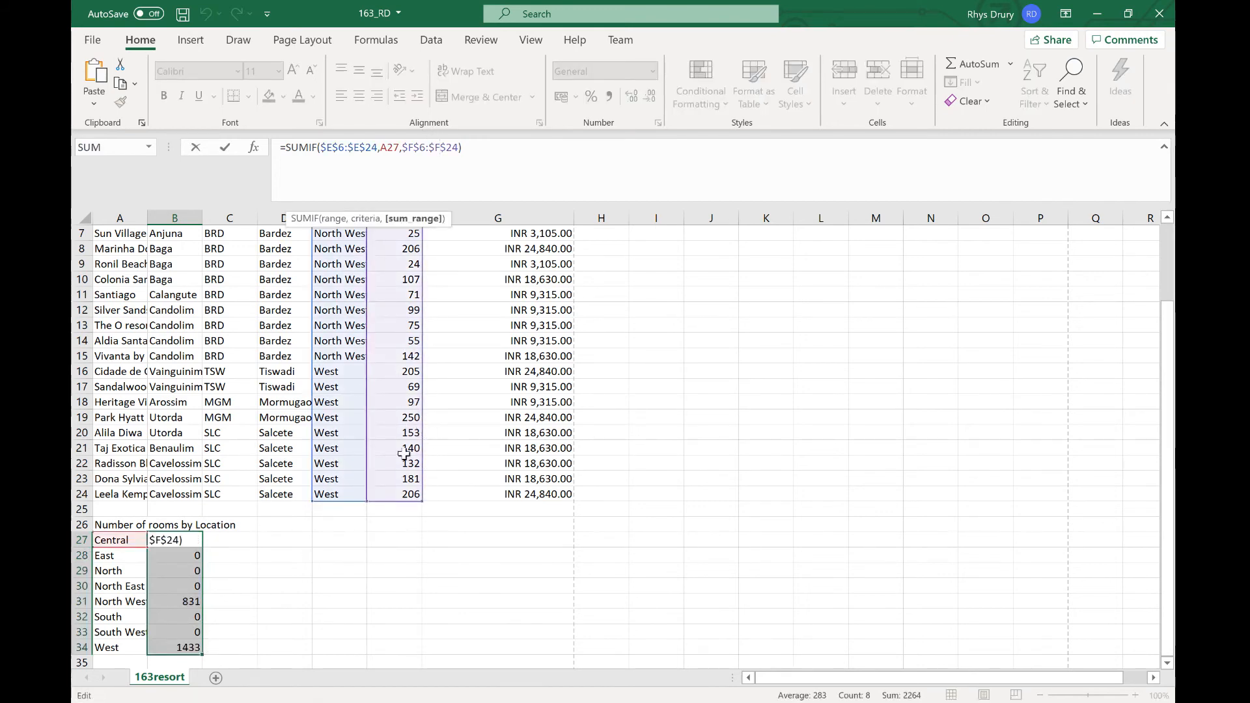
pyautogui.press('Return')
pyautogui.click(168, 589)
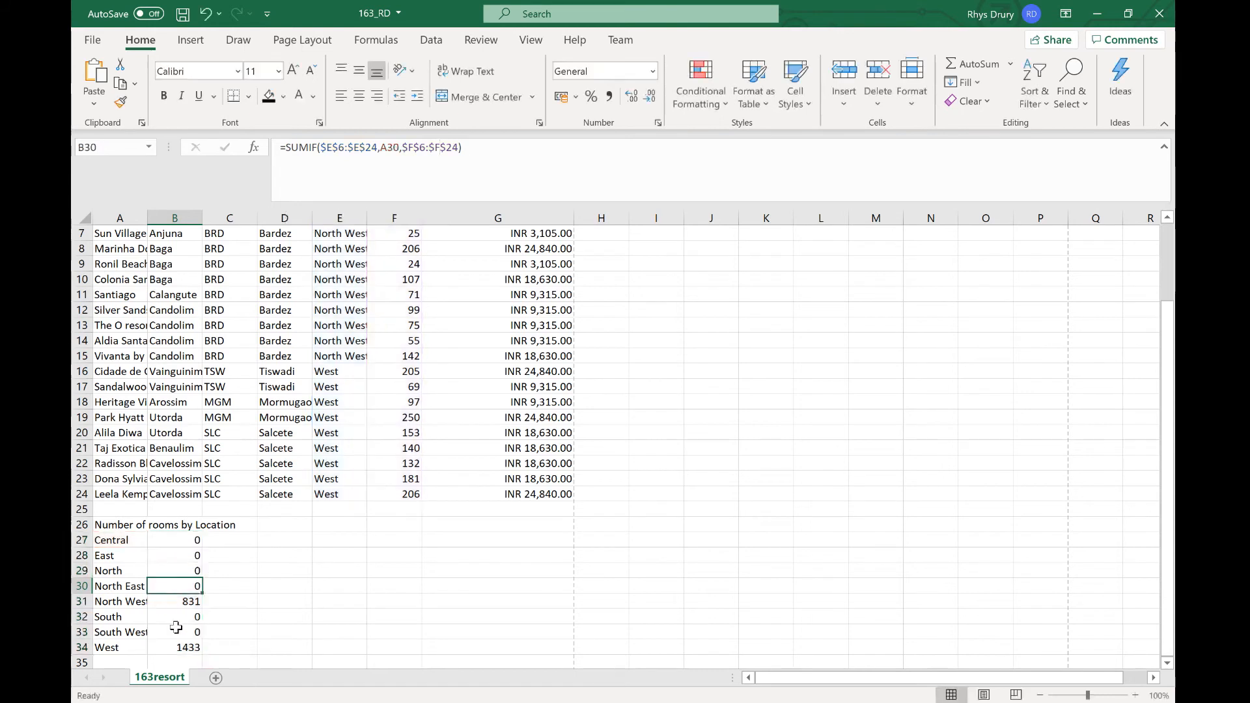
pyautogui.click(185, 602)
pyautogui.press('F2')
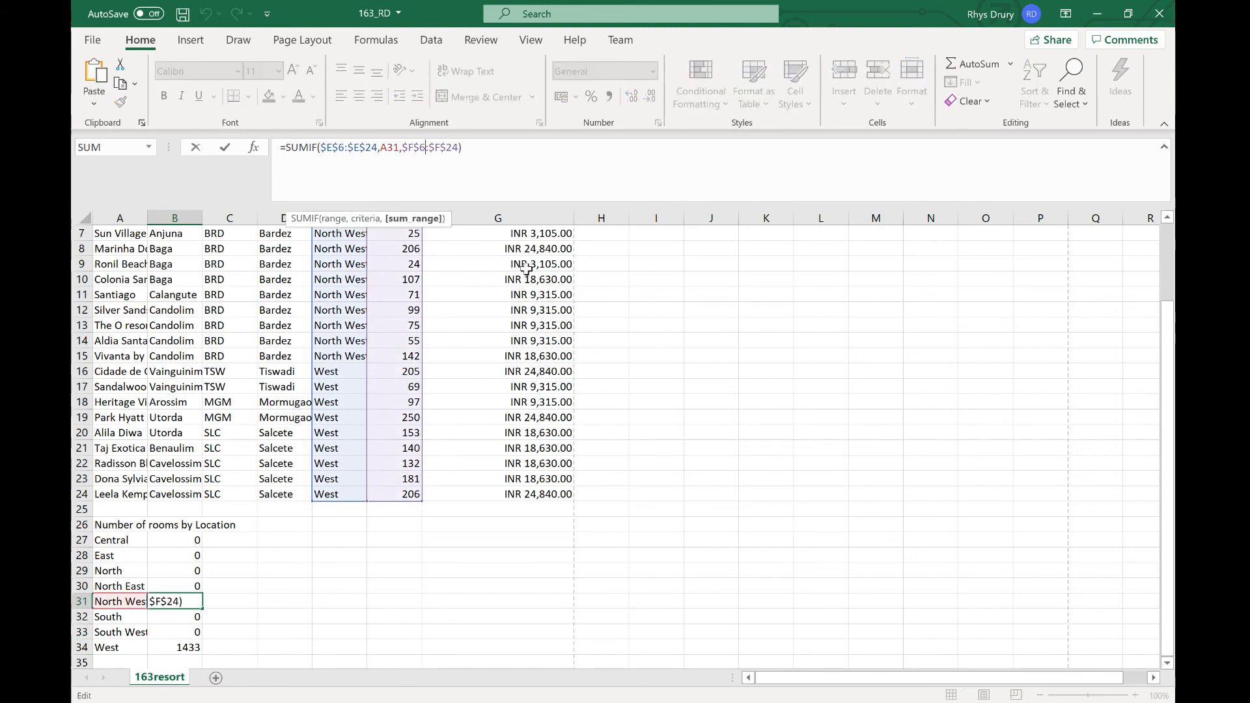
pyautogui.press('Return')
# Step: Read tasks 21 to 26 in the questions PDF and return to the 163_RD workbook
pyautogui.hotkey('alt', 'Tab')
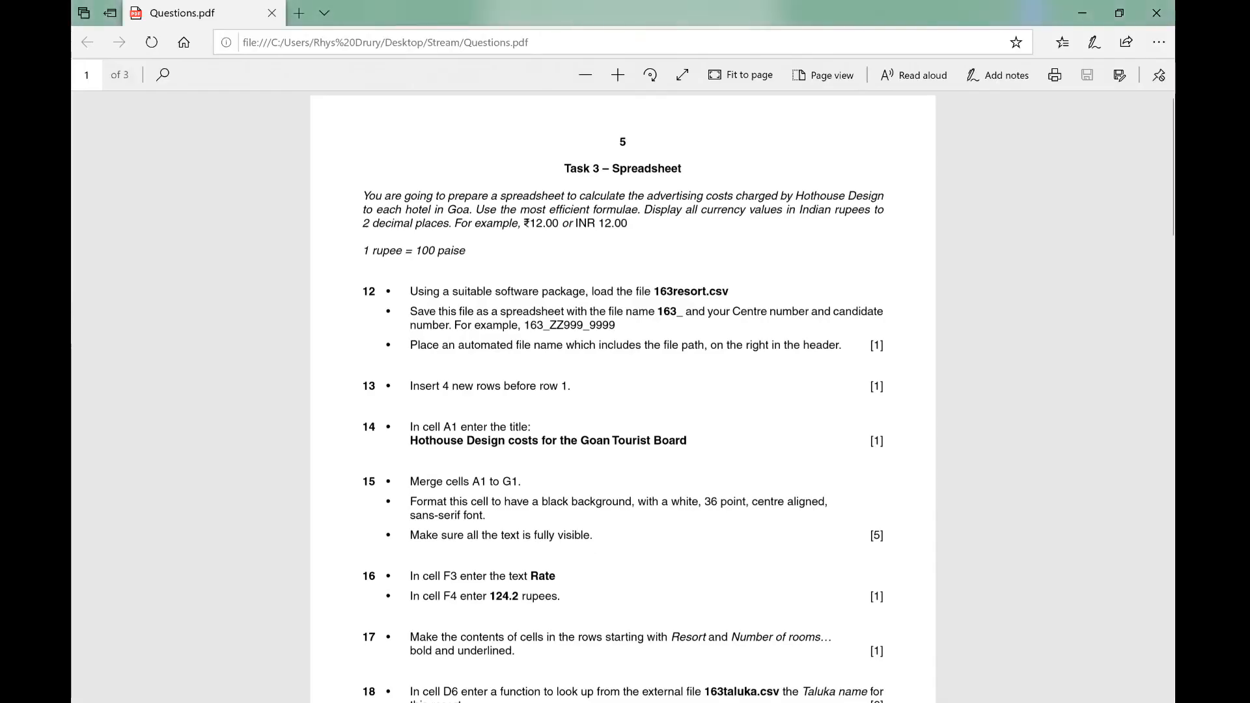
pyautogui.scroll(-10, 845, 448)
pyautogui.scroll(-2, 845, 447)
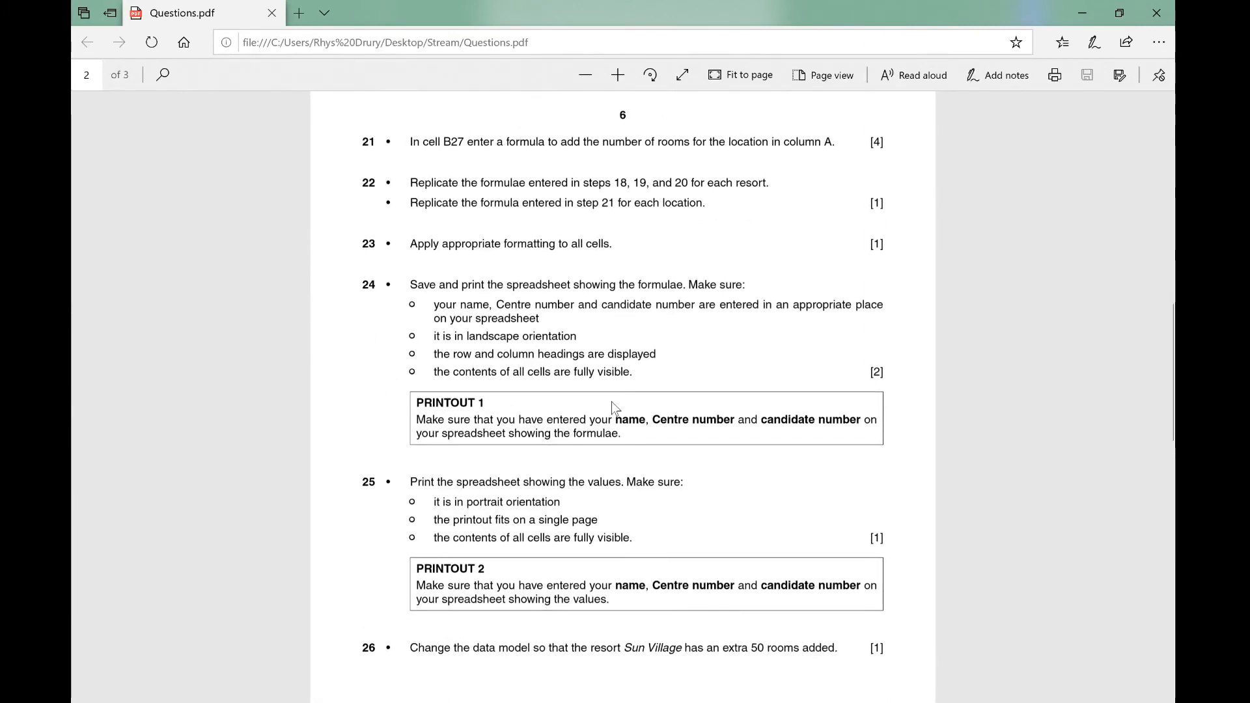
pyautogui.click(724, 702)
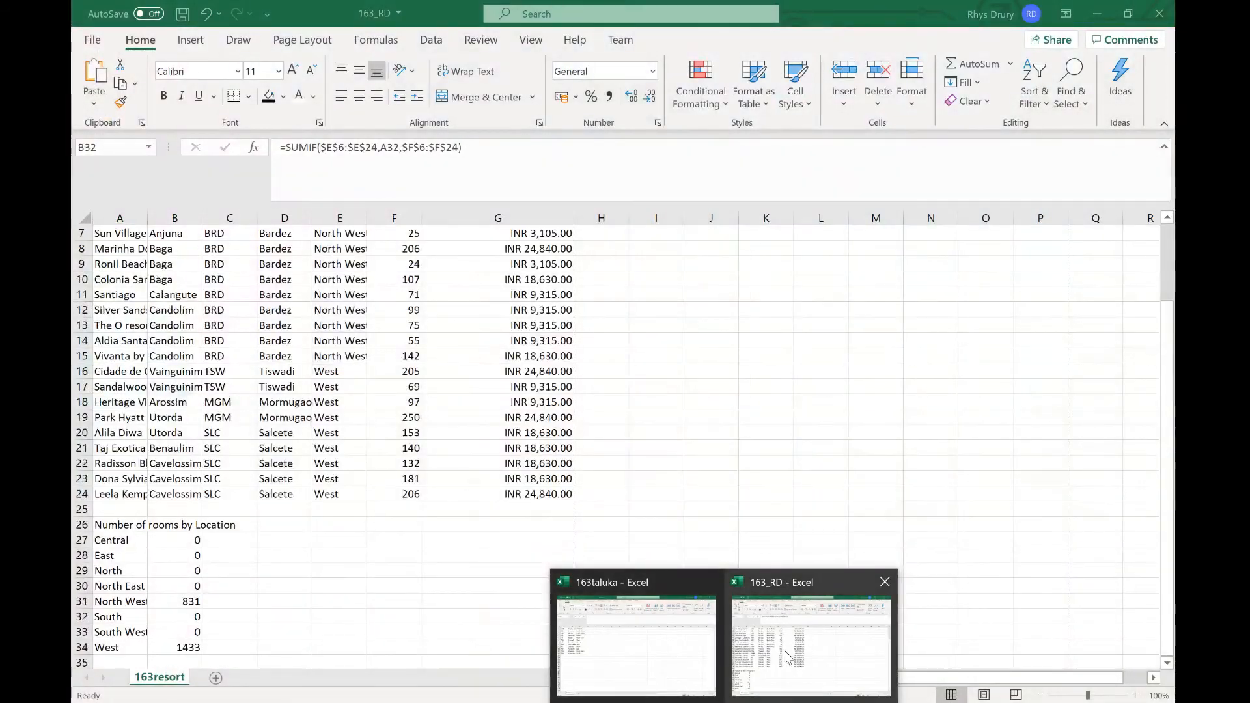
pyautogui.click(786, 681)
# Step: Toggle the formula view on and off to check the advertising cost and lookup formulas
pyautogui.click(546, 482)
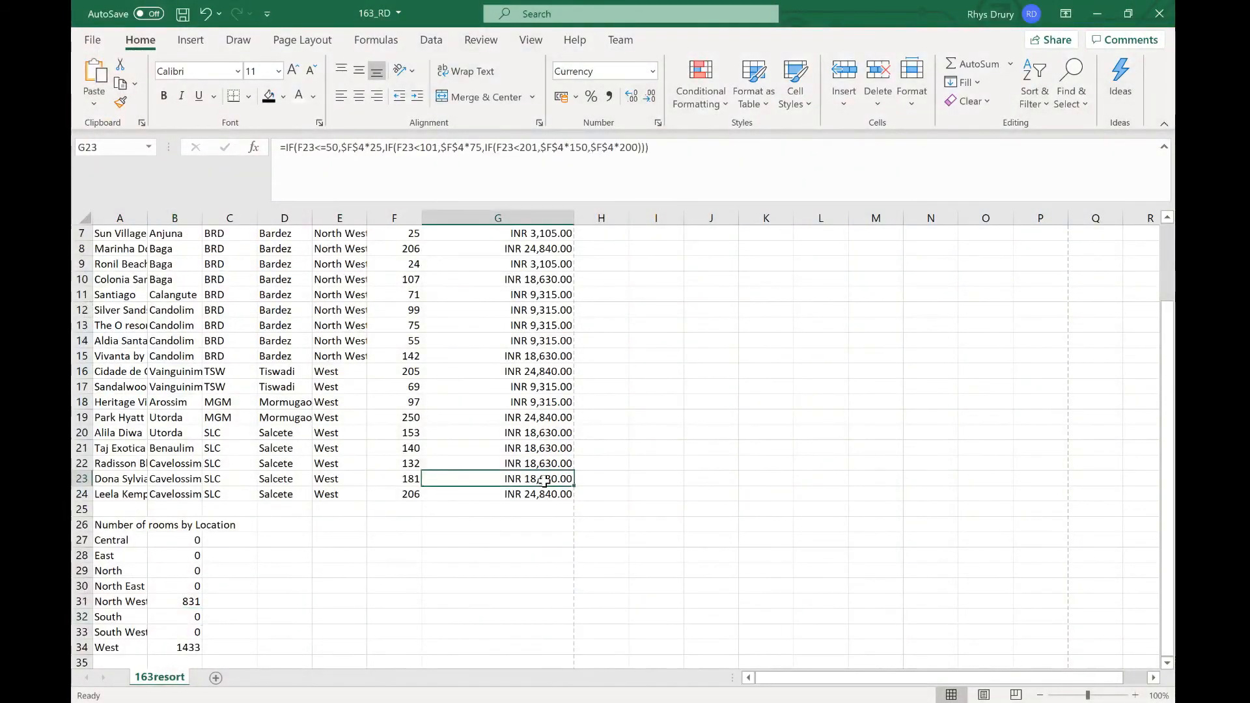
pyautogui.hotkey('ctrl', '`')
pyautogui.scroll(2, 648, 487)
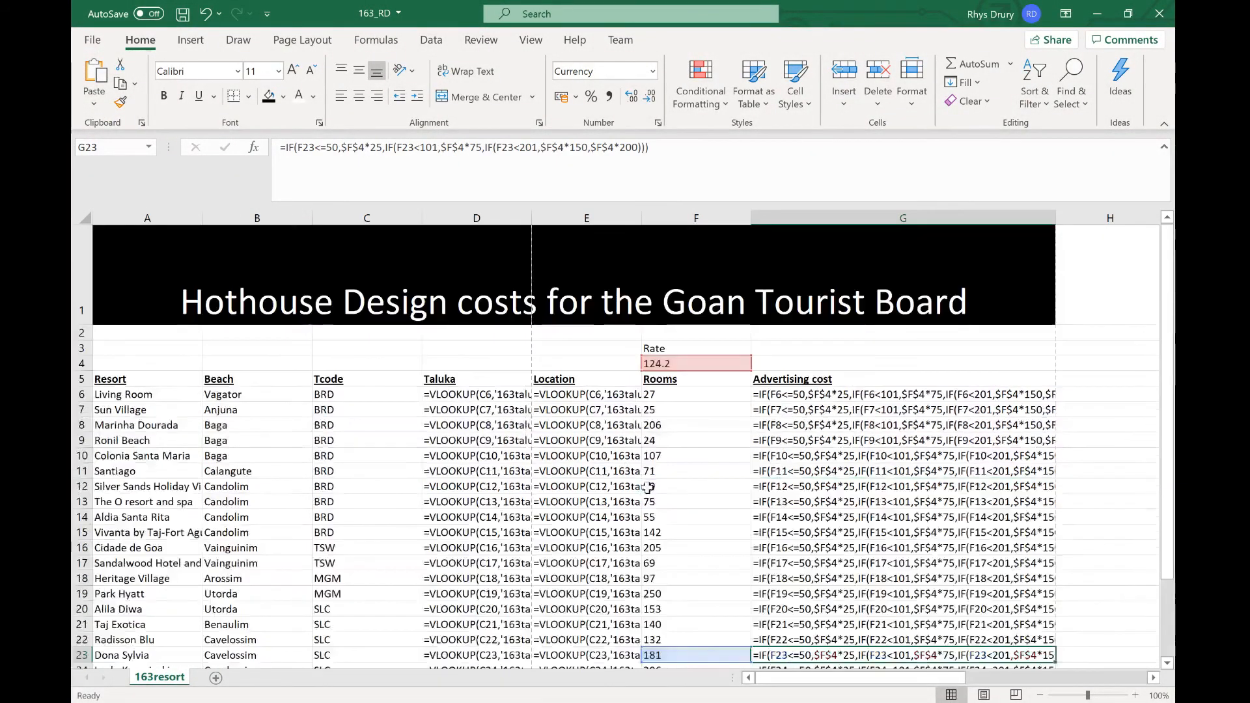
pyautogui.hotkey('ctrl', '`')
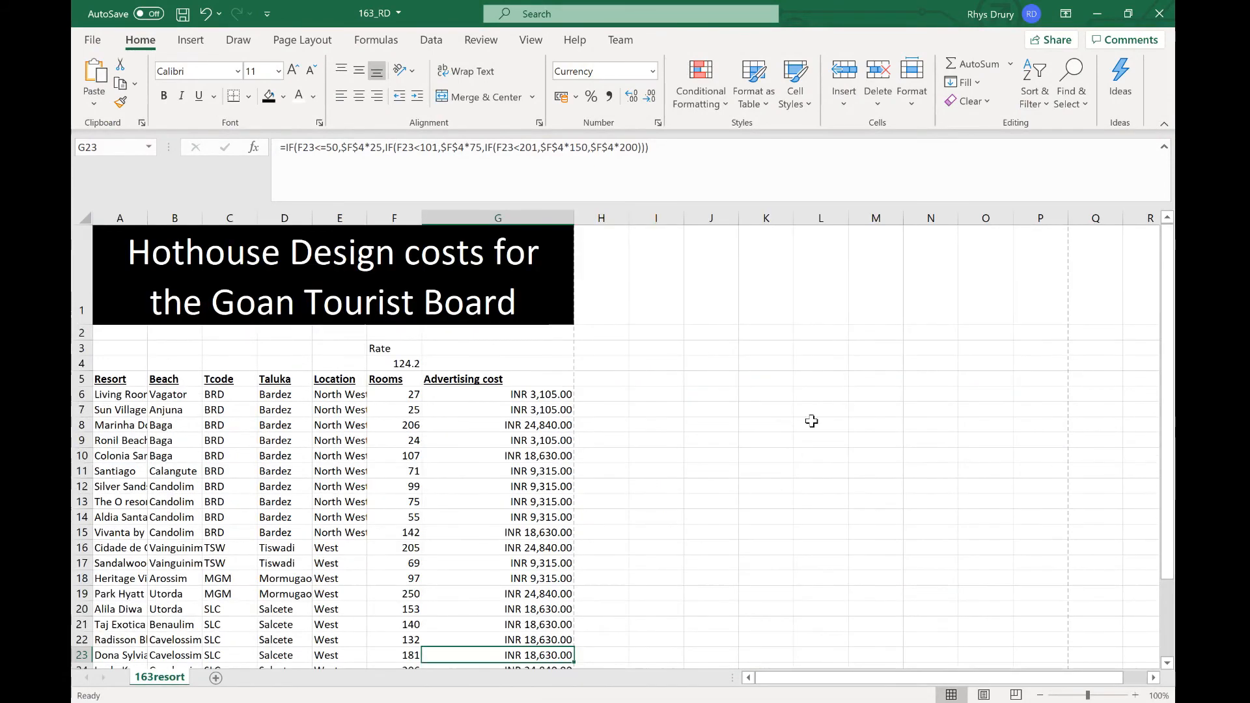
# Step: Switch the worksheet to display formulas instead of values
pyautogui.click(771, 456)
pyautogui.click(530, 40)
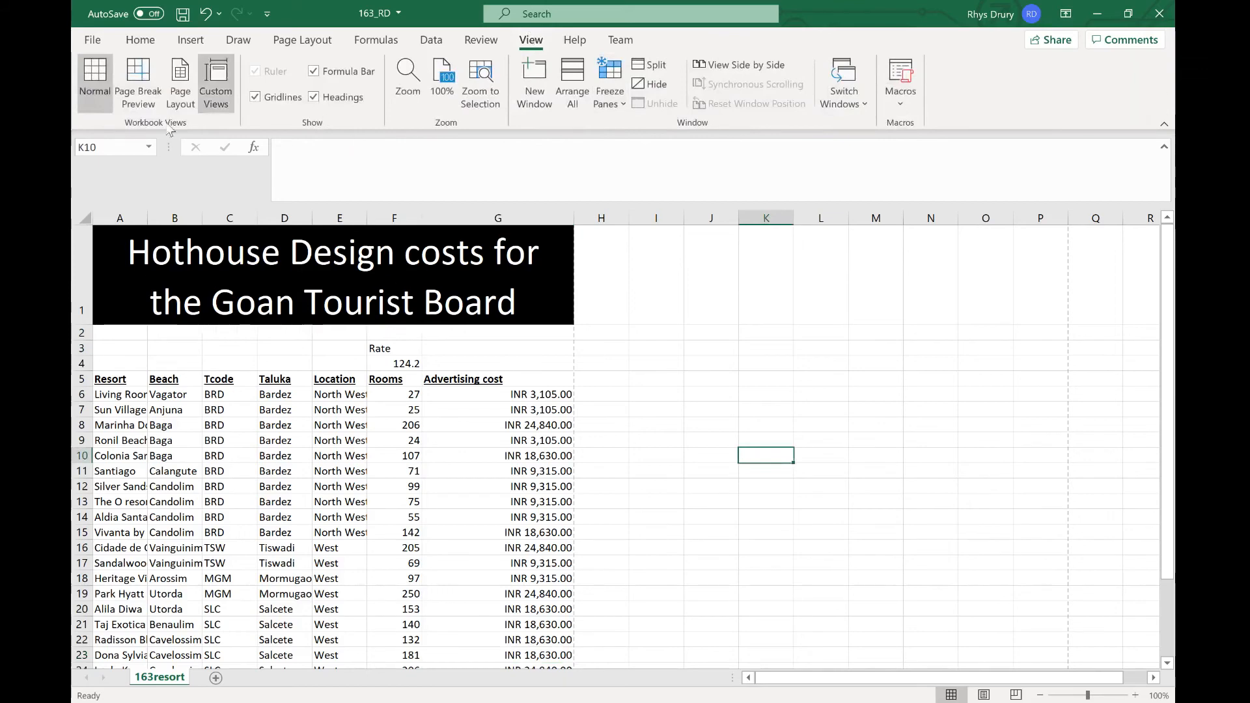
pyautogui.click(140, 39)
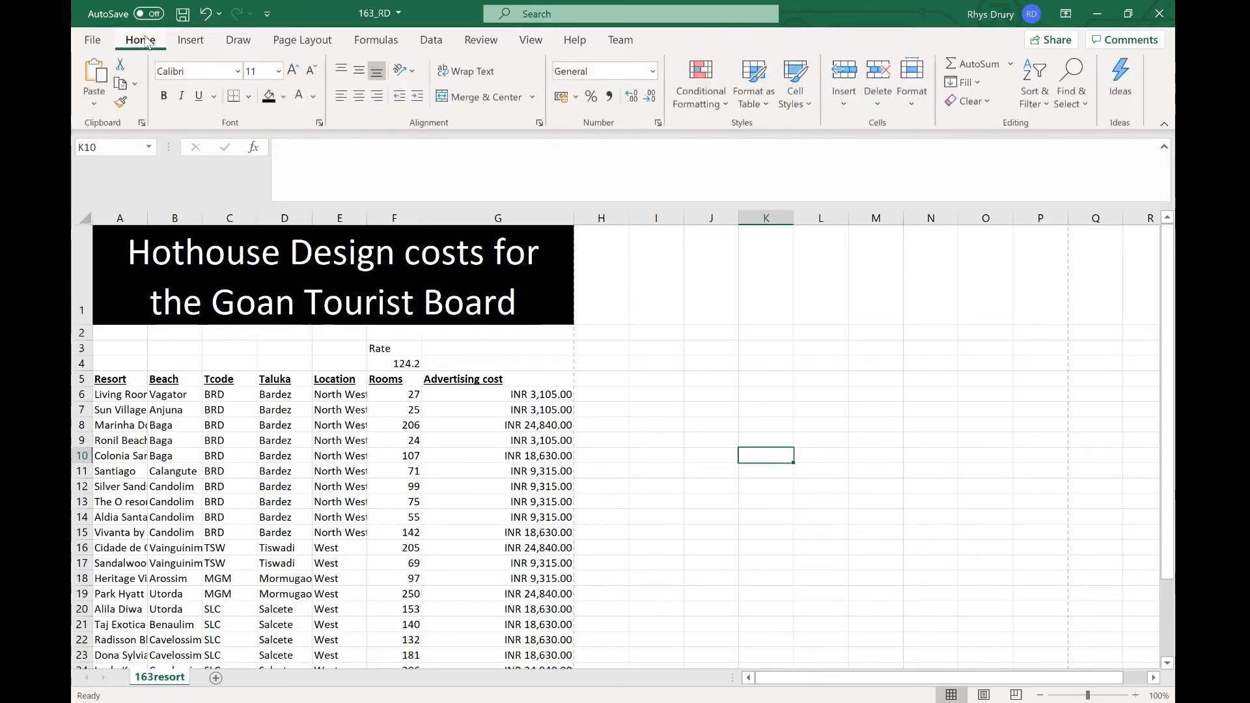
pyautogui.click(376, 40)
pyautogui.click(431, 39)
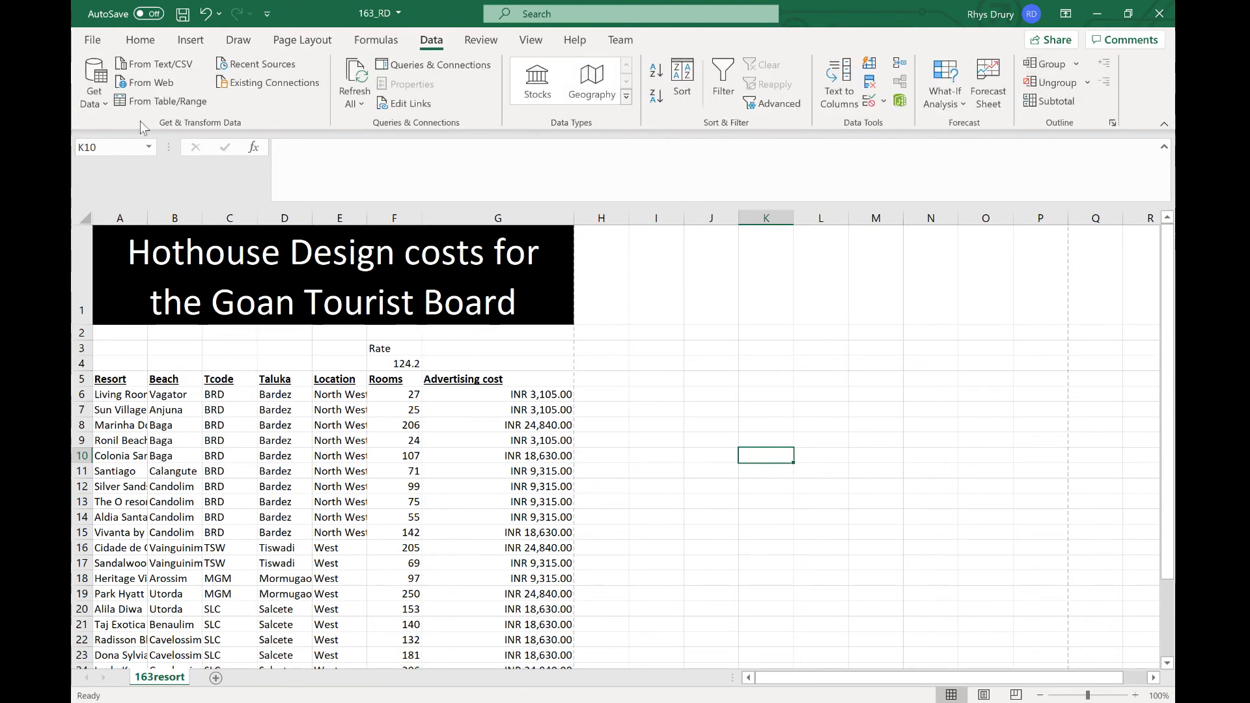
pyautogui.click(140, 40)
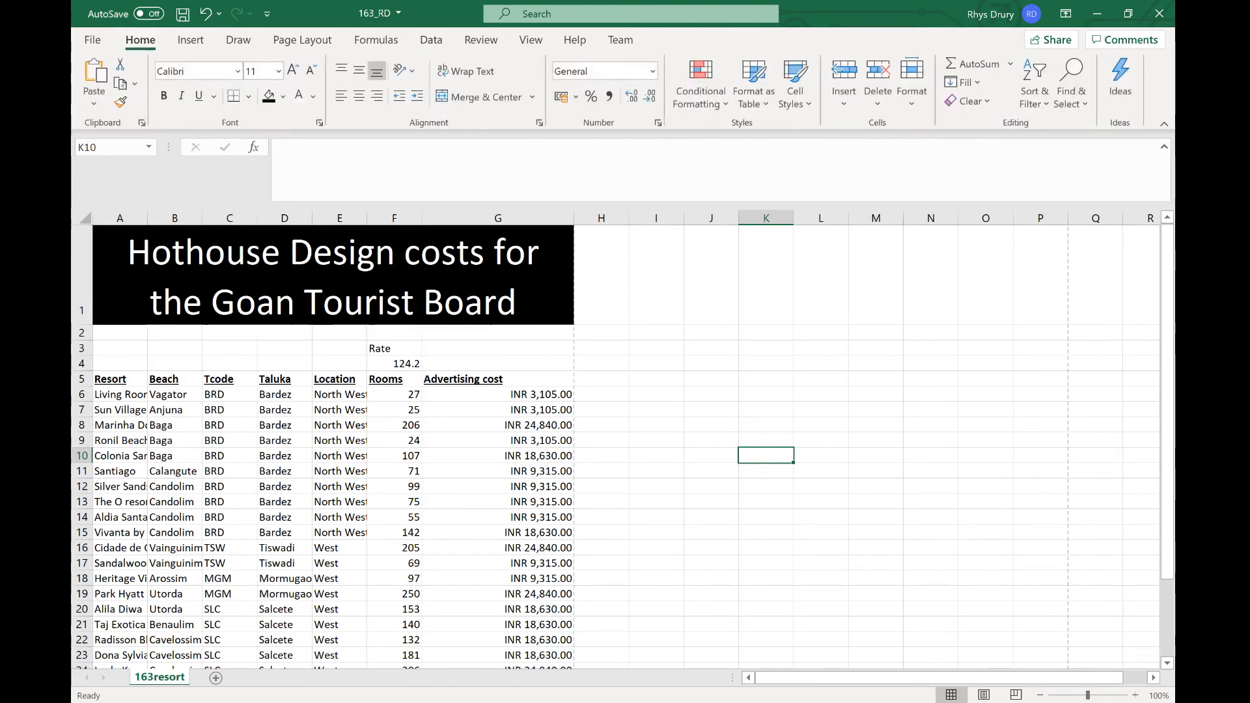
pyautogui.hotkey('ctrl', '`')
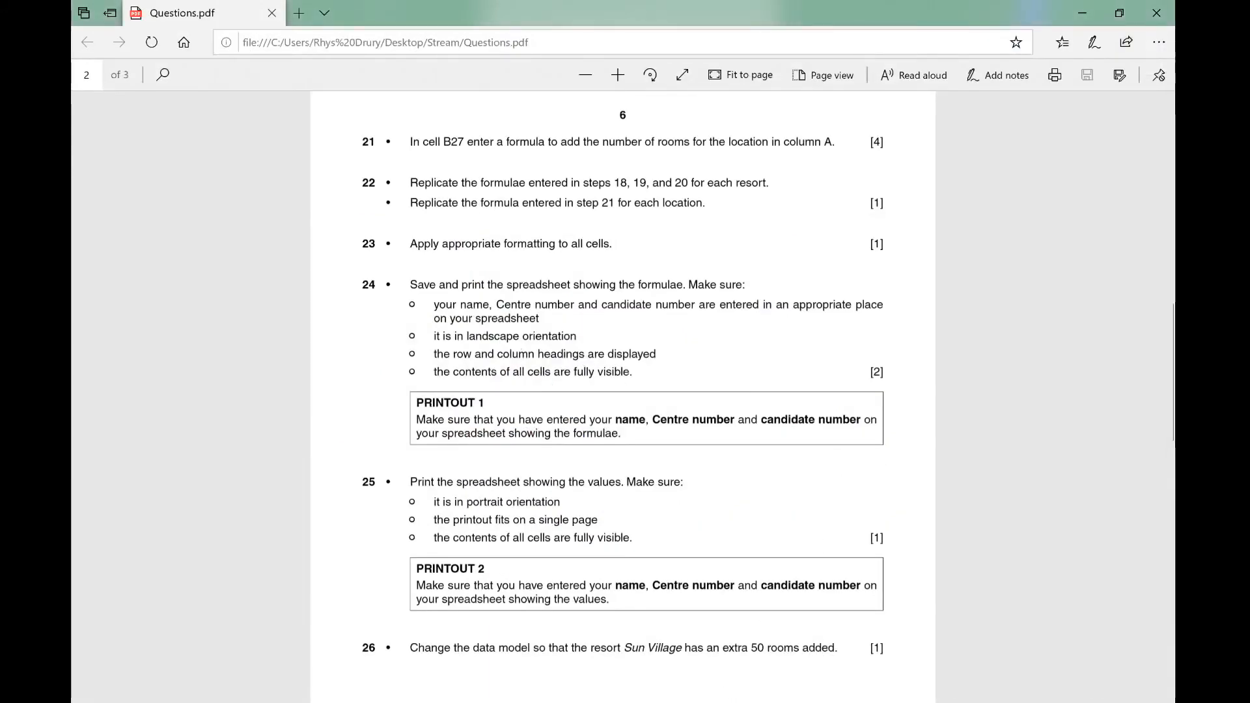
# Step: Unpin SketchBook from the taskbar and return to the 163_RD workbook
pyautogui.rightClick(645, 702)
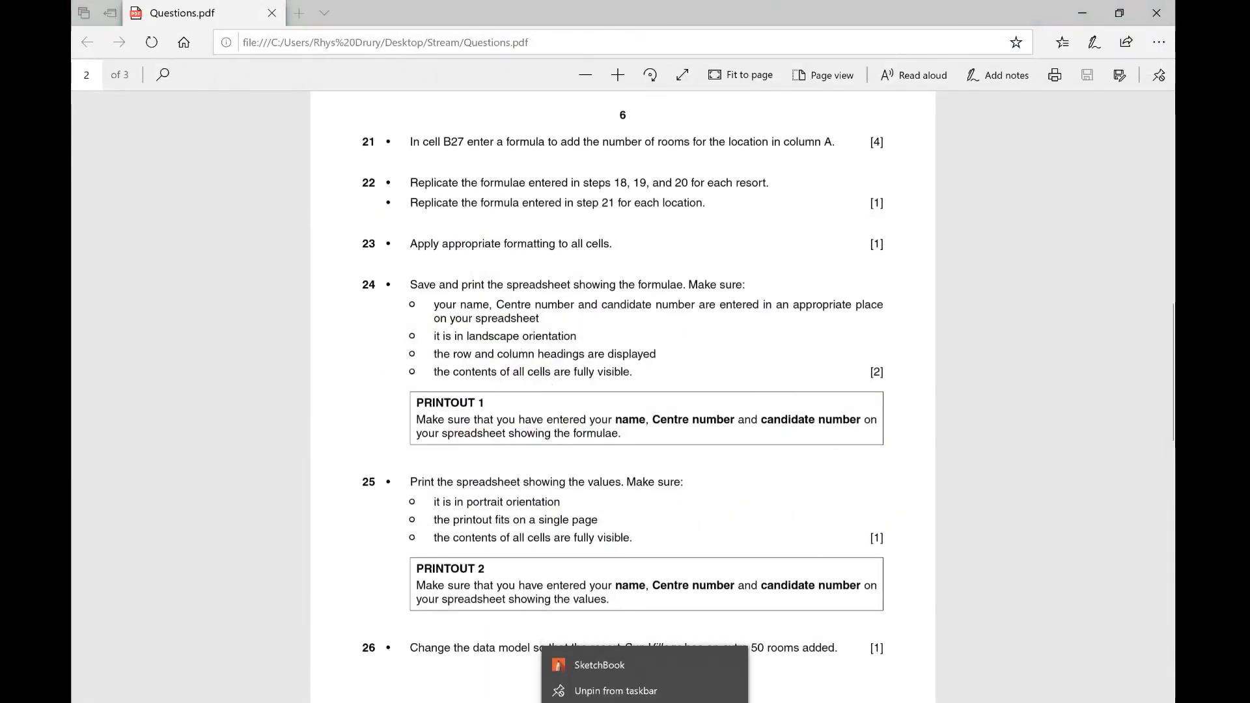
pyautogui.click(635, 693)
pyautogui.moveTo(684, 702)
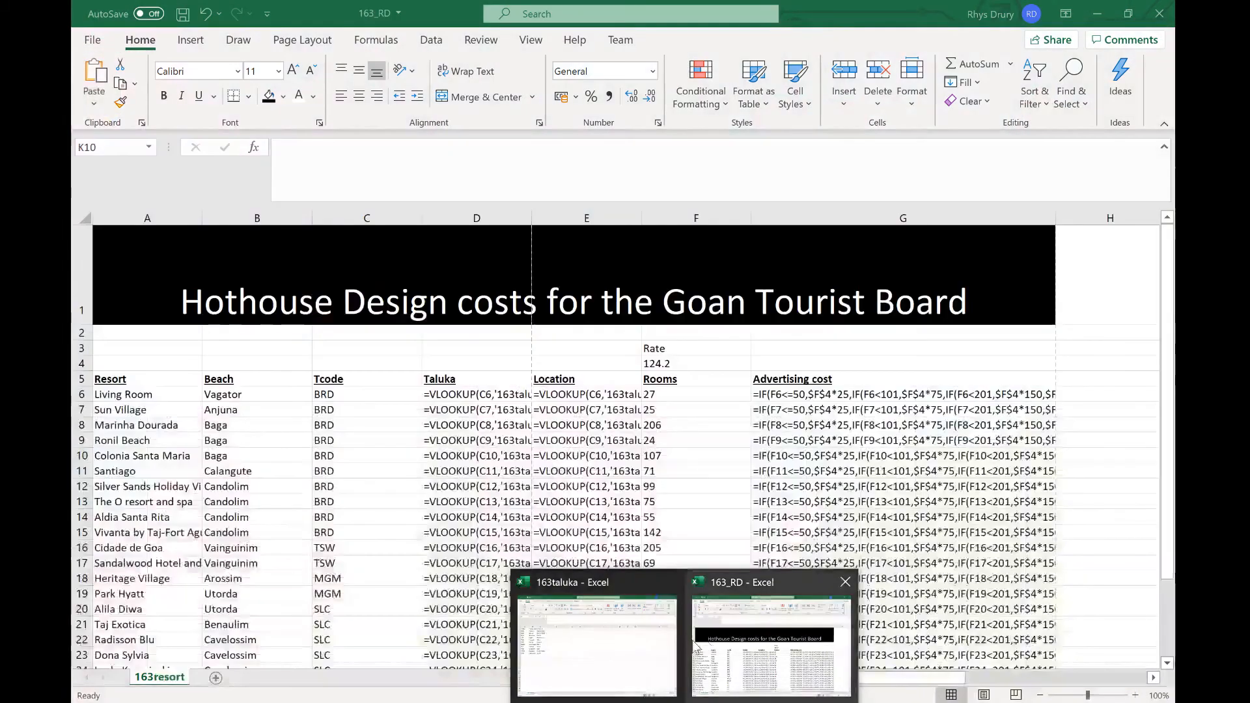
pyautogui.click(709, 647)
# Step: Open the print preview and set the page orientation to Landscape
pyautogui.click(530, 40)
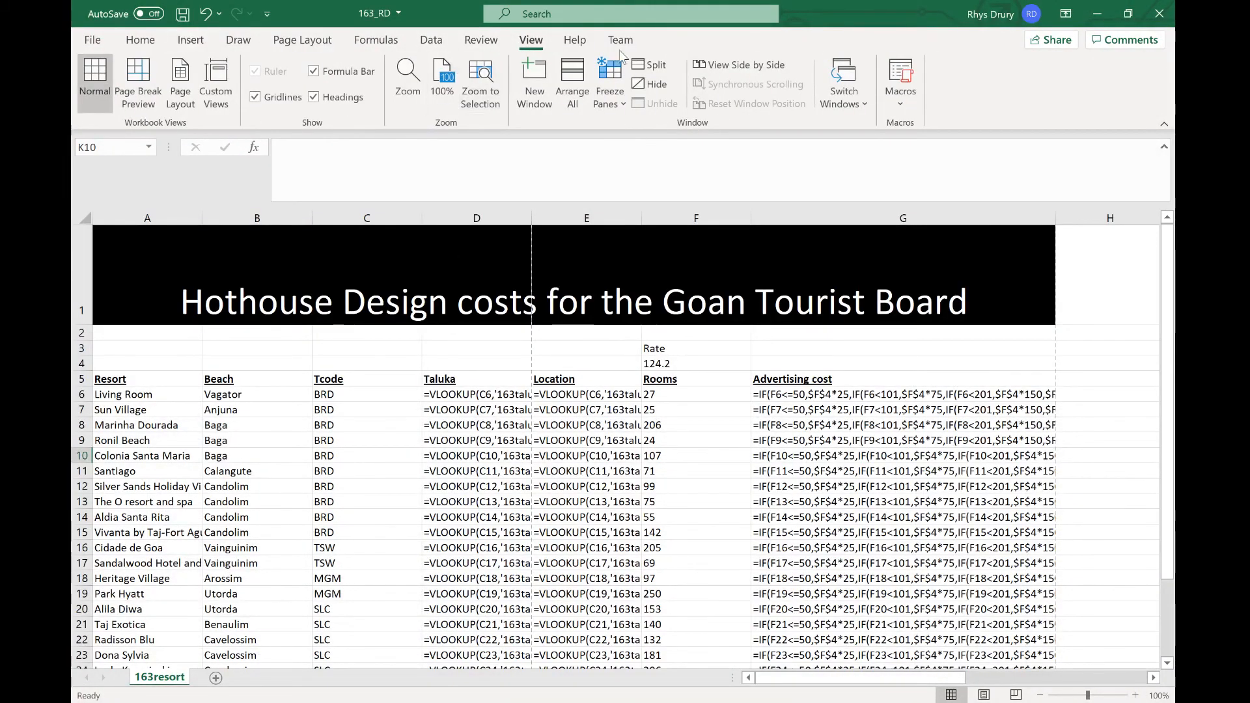
pyautogui.click(92, 39)
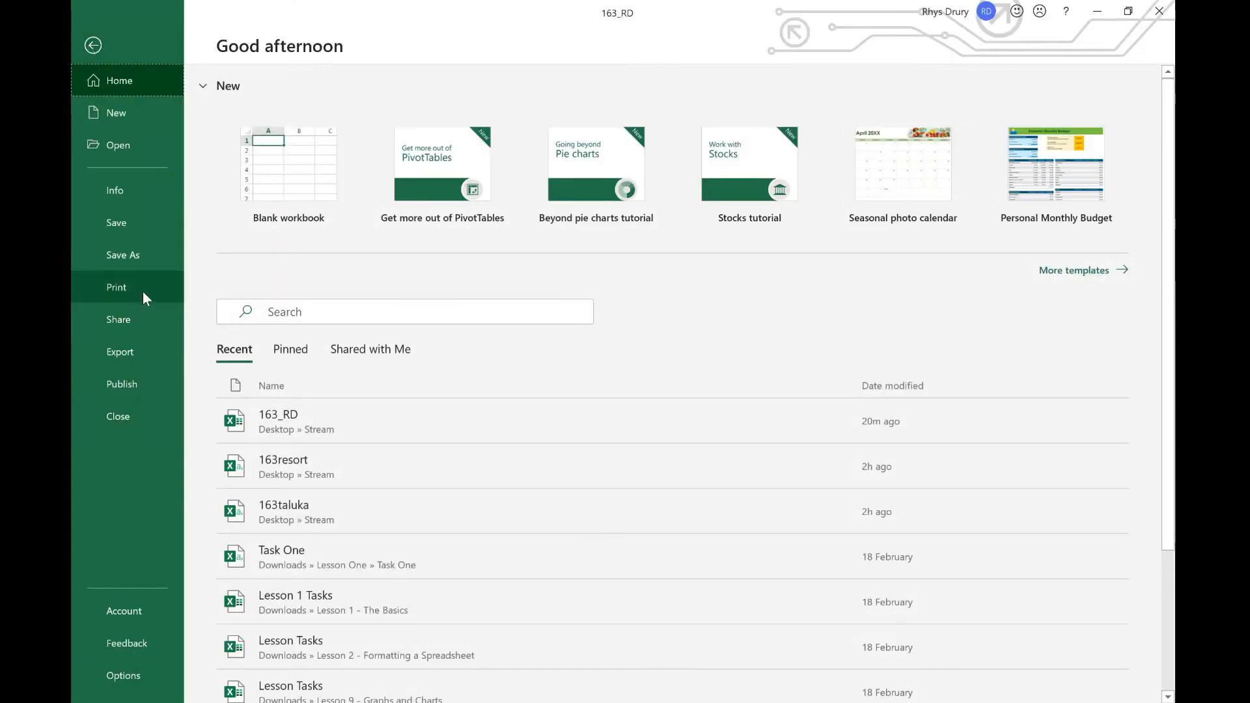
pyautogui.click(142, 297)
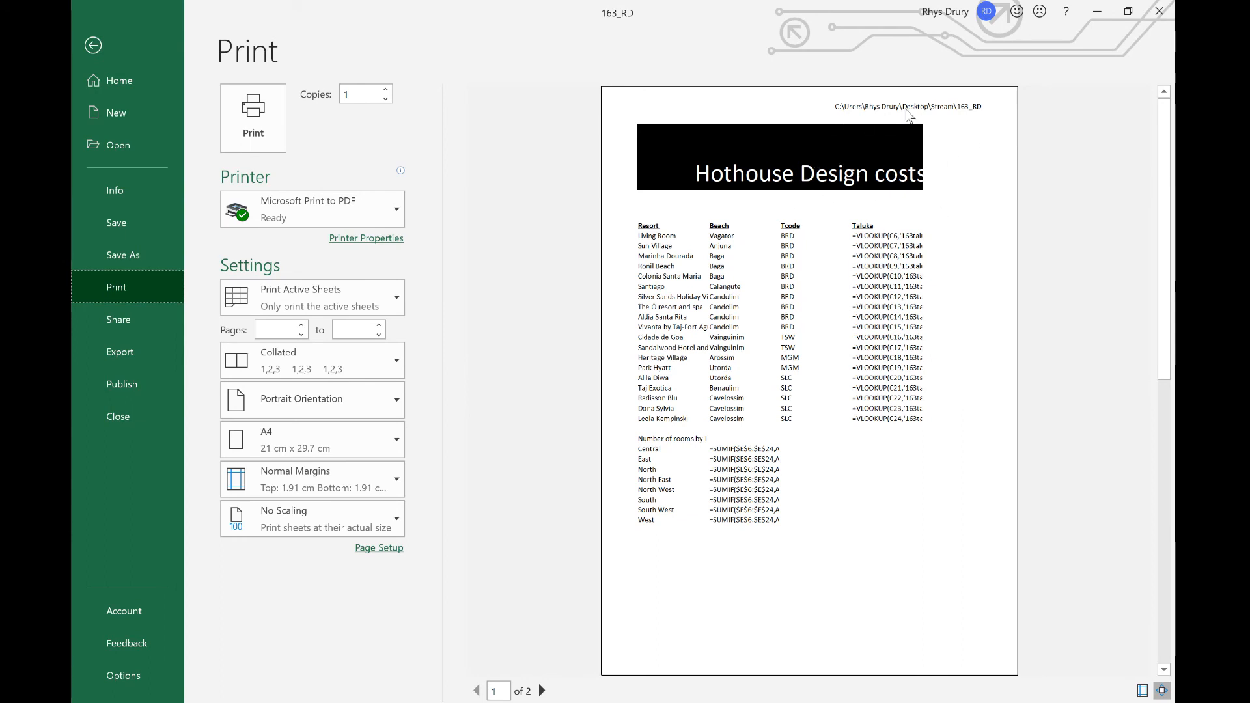
pyautogui.click(346, 407)
pyautogui.click(343, 476)
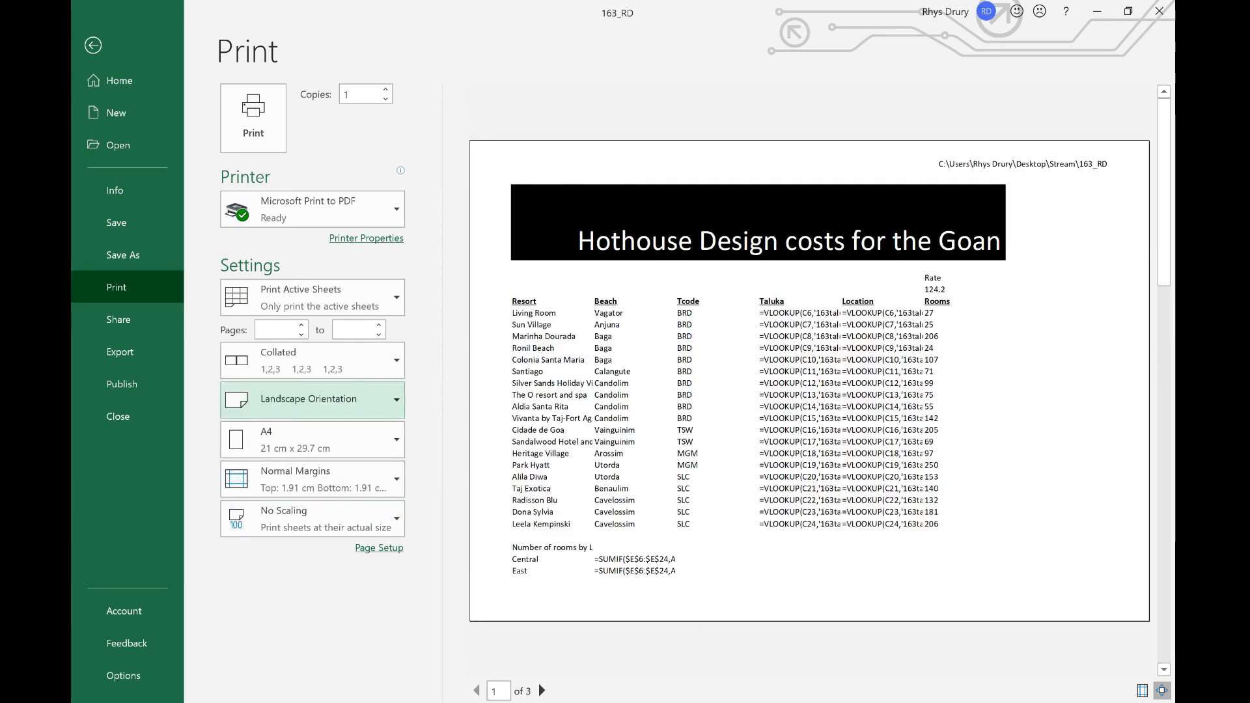
# Step: Switch back to the questions PDF
pyautogui.hotkey('alt', 'Tab')
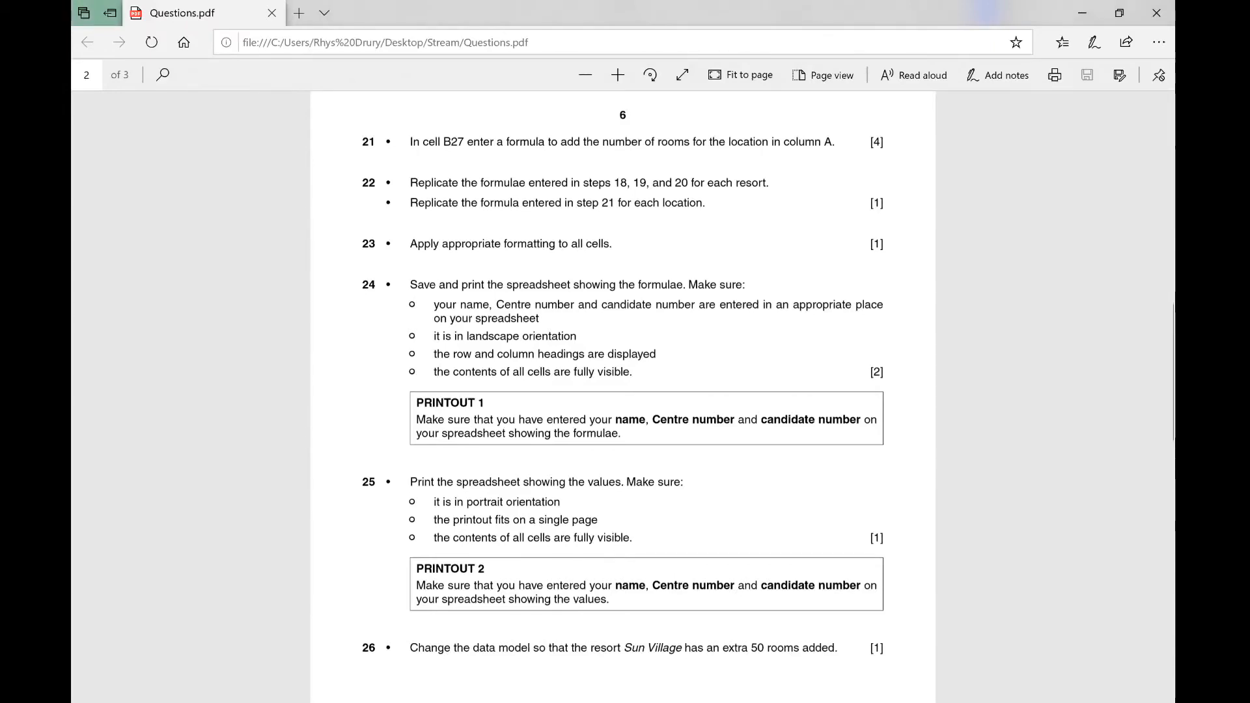
# Step: Compare the print preview with the printing requirements in the questions PDF and return to the worksheet
pyautogui.hotkey('alt', 'Tab')
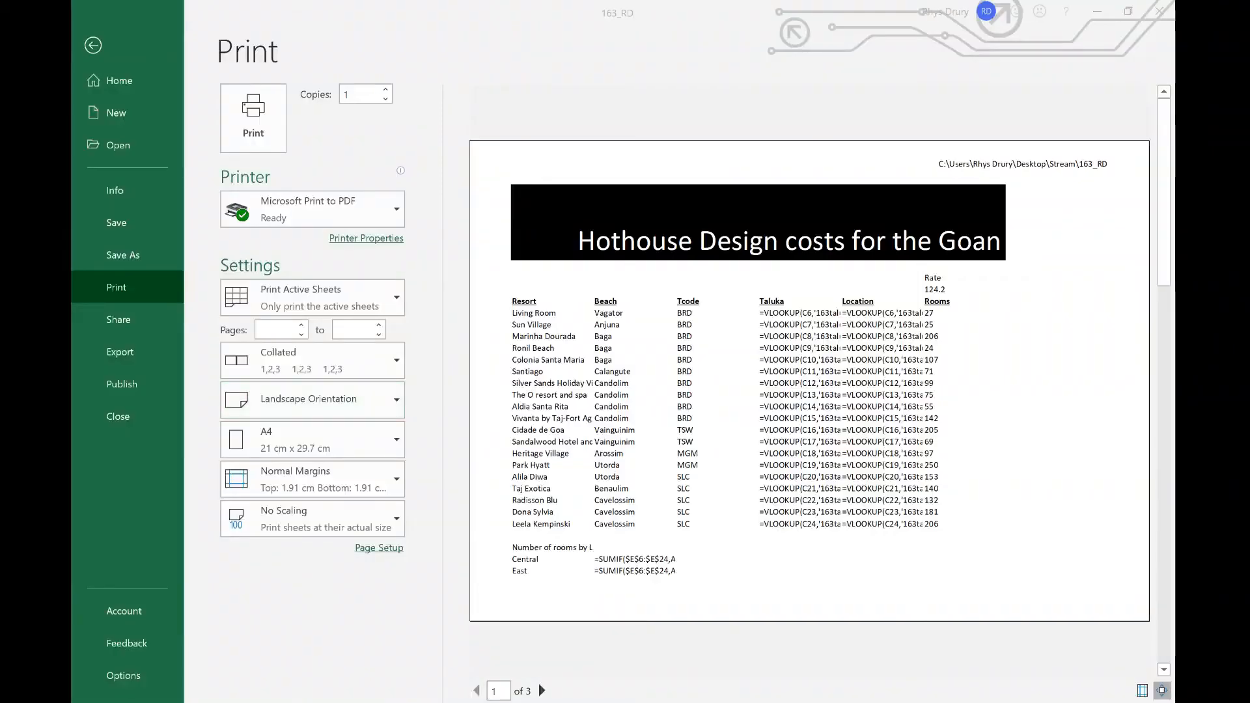
pyautogui.hotkey('alt', 'Tab')
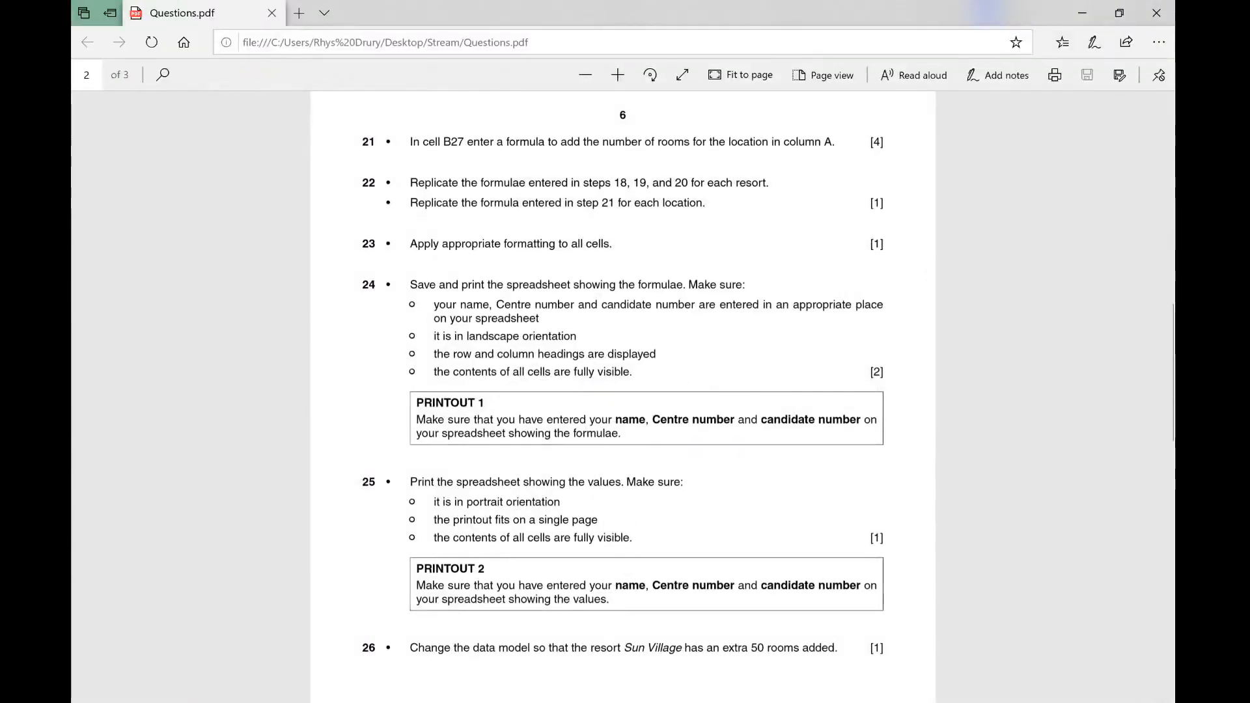
pyautogui.hotkey('alt', 'Tab')
pyautogui.press('Escape')
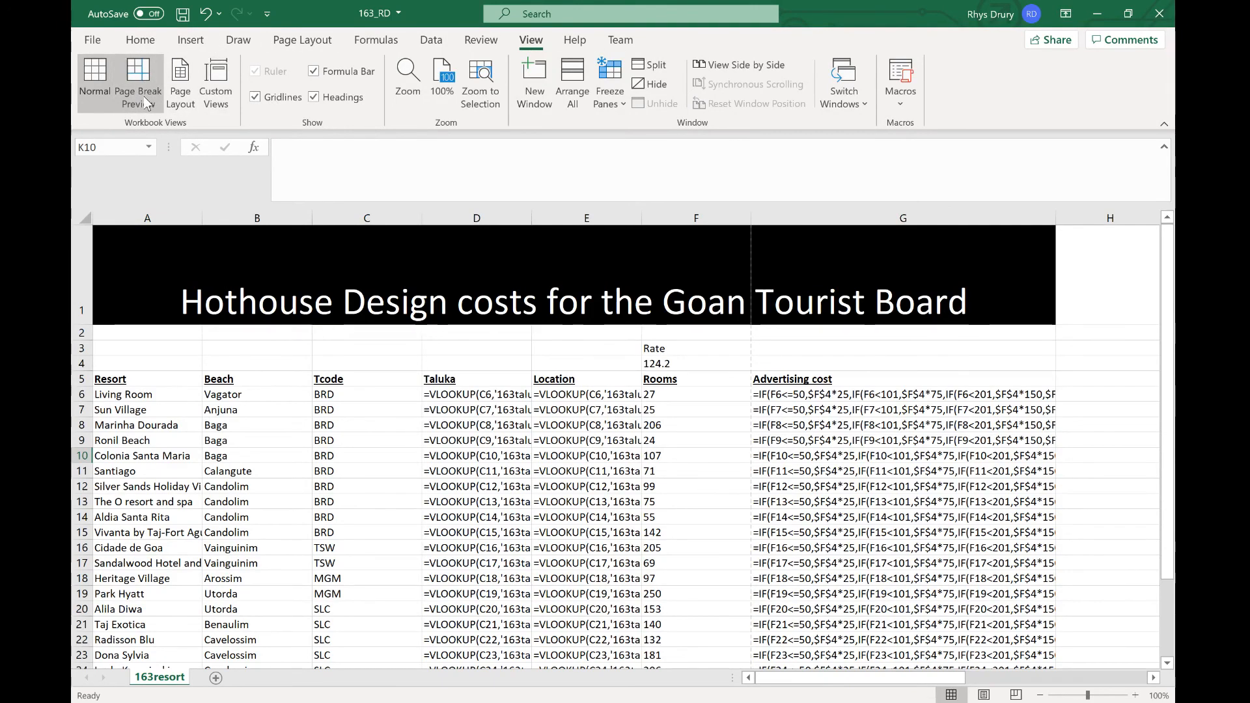
# Step: Enable printing of the row and column headings and check them in the print preview
pyautogui.click(314, 106)
pyautogui.click(314, 101)
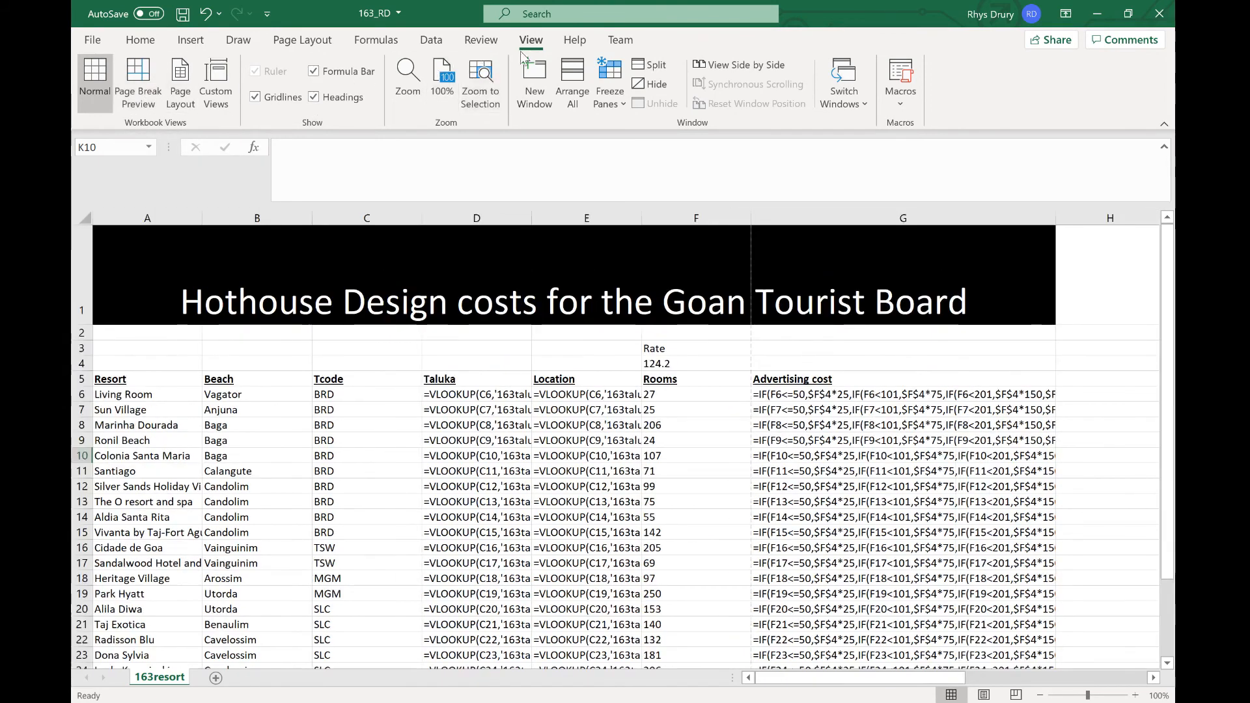
pyautogui.click(287, 40)
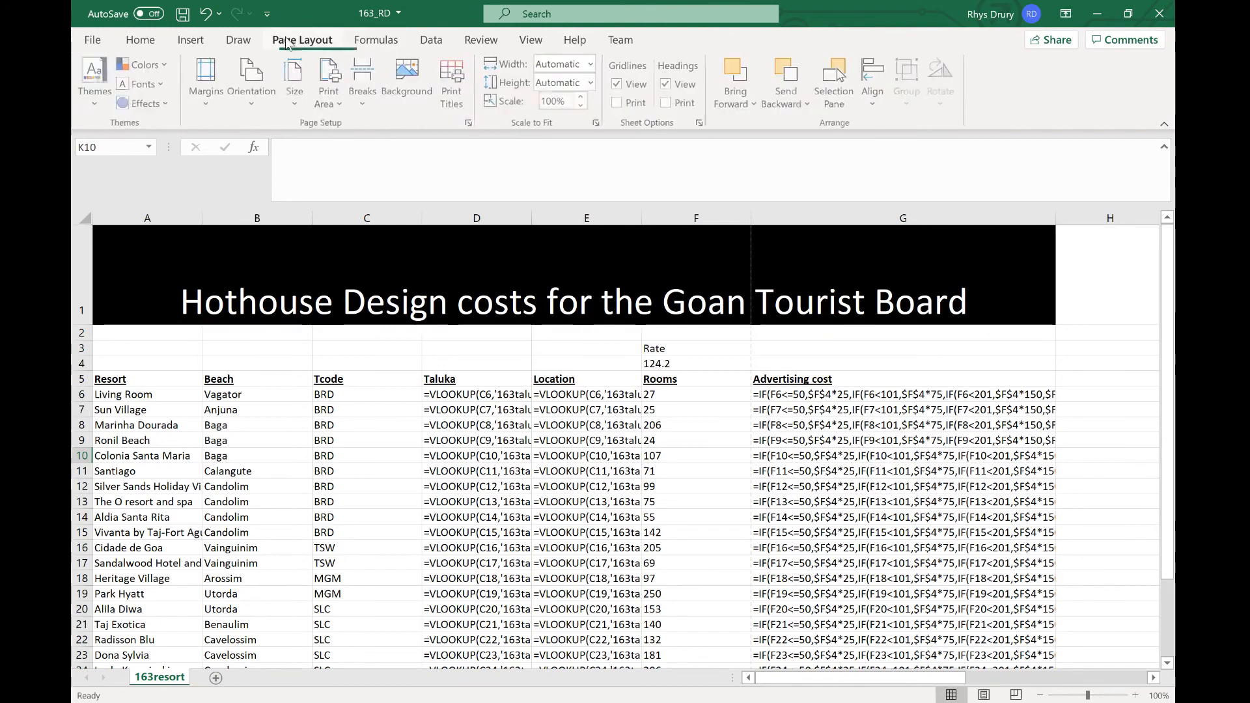
pyautogui.click(330, 91)
pyautogui.click(391, 117)
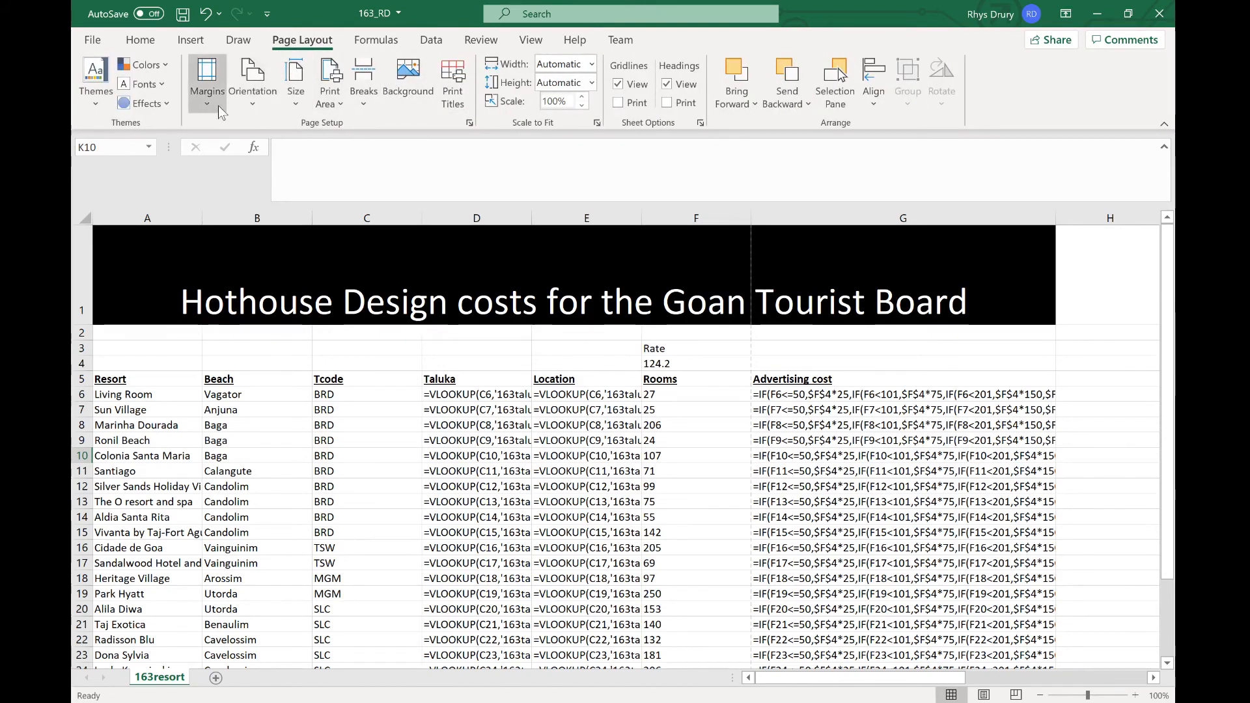
pyautogui.click(669, 106)
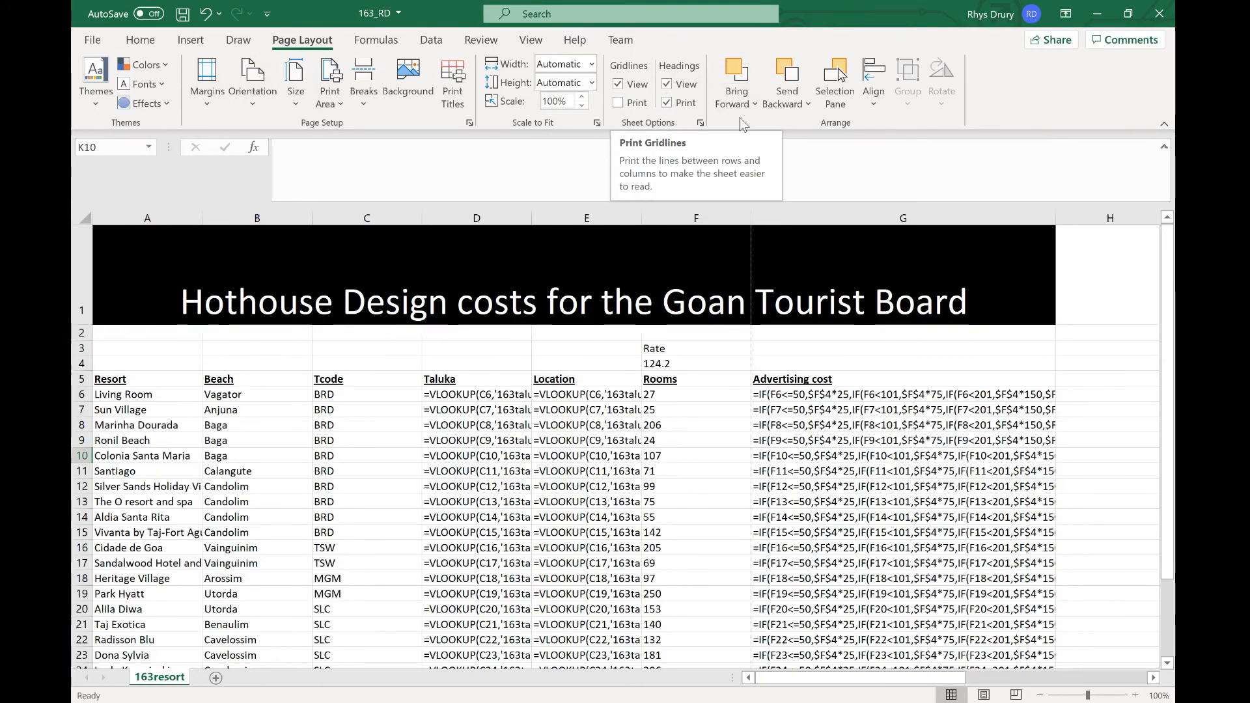
pyautogui.click(102, 45)
pyautogui.click(135, 286)
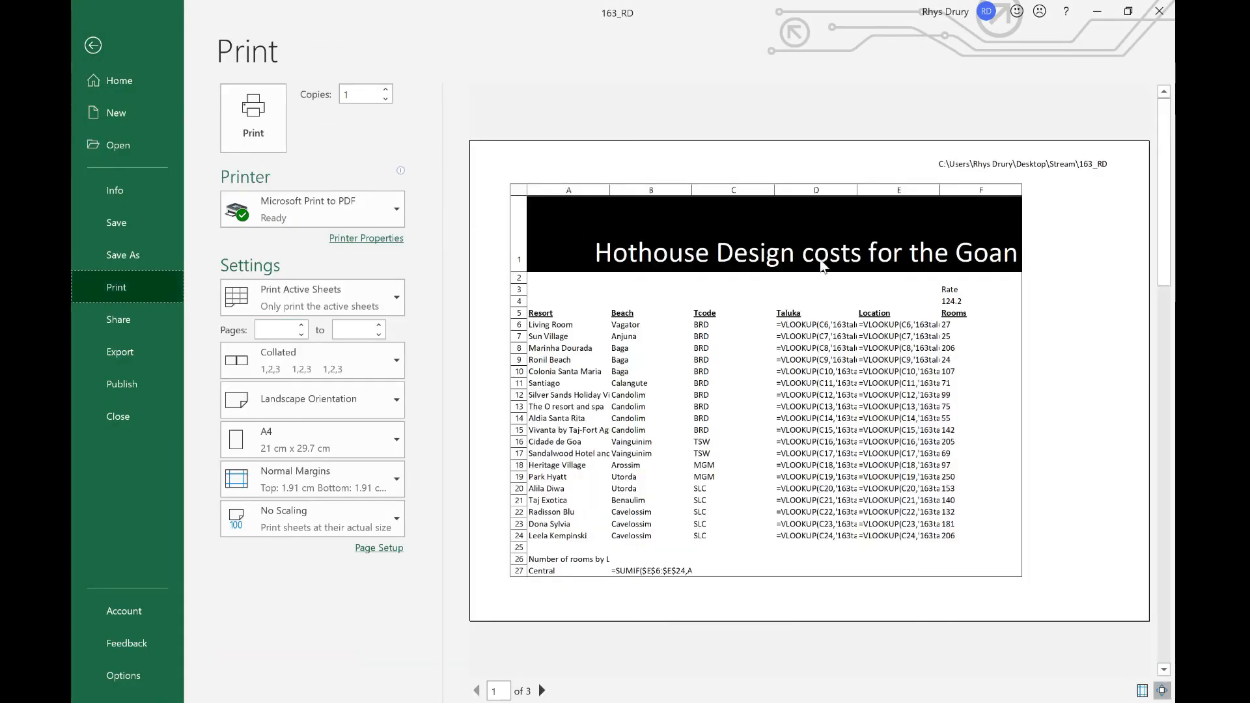
pyautogui.press('Escape')
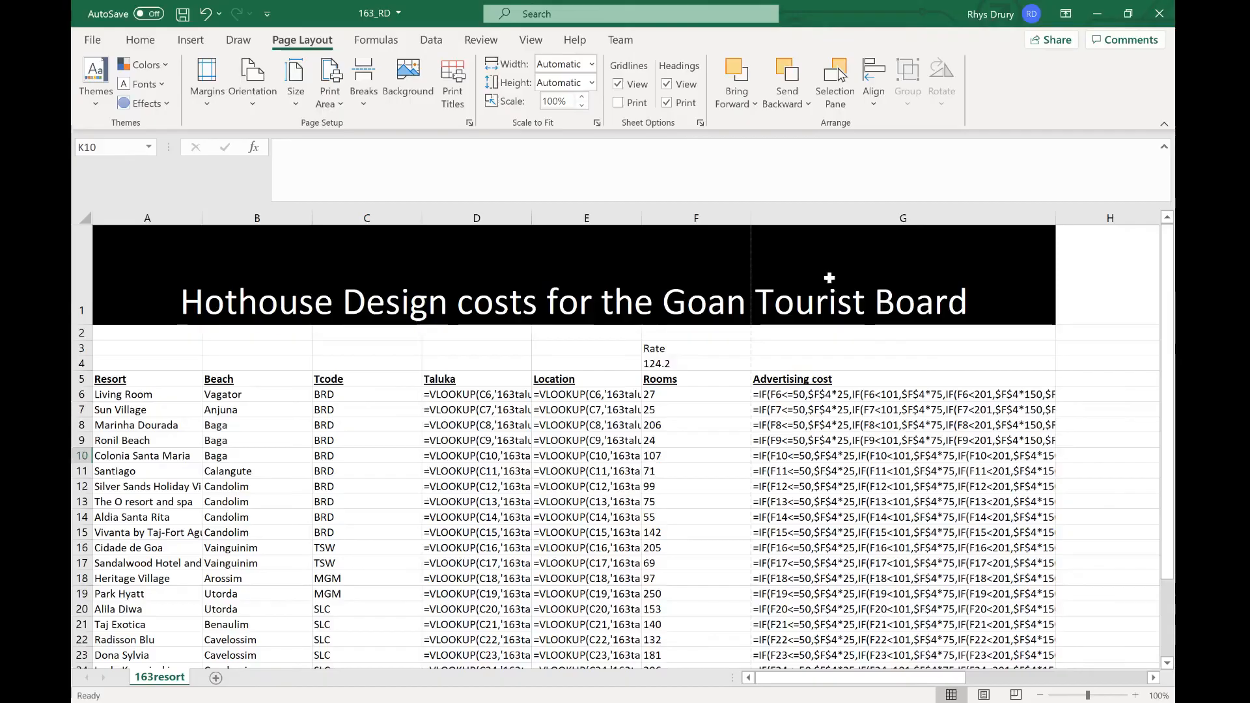
# Step: Autofit the formula columns so all formulas are fully visible and review the print preview pages
pyautogui.doubleClick(535, 219)
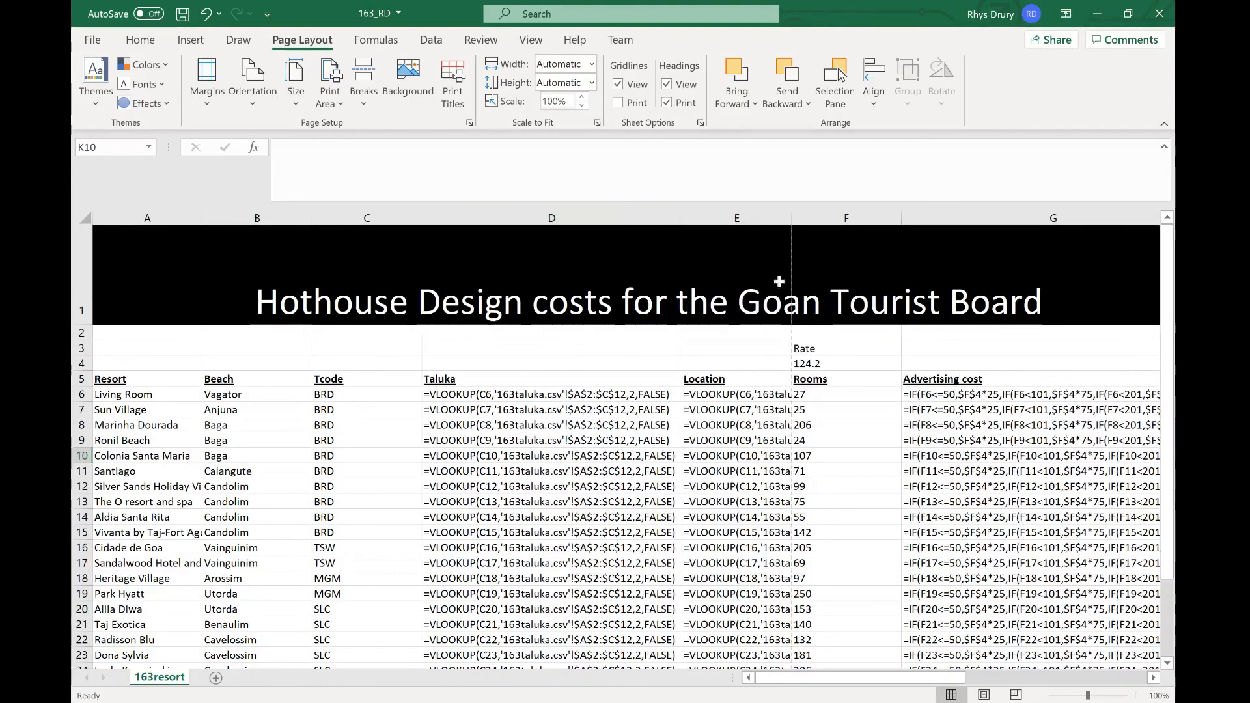
pyautogui.doubleClick(791, 216)
pyautogui.scroll(-2, 957, 251)
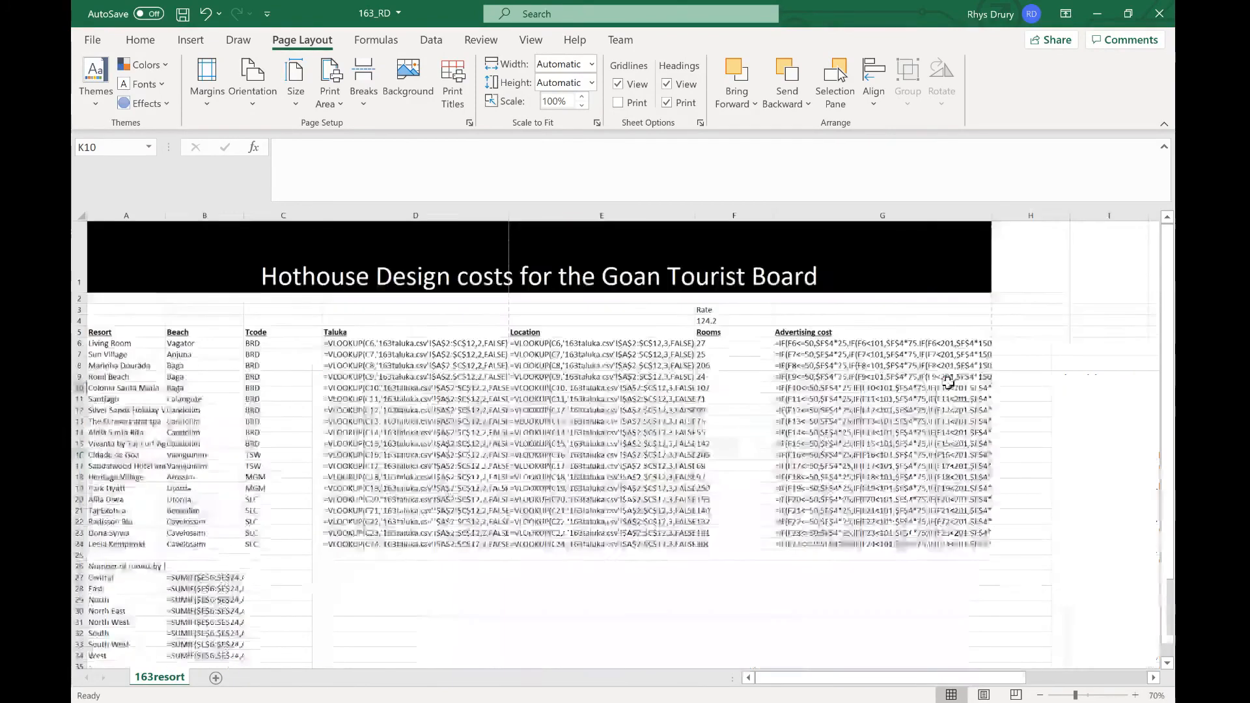
pyautogui.doubleClick(969, 218)
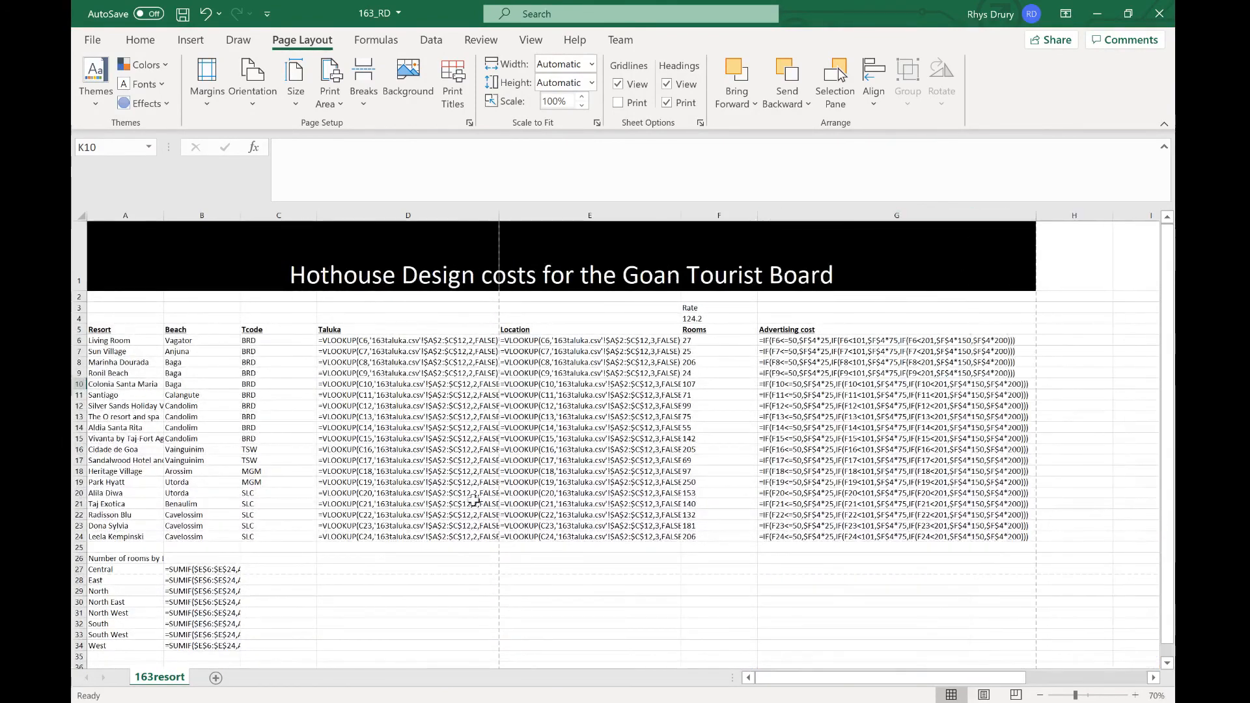
pyautogui.doubleClick(241, 214)
pyautogui.hotkey('ctrl', 'p')
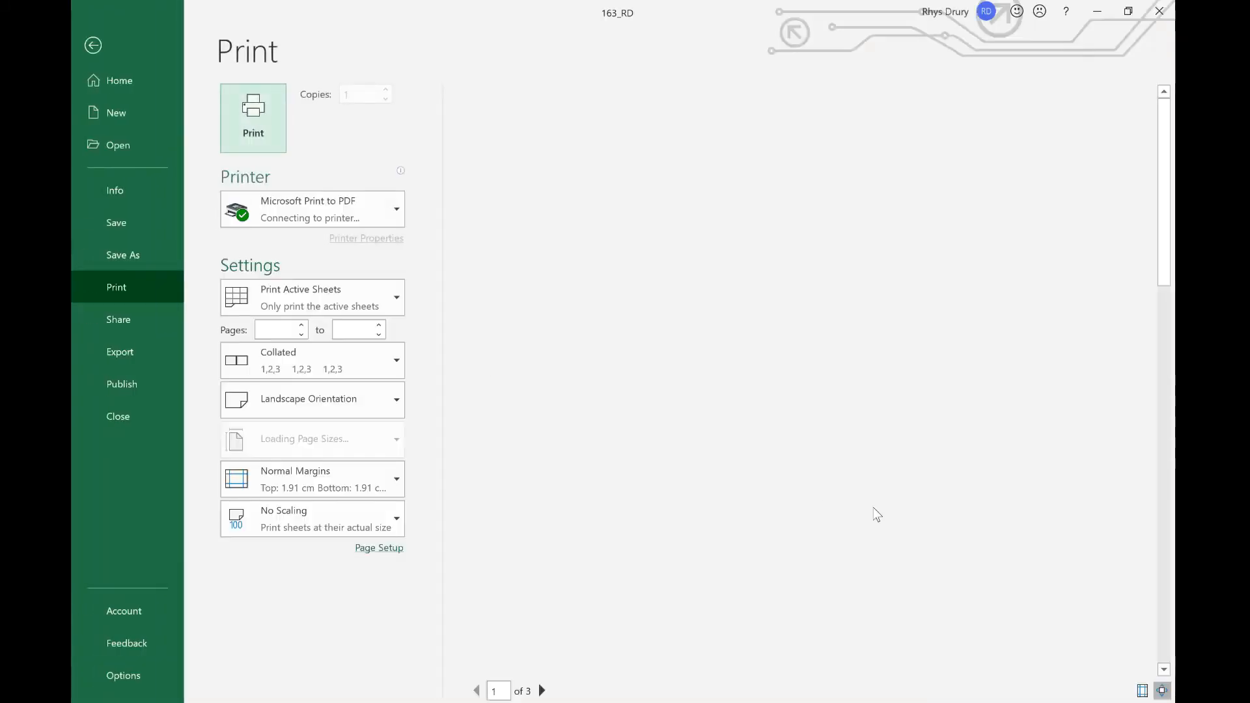
pyautogui.scroll(-1, 819, 470)
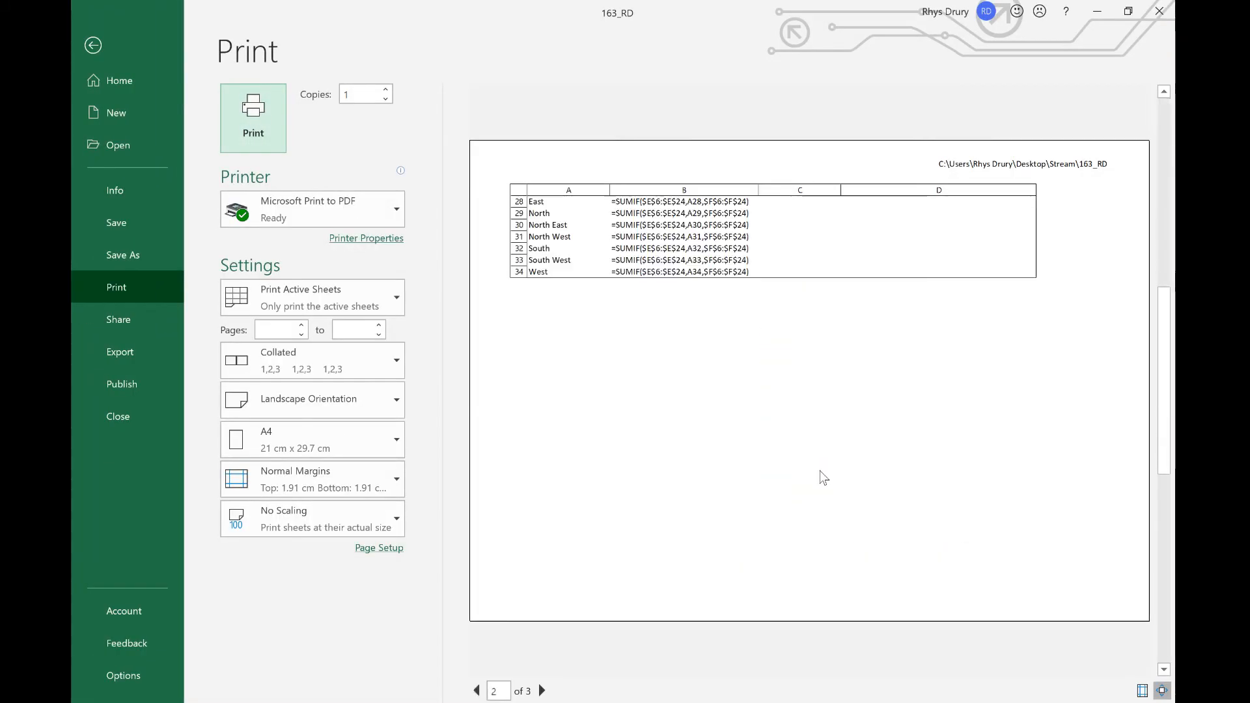
pyautogui.scroll(-1, 820, 471)
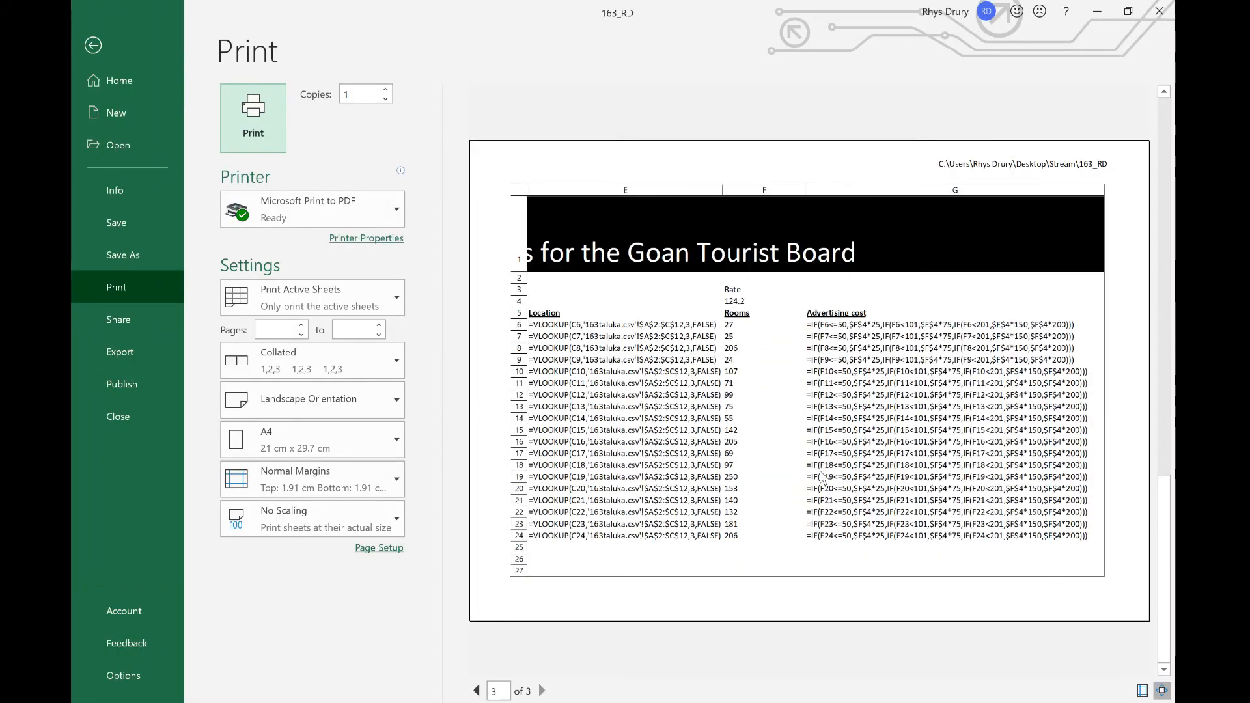
pyautogui.scroll(2, 822, 476)
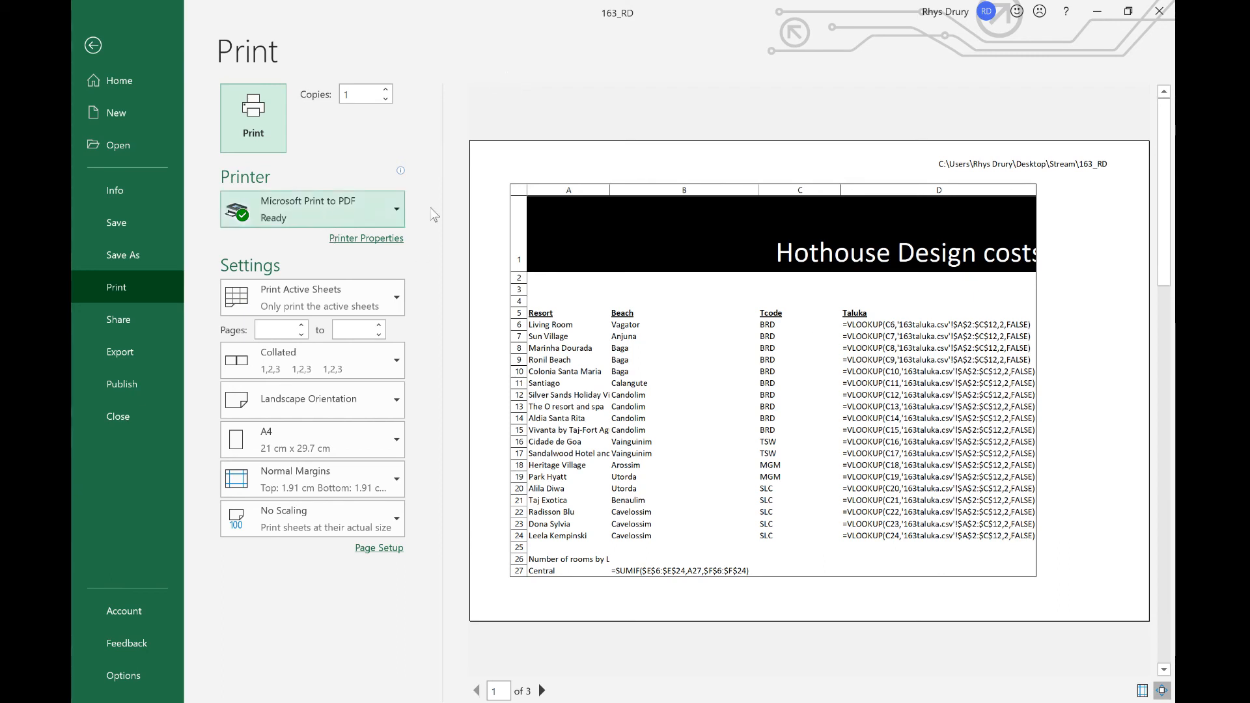
pyautogui.press('Escape')
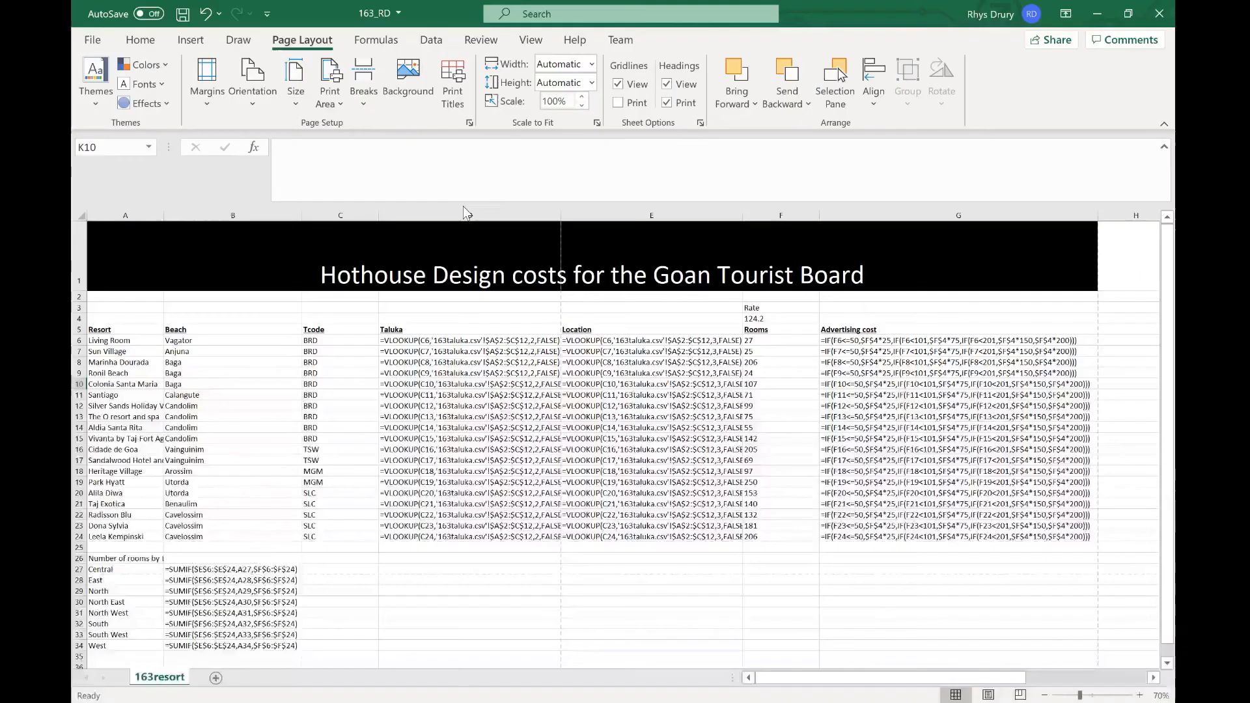
# Step: Switch the worksheet back to displaying values and reread the printing requirements in the questions PDF
pyautogui.hotkey('ctrl', '`')
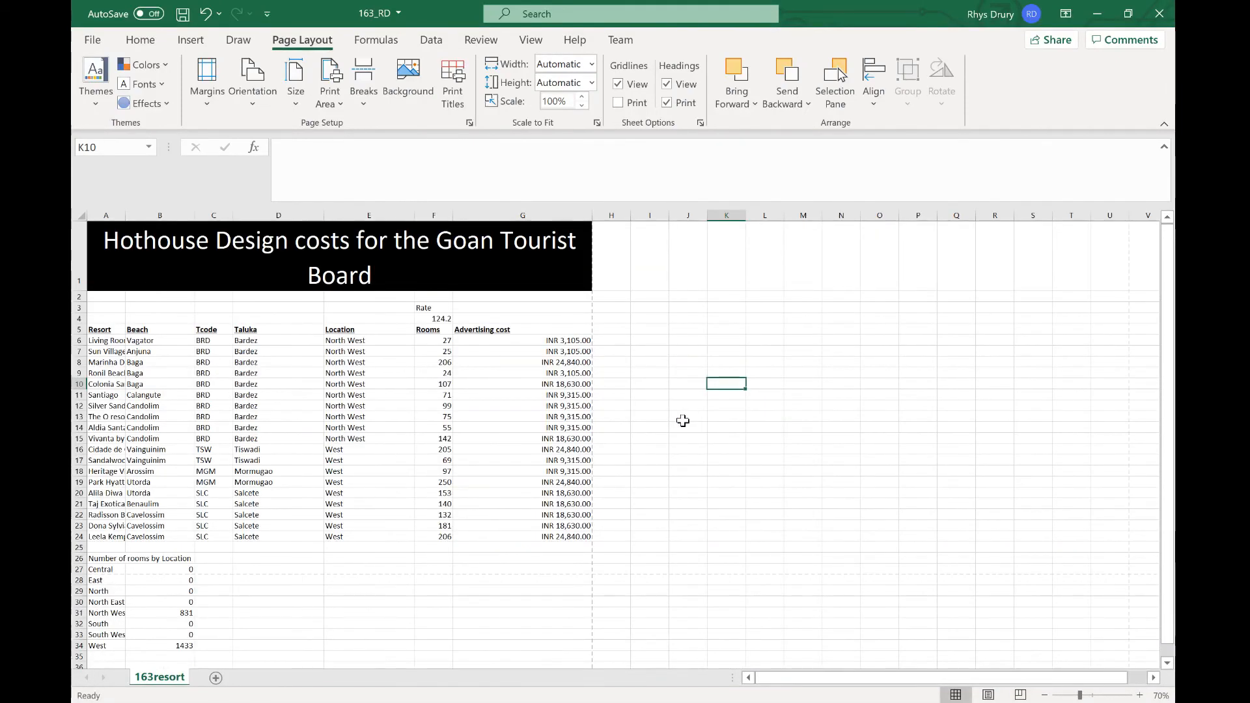
pyautogui.hotkey('alt', 'Tab')
pyautogui.scroll(-2, 623, 396)
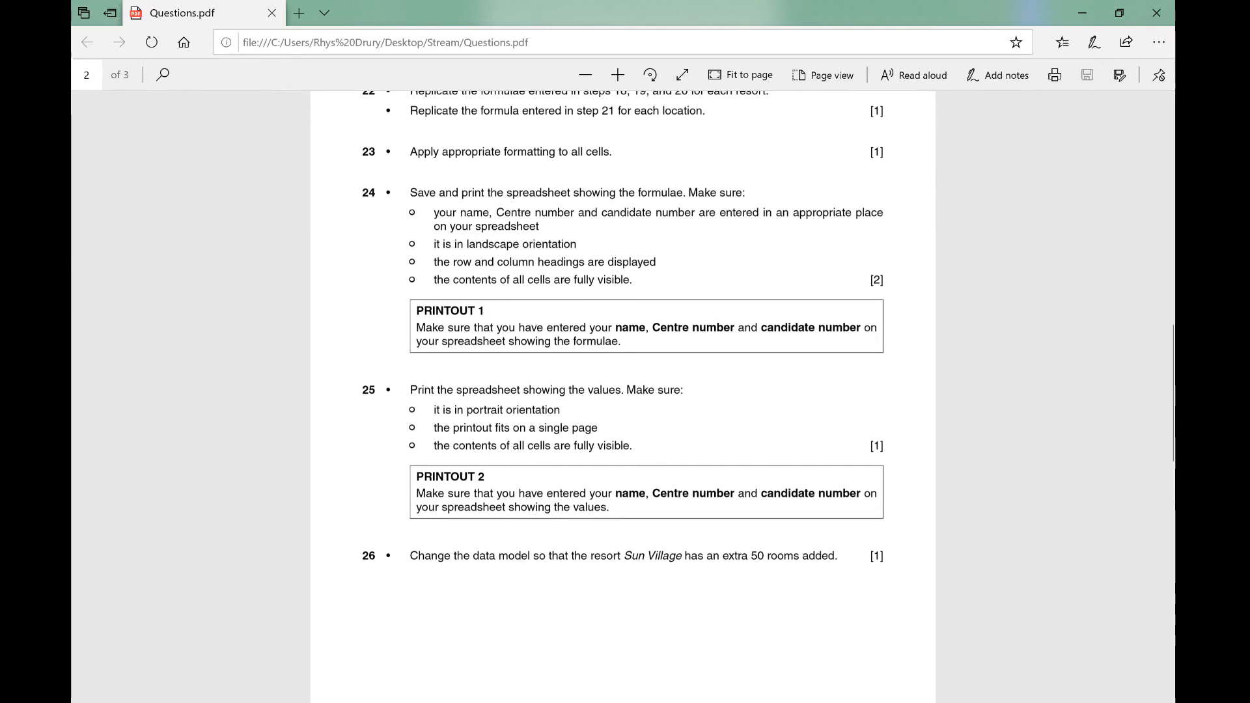
pyautogui.hotkey('alt', 'Tab')
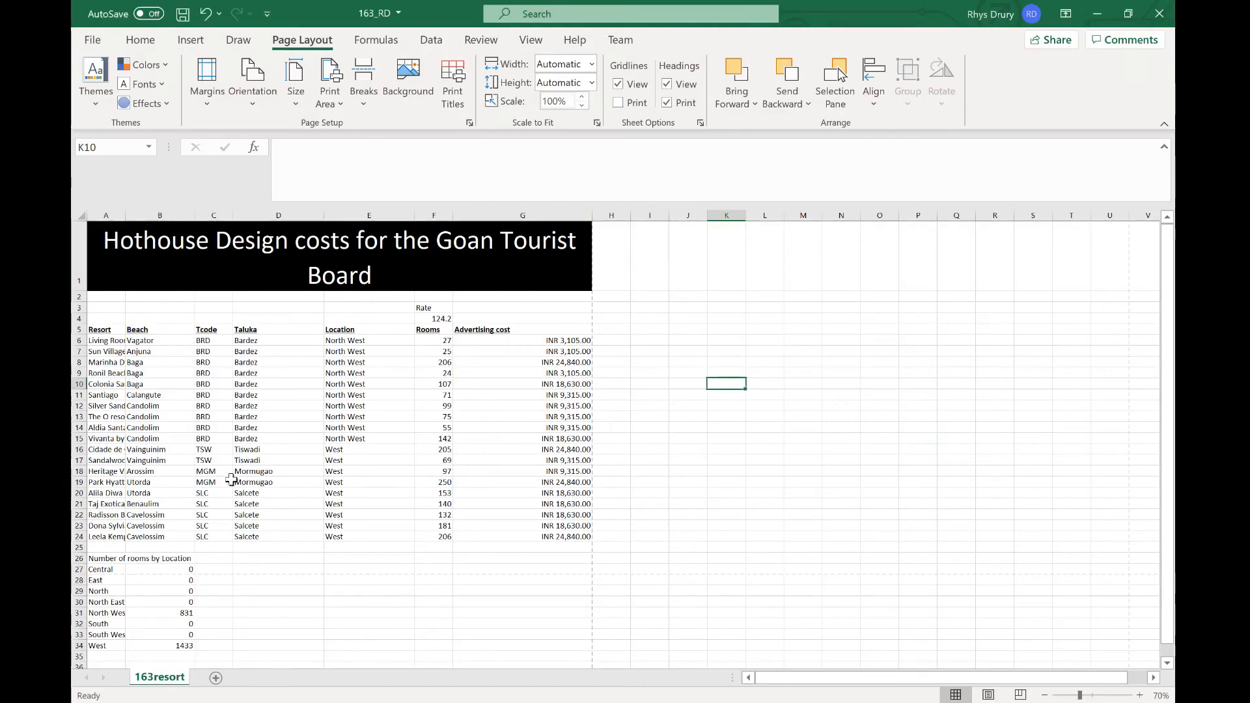
pyautogui.hotkey('alt', 'Tab')
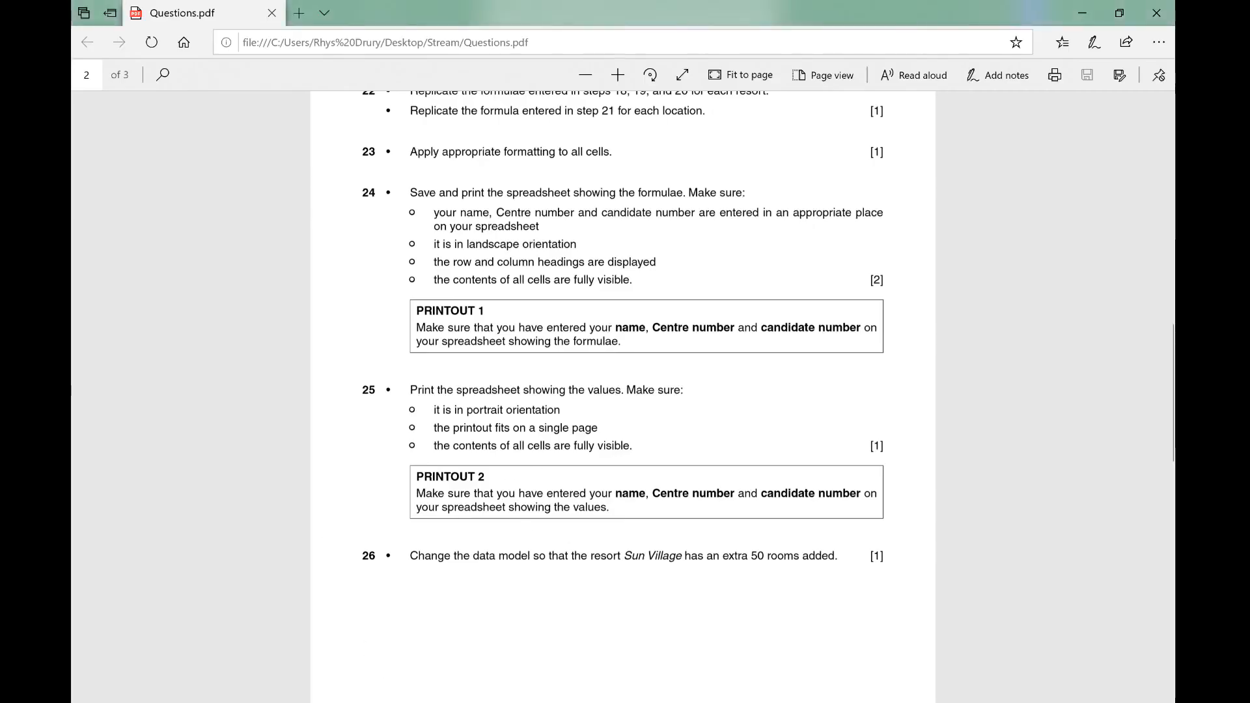
pyautogui.hotkey('alt', 'Tab')
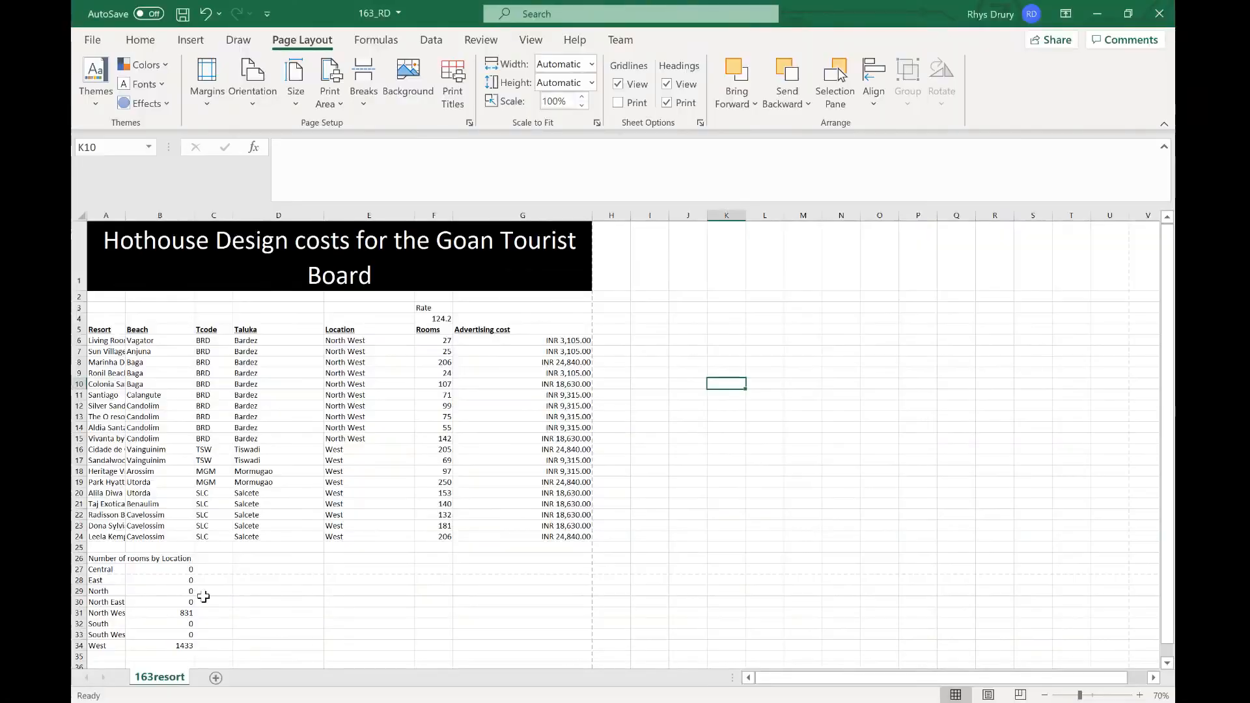
# Step: Select cells A1 to G34 and set the print scaling to Fit Sheet on One Page
pyautogui.scroll(-2, 279, 343)
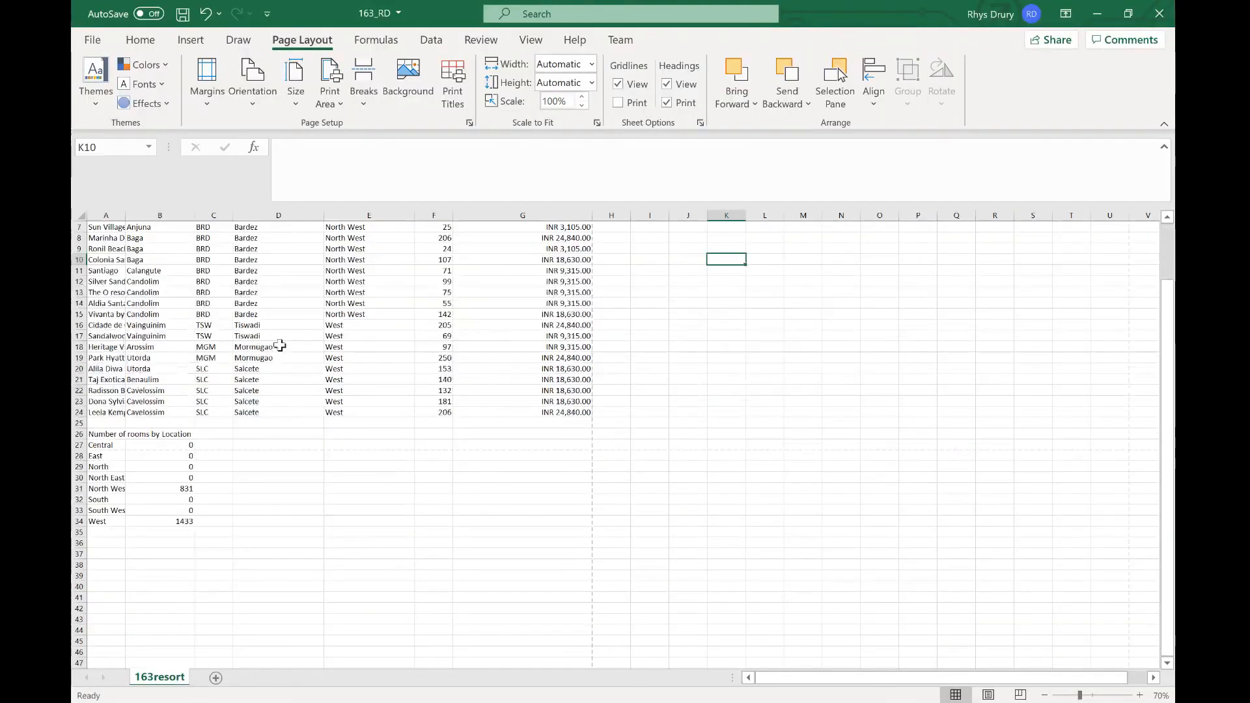
pyautogui.scroll(2, 280, 343)
pyautogui.moveTo(98, 277); pyautogui.dragTo(463, 643)
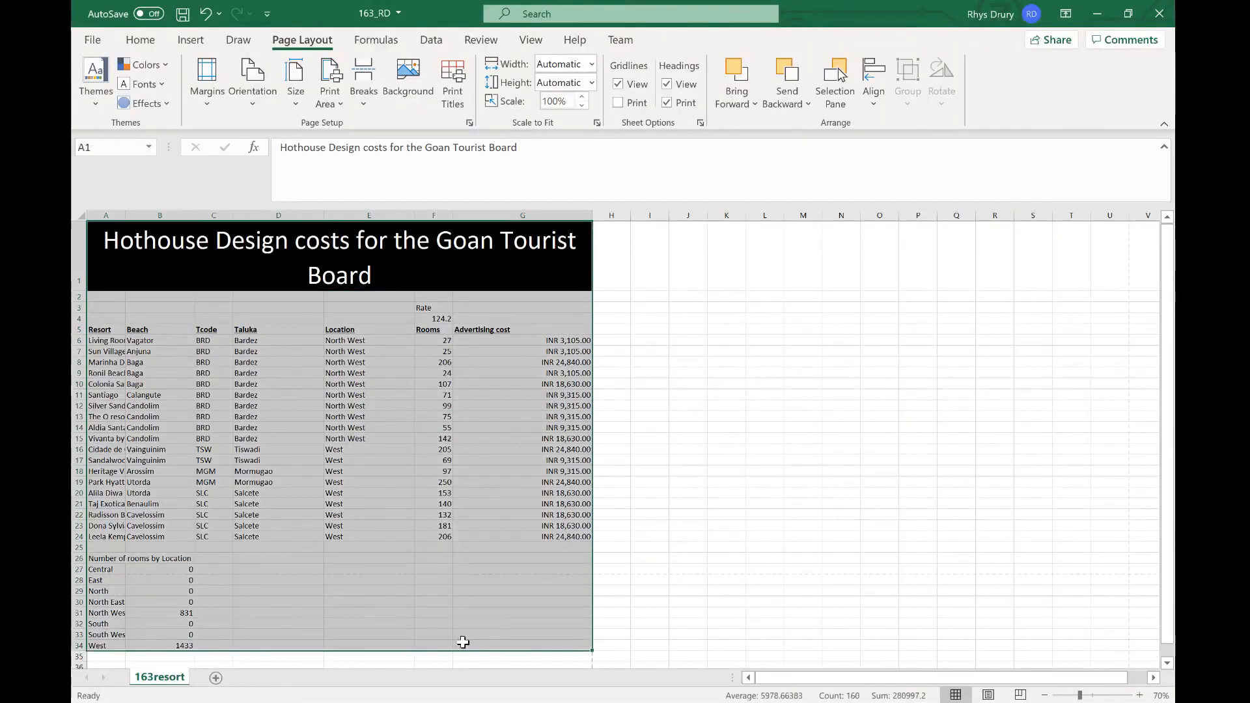
pyautogui.hotkey('ctrl', 'p')
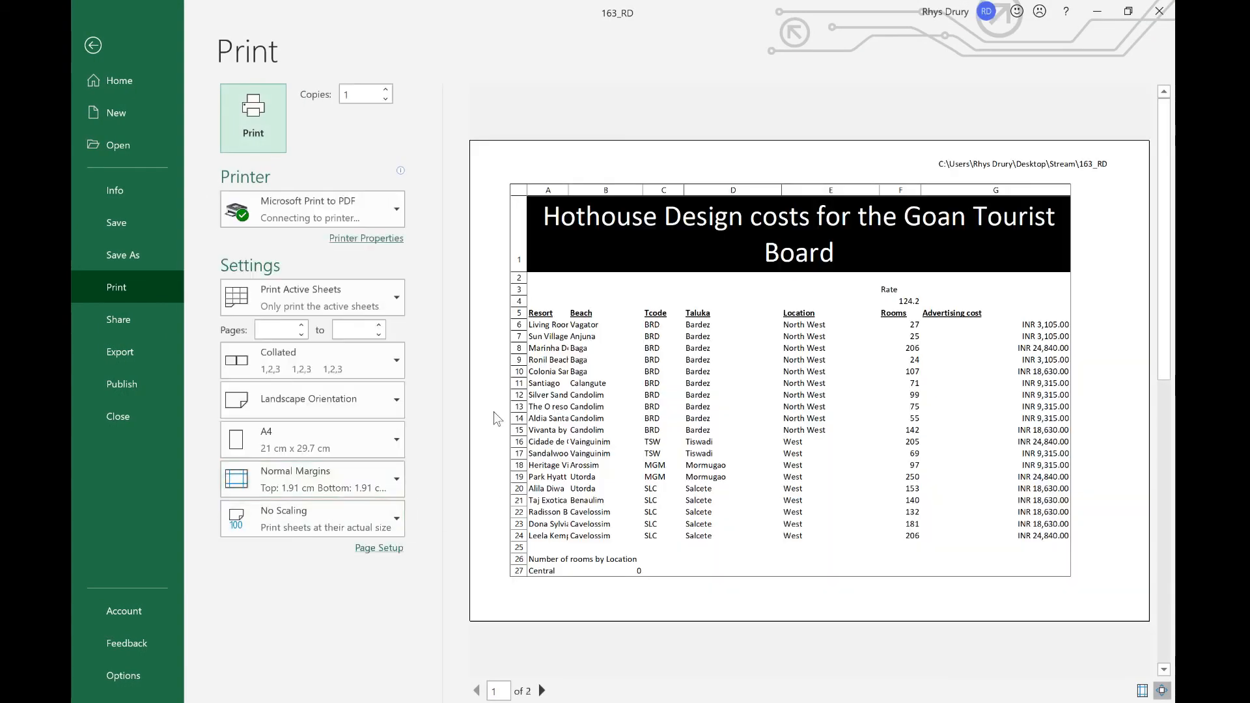
pyautogui.click(307, 515)
pyautogui.click(325, 337)
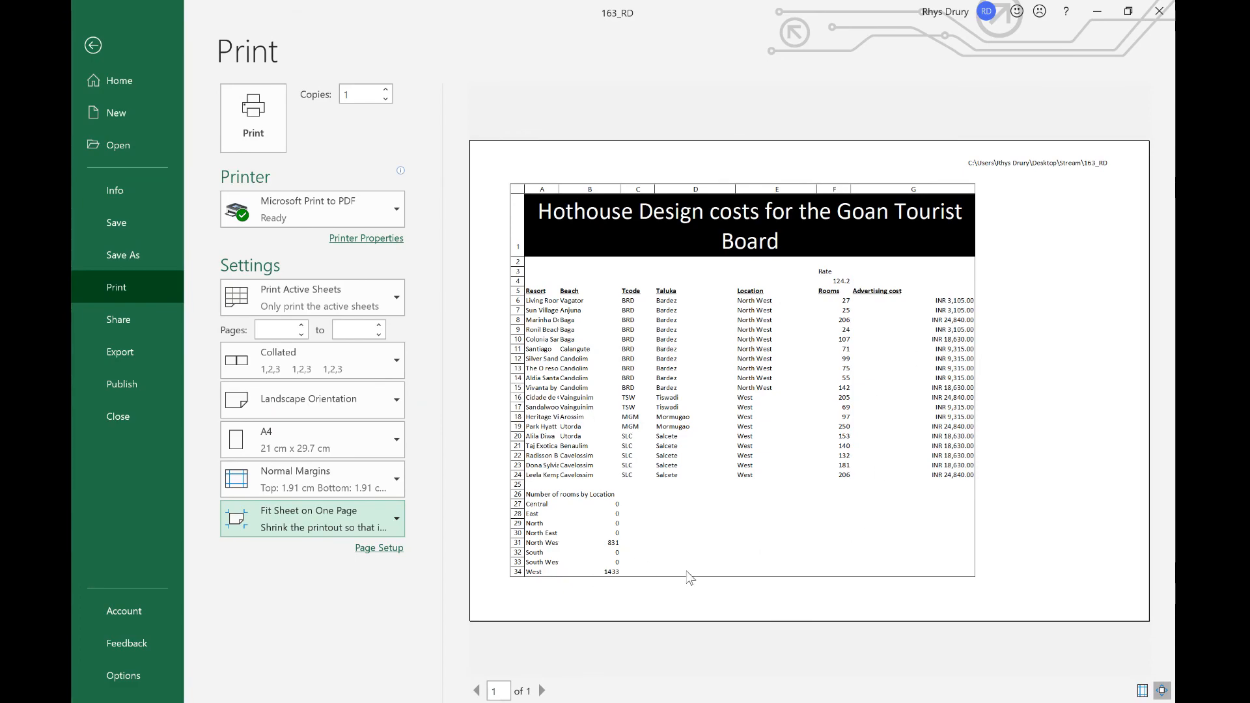
pyautogui.press('Escape')
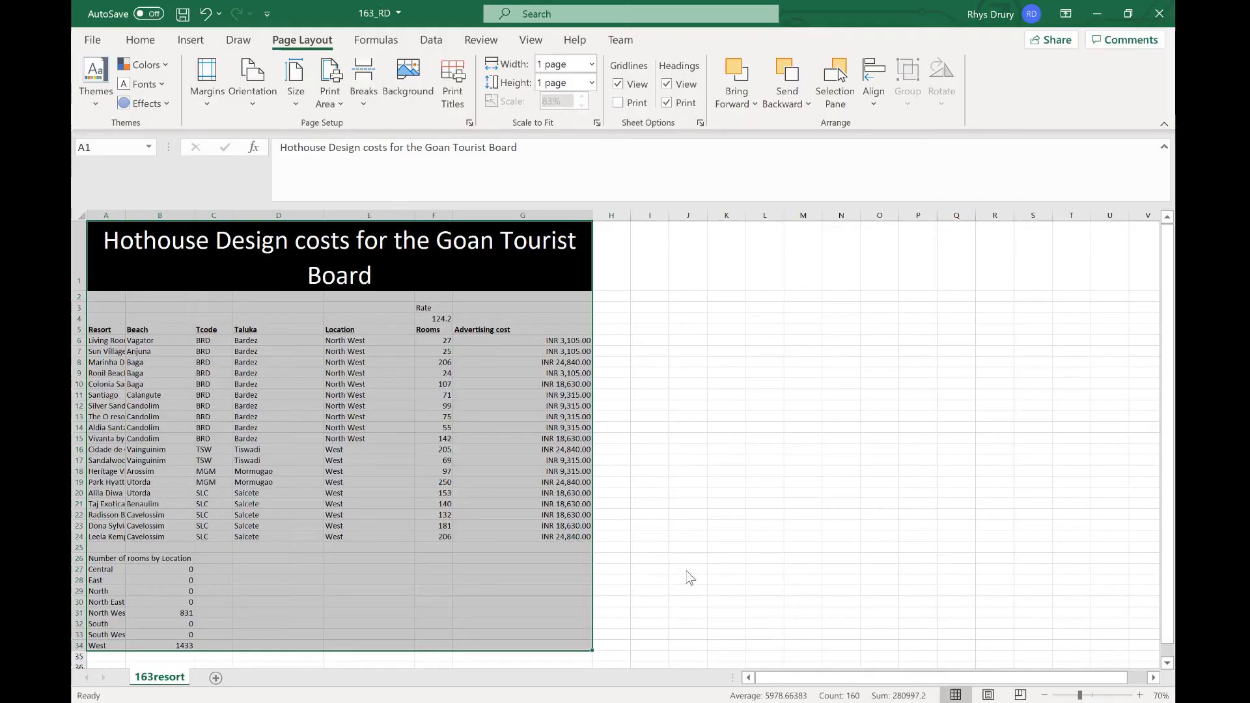
# Step: Autofit column A and turn off printing of the row and column headings, checking the print preview
pyautogui.doubleClick(122, 216)
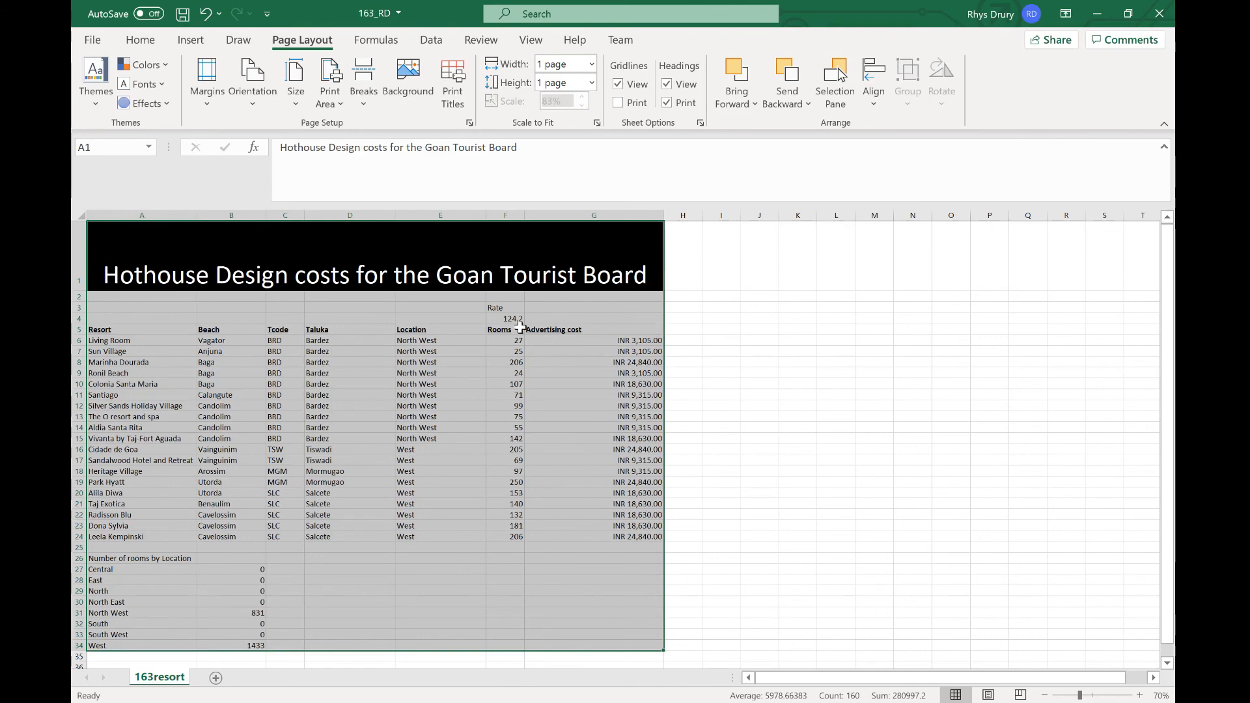
pyautogui.click(667, 102)
pyautogui.hotkey('ctrl', 'p')
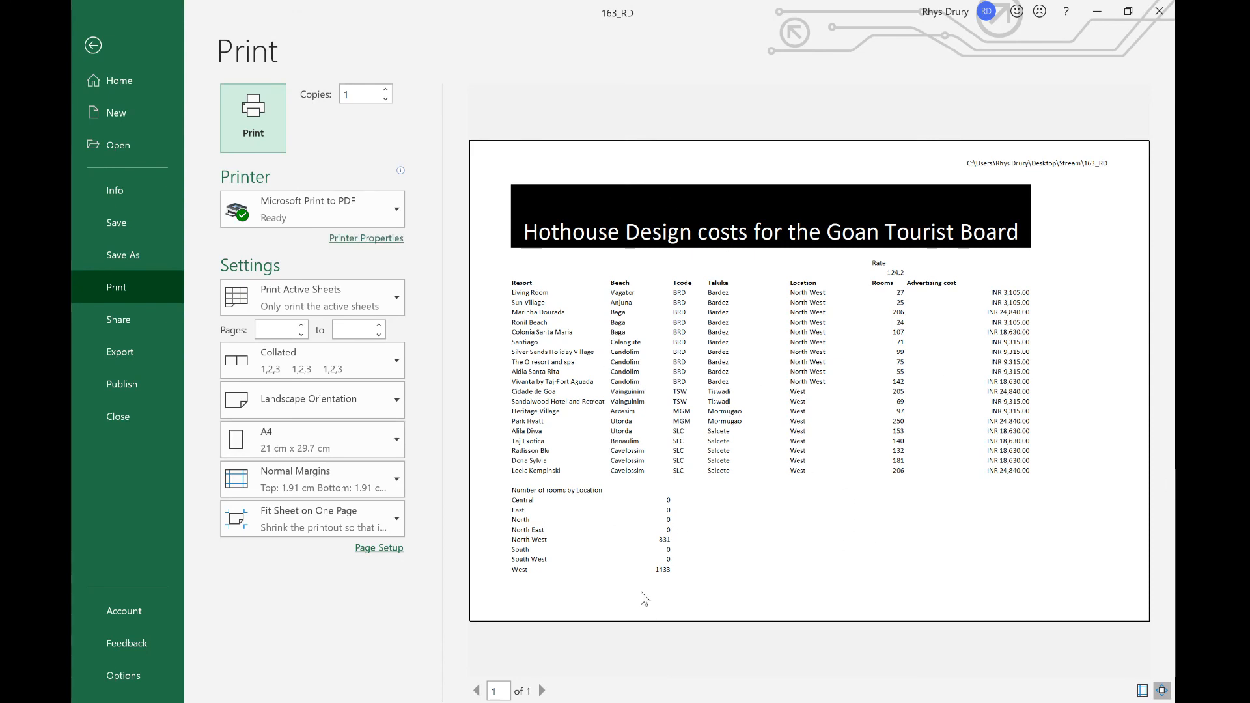
pyautogui.press('Escape')
# Step: Scroll through the spreadsheet task questions in the PDF
pyautogui.hotkey('alt', 'Tab')
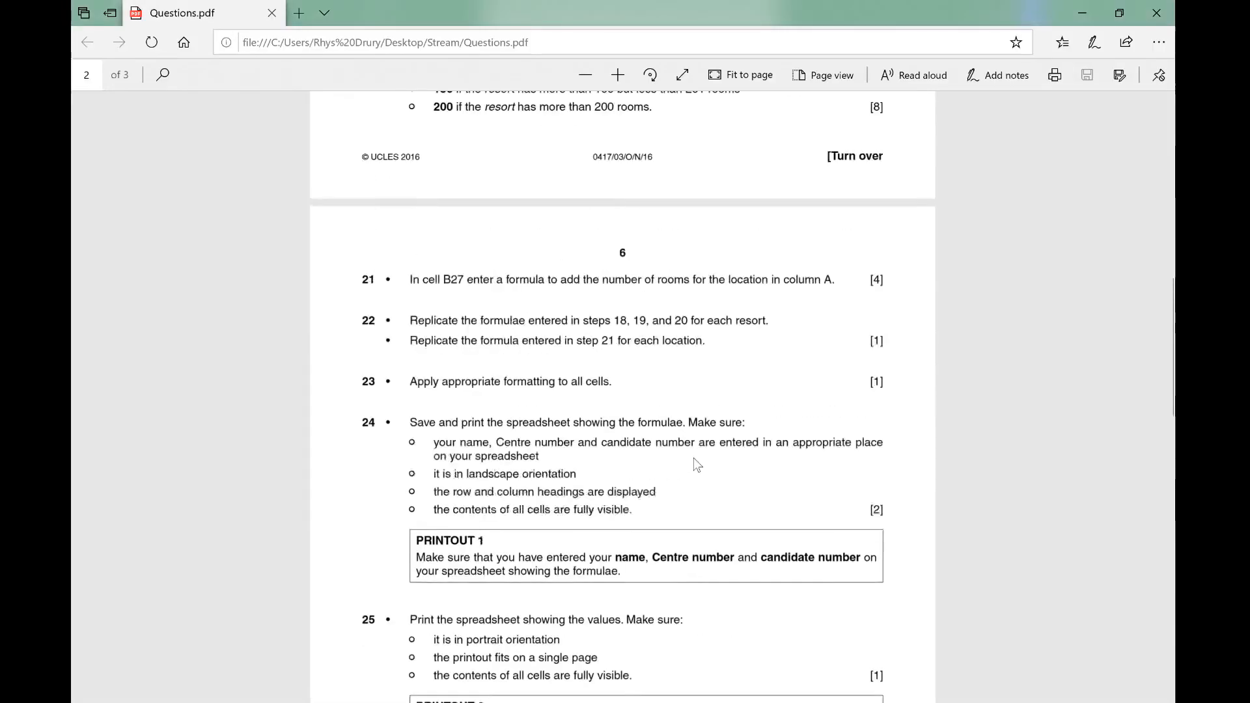
pyautogui.scroll(10, 697, 465)
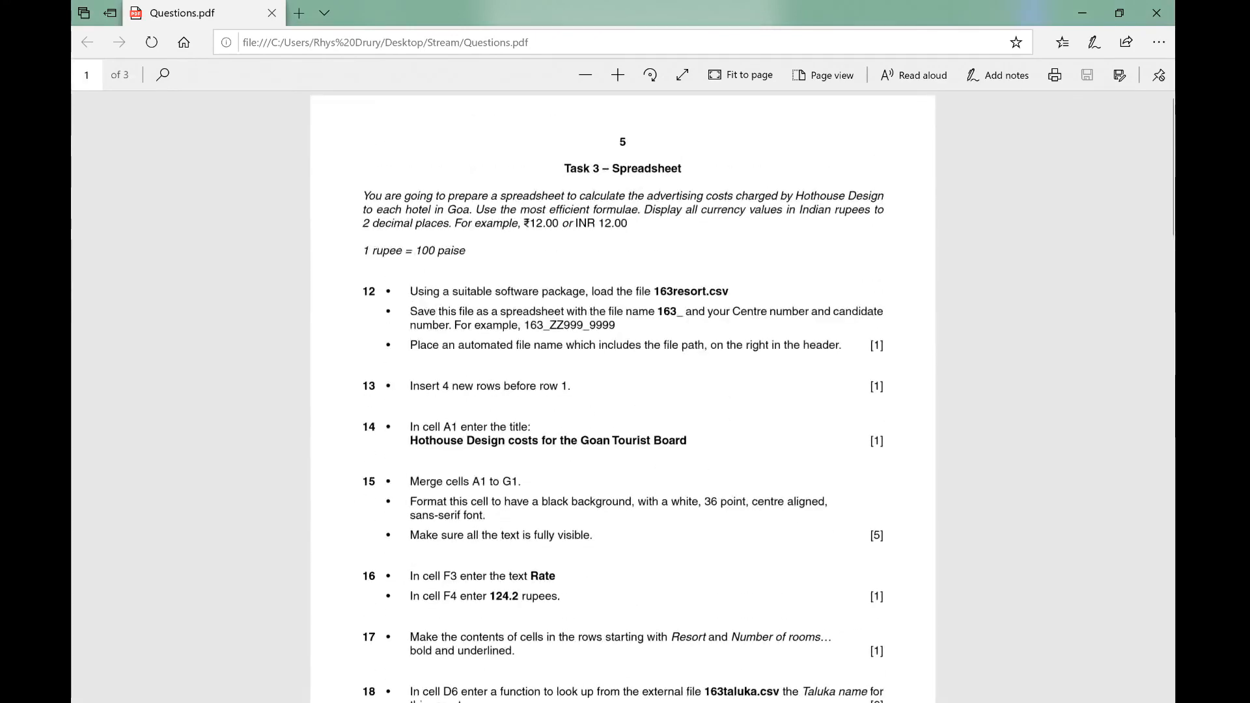
pyautogui.scroll(-2, 739, 476)
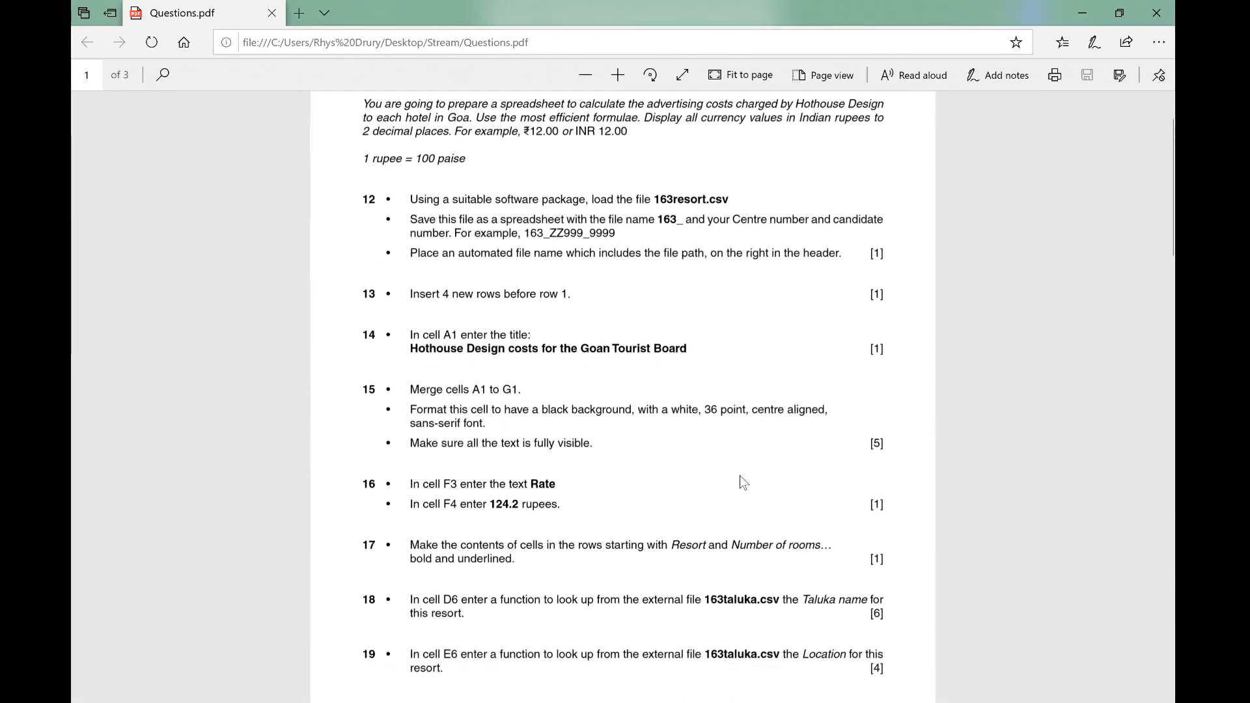
pyautogui.scroll(-5, 739, 476)
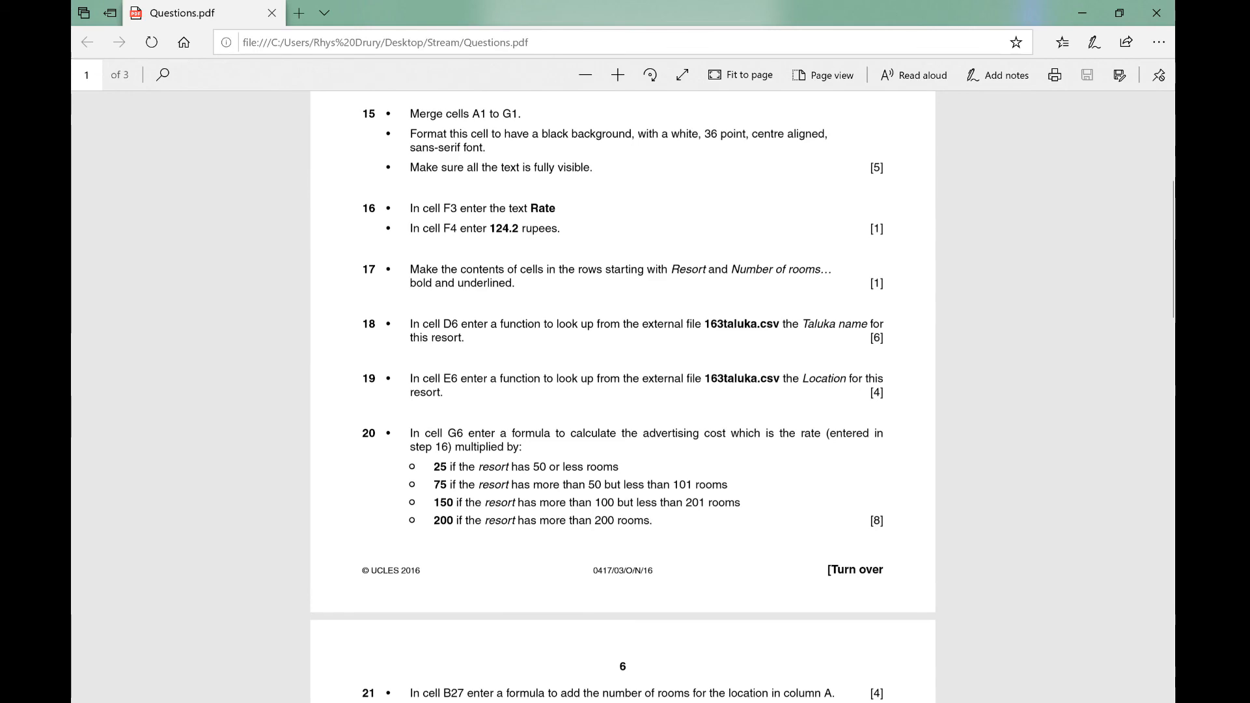
pyautogui.scroll(-20, 715, 352)
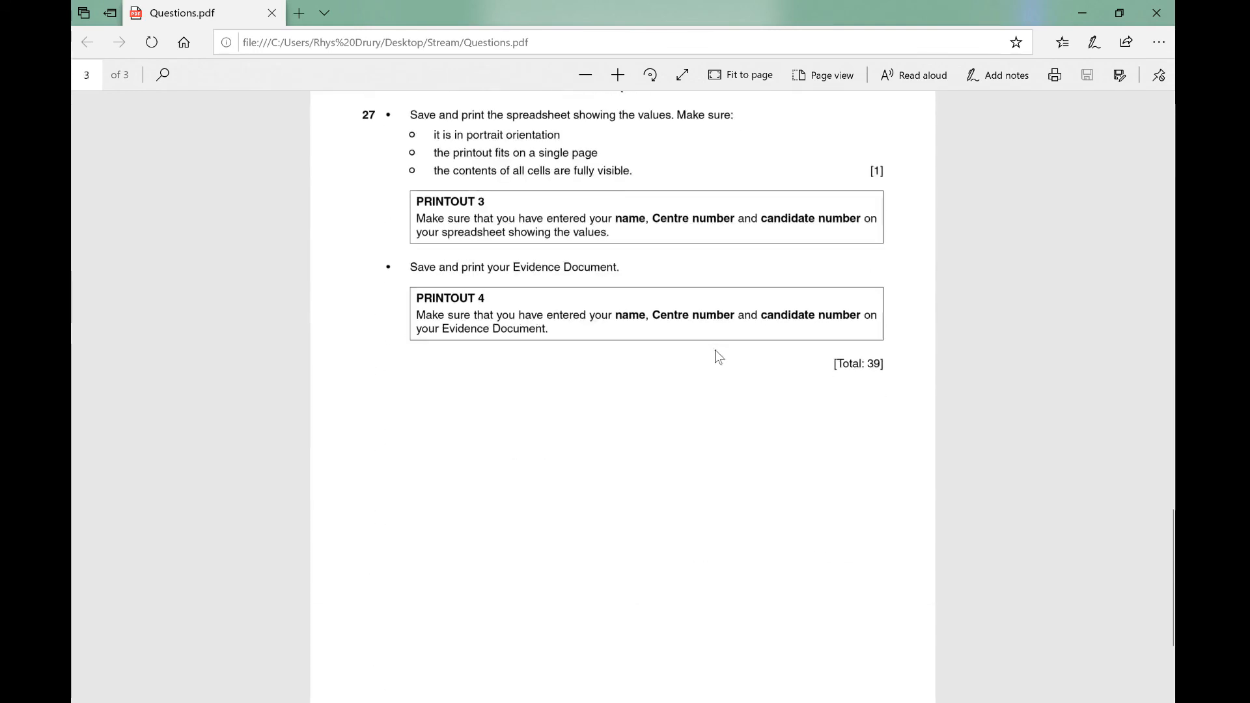
pyautogui.scroll(1, 715, 352)
pyautogui.scroll(8, 703, 385)
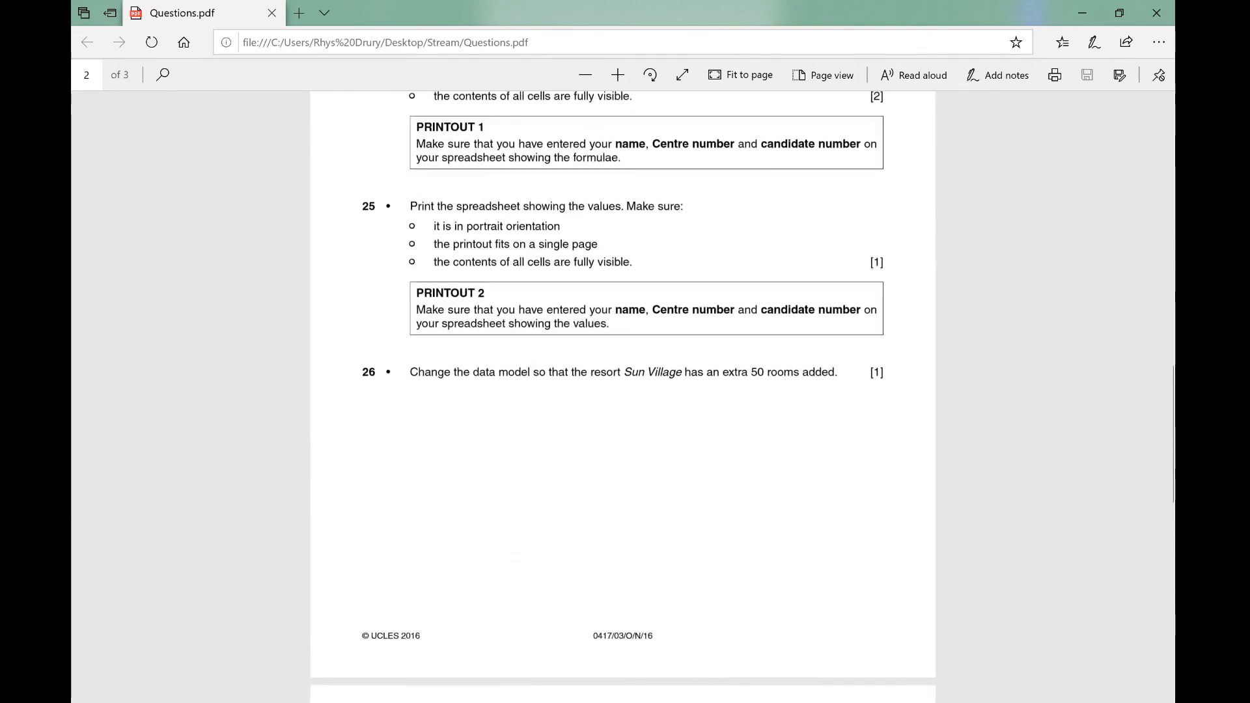
# Step: Read question 26 about the extra rooms for Sun Village in the questions PDF
pyautogui.scroll(-1, 531, 332)
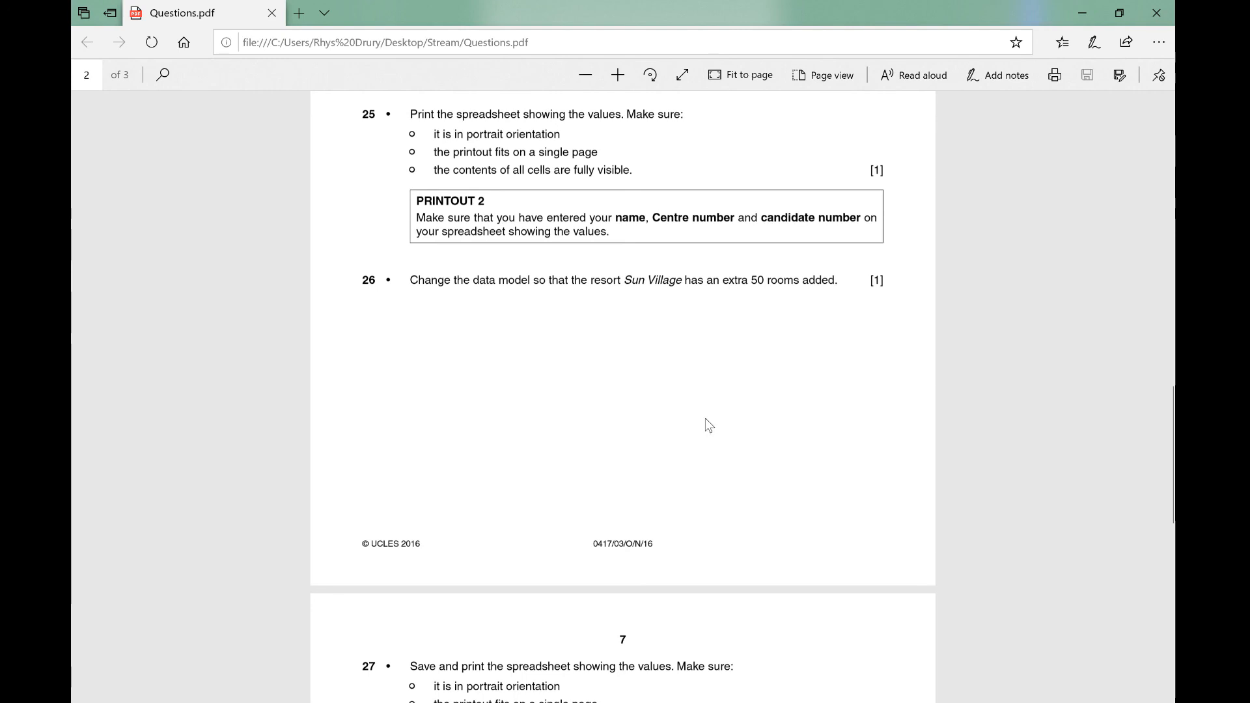
pyautogui.scroll(-1, 705, 418)
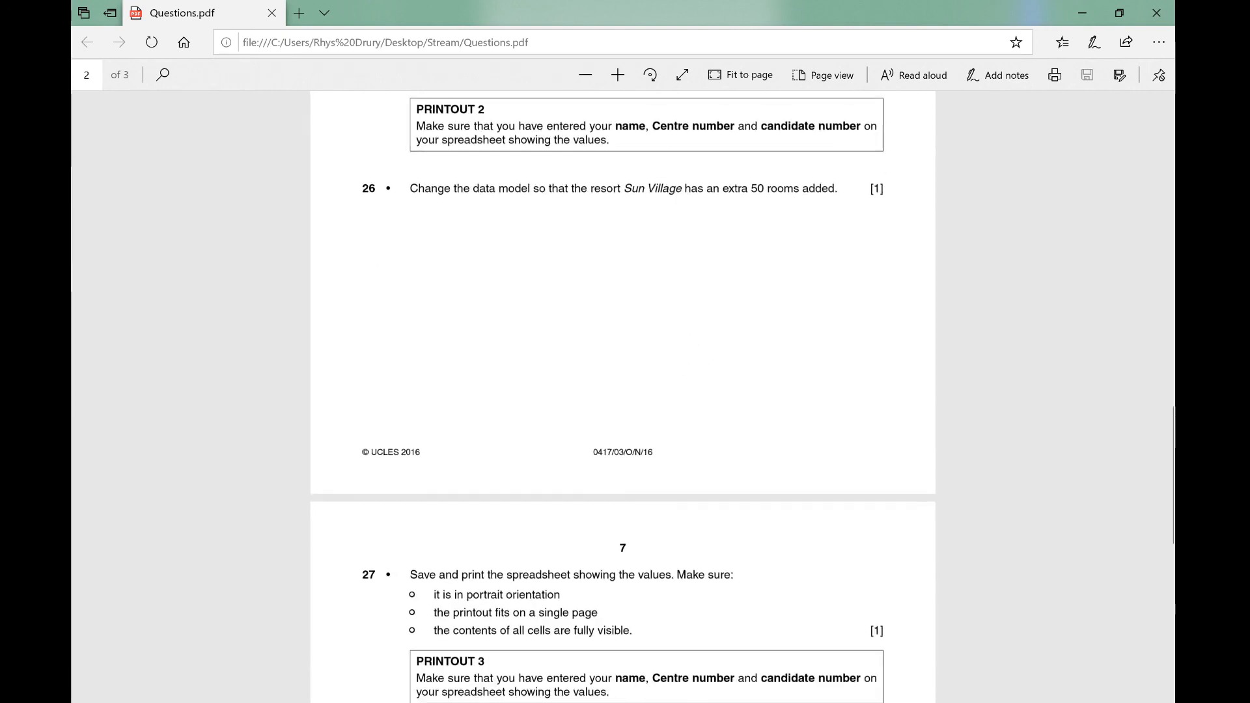
pyautogui.click(778, 641)
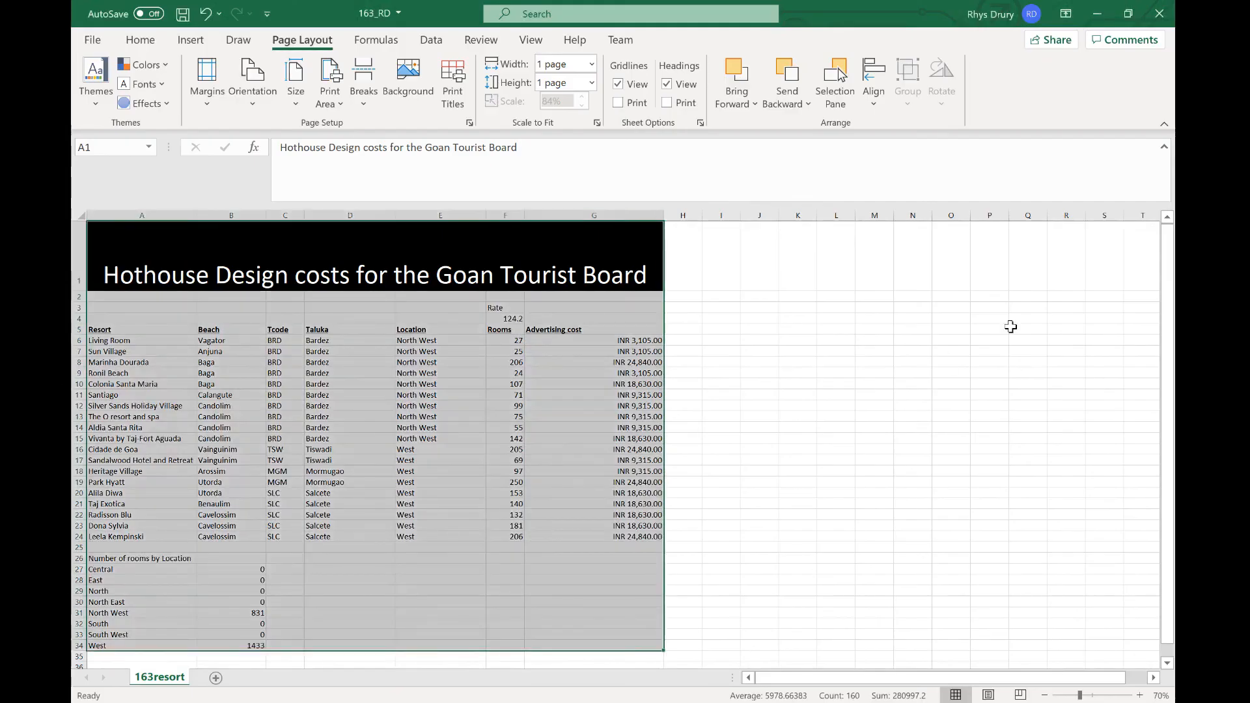
pyautogui.click(894, 427)
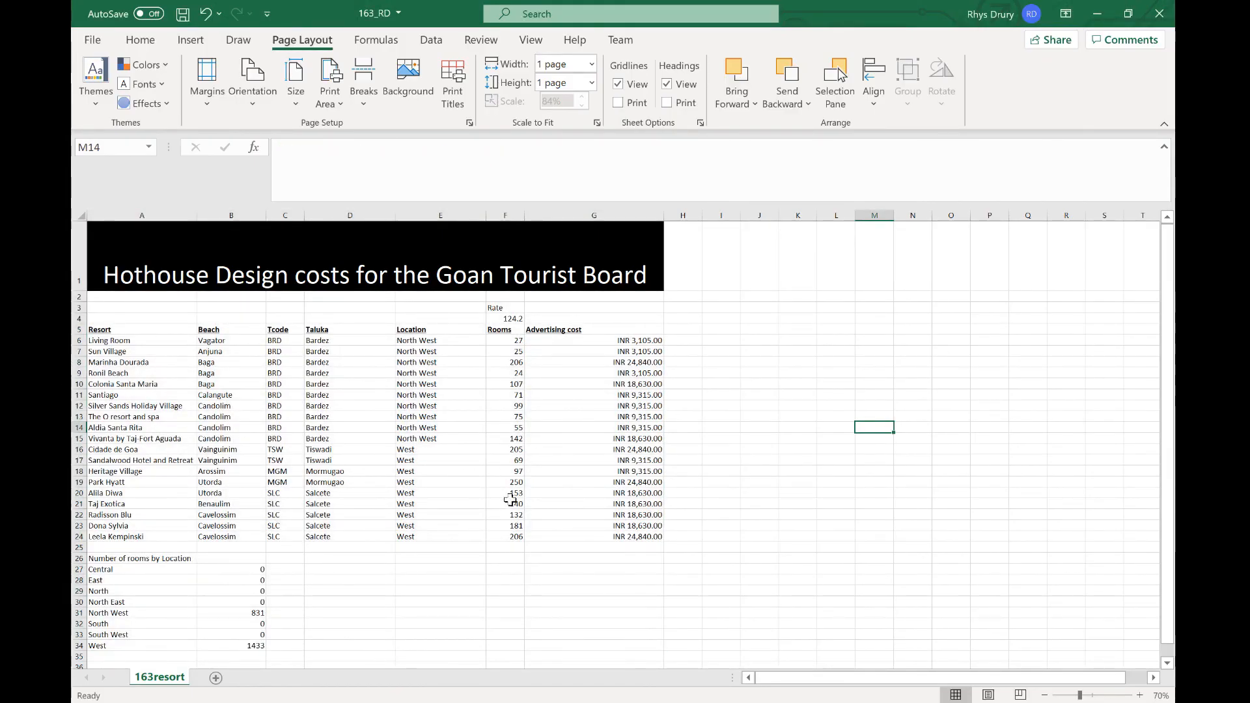
pyautogui.hotkey('alt', 'Tab')
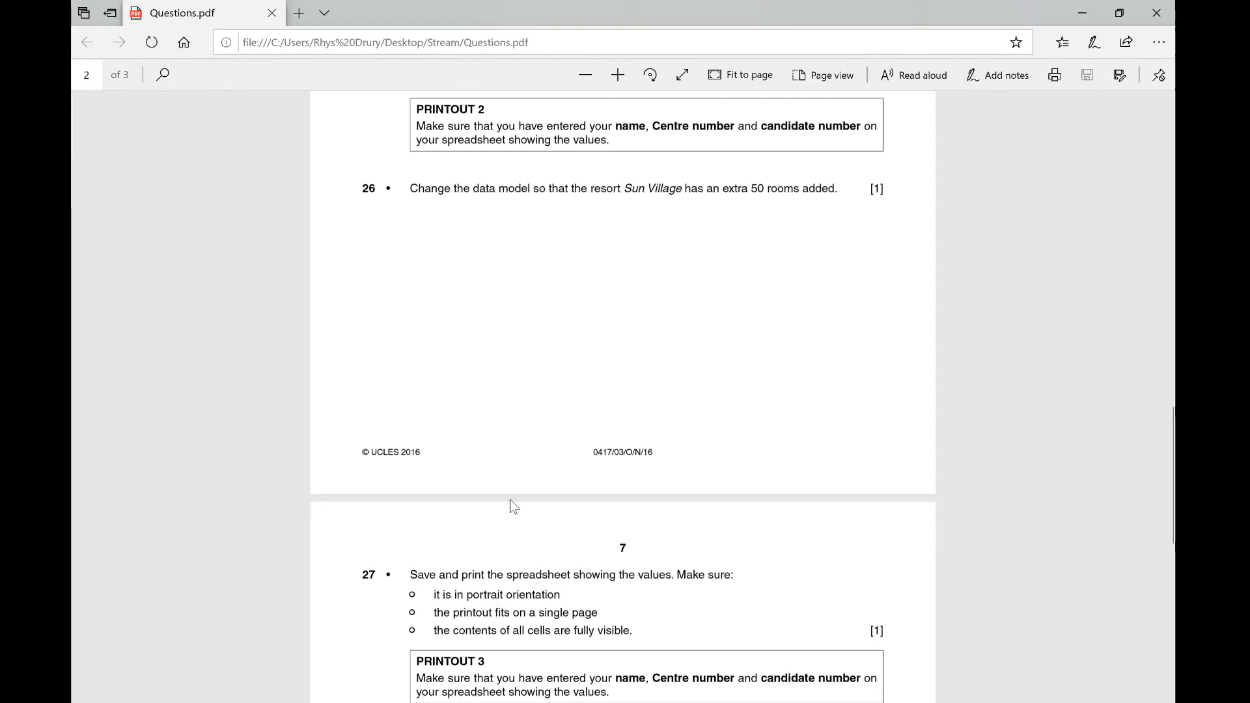
pyautogui.hotkey('alt', 'Tab')
pyautogui.moveTo(685, 702)
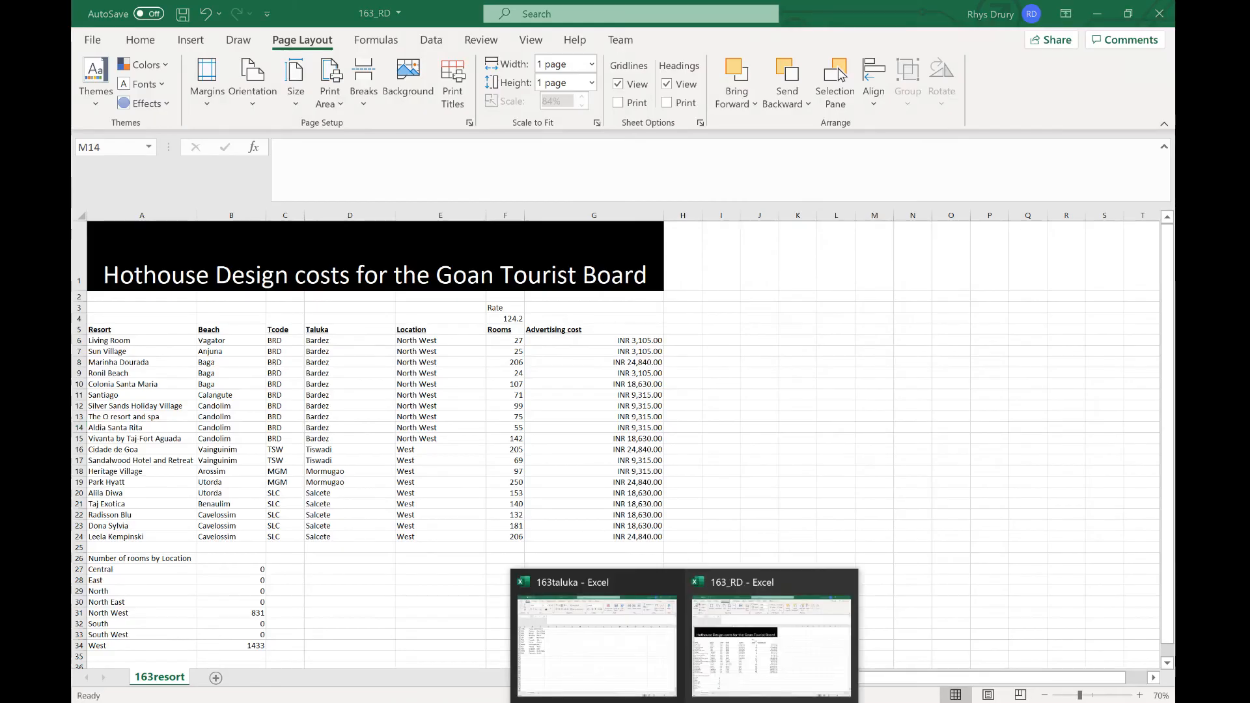
pyautogui.click(642, 671)
pyautogui.click(686, 702)
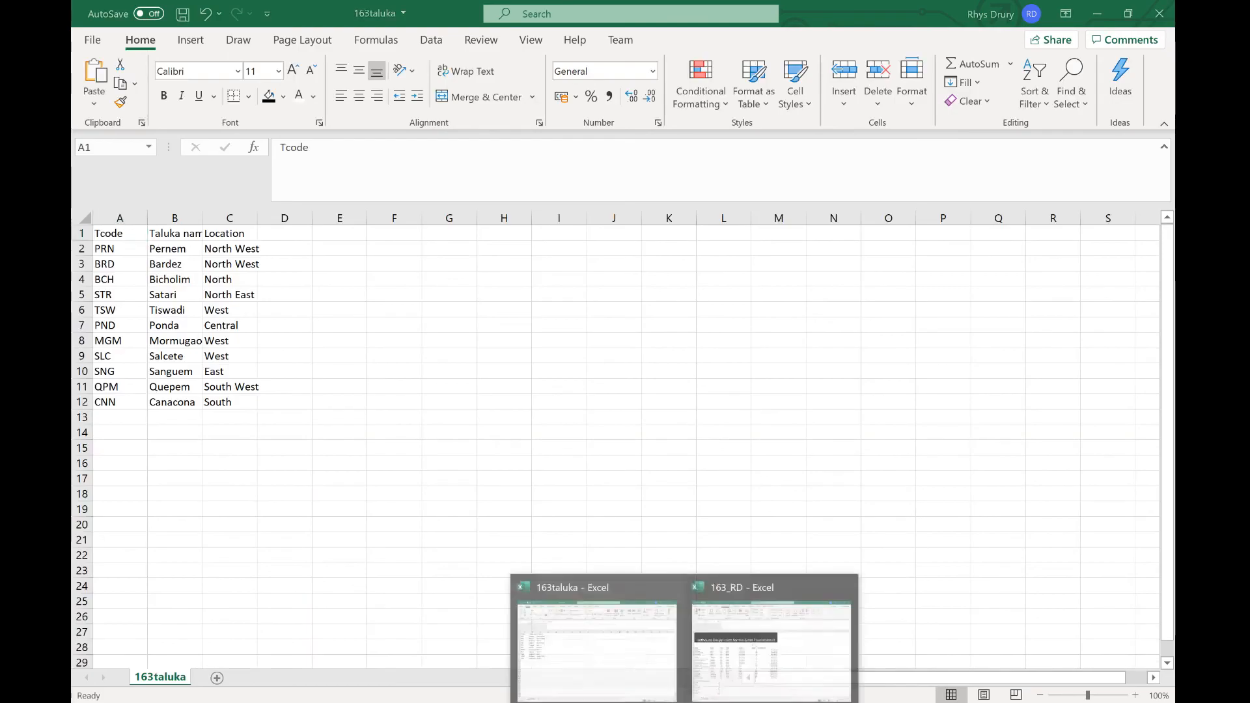
pyautogui.click(707, 680)
pyautogui.hotkey('alt', 'Tab')
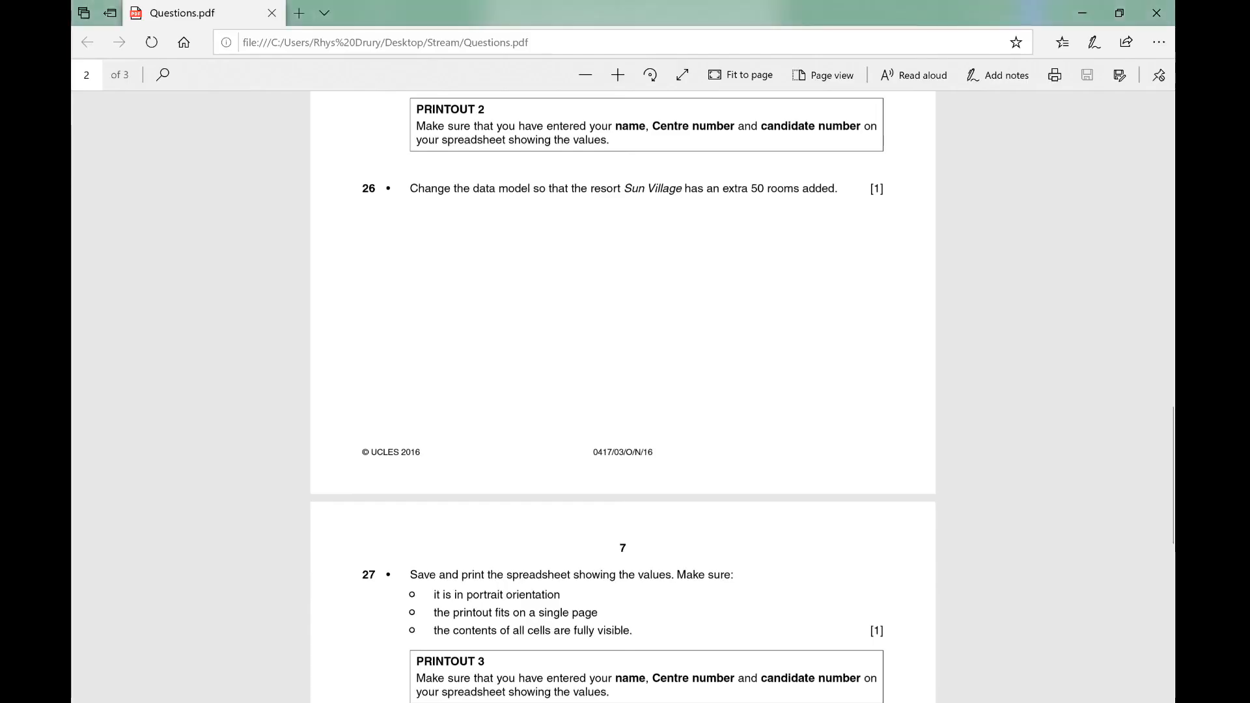
pyautogui.hotkey('alt', 'Tab')
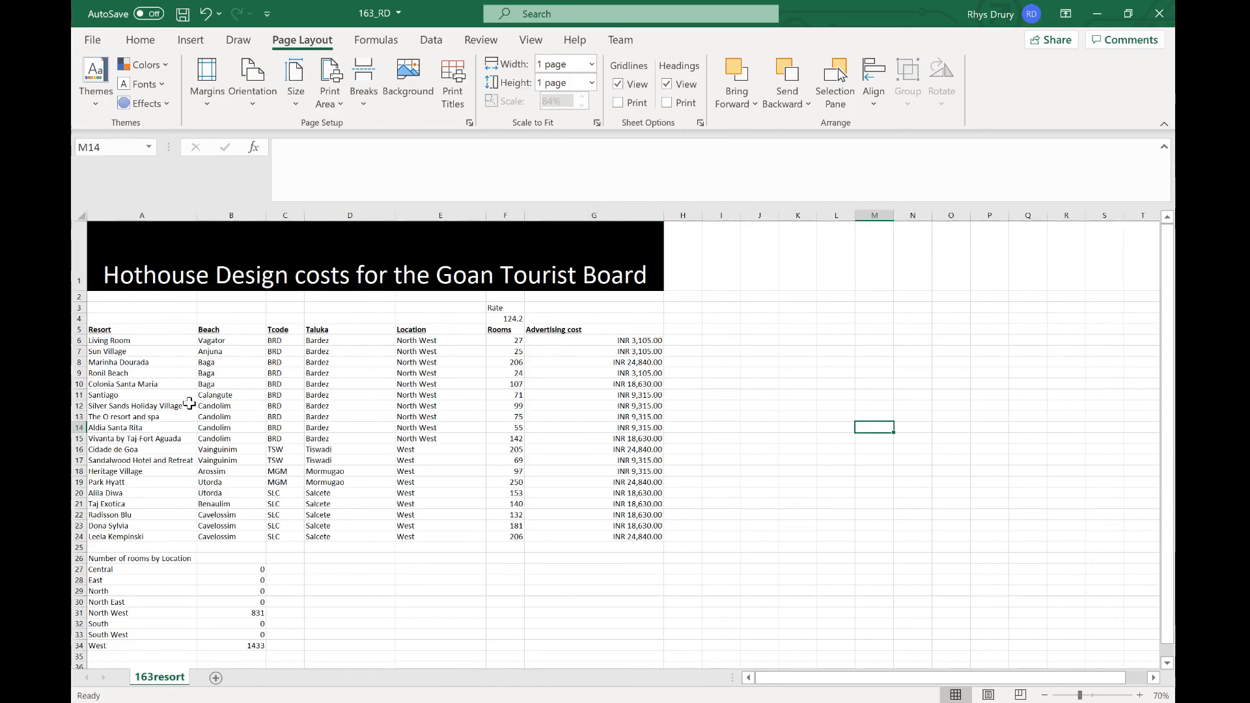
# Step: Set Sun Village's number of rooms to 75 to add the extra 50 rooms
pyautogui.click(165, 351)
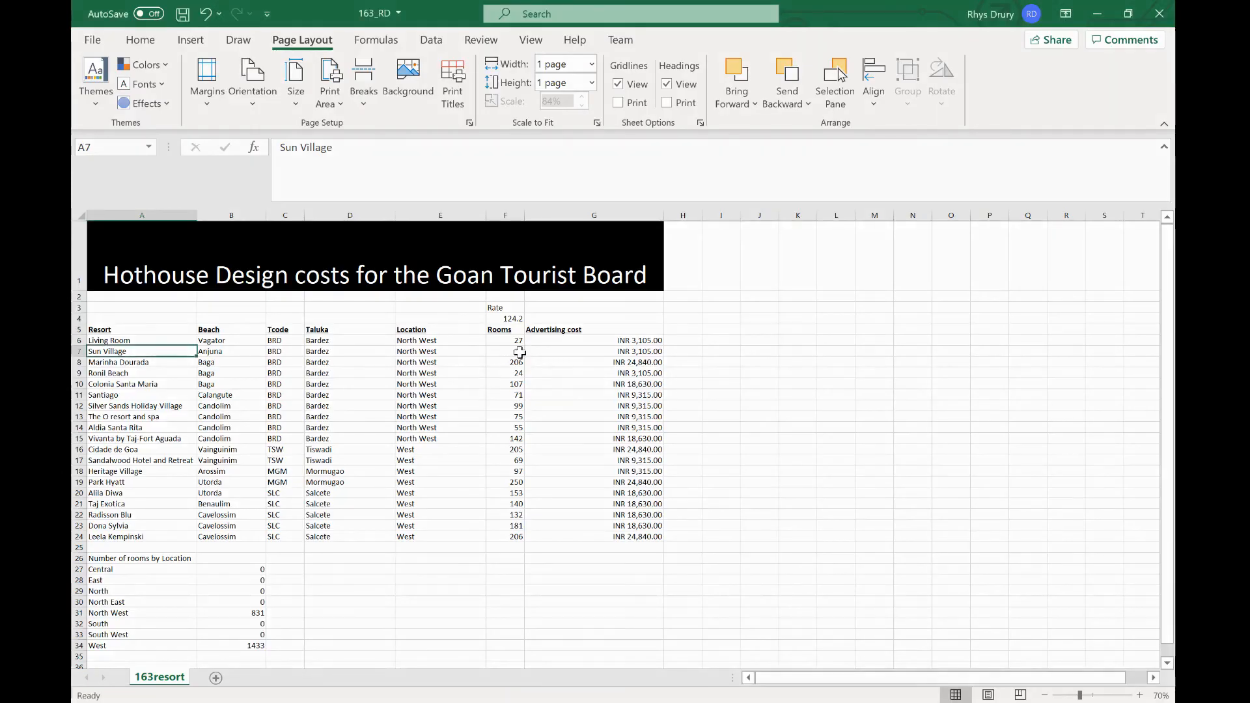
pyautogui.click(519, 352)
pyautogui.write('75')
pyautogui.press('Return')
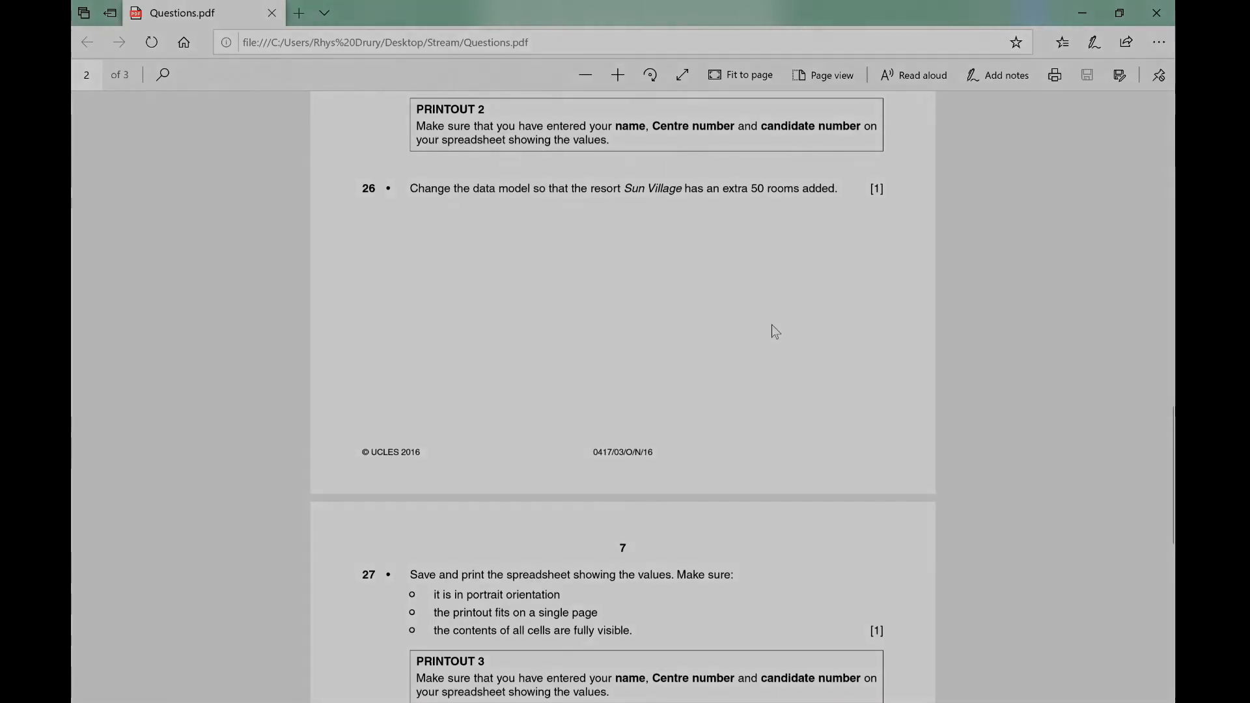
# Step: Scroll through the remaining questions and select cell G21 to inspect its advertising cost formula
pyautogui.scroll(-3, 774, 331)
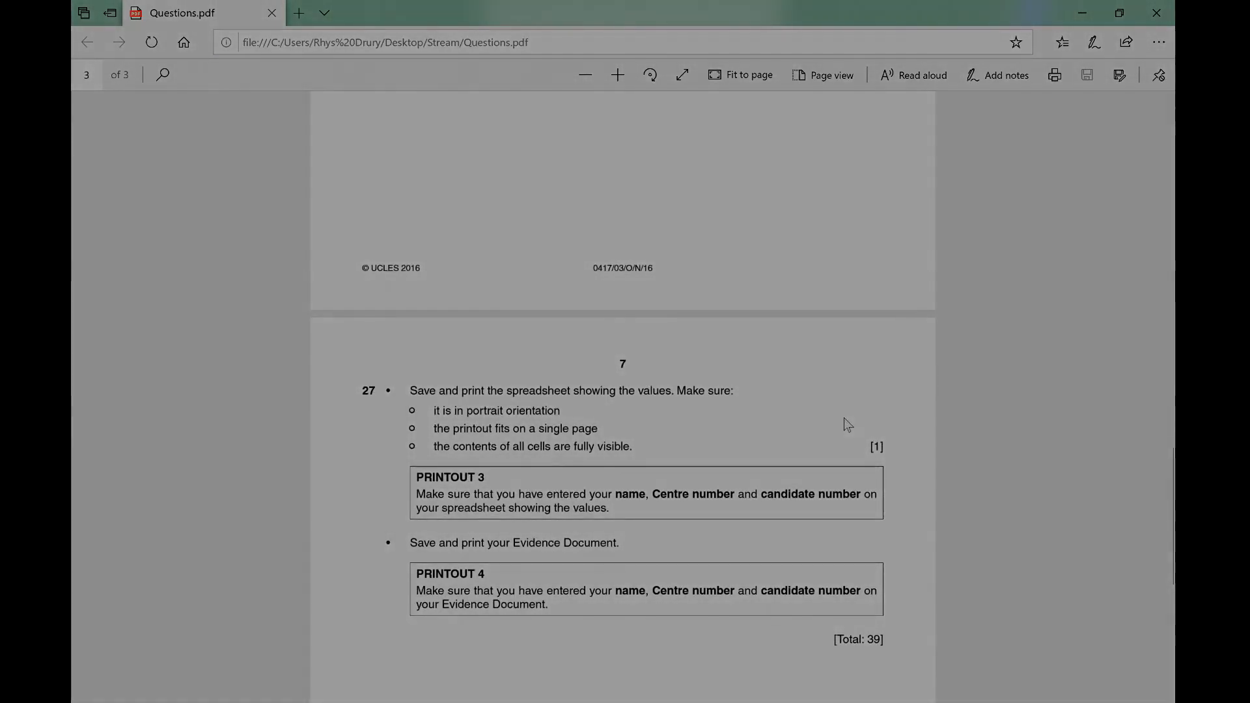
pyautogui.scroll(-7, 710, 407)
pyautogui.scroll(18, 710, 406)
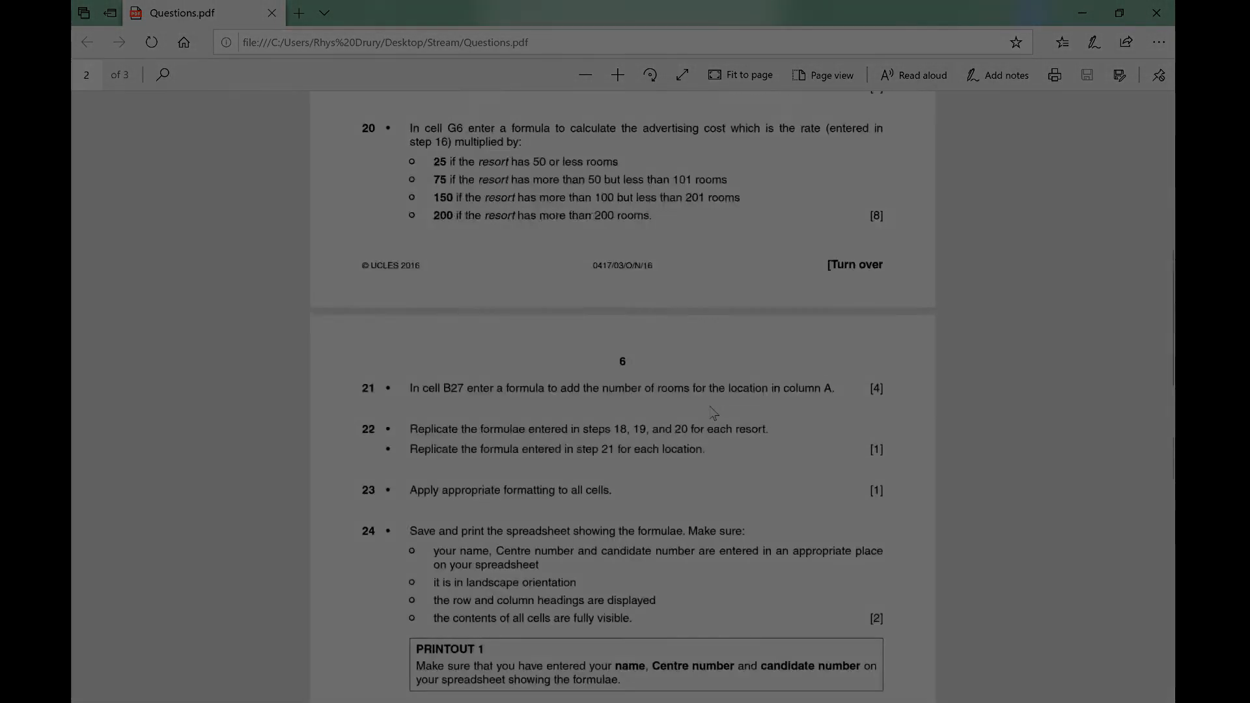
pyautogui.scroll(10, 713, 412)
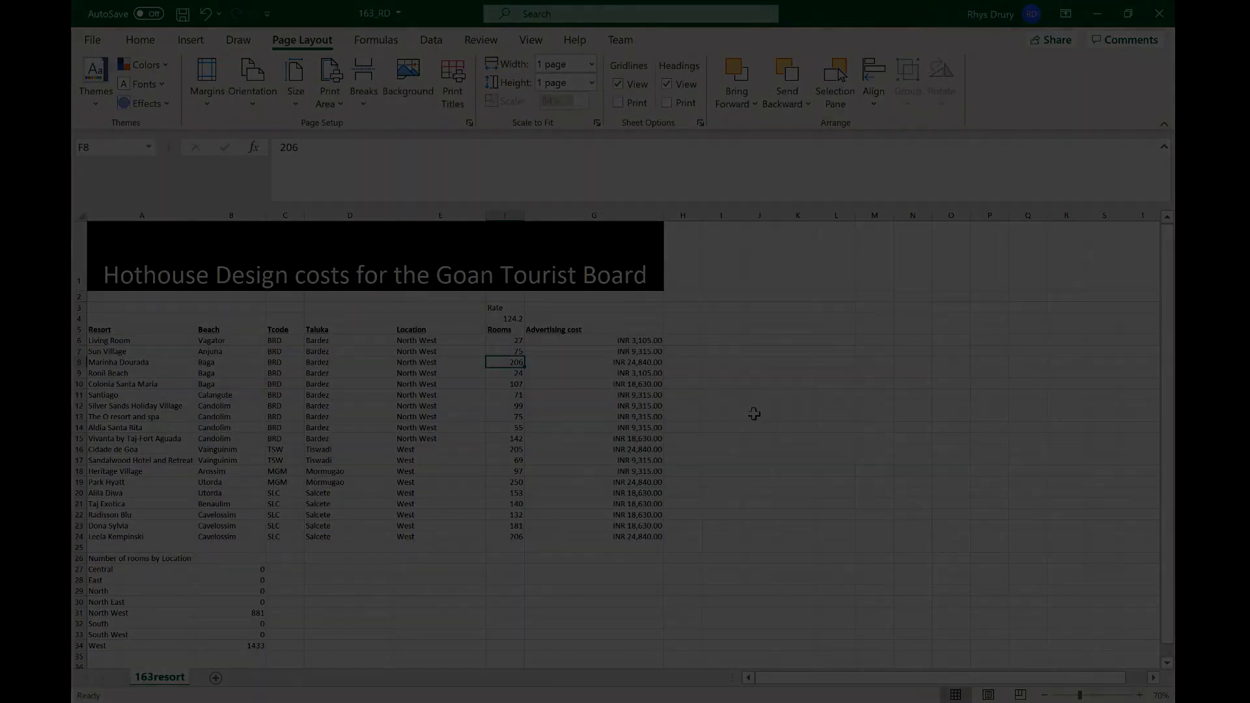
pyautogui.click(645, 504)
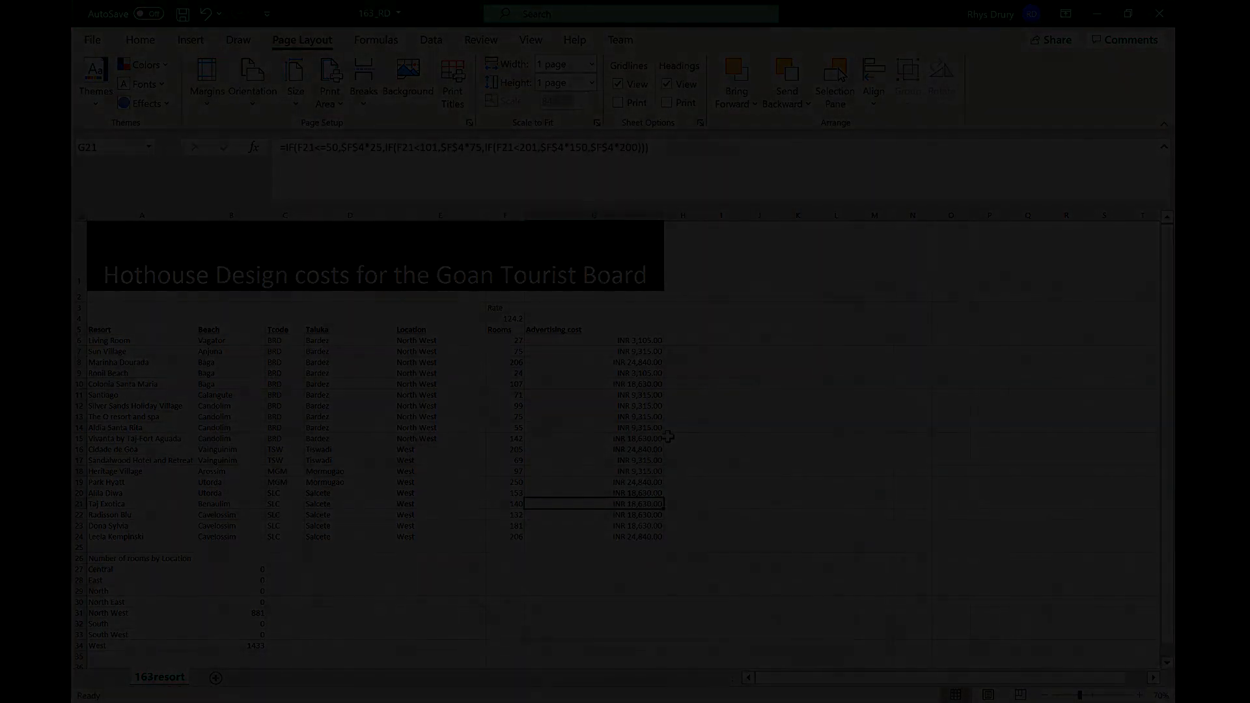